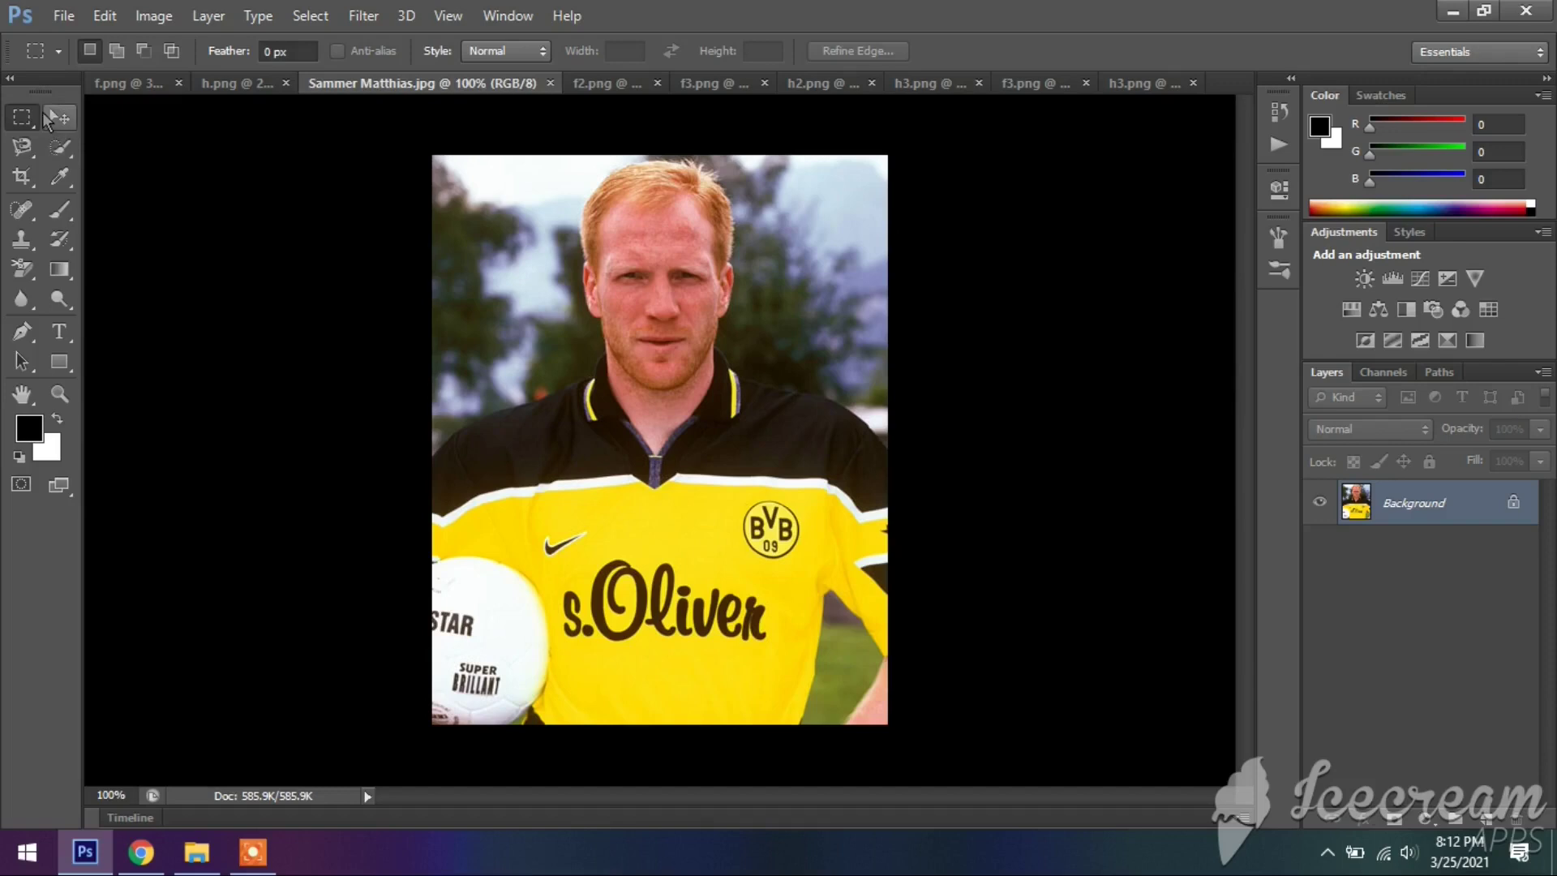
Step: Convert the locked Background into an editable Layer 0
left_click(57, 118)
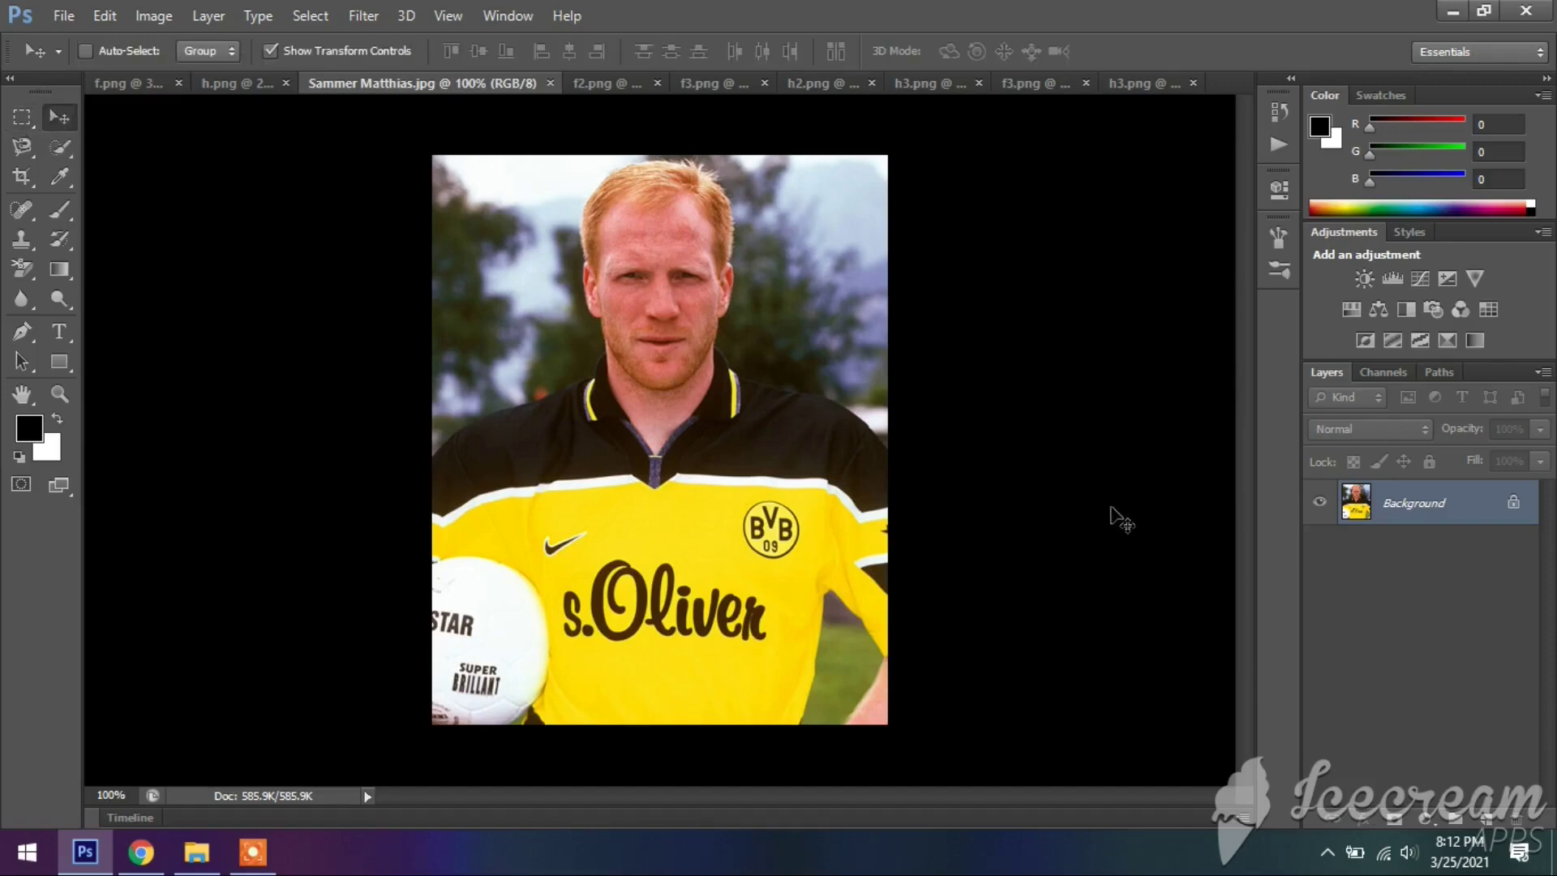
double_click(1372, 507)
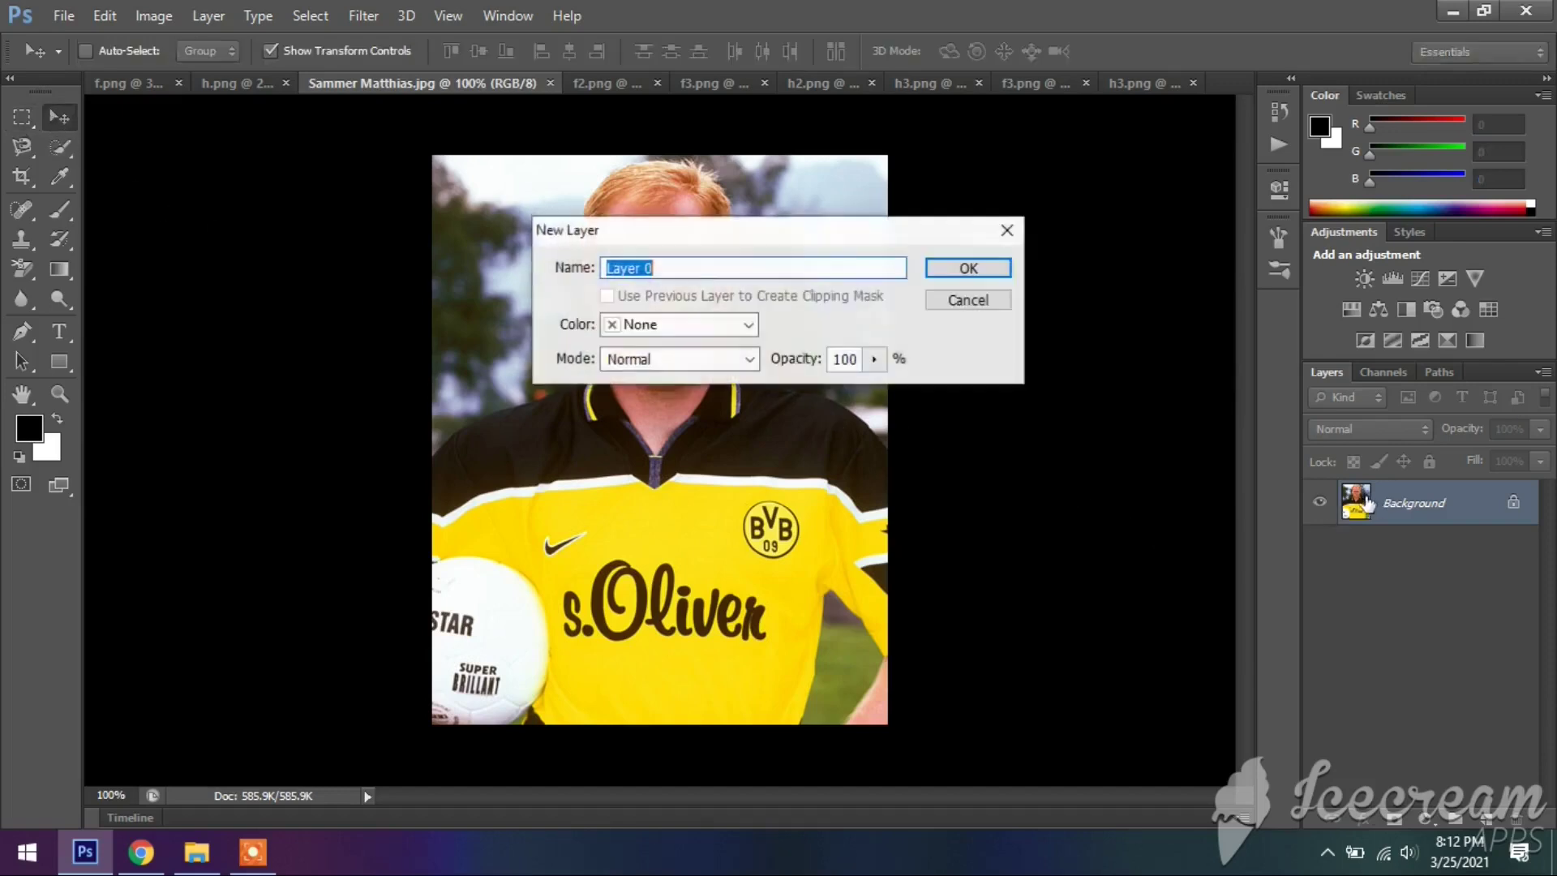
left_click(991, 271)
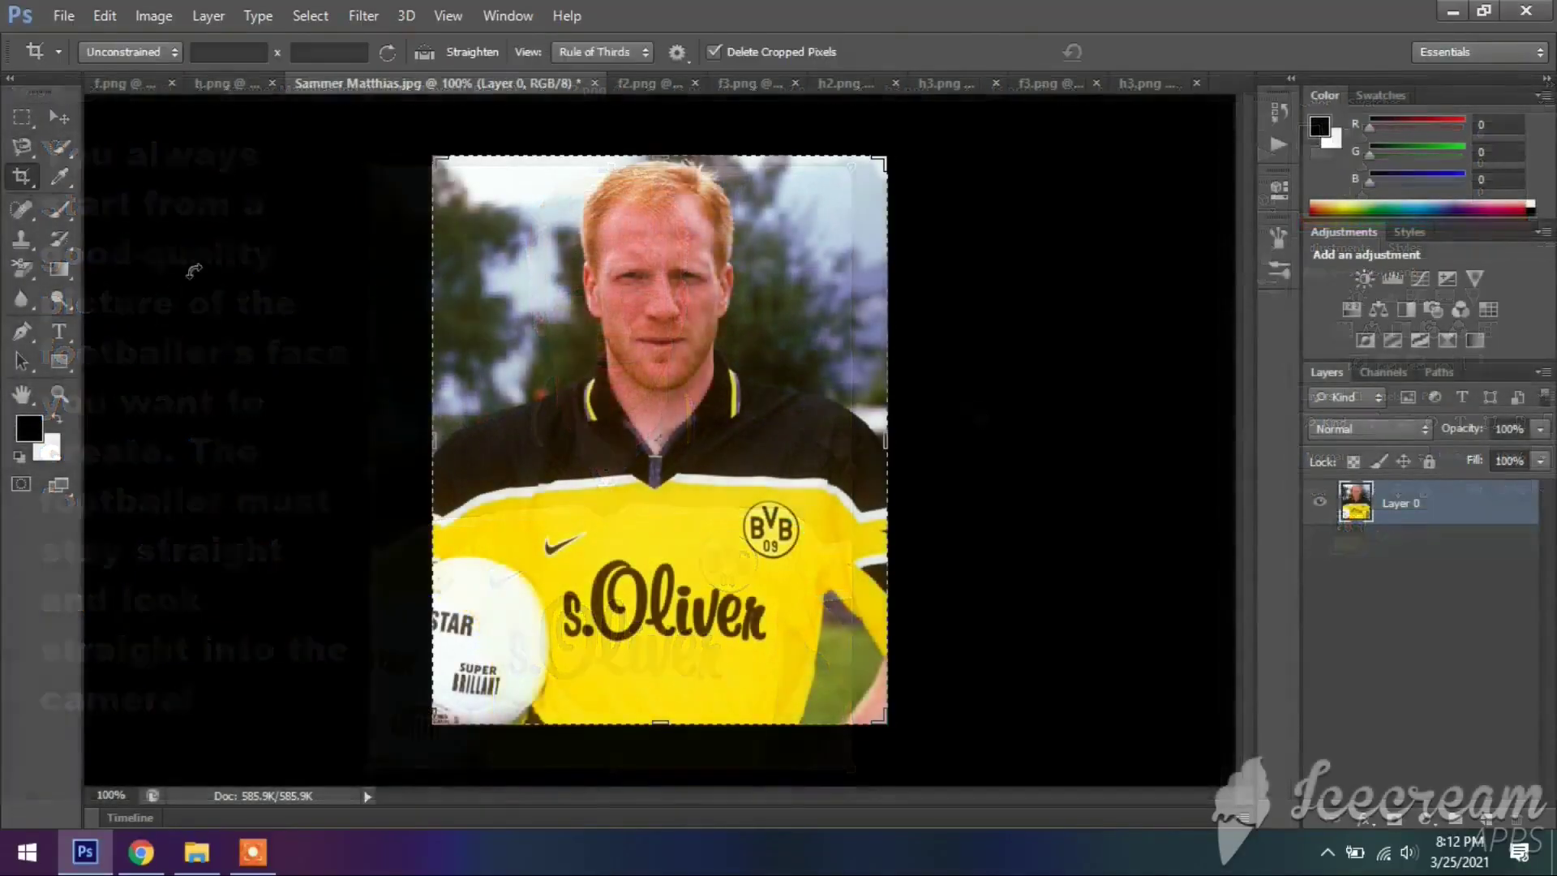
Step: Crop the photo down to just the head and neck
left_click_drag(660, 720, 651, 578)
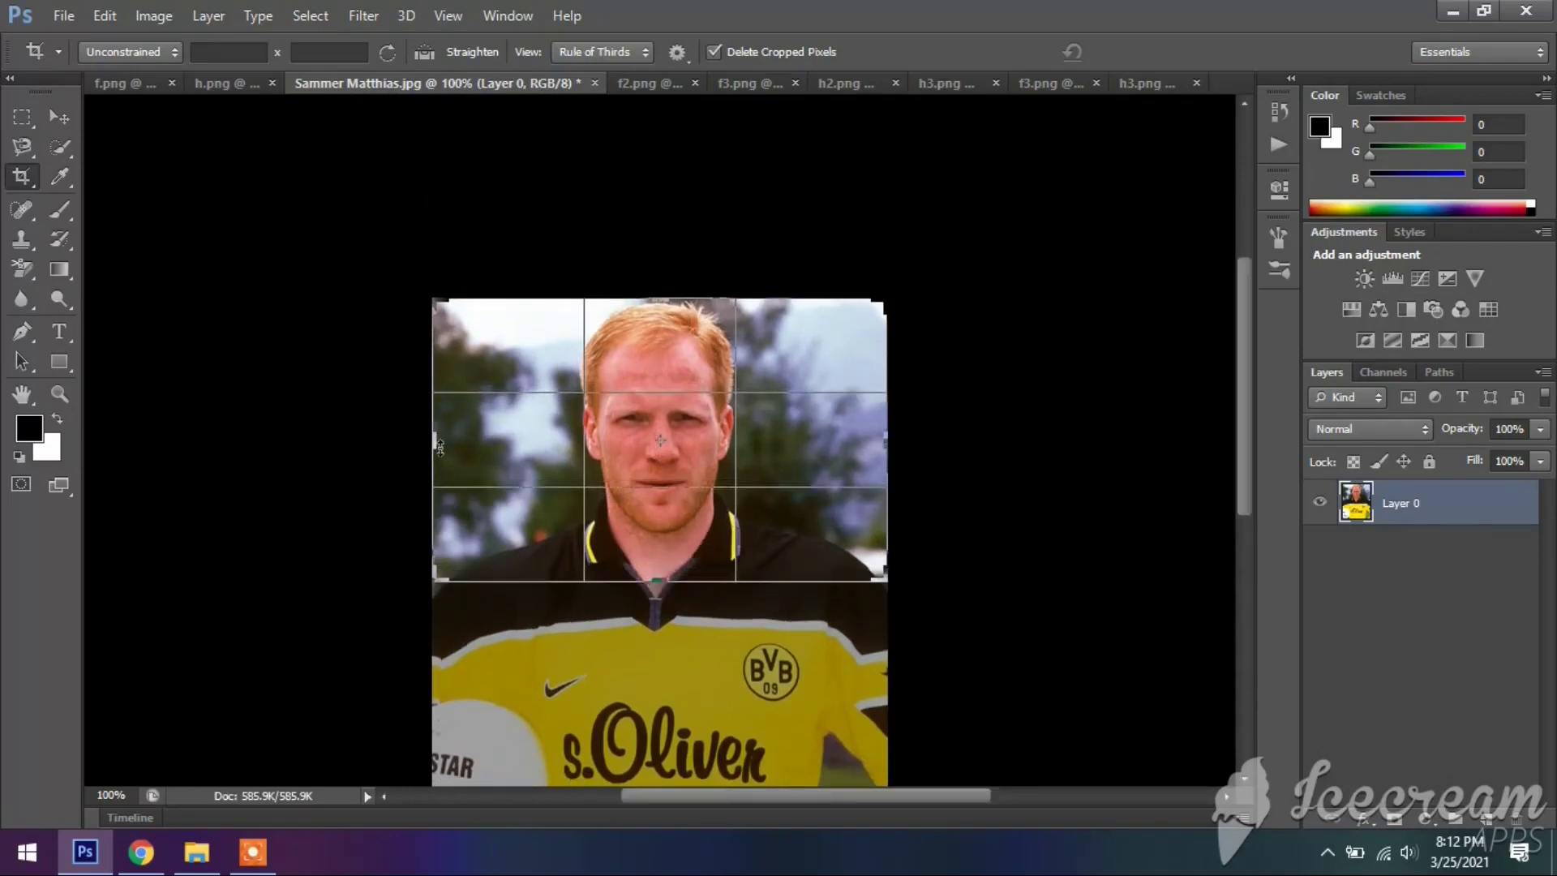
left_click_drag(436, 440, 496, 441)
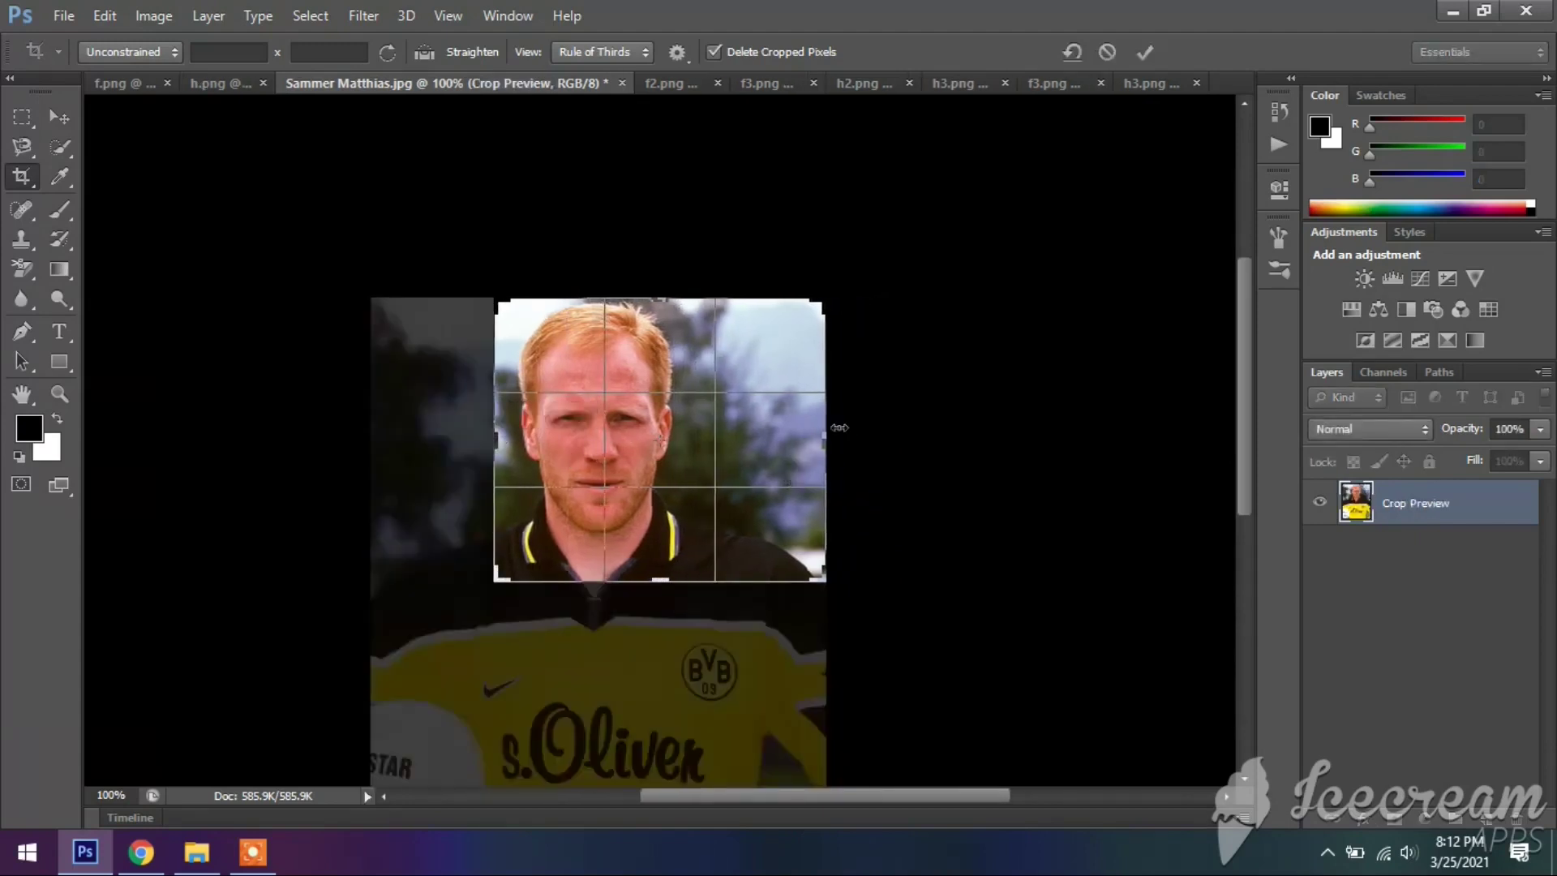
left_click_drag(824, 440, 750, 441)
left_click(61, 118)
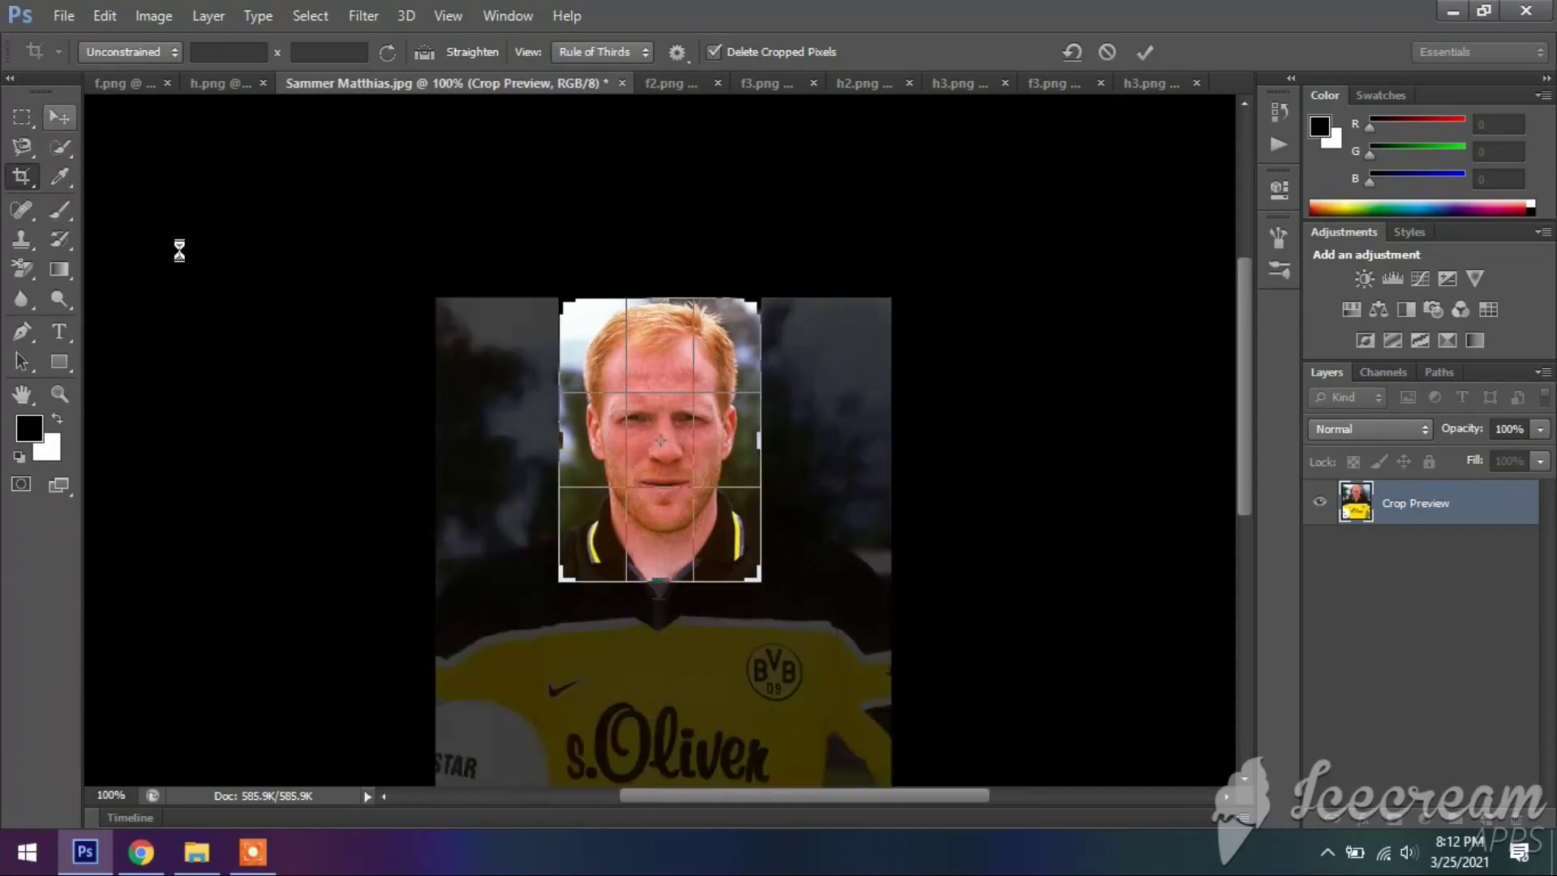
left_click(669, 337)
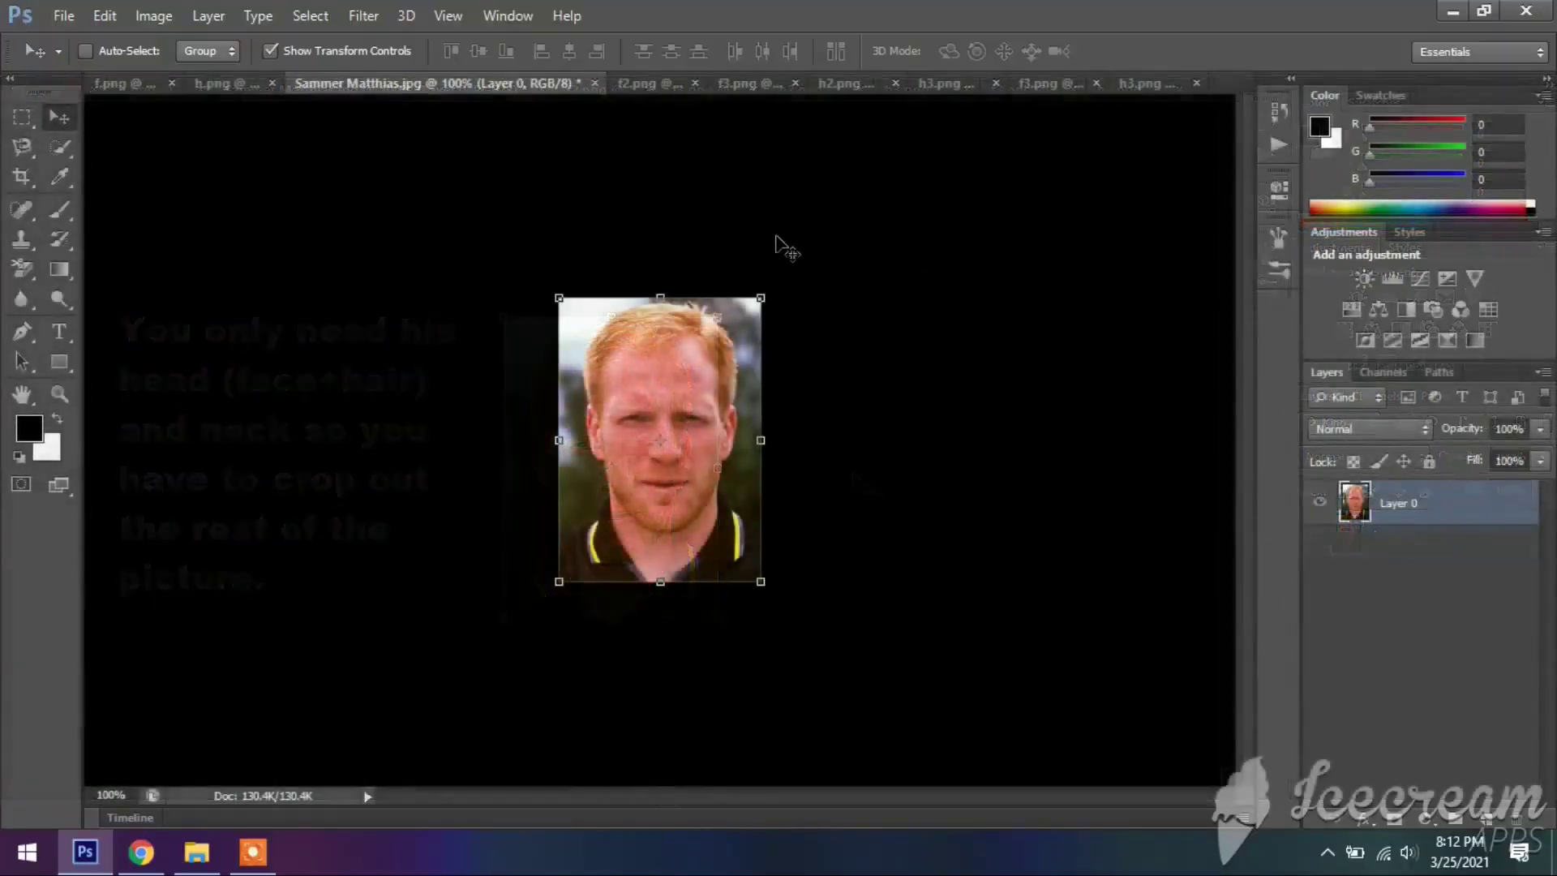
left_click(63, 15)
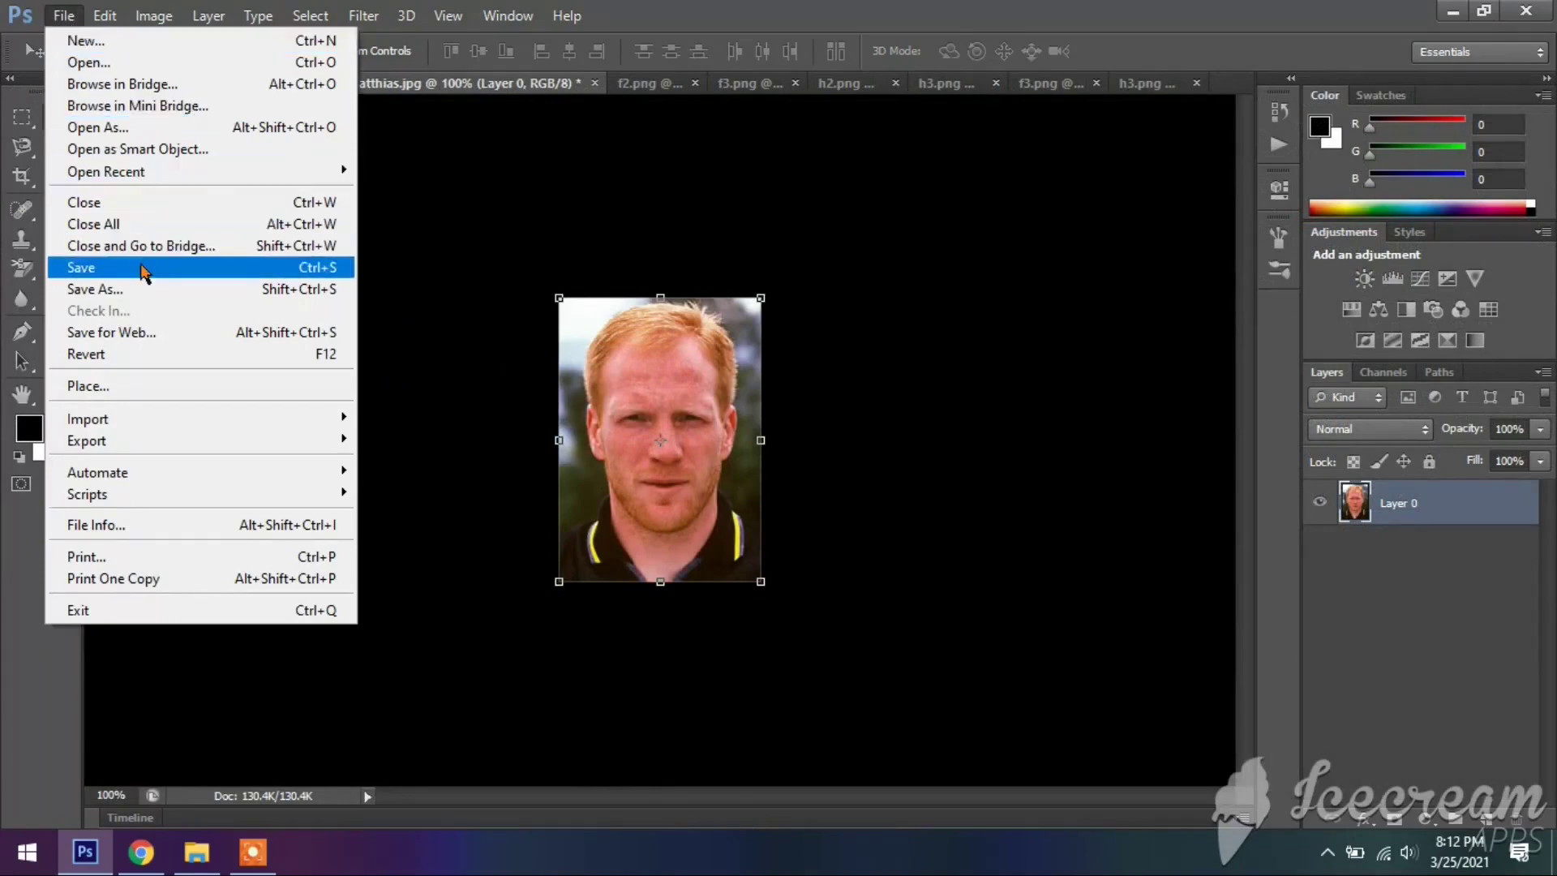
left_click(144, 272)
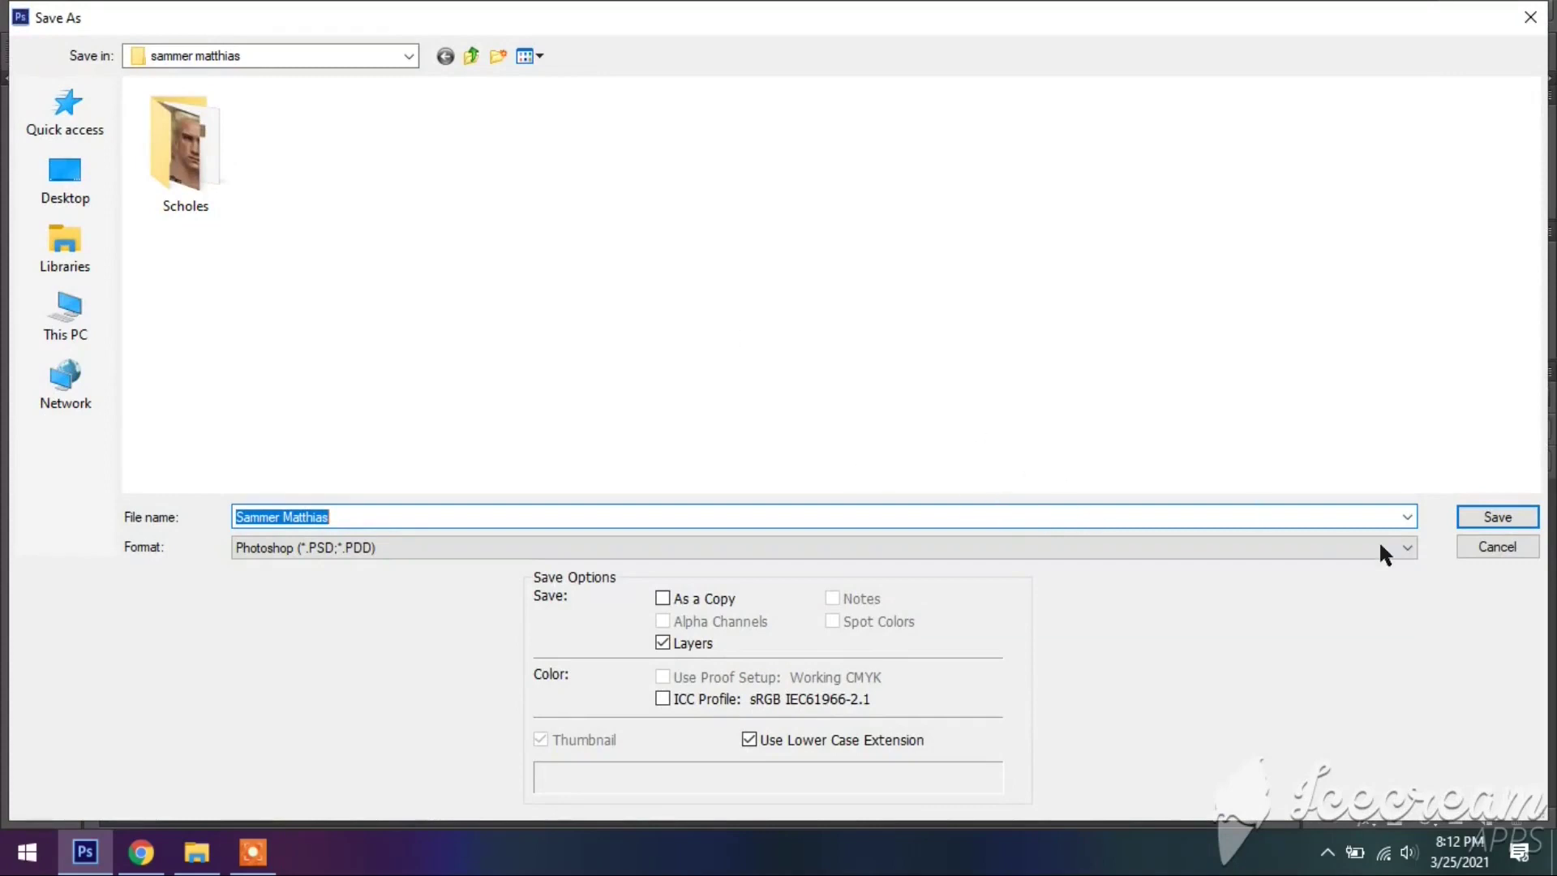
left_click(1398, 547)
left_click(1285, 467)
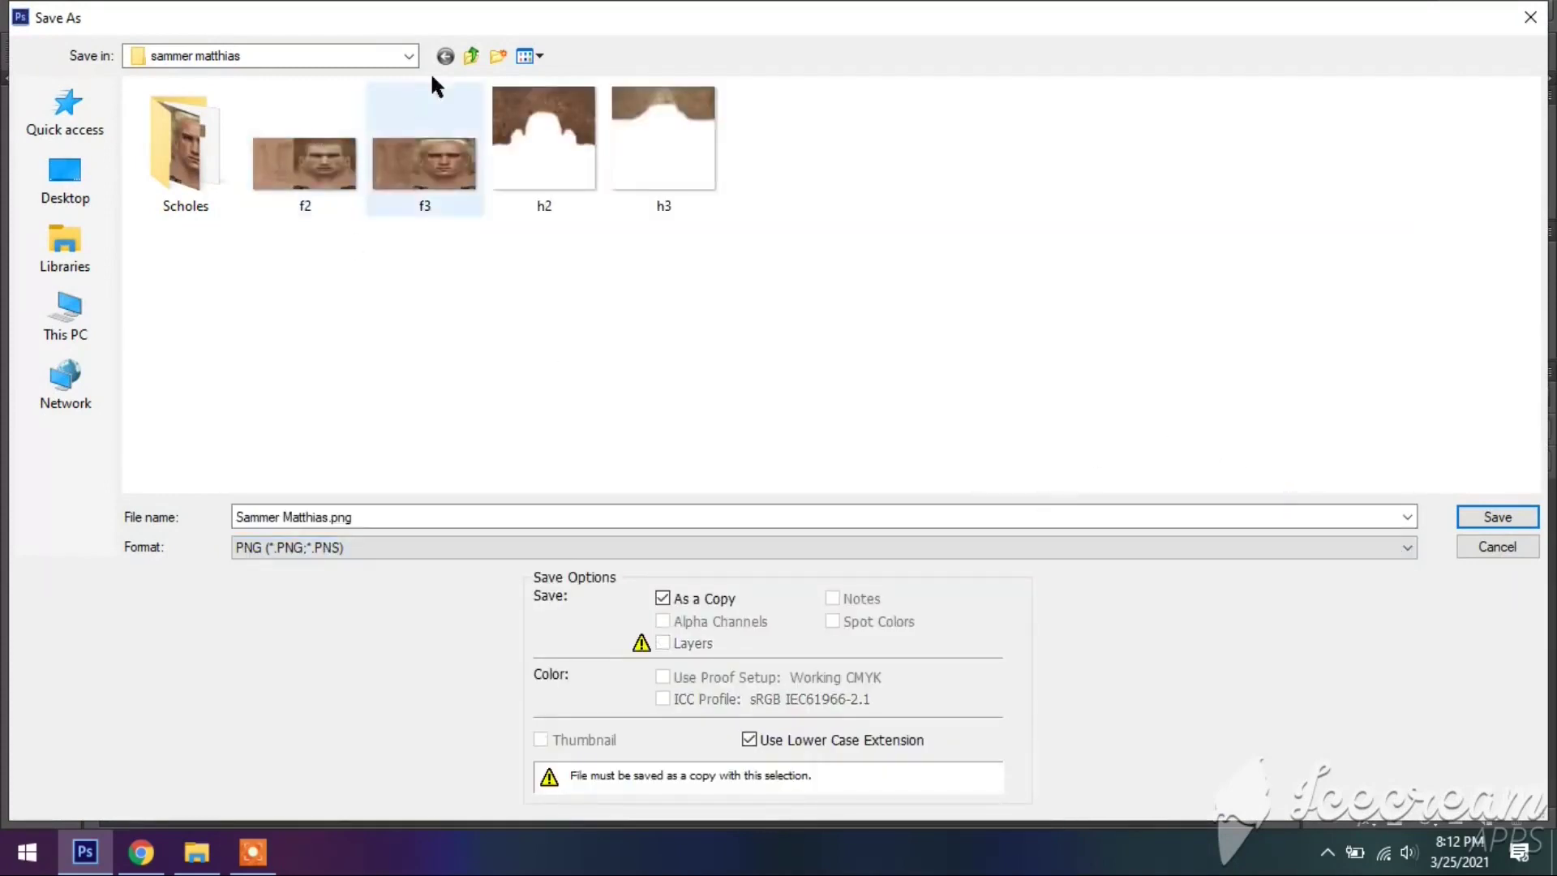
left_click(473, 55)
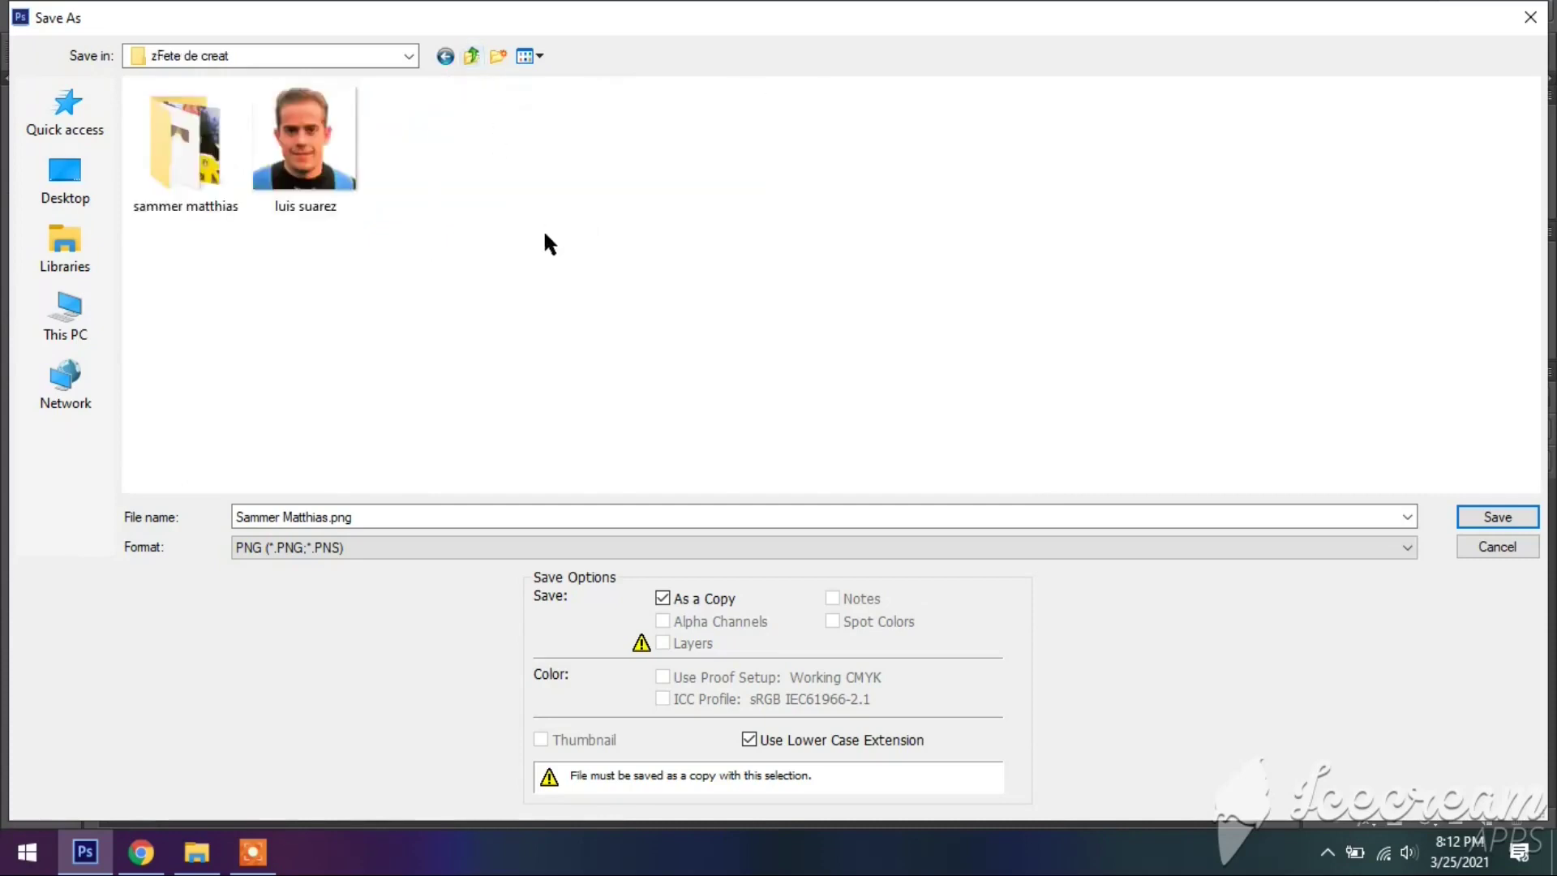
double_click(188, 158)
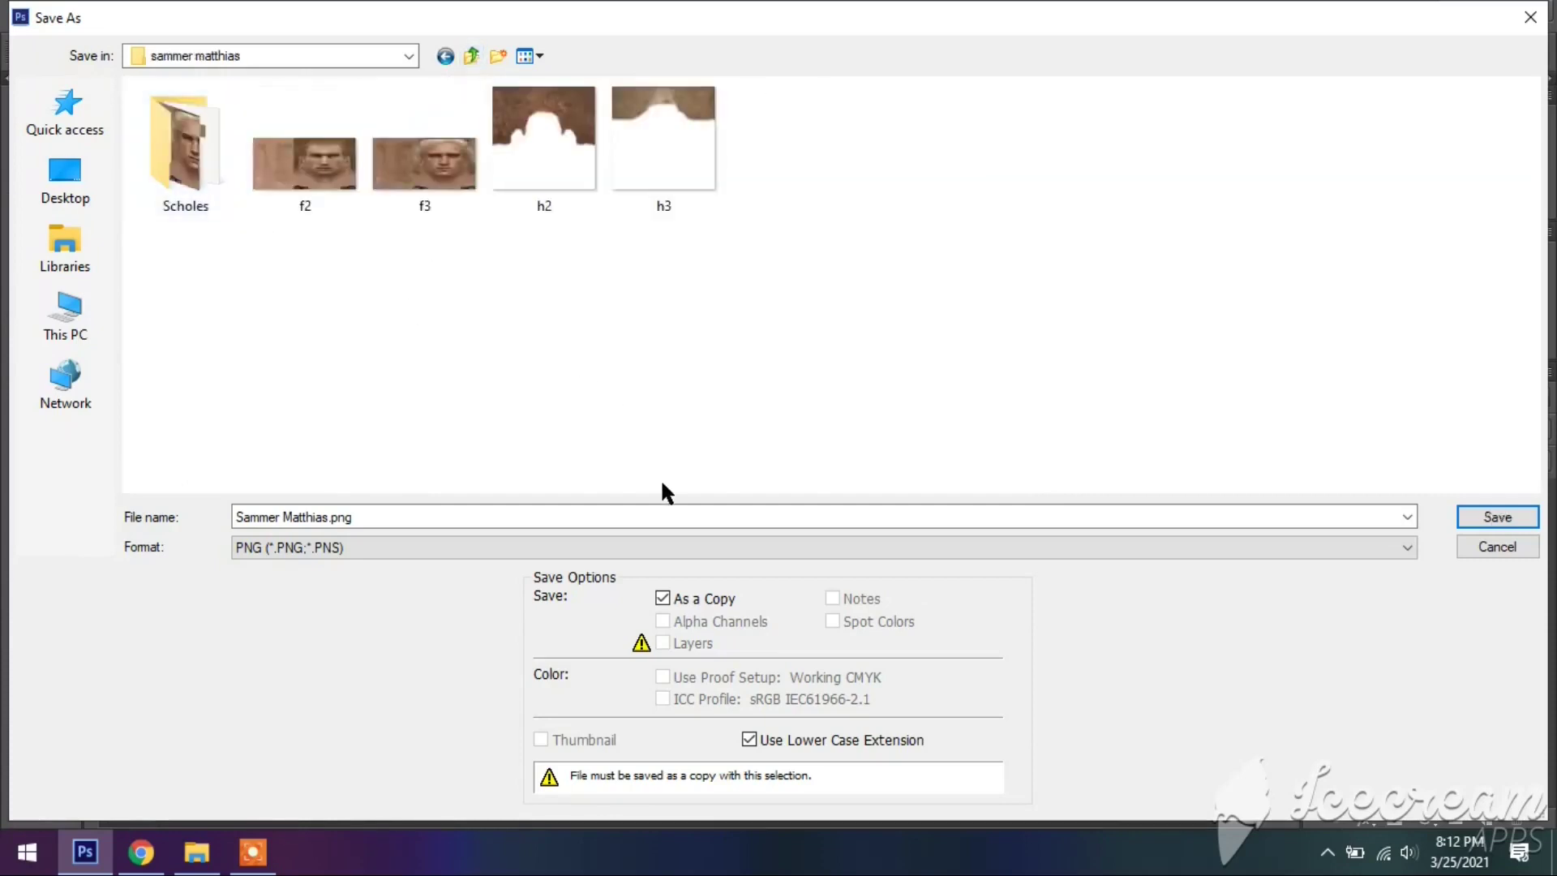
Step: Name the copy 'Sammer Matthias 2', save it, and accept the PNG options
left_click(634, 517)
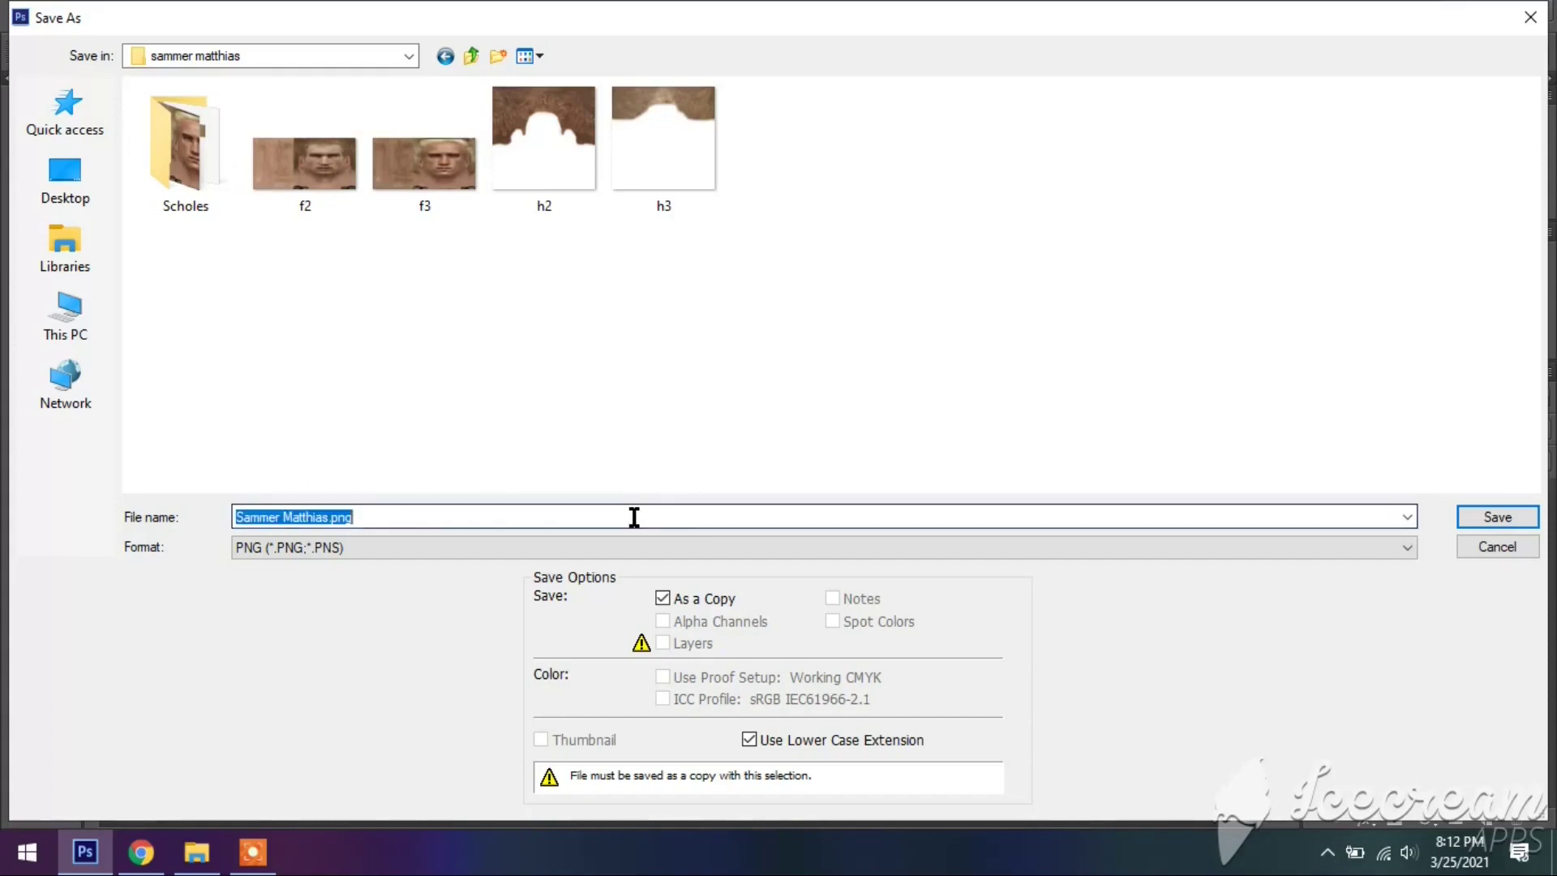
left_click(634, 516)
key("ctrl+shift+Left")
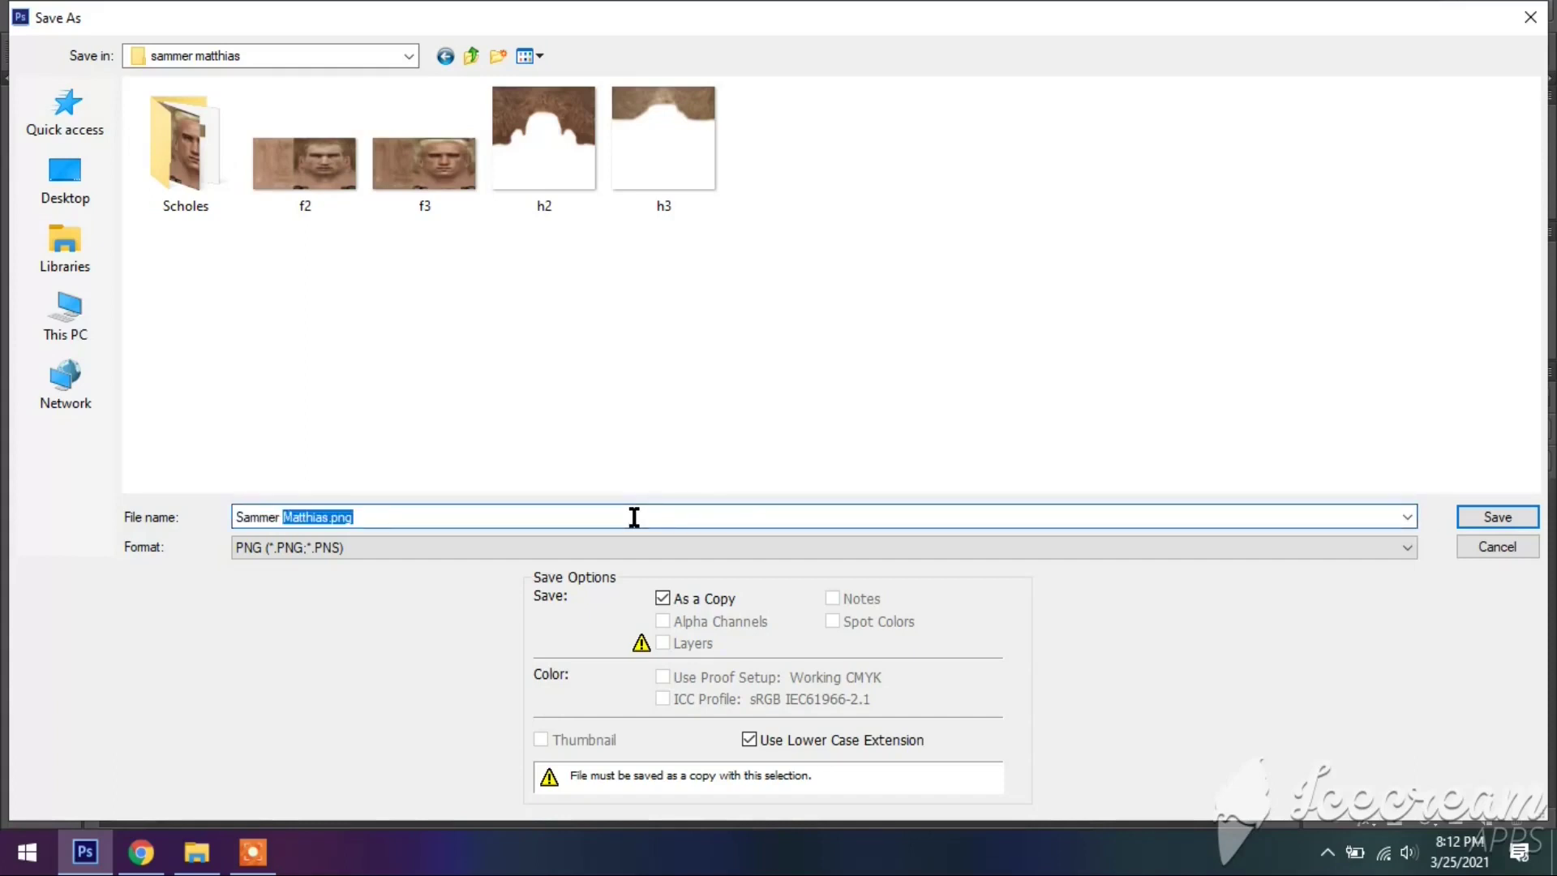
key("End")
key("BackSpace")
key("BackSpace")
key("BackSpace")
key("BackSpace")
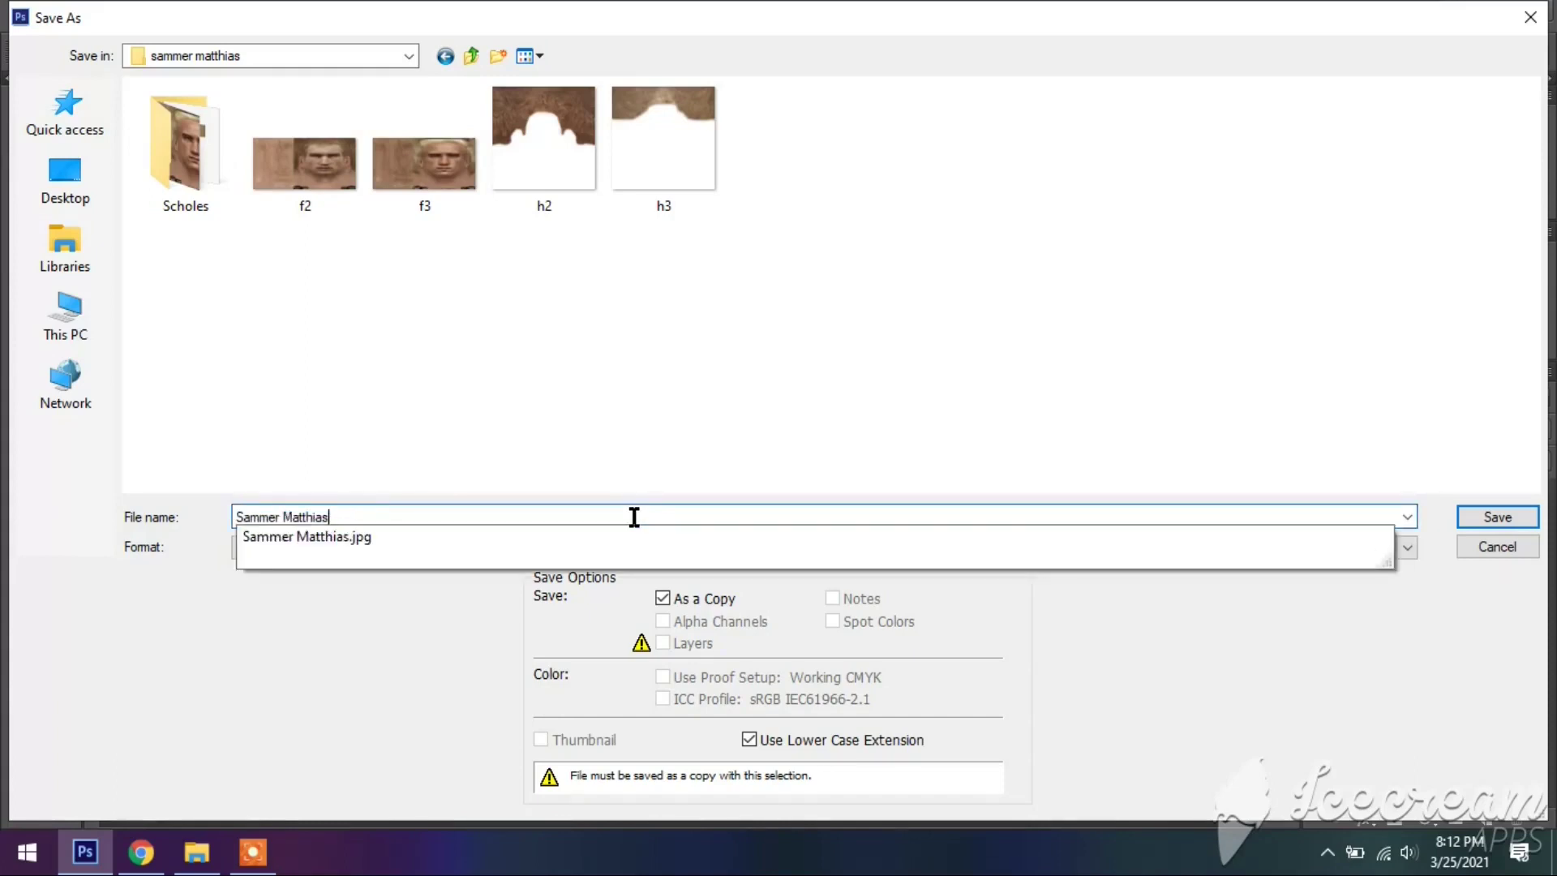
type(" 2")
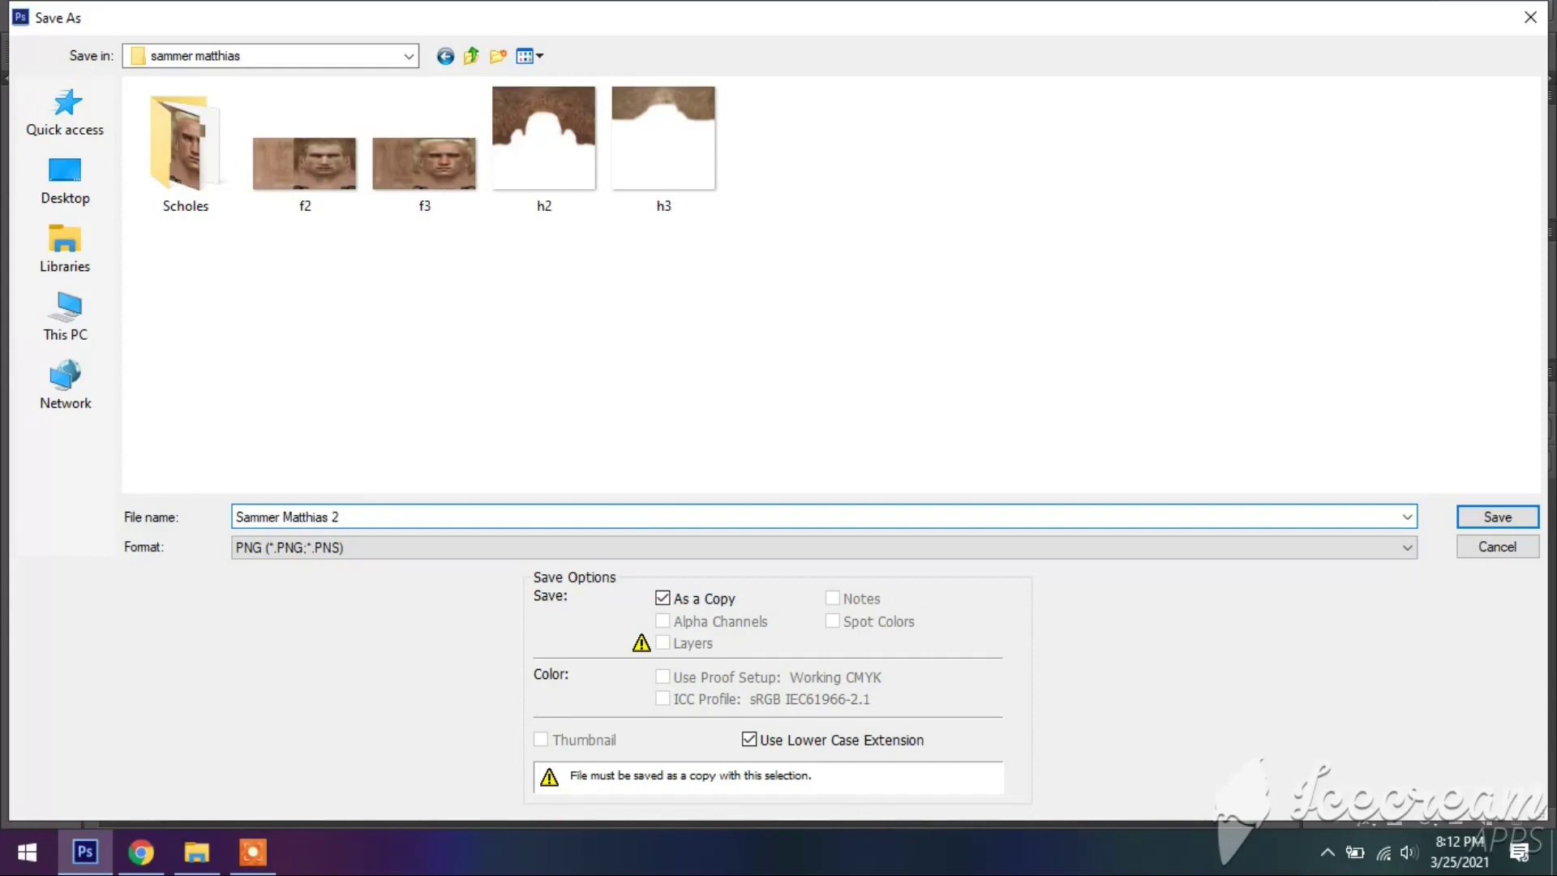
left_click(1475, 516)
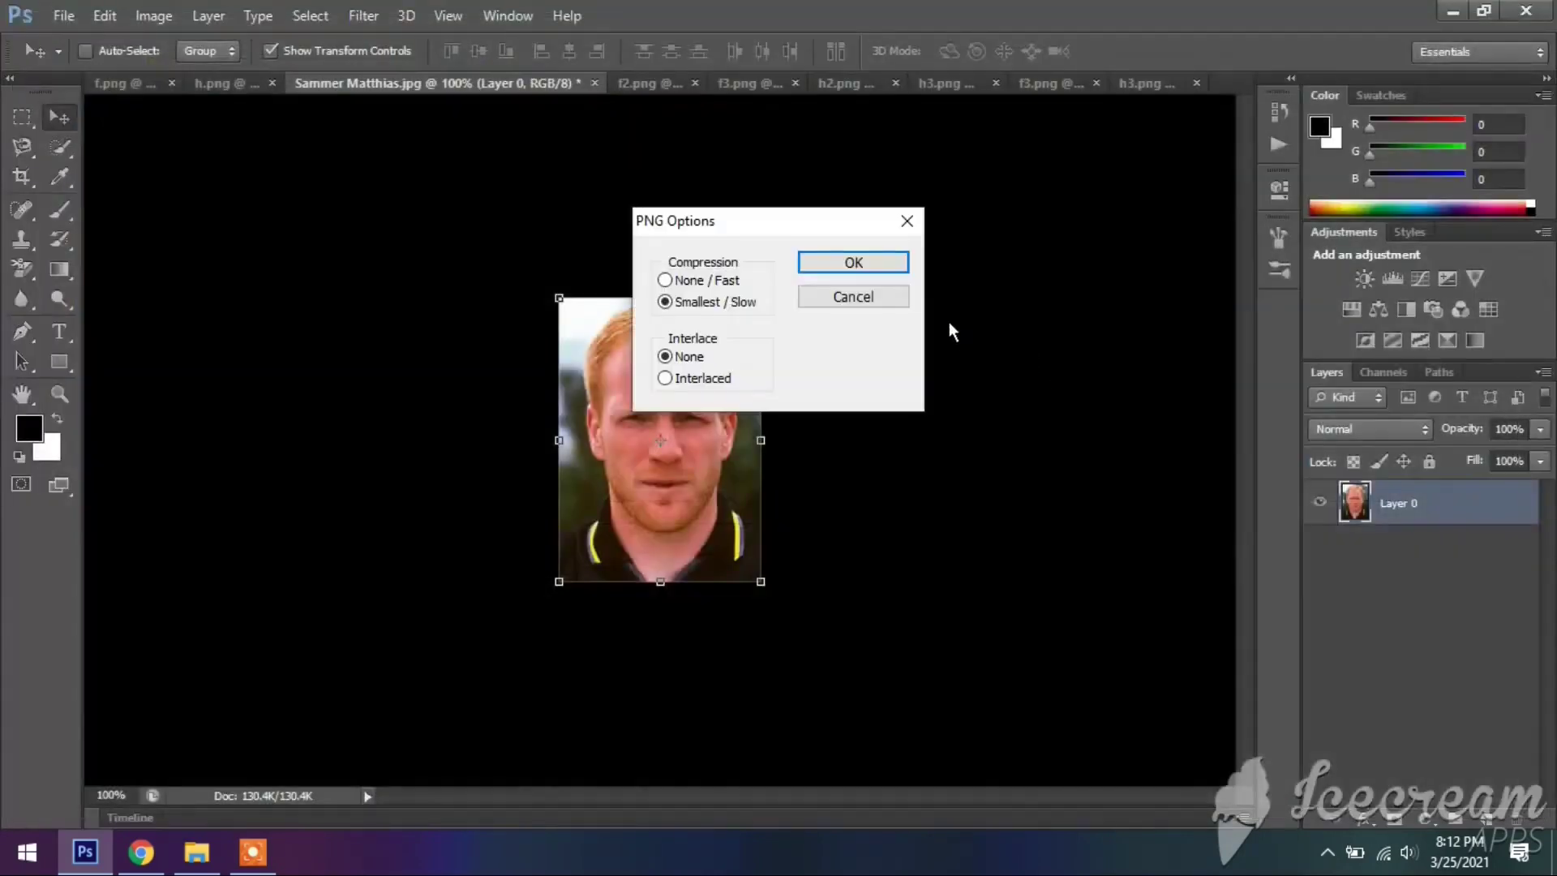
left_click(867, 264)
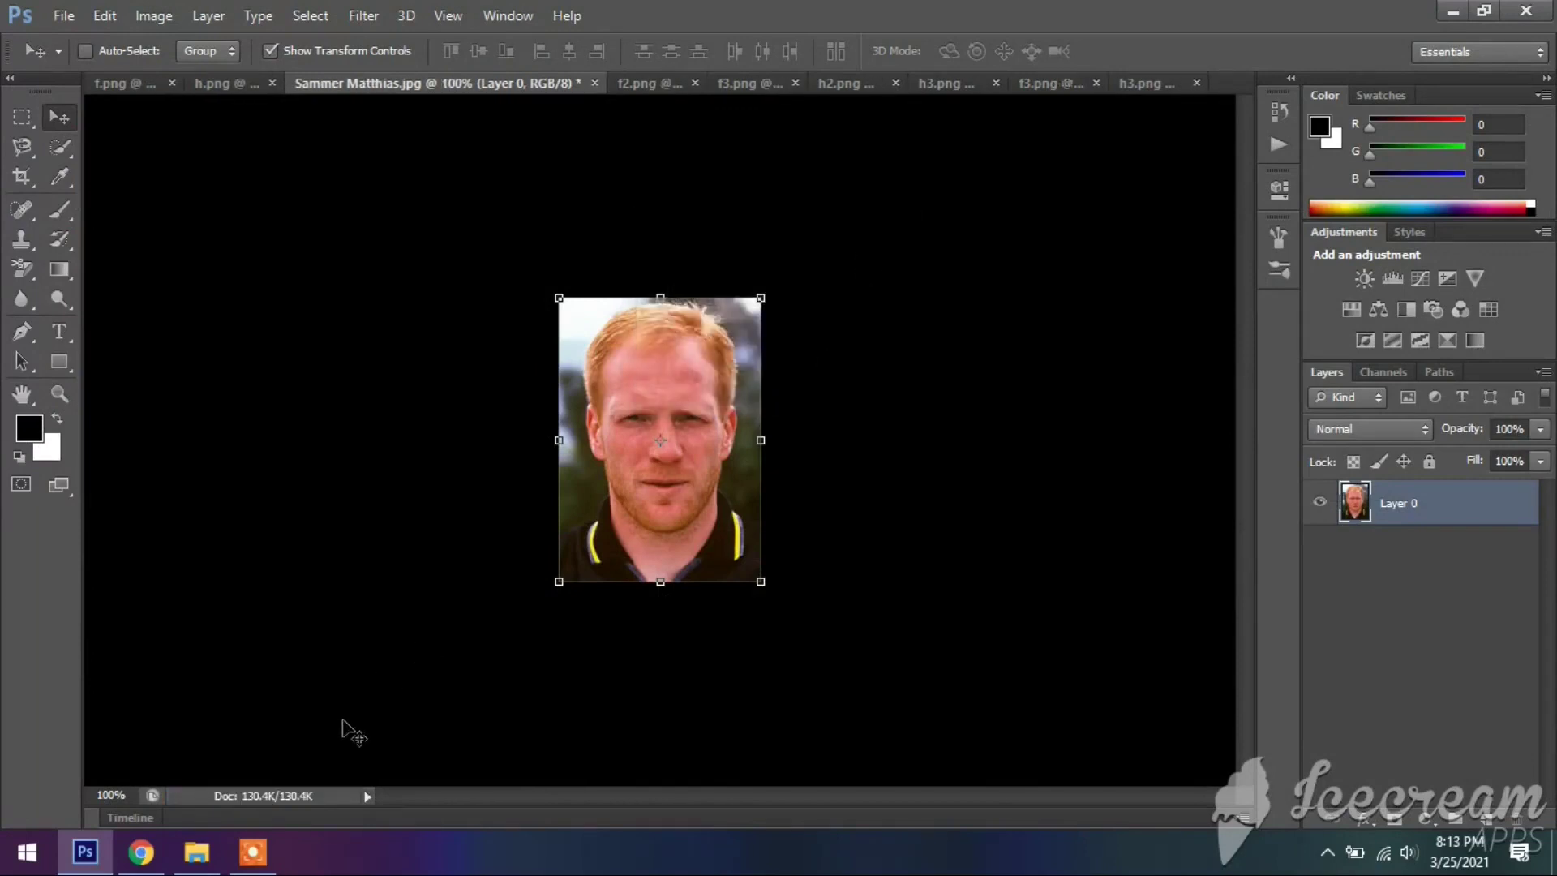
Step: Upload Sammer Matthias 2 to remove.bg and download the background-free PNG, showing it in its folder
left_click(140, 853)
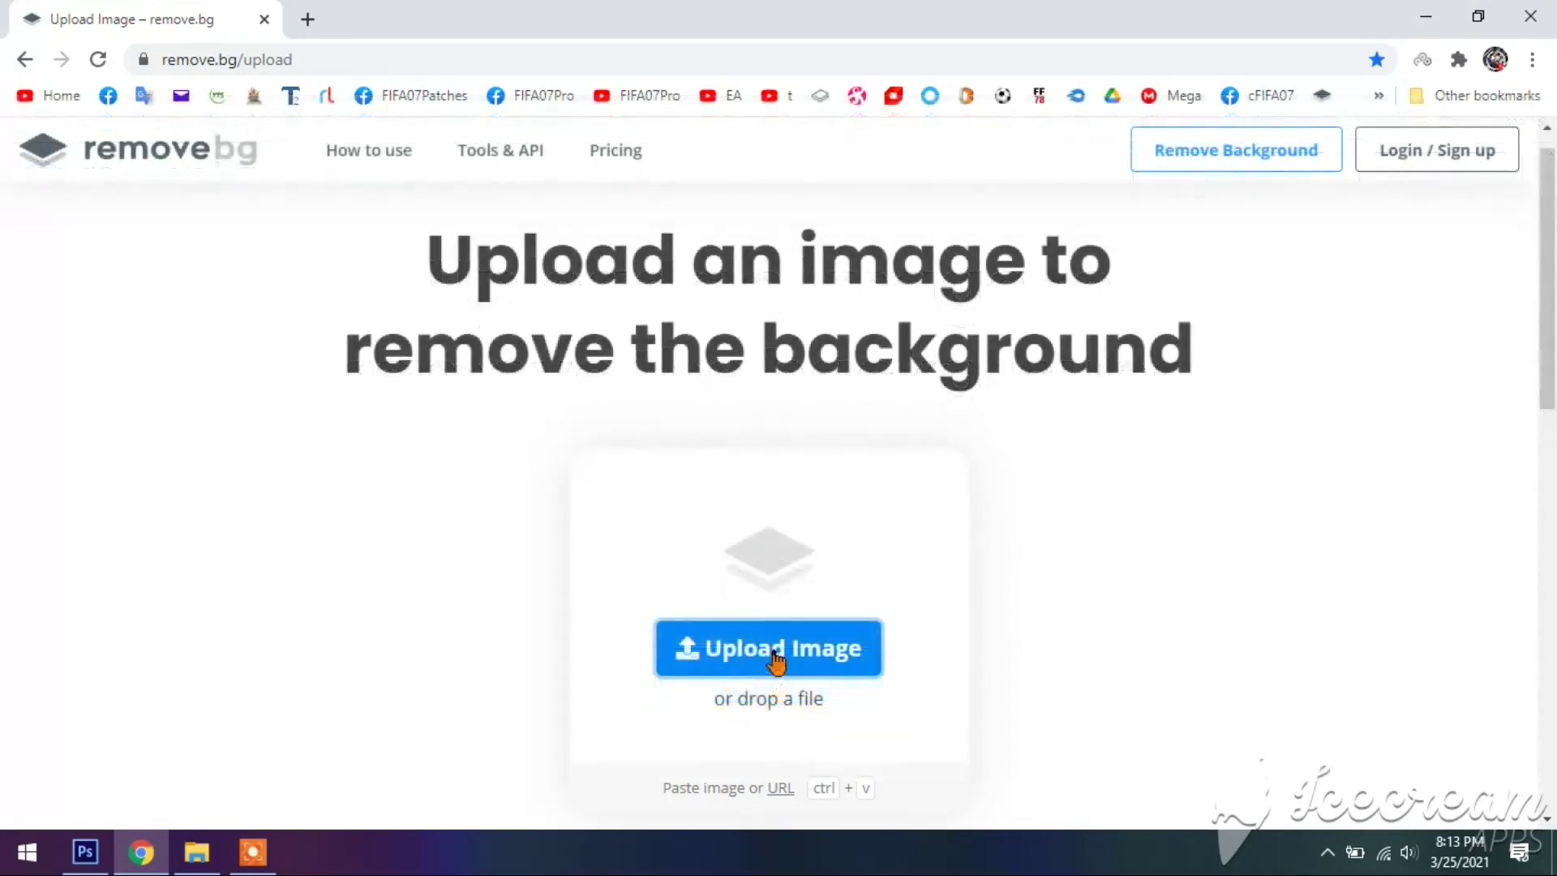
left_click(772, 658)
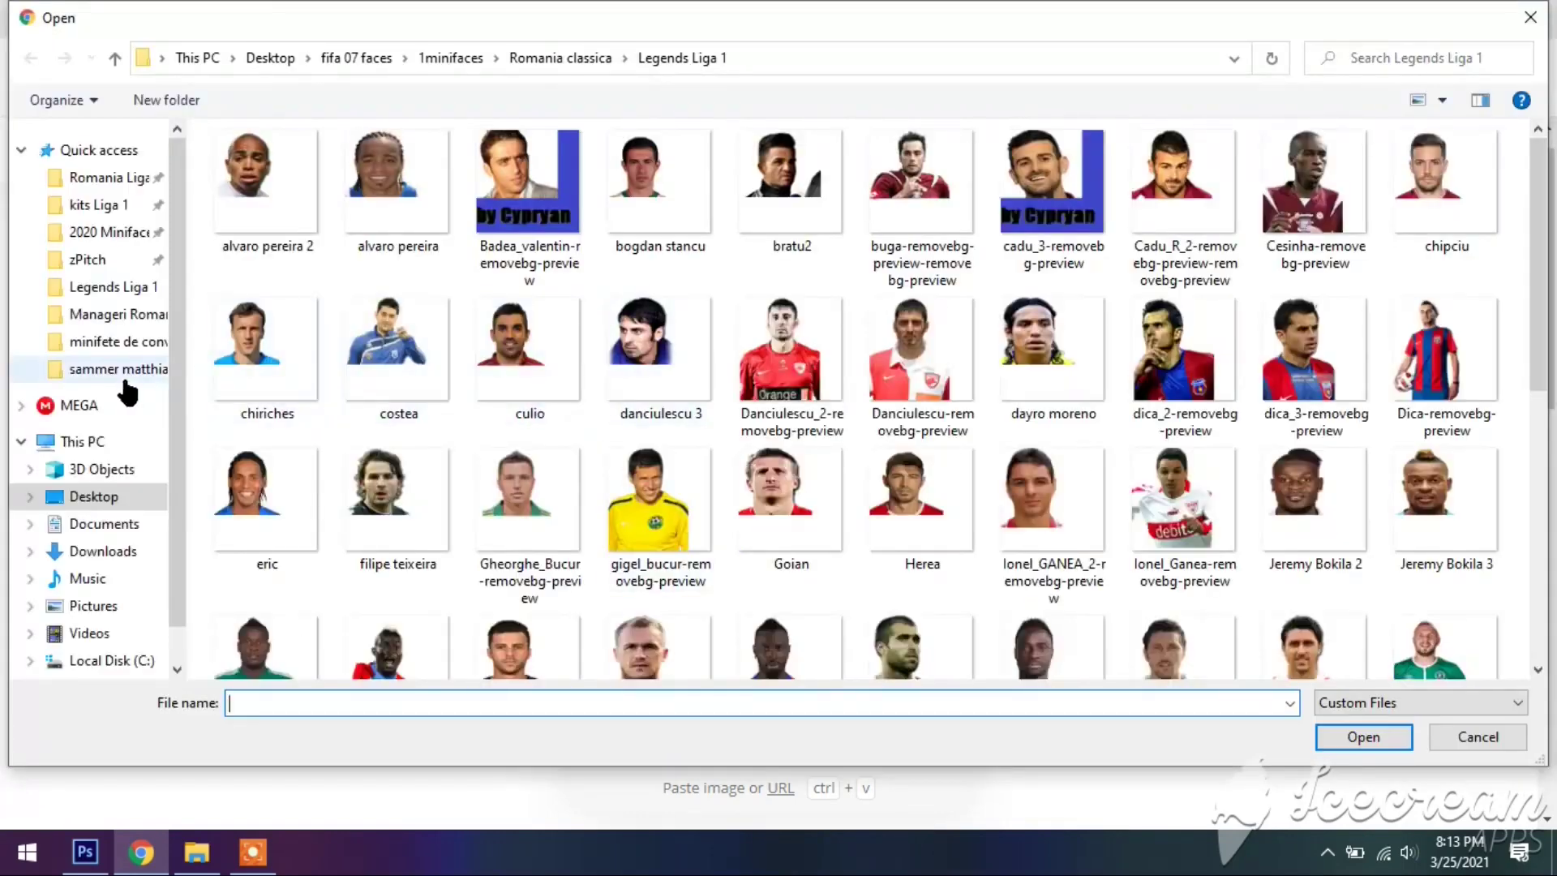
left_click(120, 370)
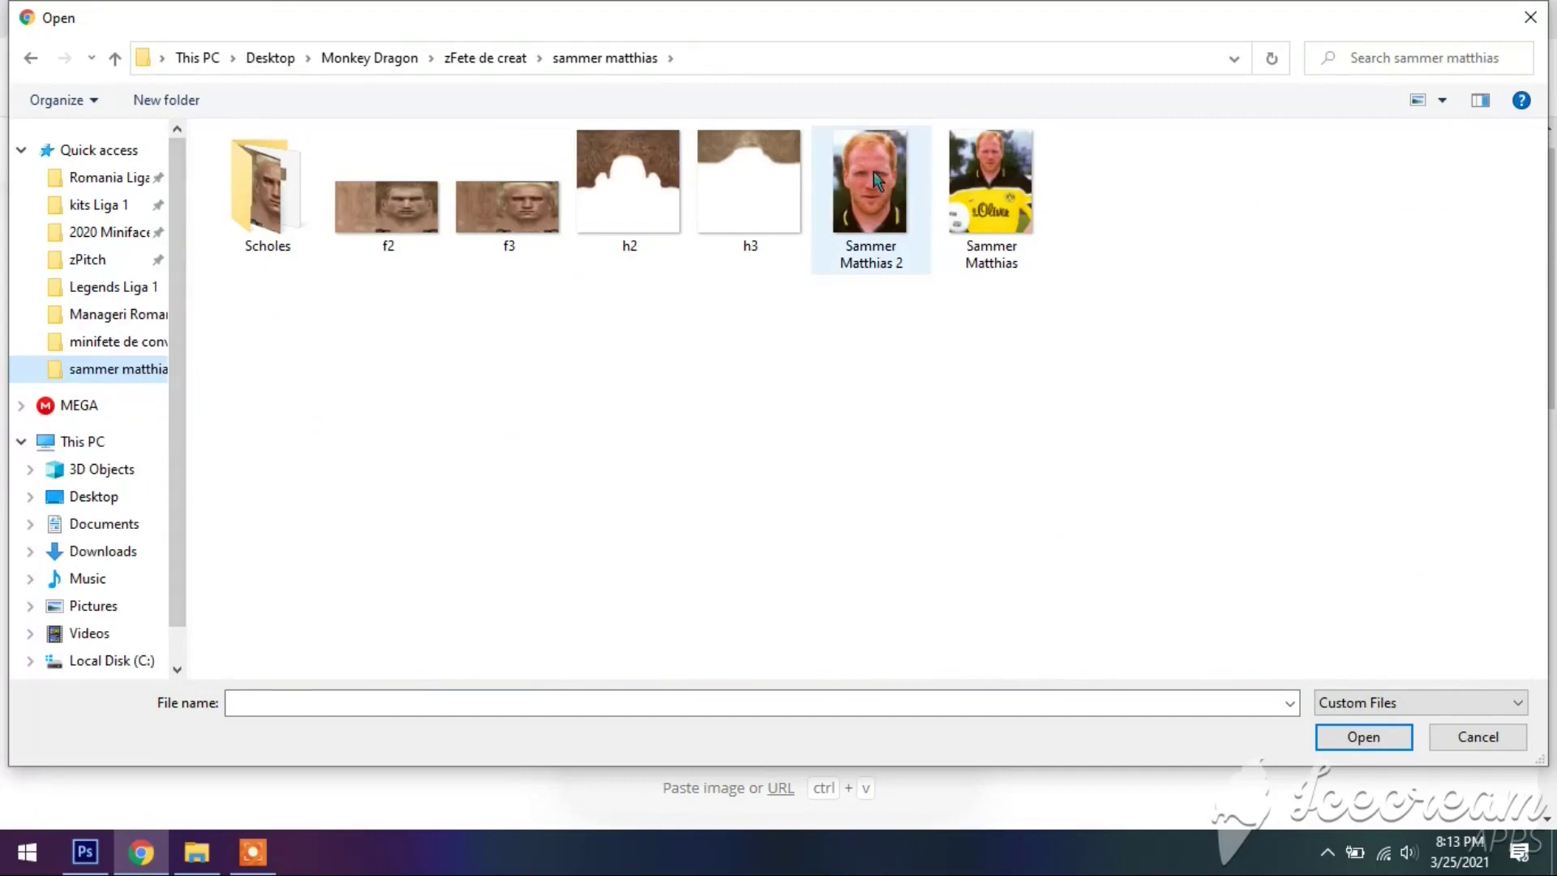
left_click(873, 177)
left_click(1354, 738)
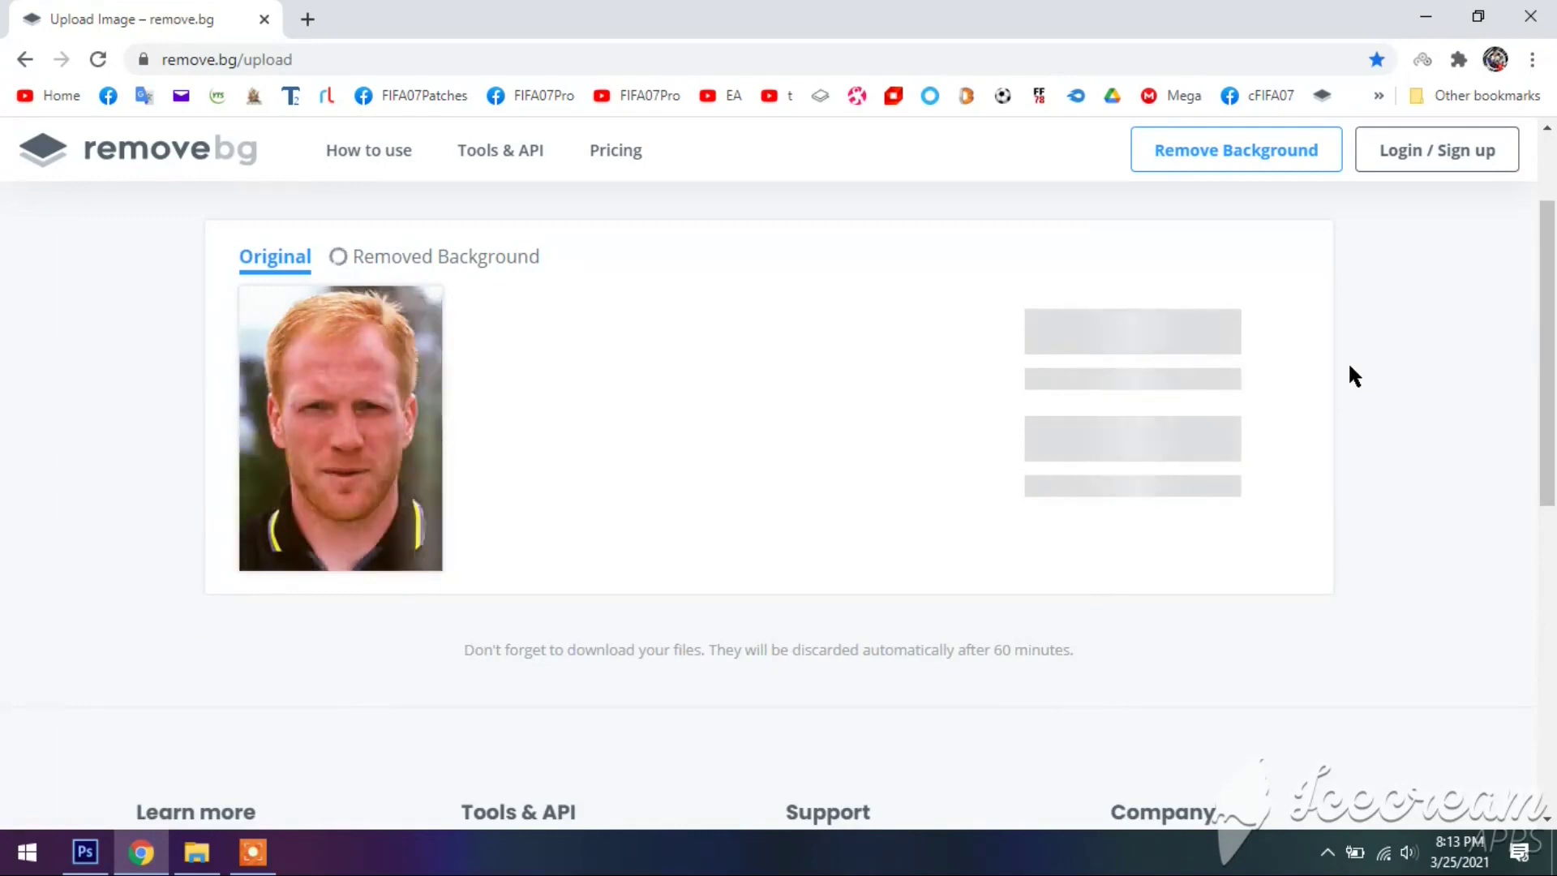
left_click(1156, 361)
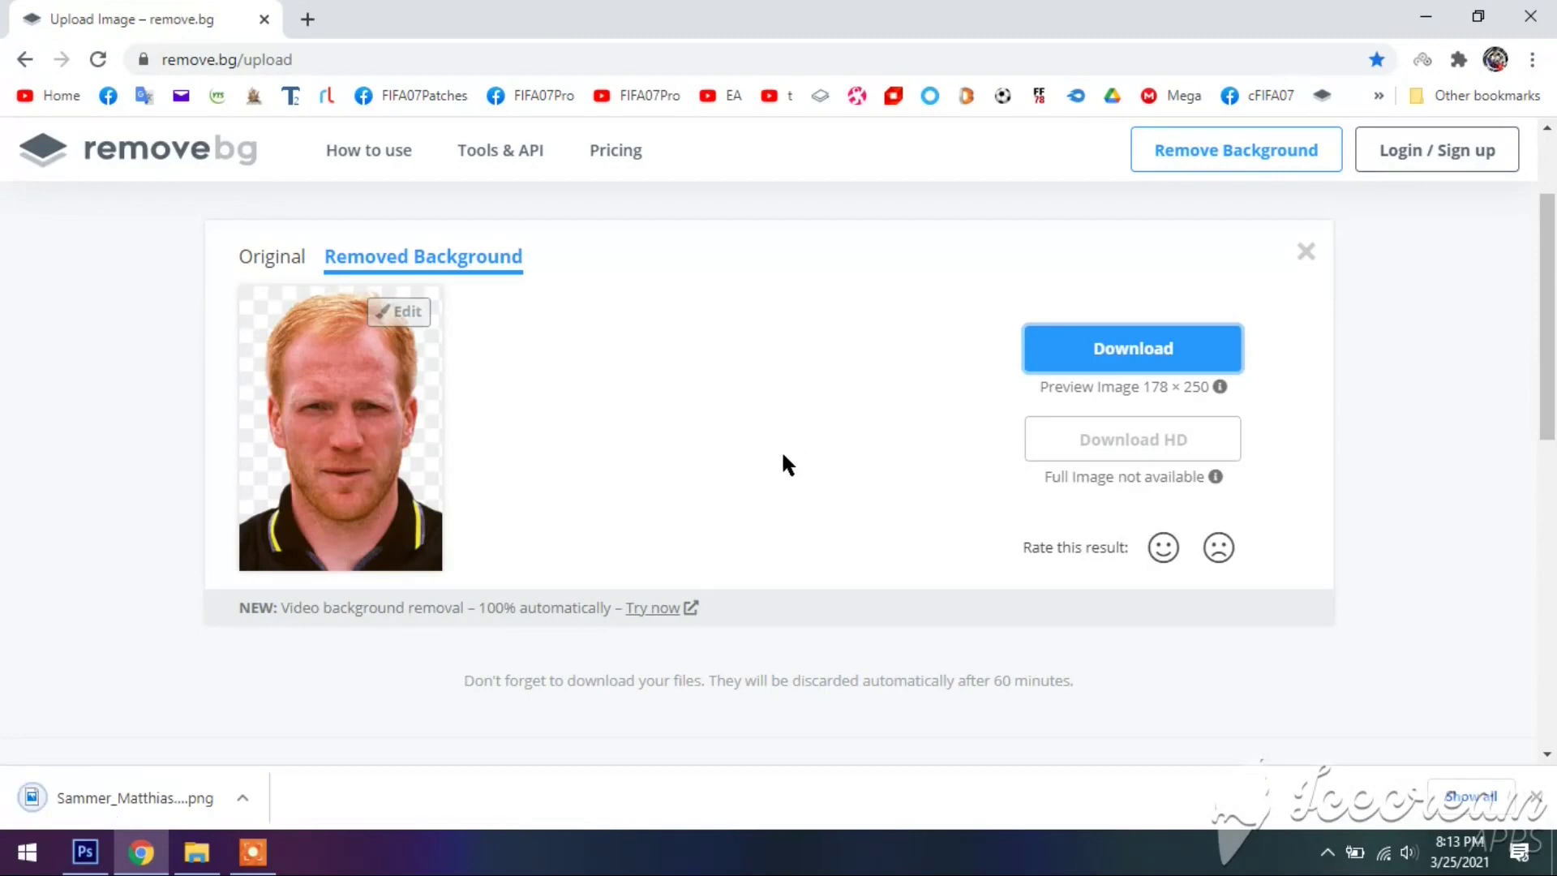
left_click(286, 723)
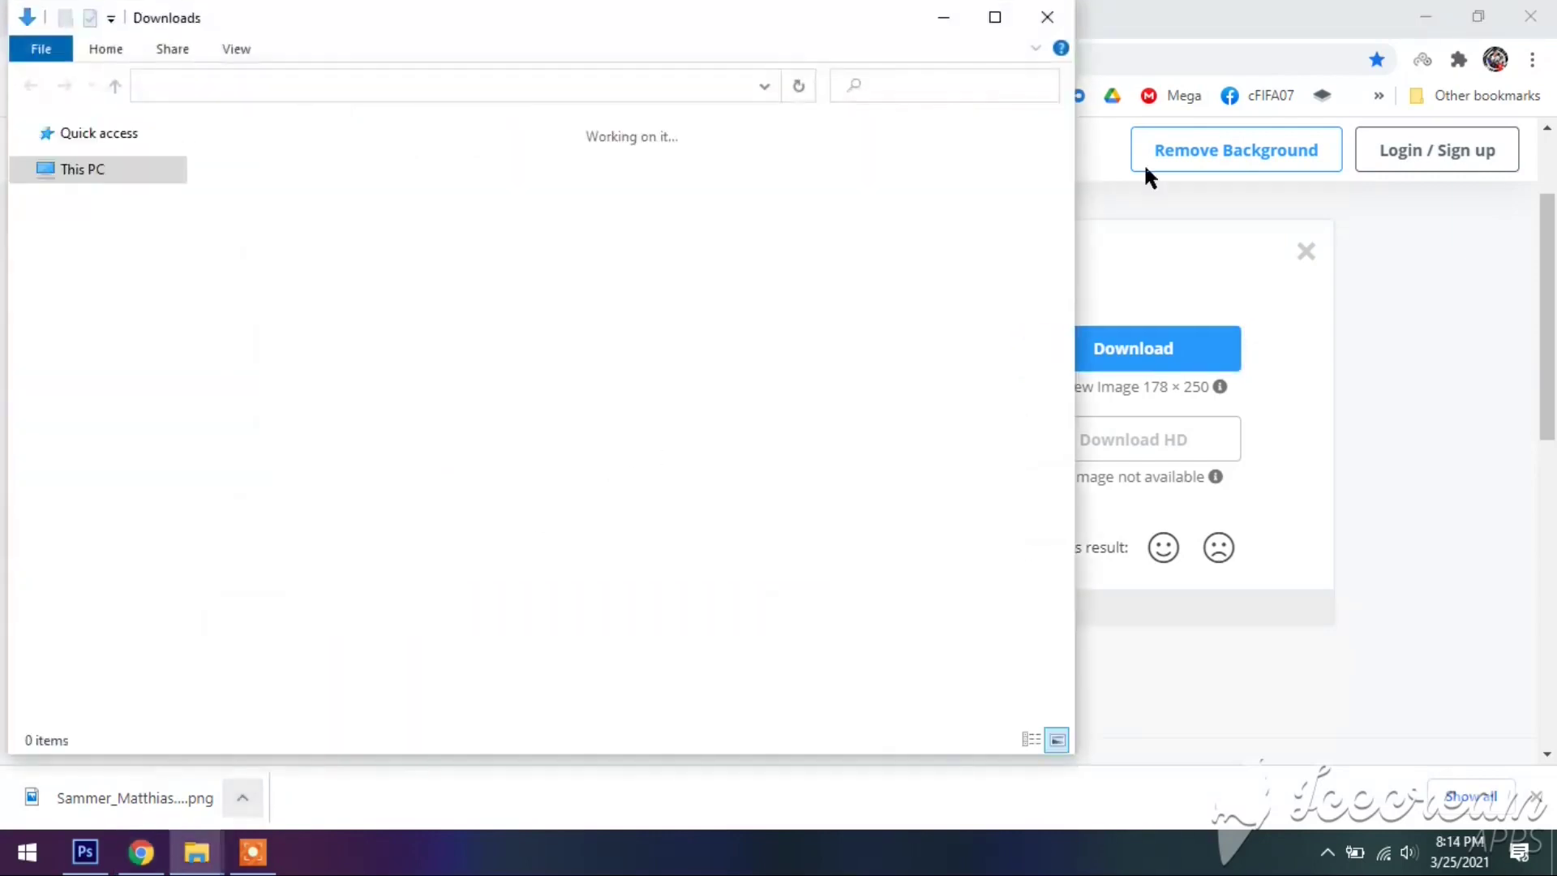
Step: Check Sammer_Matthias_2-removebg-preview in the sammer matthias folder, then close both Explorer windows
left_click(1205, 23)
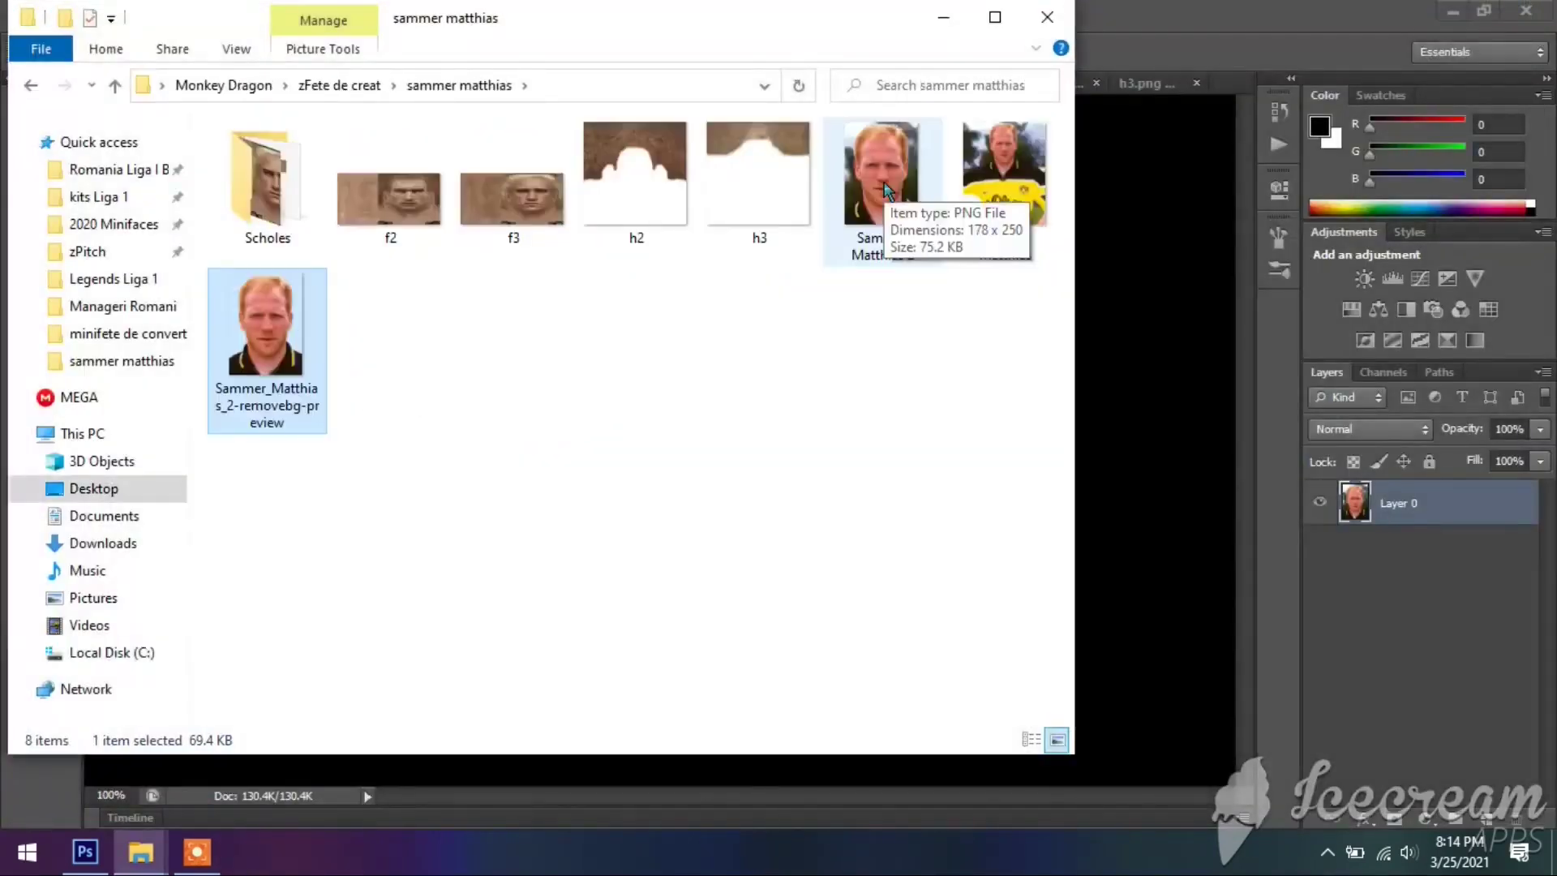
left_click(839, 324)
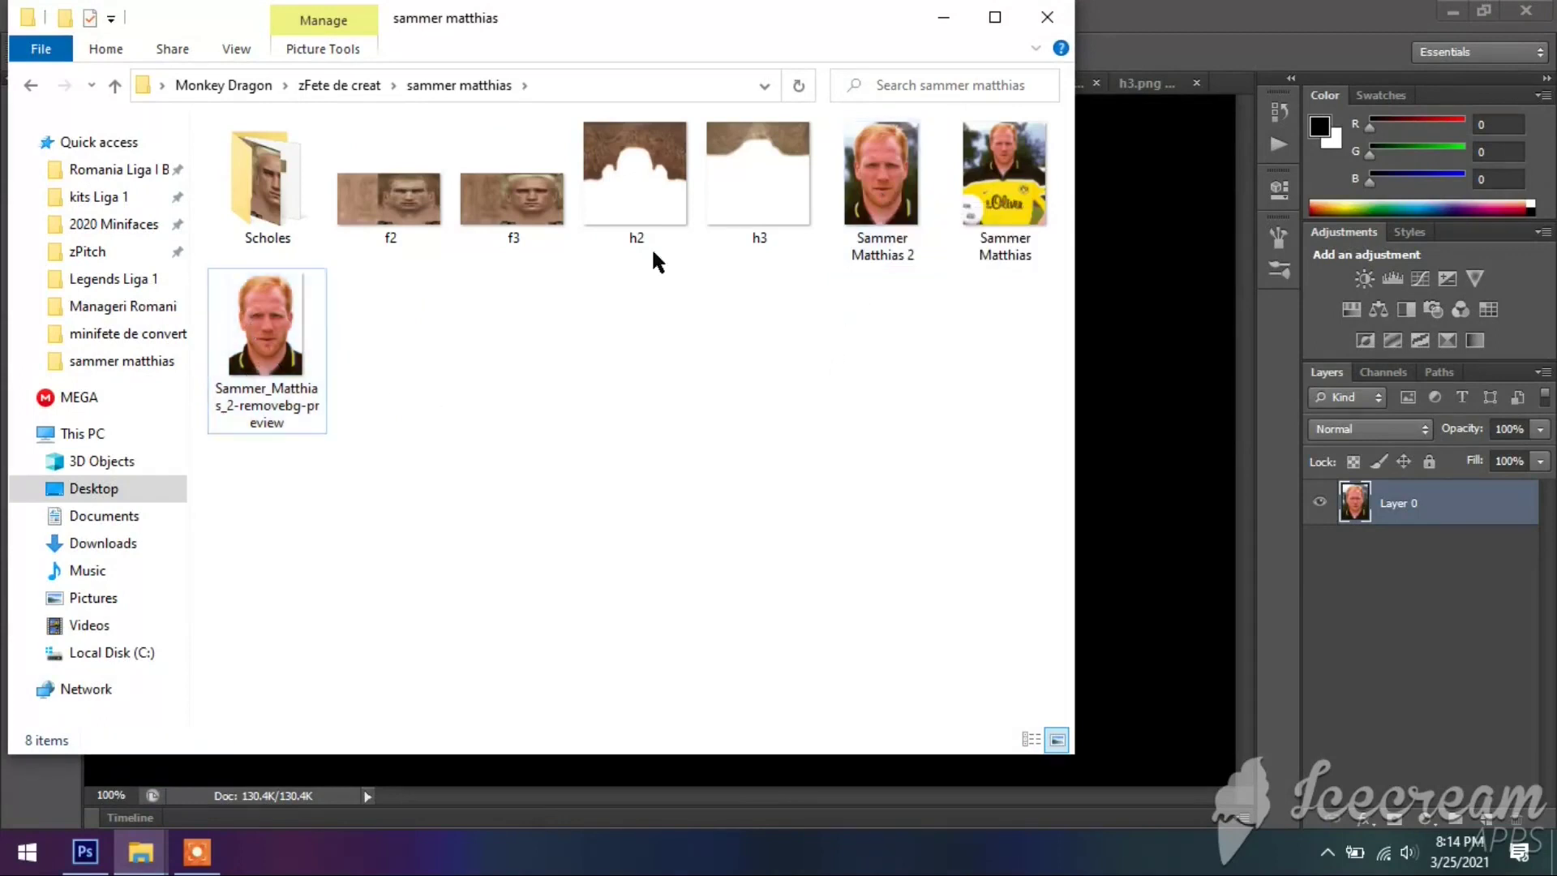
left_click(946, 21)
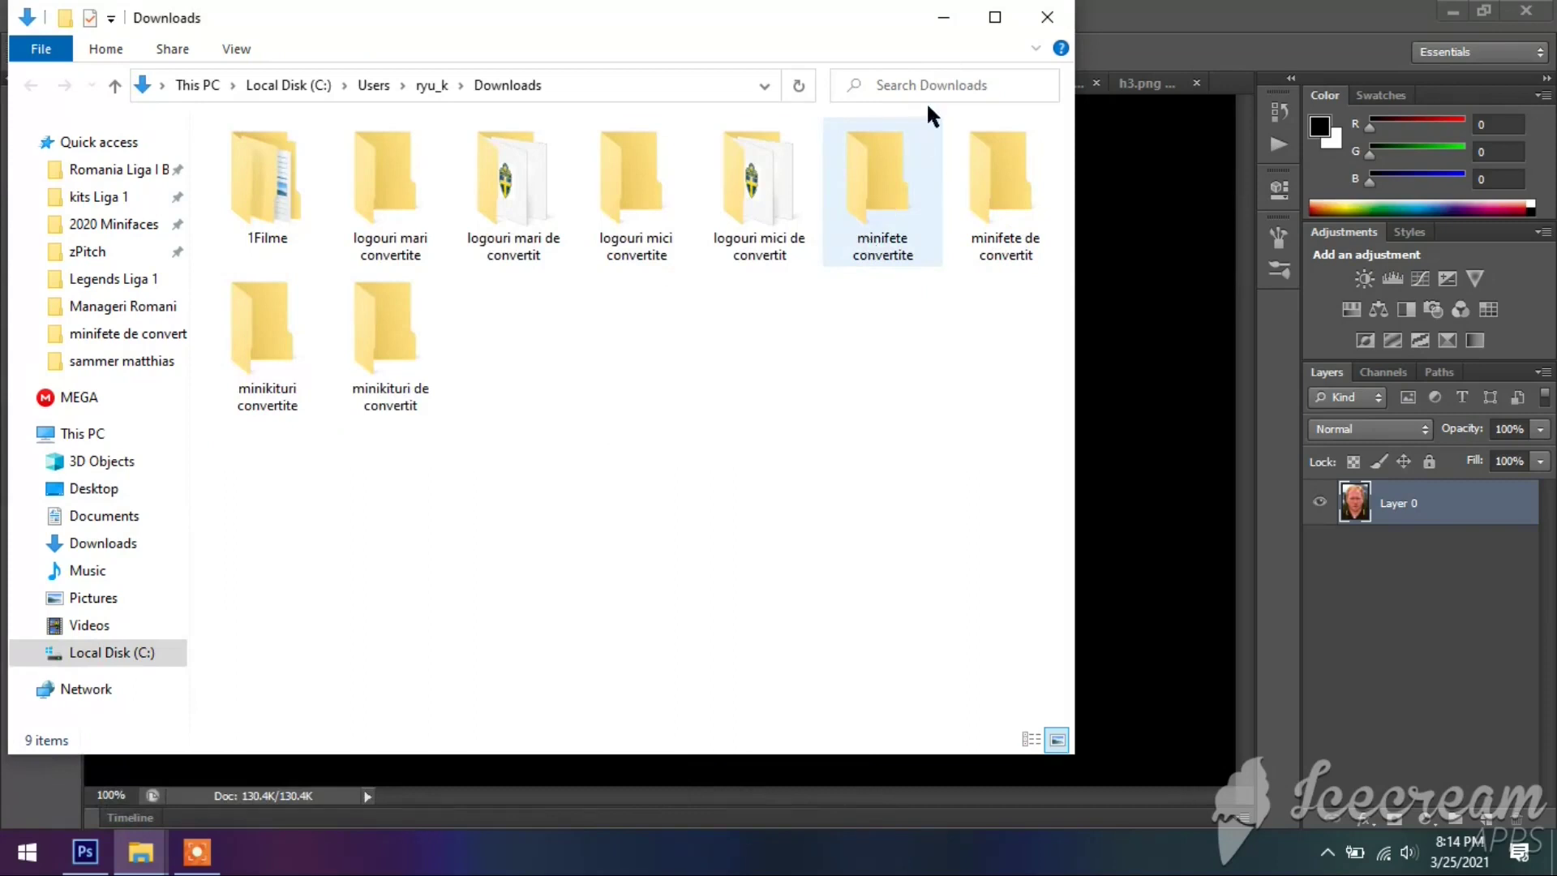
left_click(1028, 31)
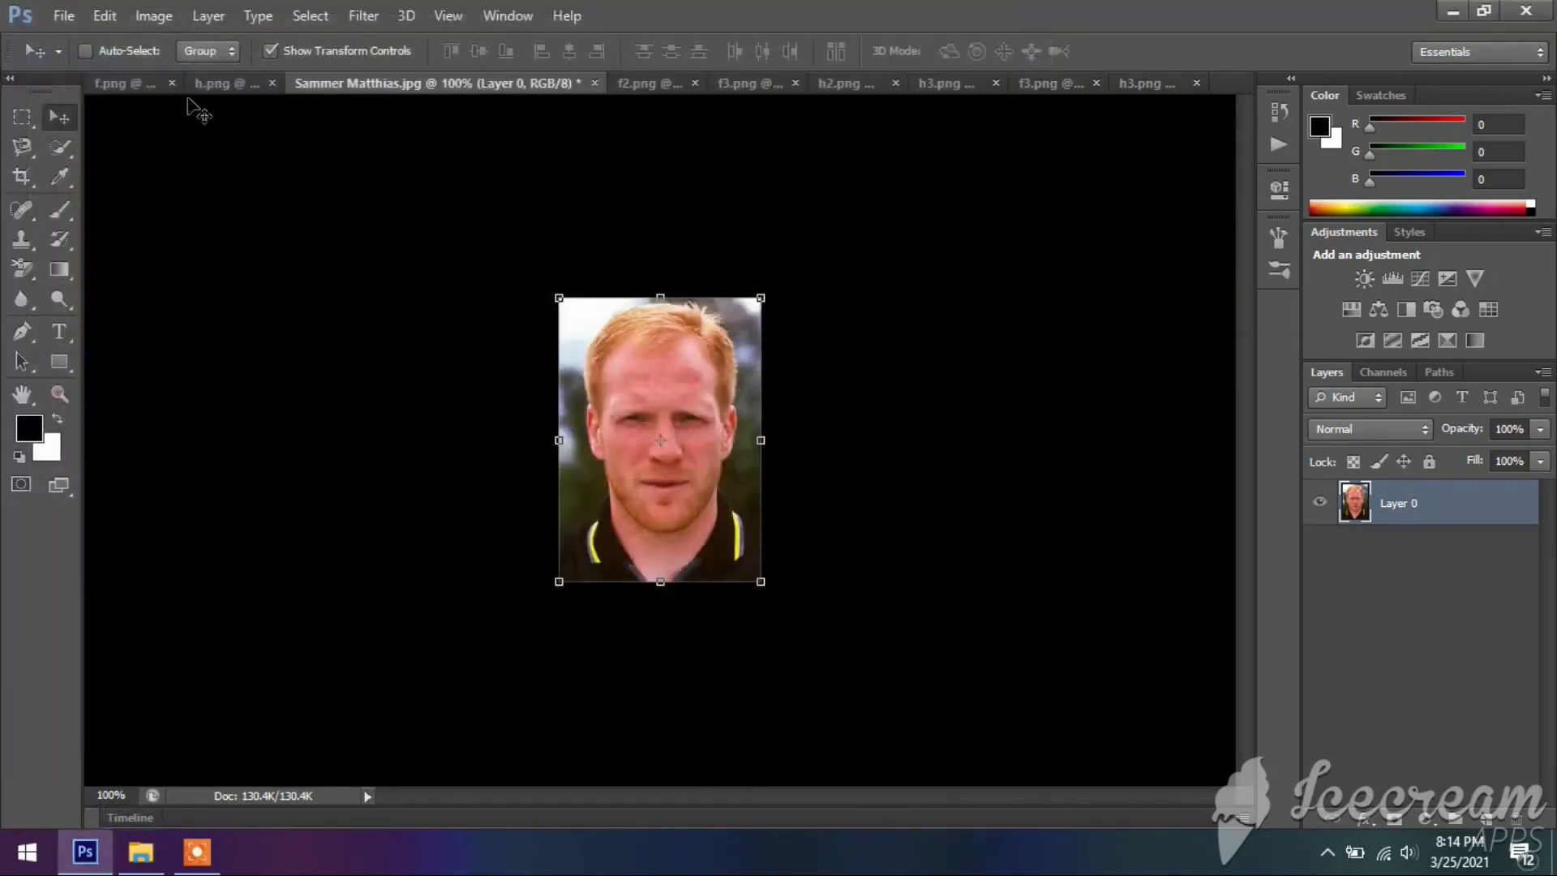
Step: Open Sammer_Matthias_2-removebg-preview in Photoshop, then switch back to the f.png document
left_click(63, 15)
left_click(86, 59)
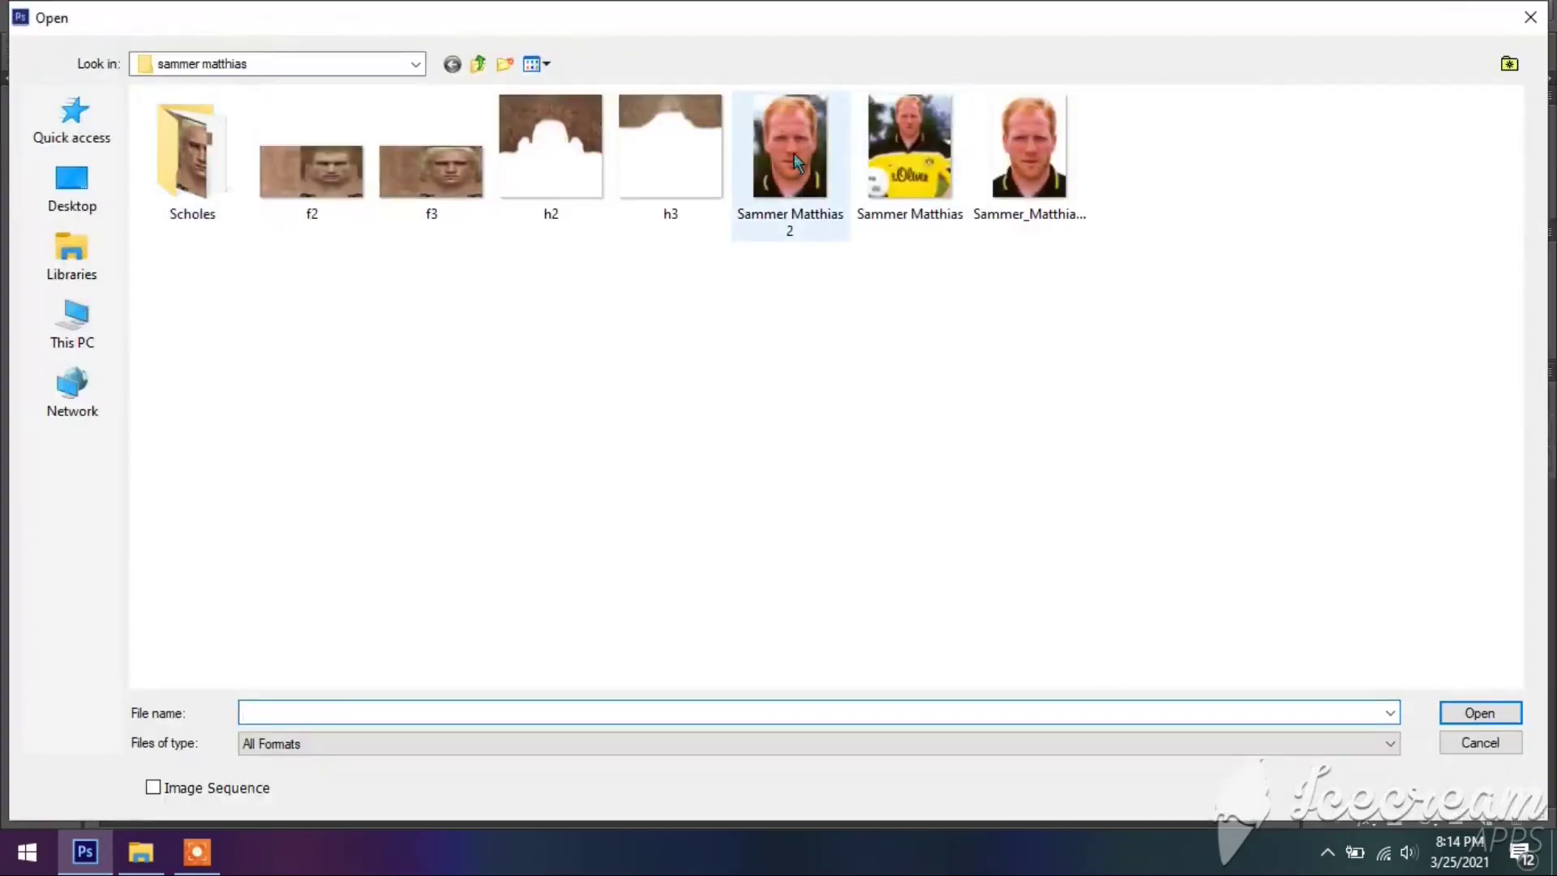
left_click(1005, 170)
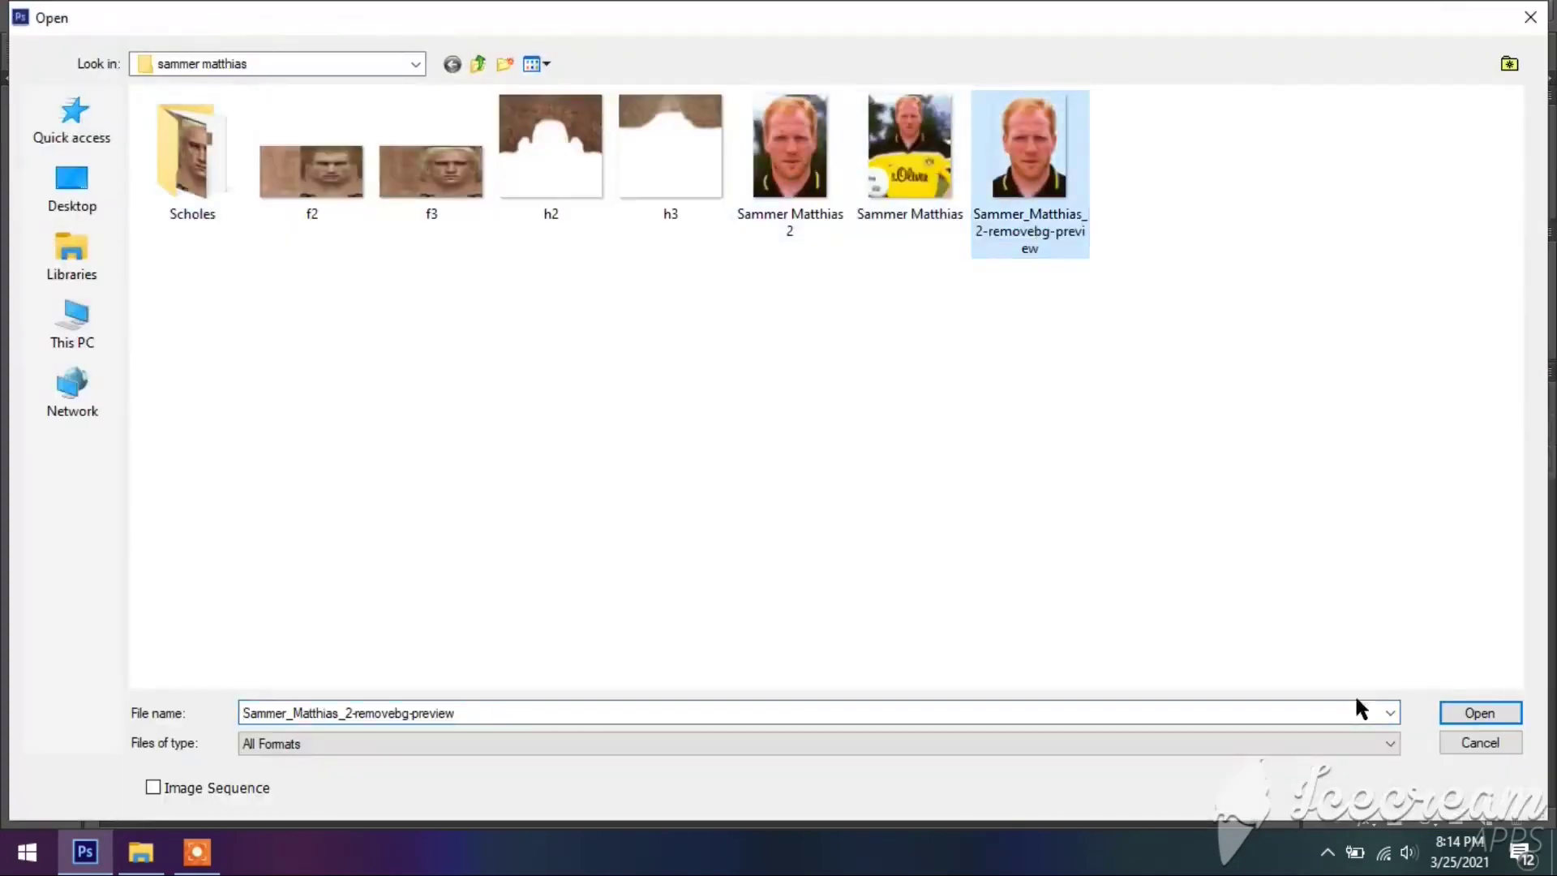
left_click(1481, 712)
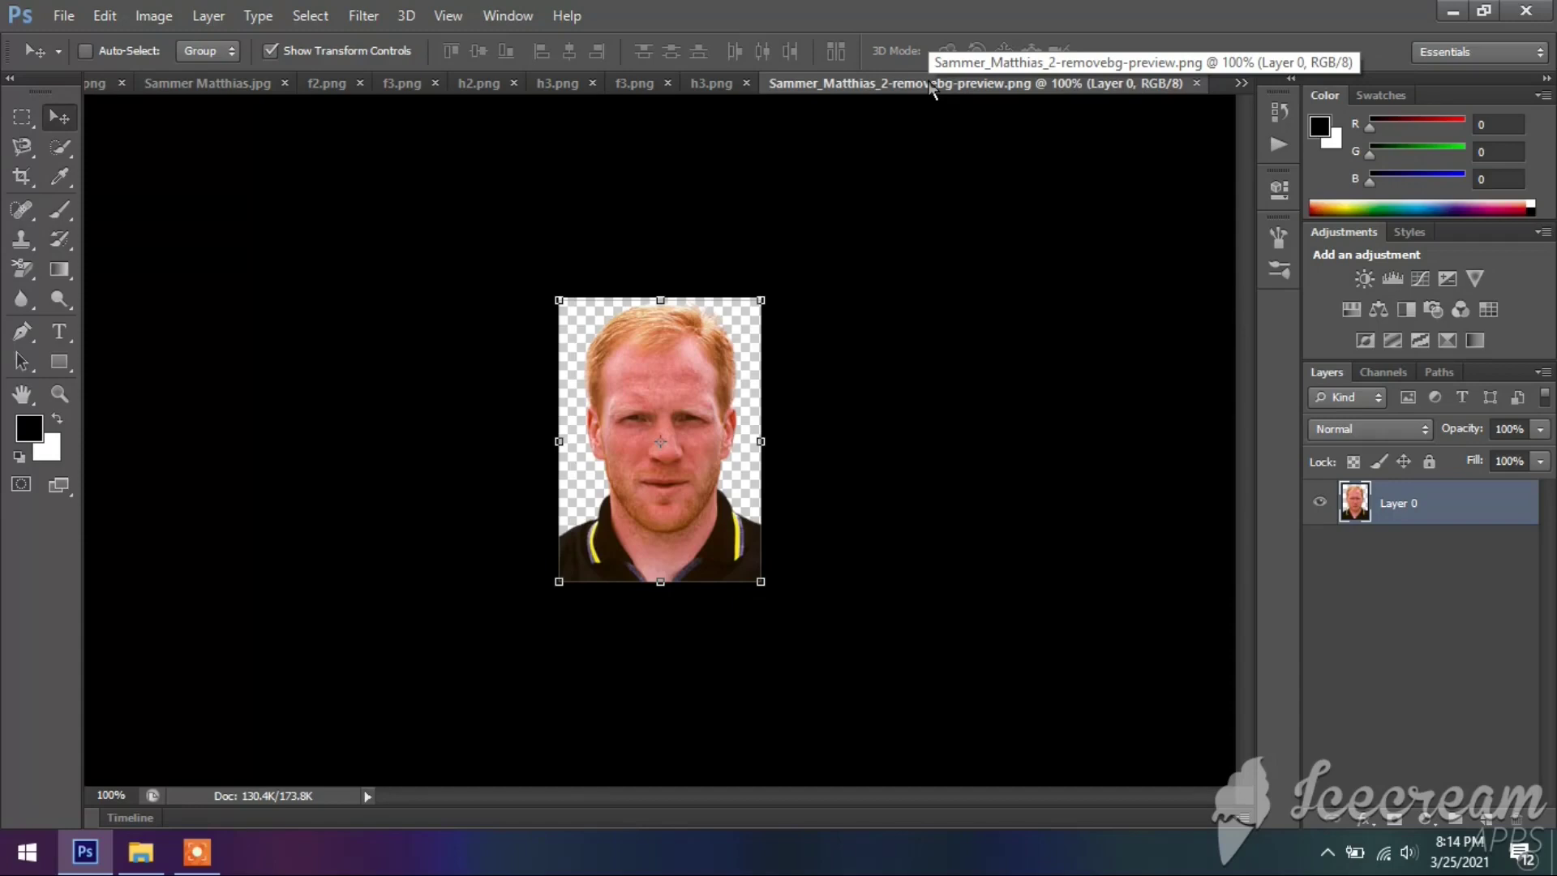
left_click(1241, 85)
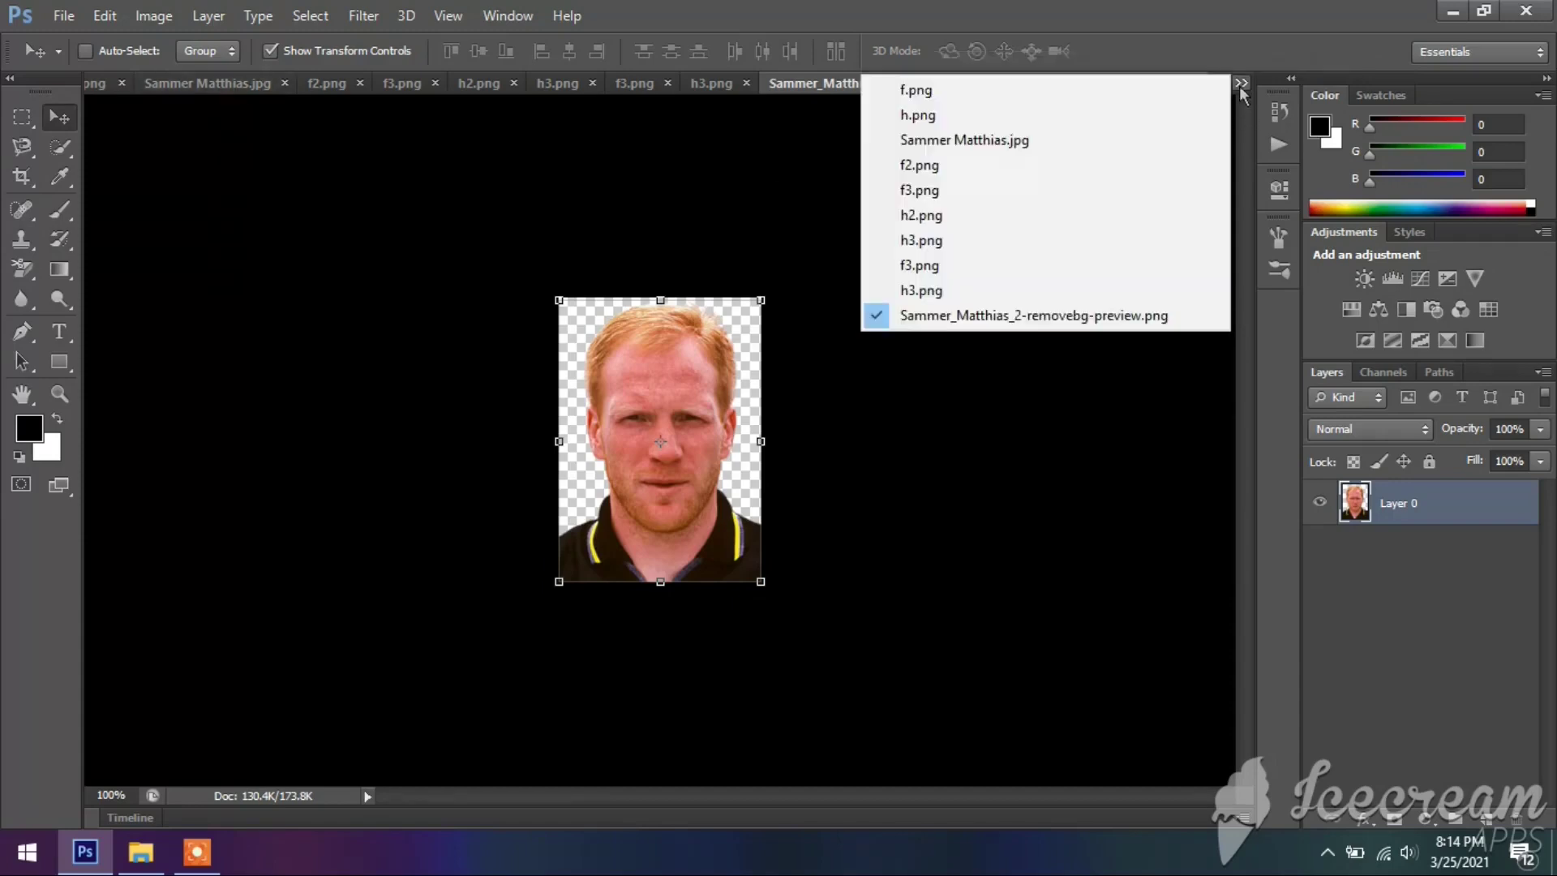
left_click(1034, 90)
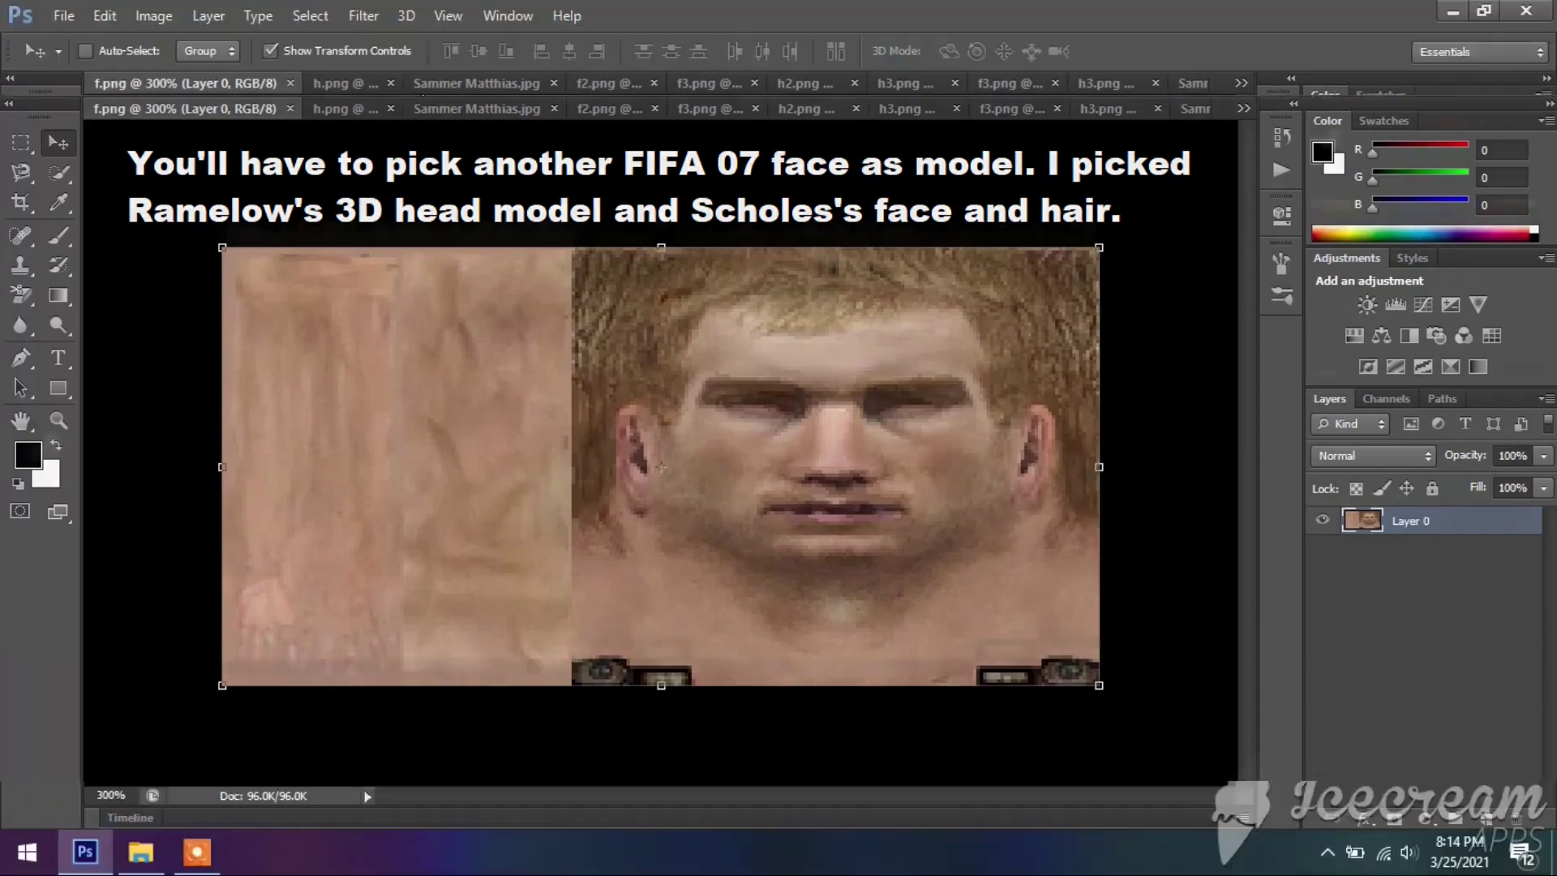
Step: Zoom the f.png face texture out and back in to 400% through the View menu
left_click(448, 15)
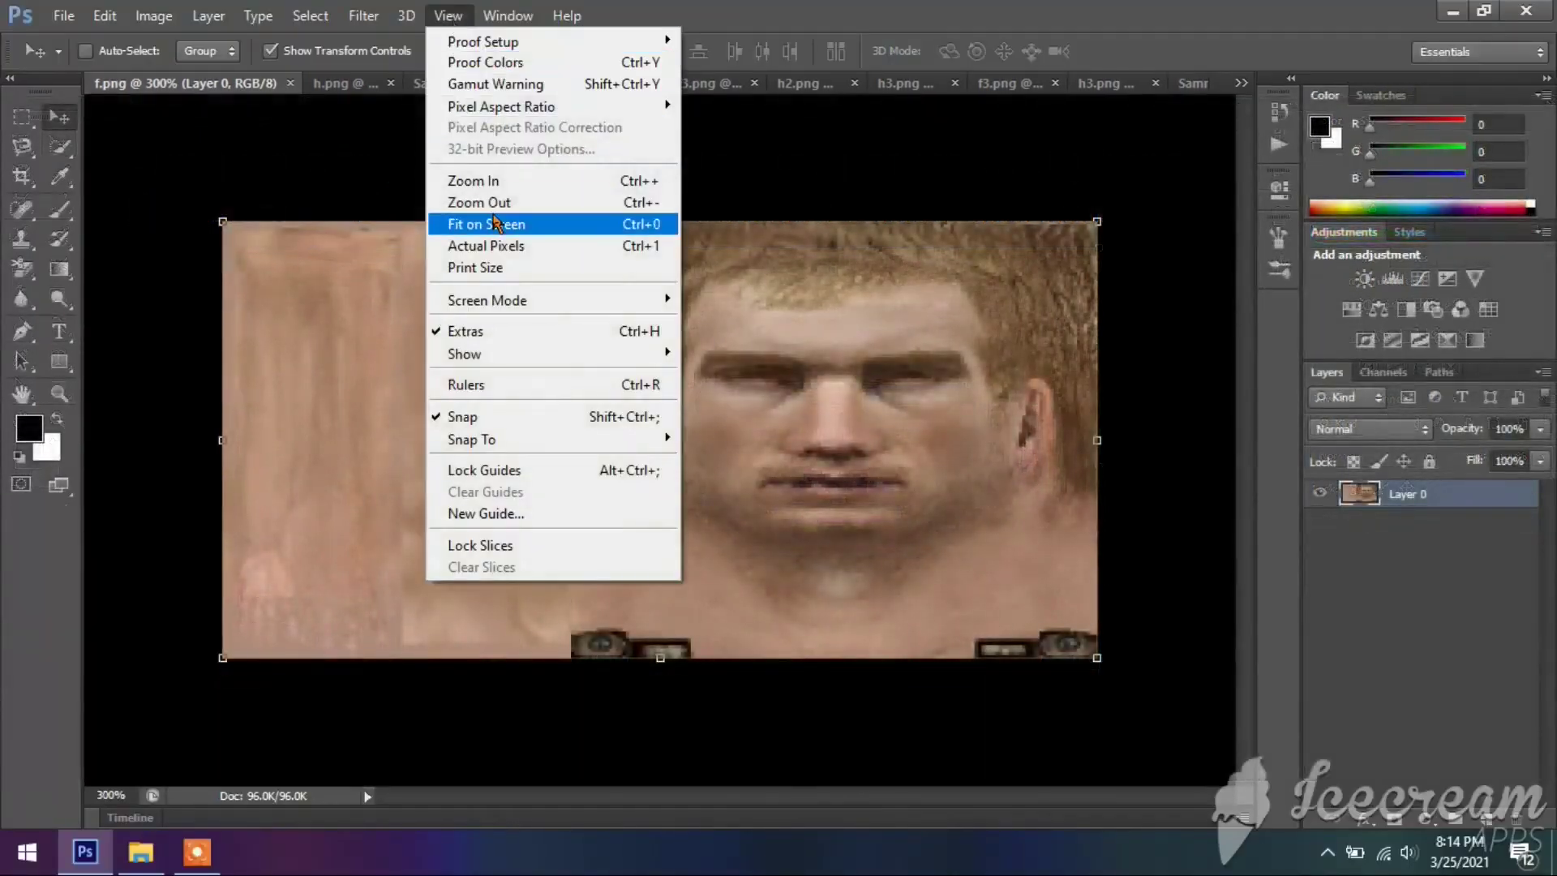
left_click(495, 202)
left_click(448, 15)
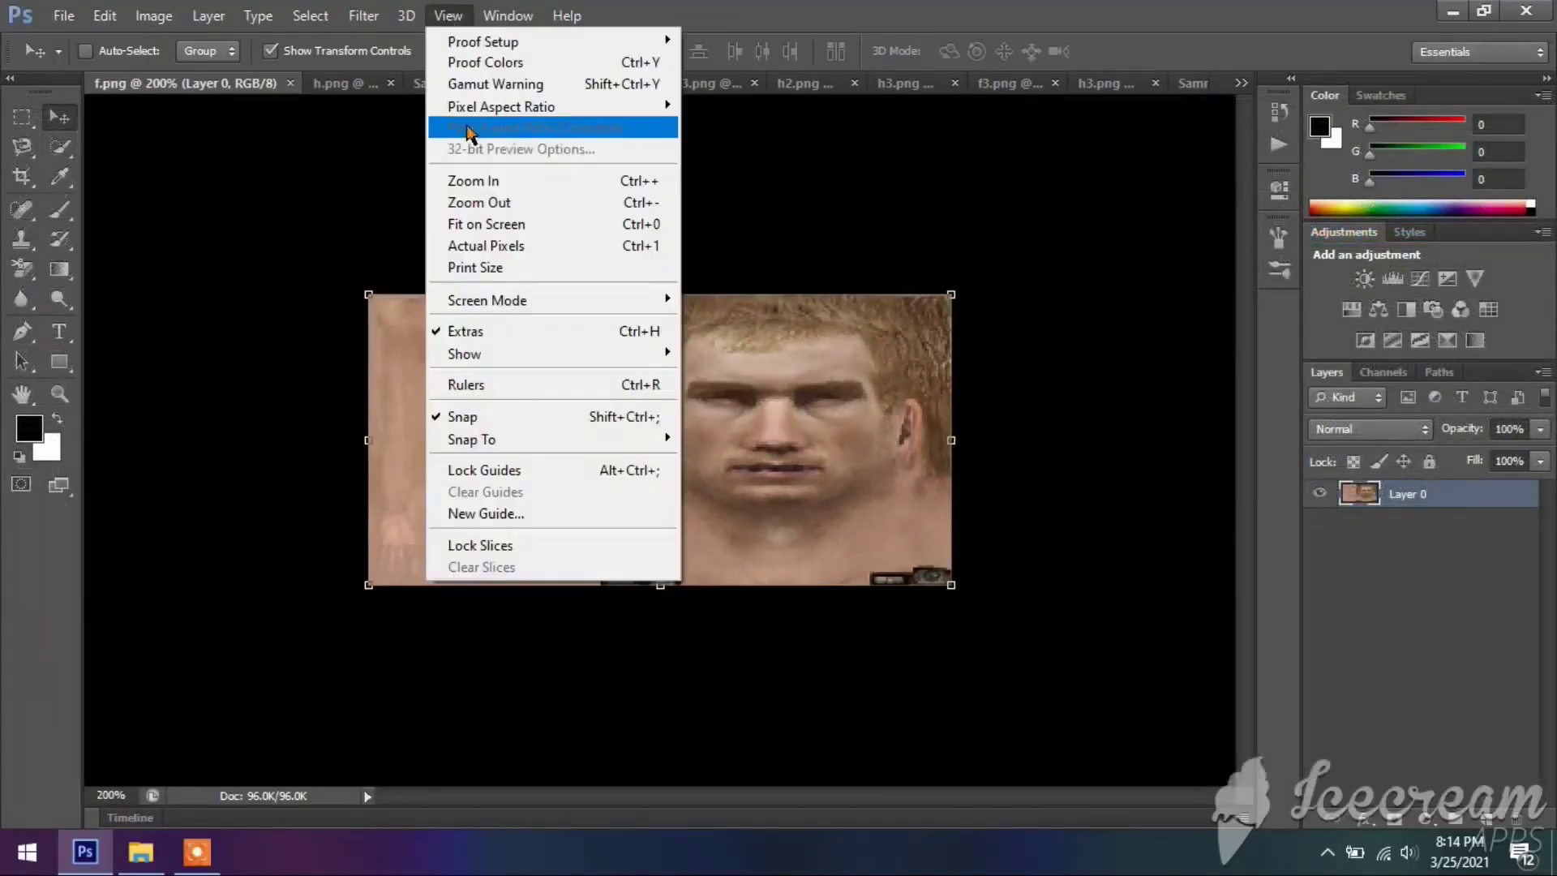
left_click(493, 198)
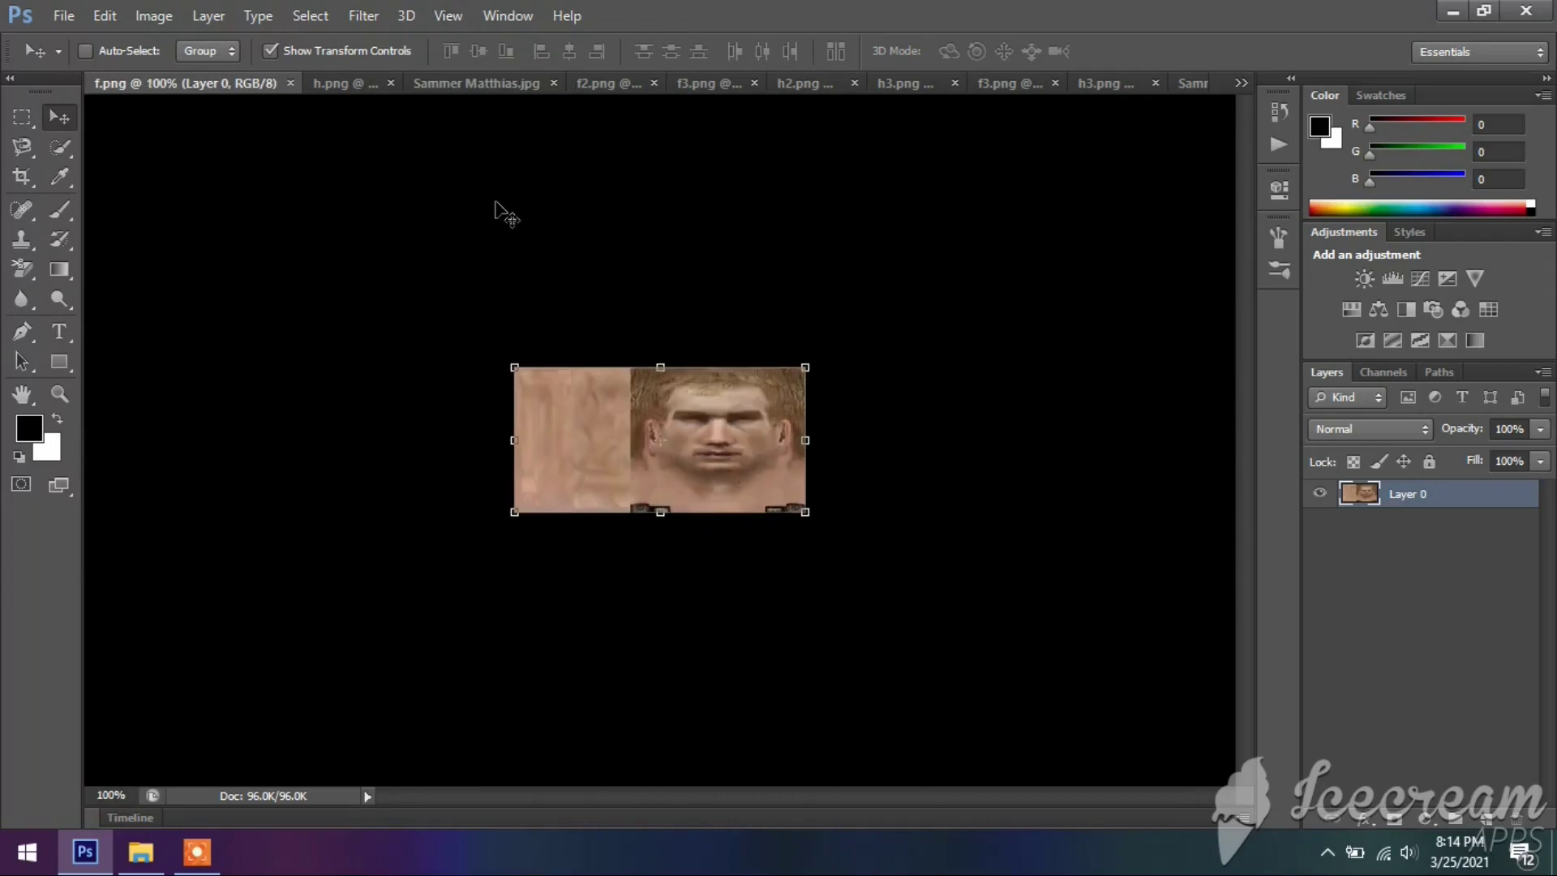
left_click(447, 15)
left_click(447, 24)
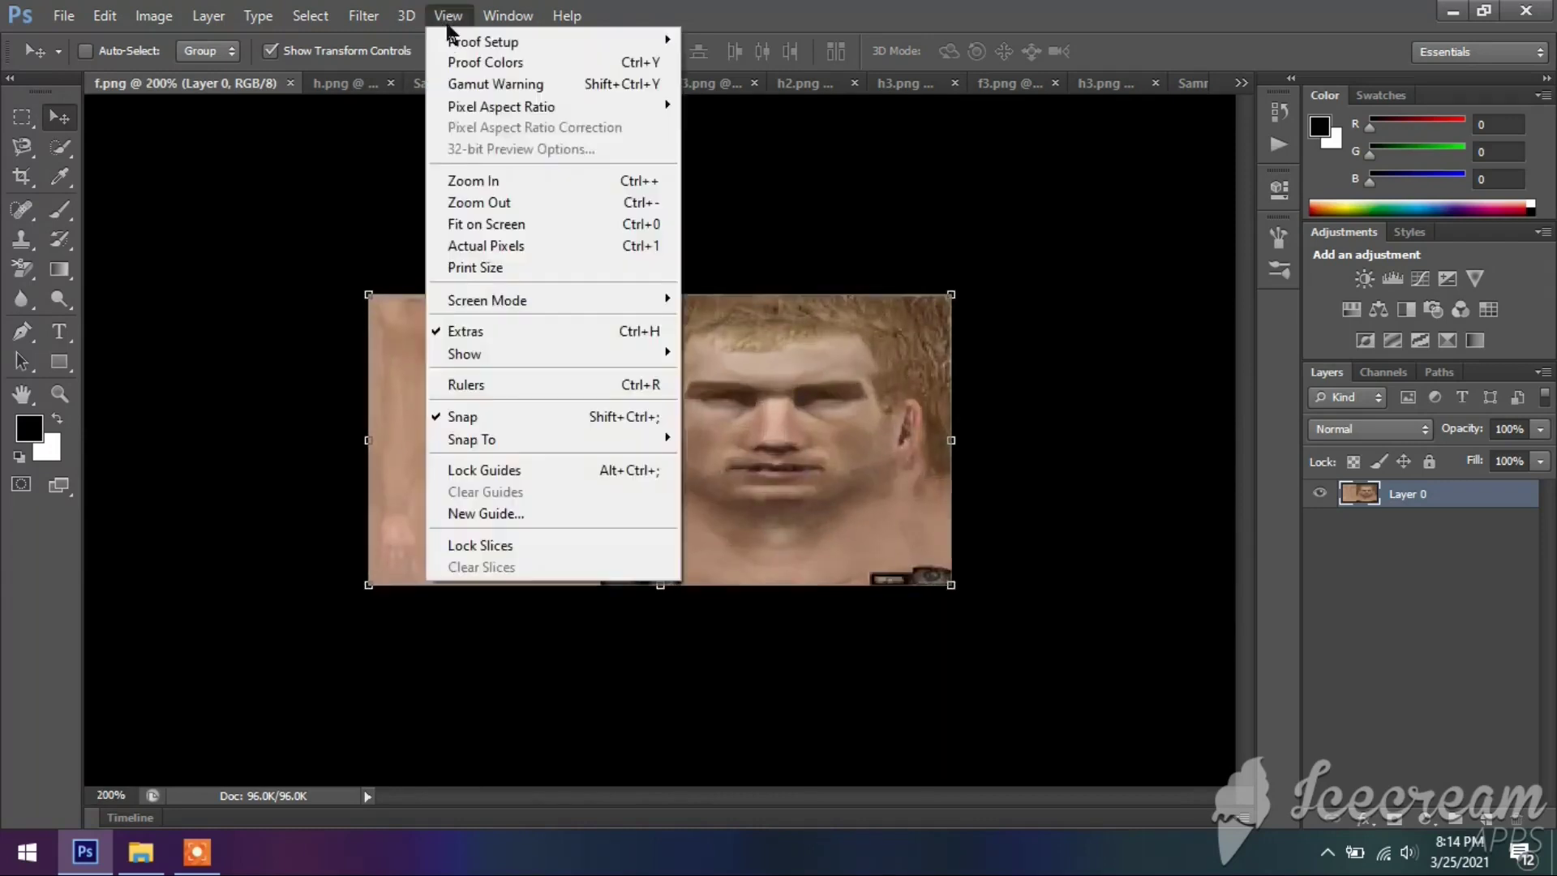
left_click(497, 181)
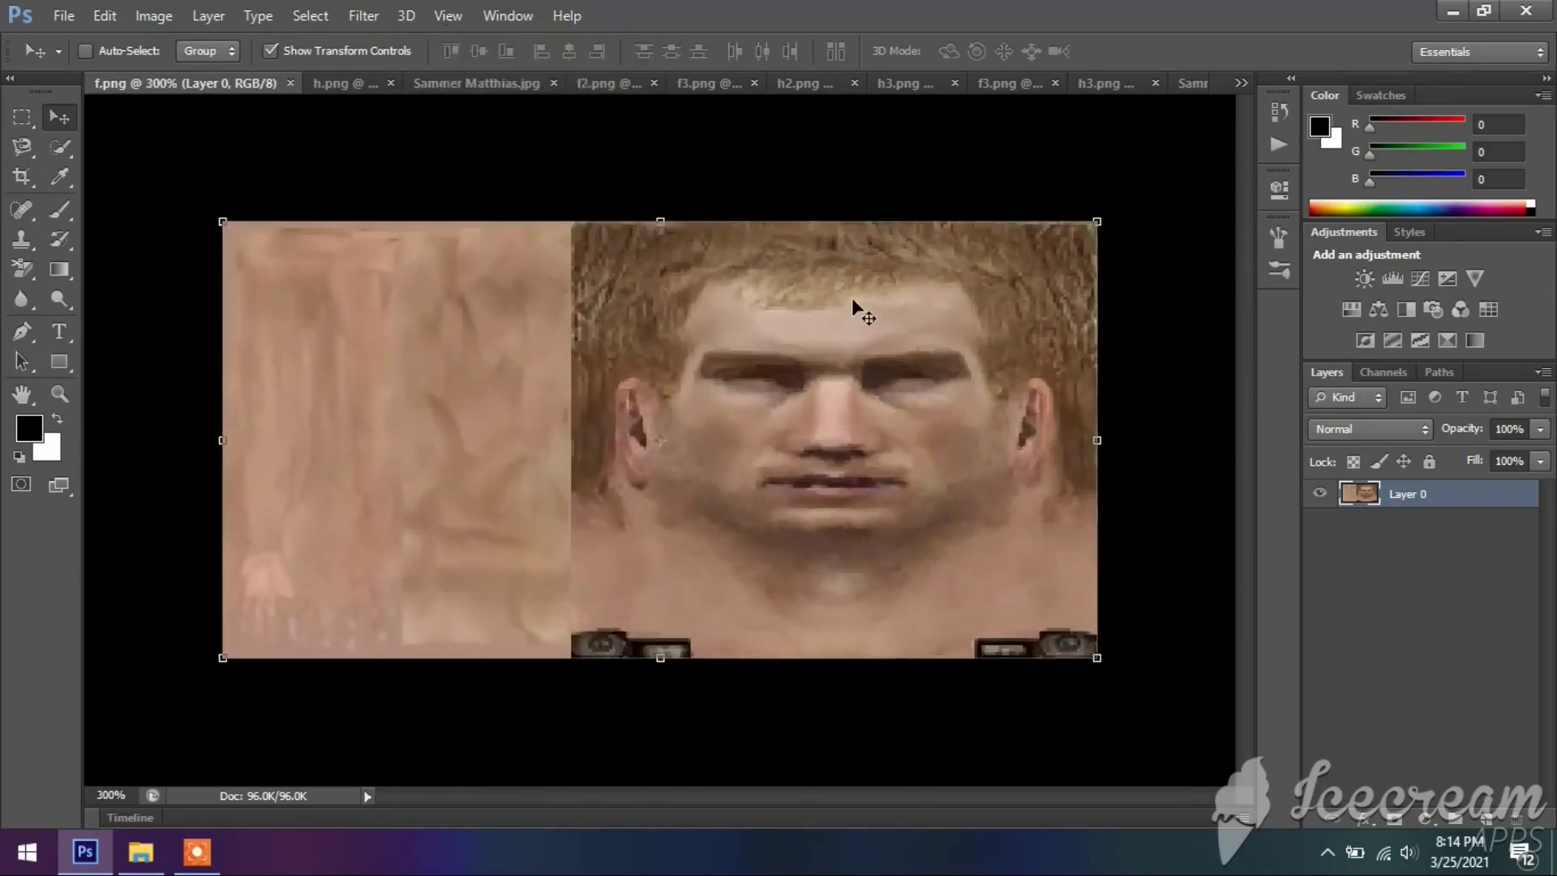
left_click(442, 17)
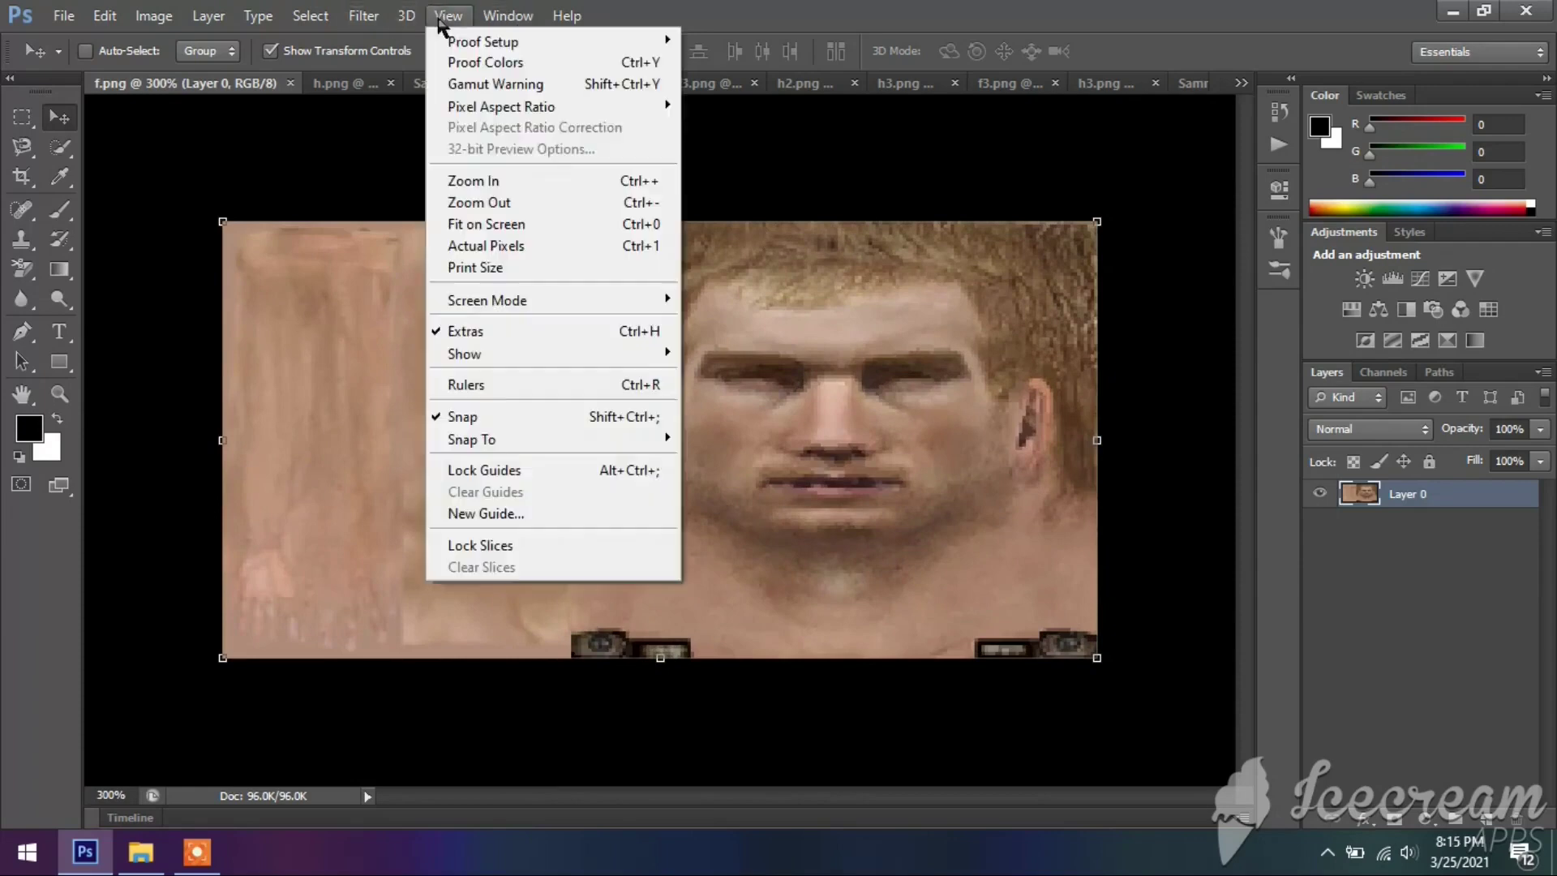
left_click(481, 181)
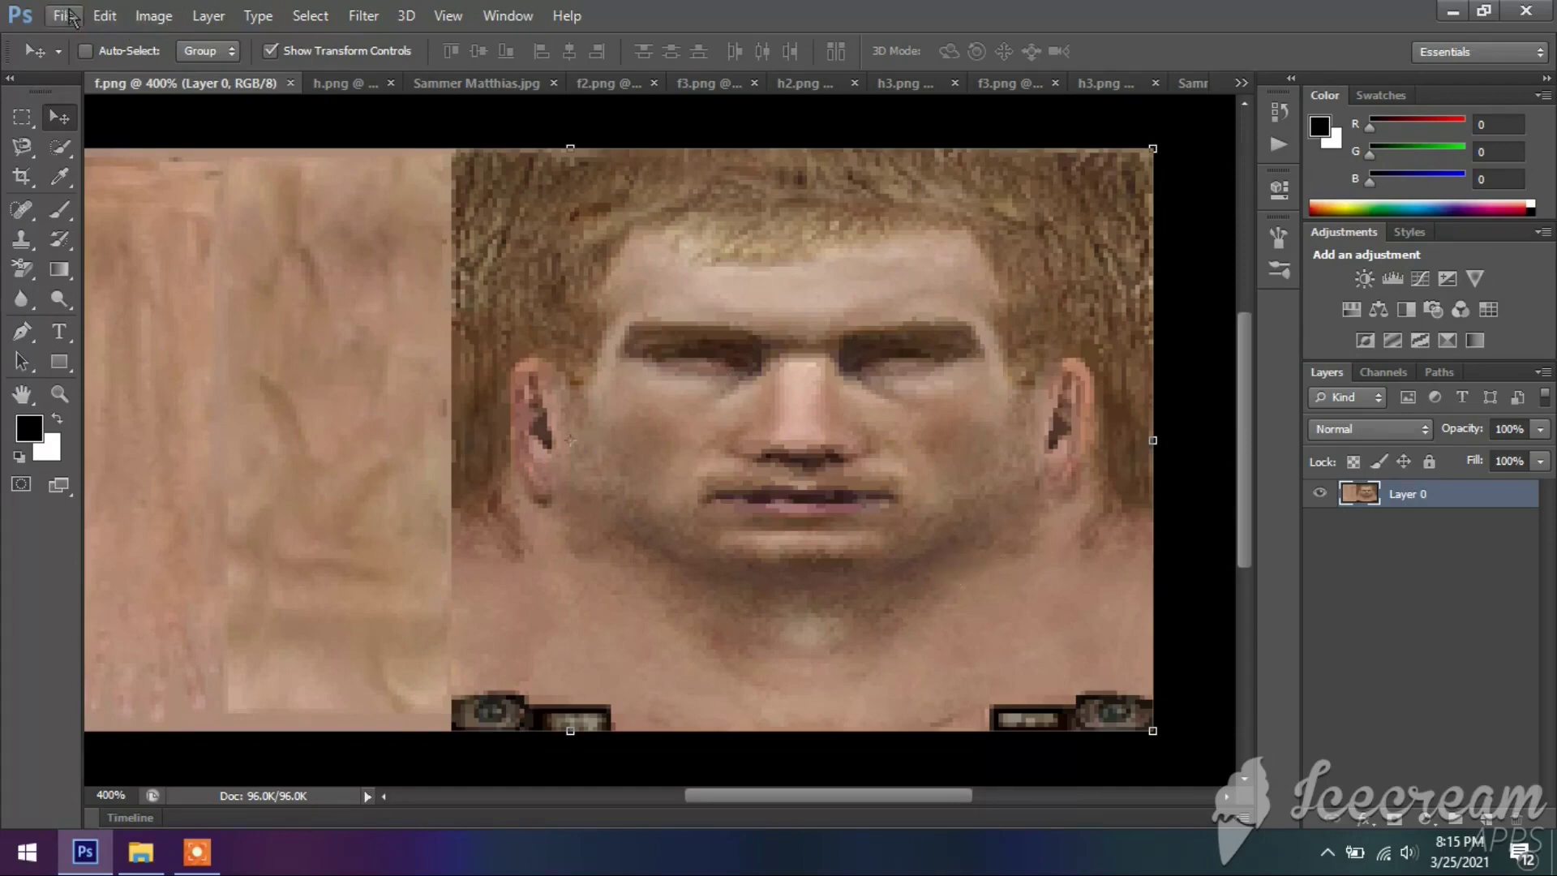
left_click(208, 16)
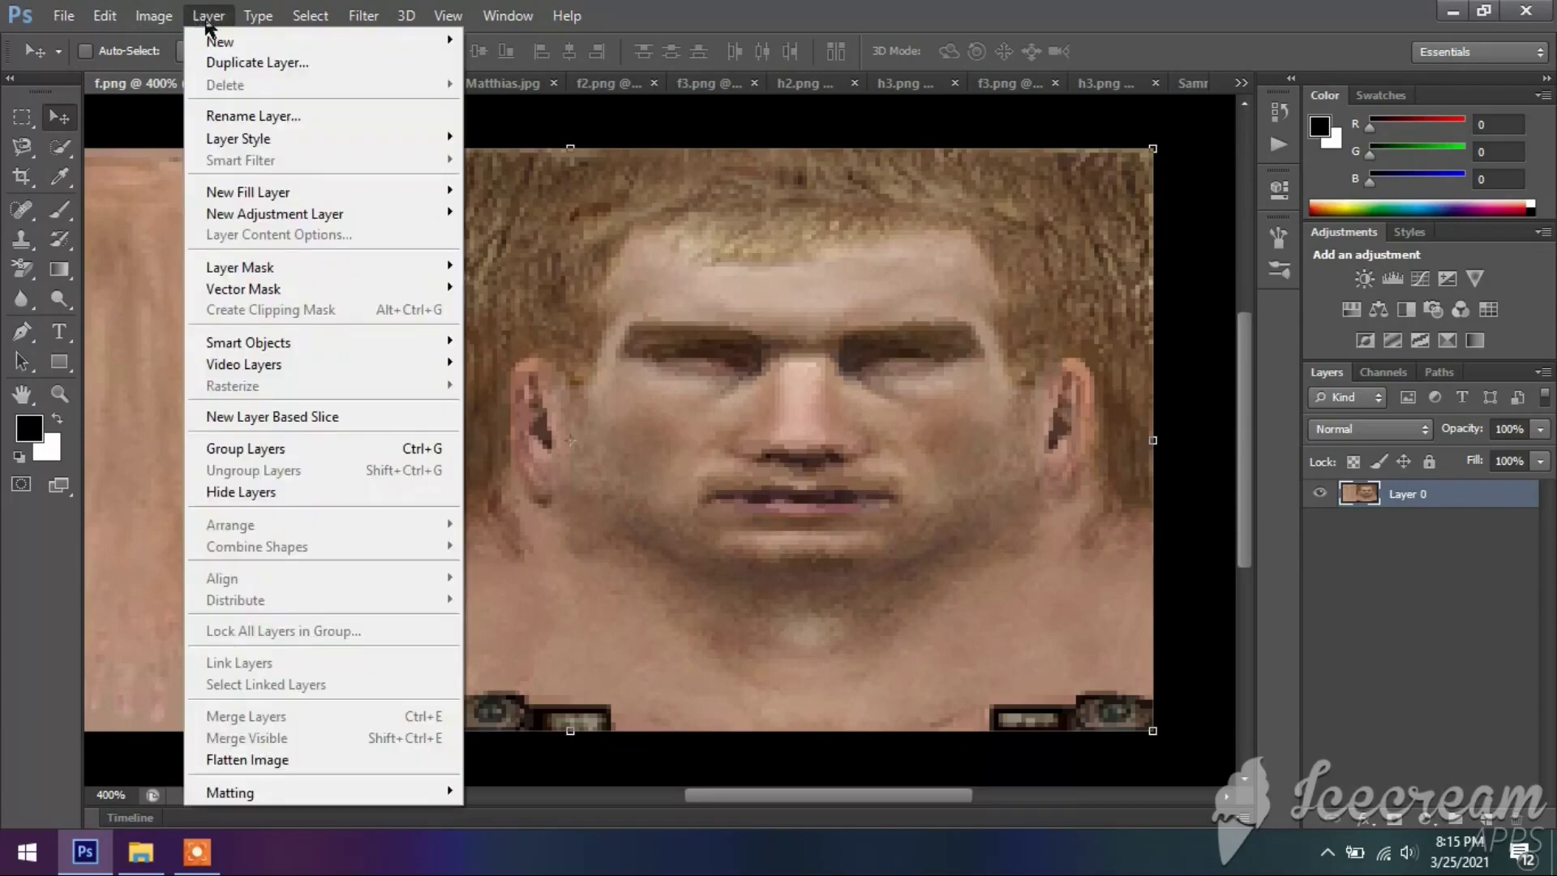
mouse_move(221, 42)
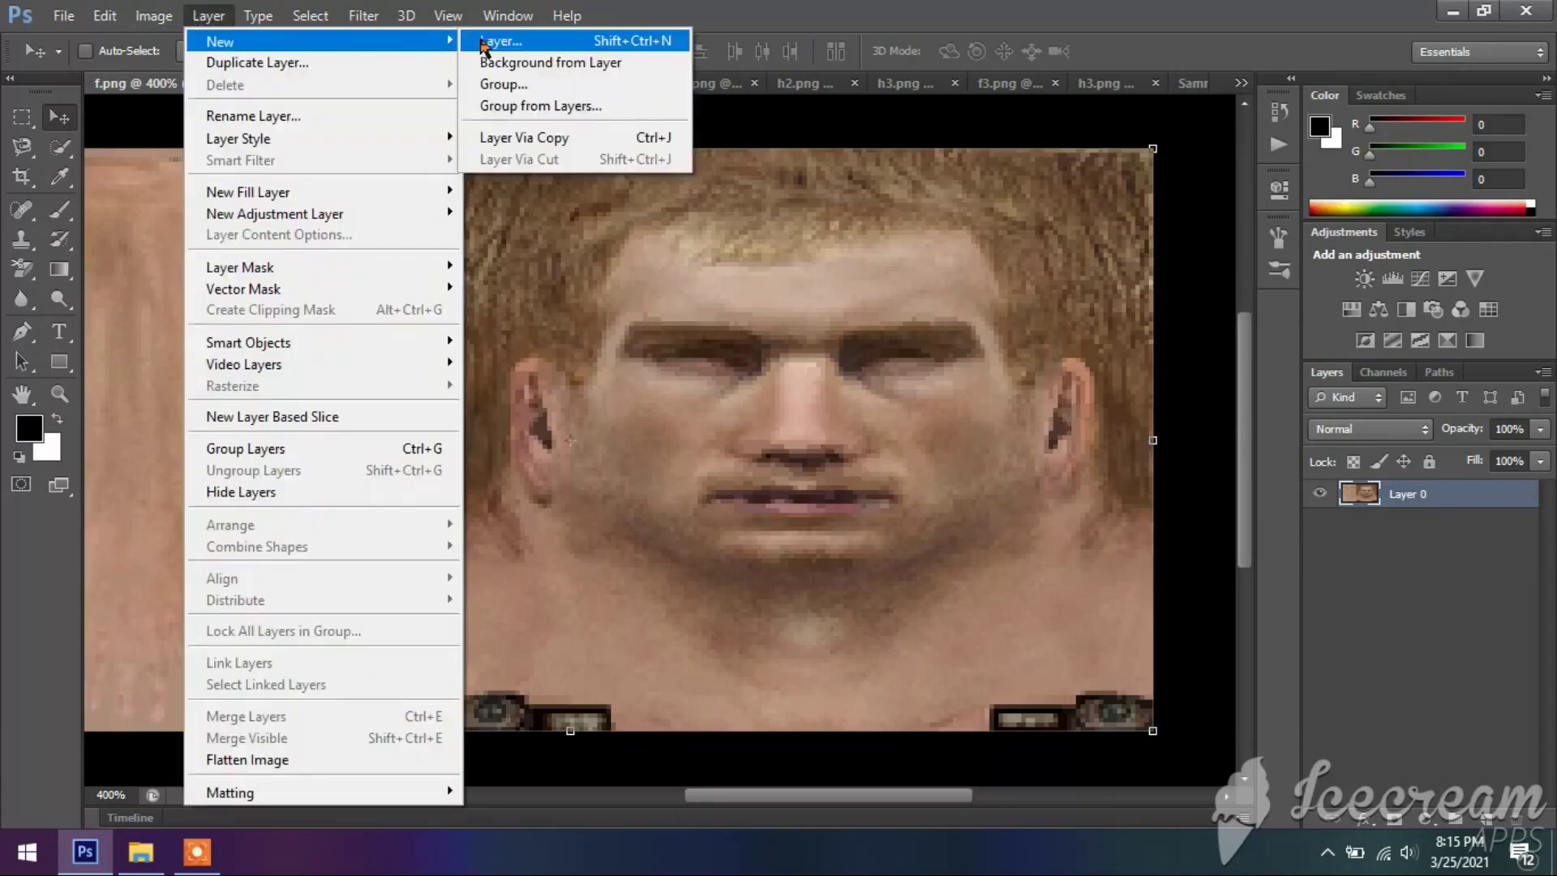
Step: Add an empty Layer 1 above the face and select the Brush tool
left_click(489, 41)
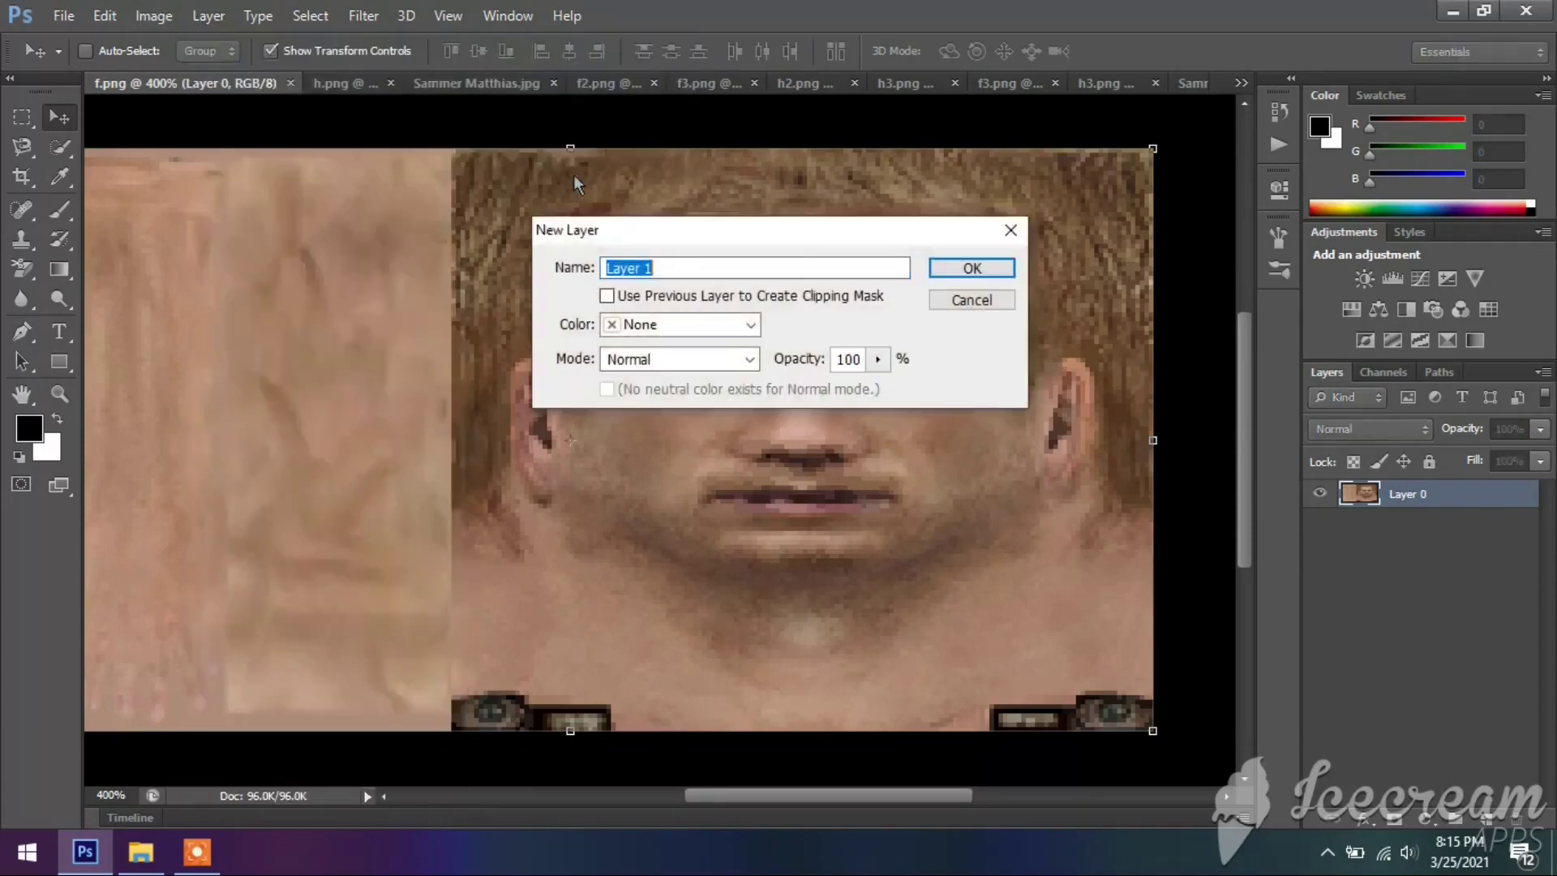
left_click(977, 265)
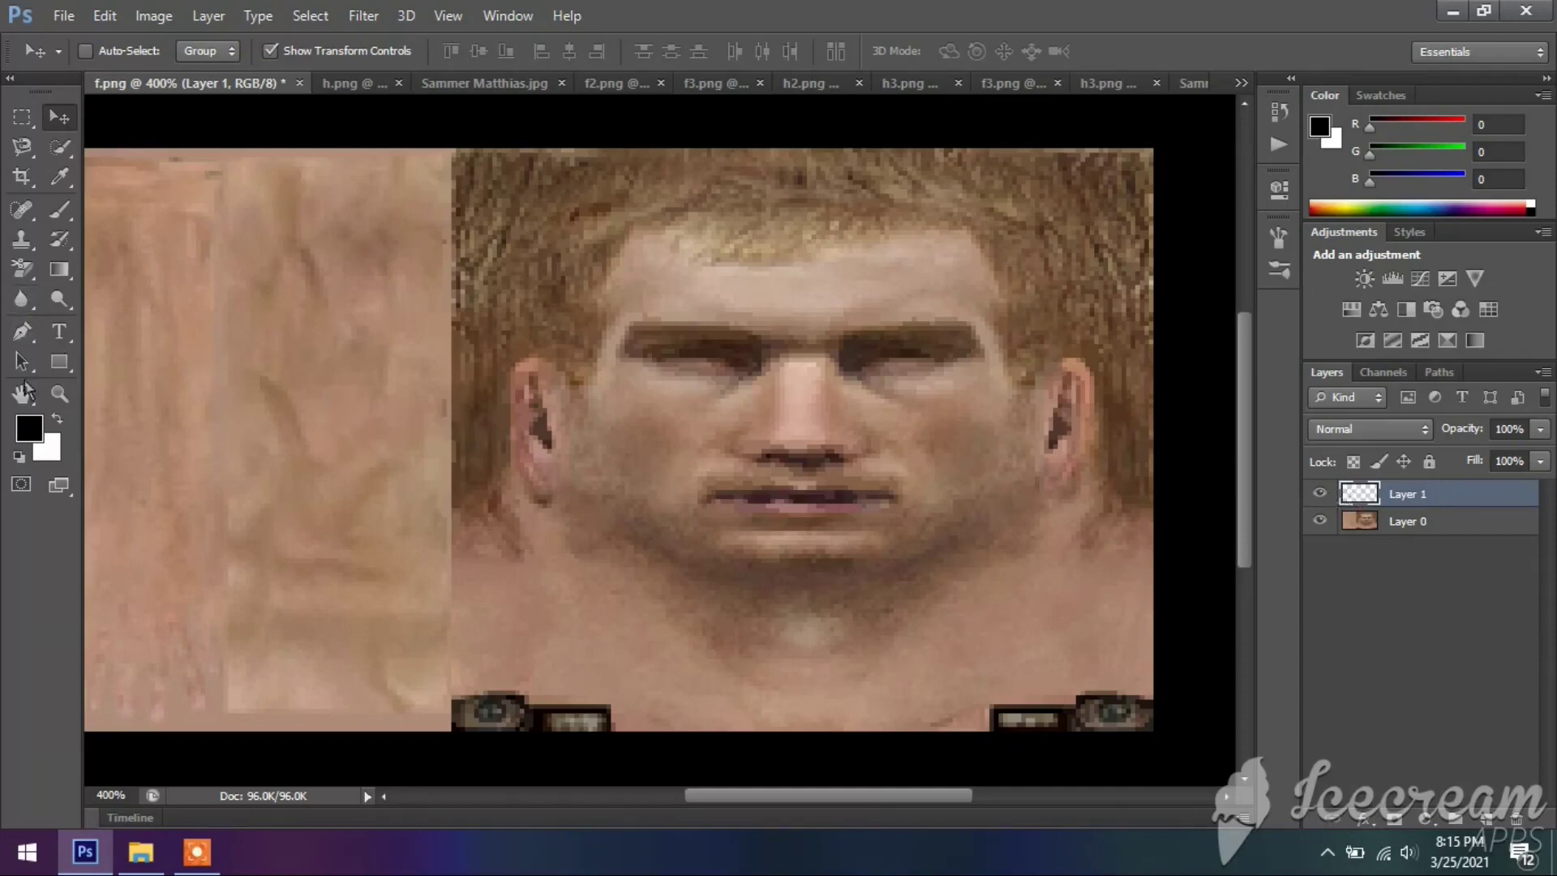
left_click(61, 149)
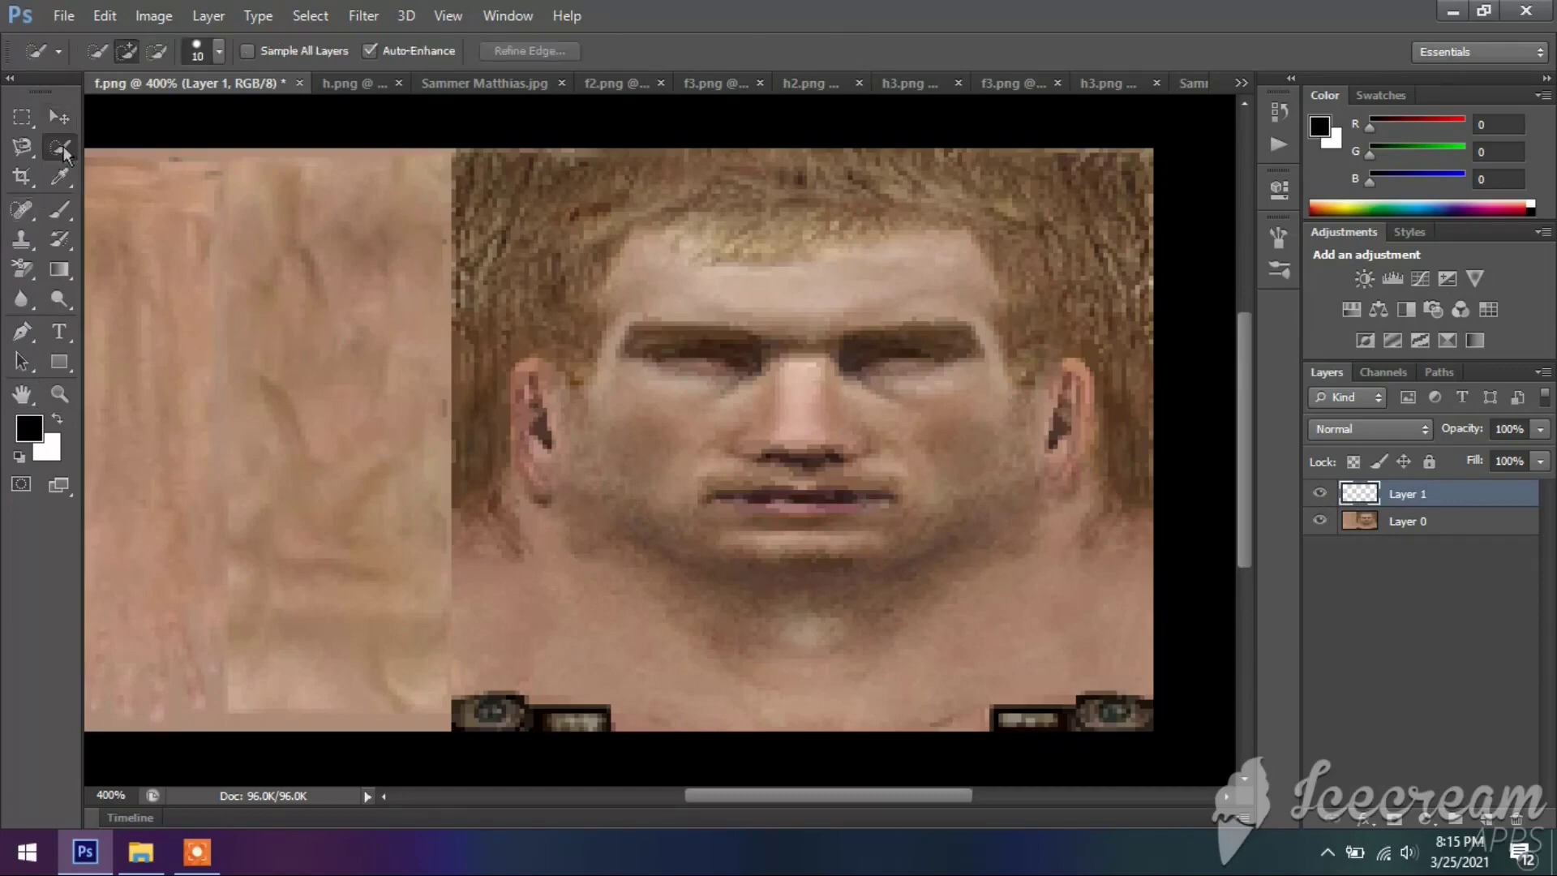
left_click(61, 211)
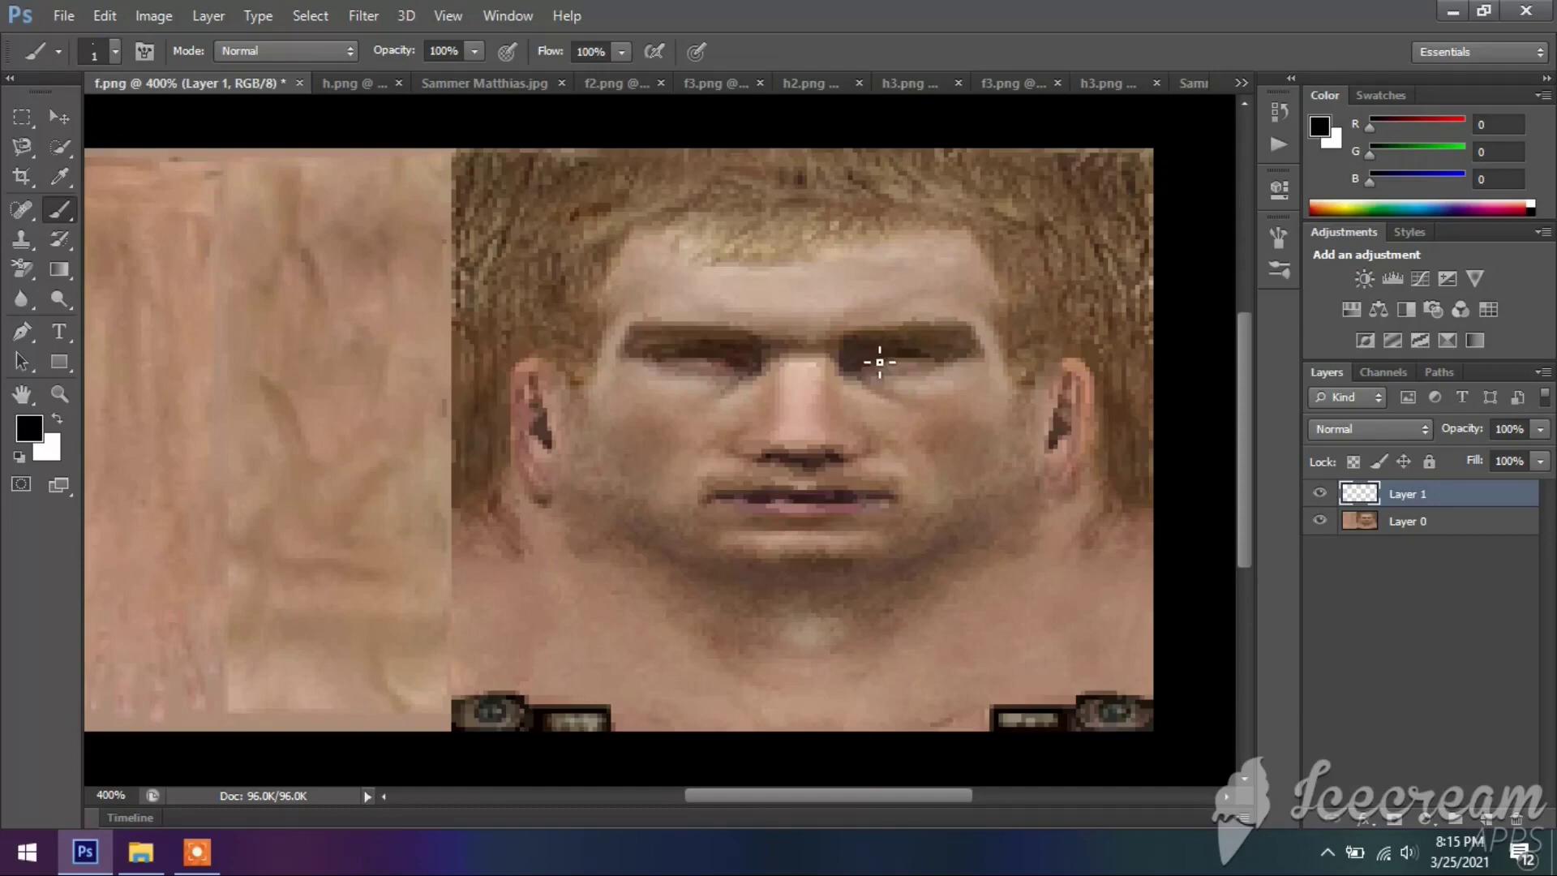
Step: Paint black 1-pixel strokes across the right and left eye openings on Layer 1
left_click_drag(878, 361, 922, 356)
mouse_move(922, 356)
left_mouse_down()
mouse_move(878, 358)
mouse_move(930, 357)
left_mouse_up()
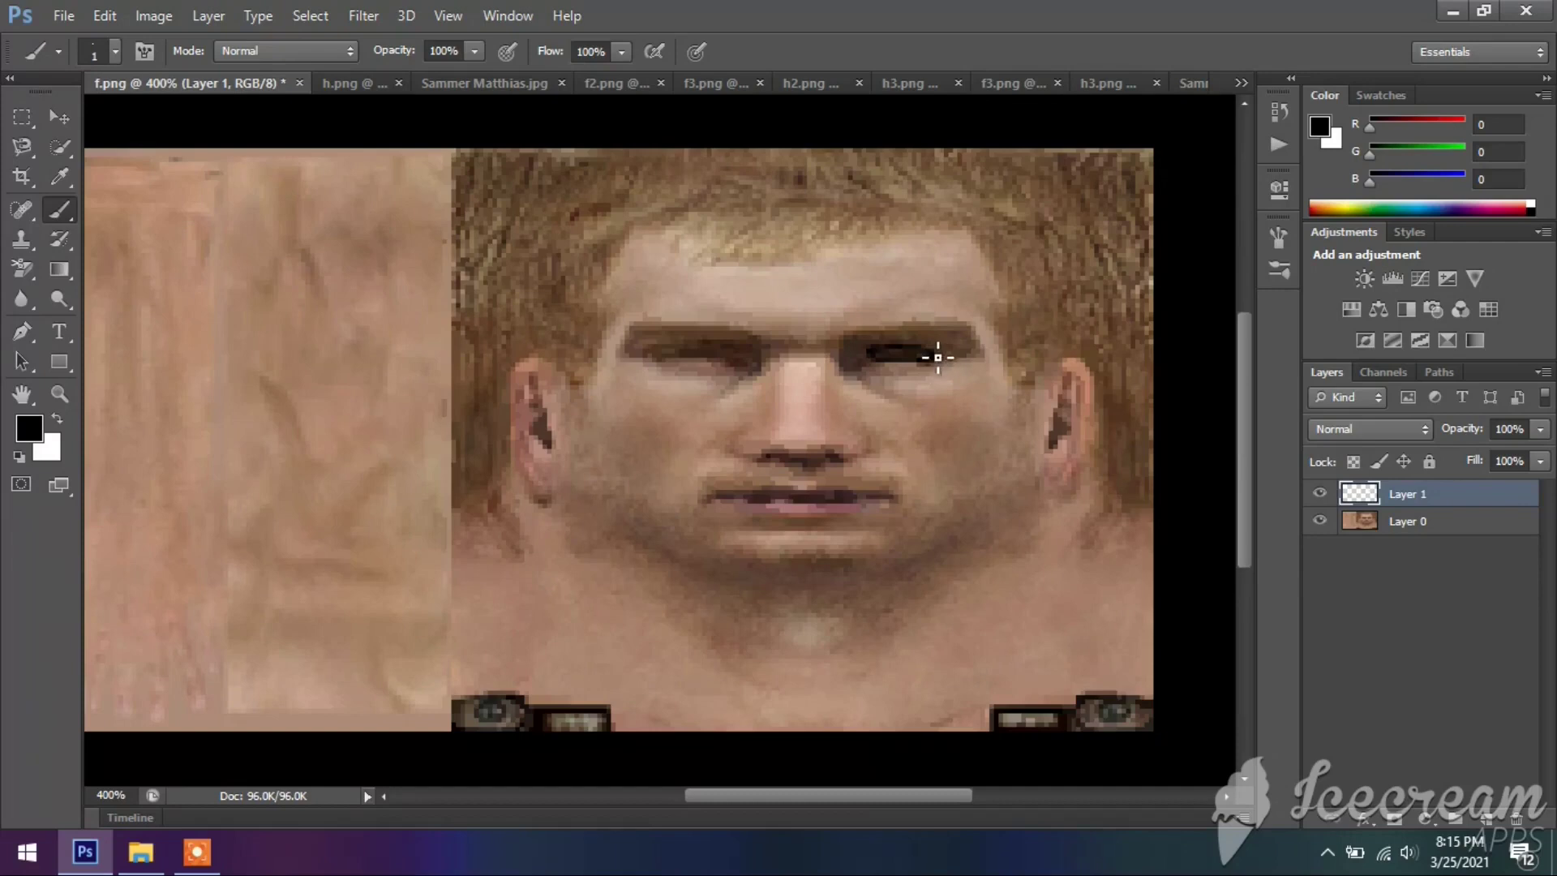
mouse_move(917, 353)
left_mouse_down()
mouse_move(877, 367)
mouse_move(932, 359)
left_mouse_up()
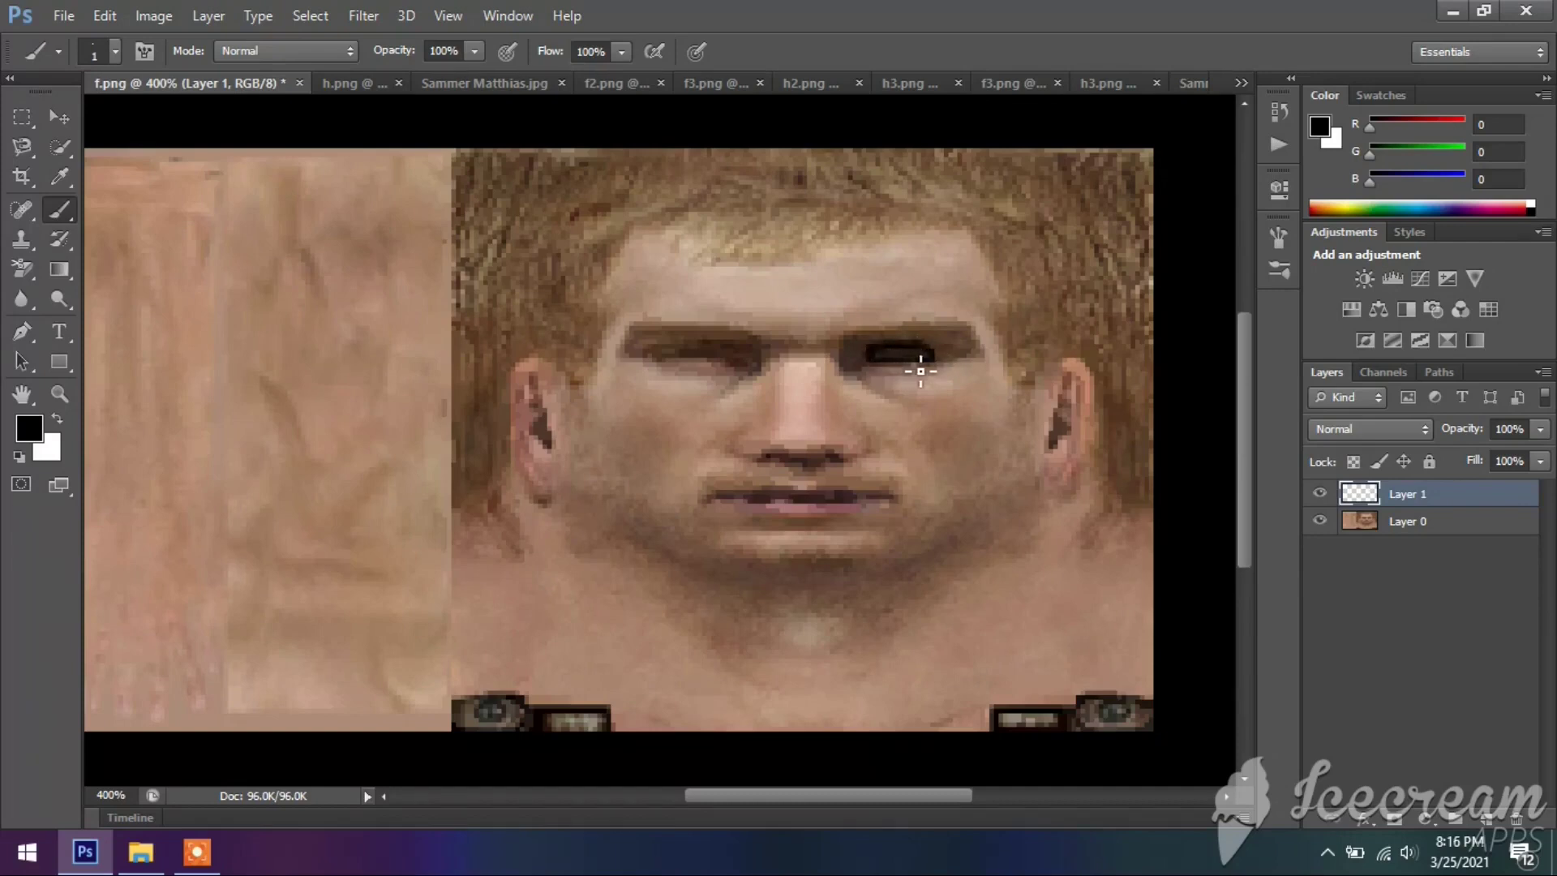
left_click(740, 350)
left_click_drag(658, 362, 727, 361)
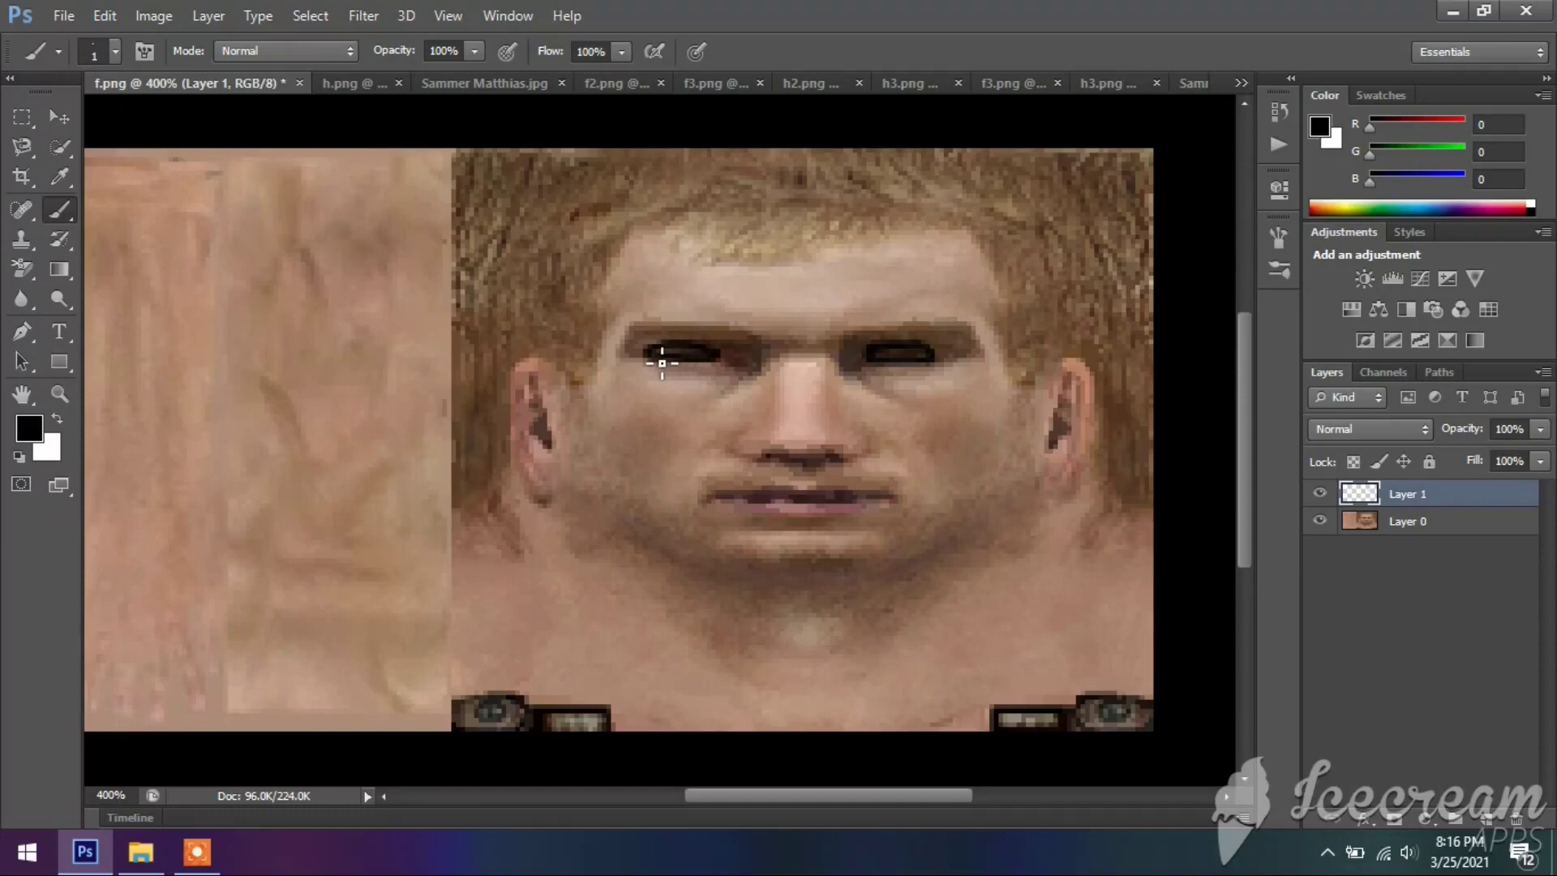
left_click_drag(656, 362, 679, 370)
Step: Darken the right nostril and the upper lip line with black strokes
left_click_drag(833, 463, 841, 462)
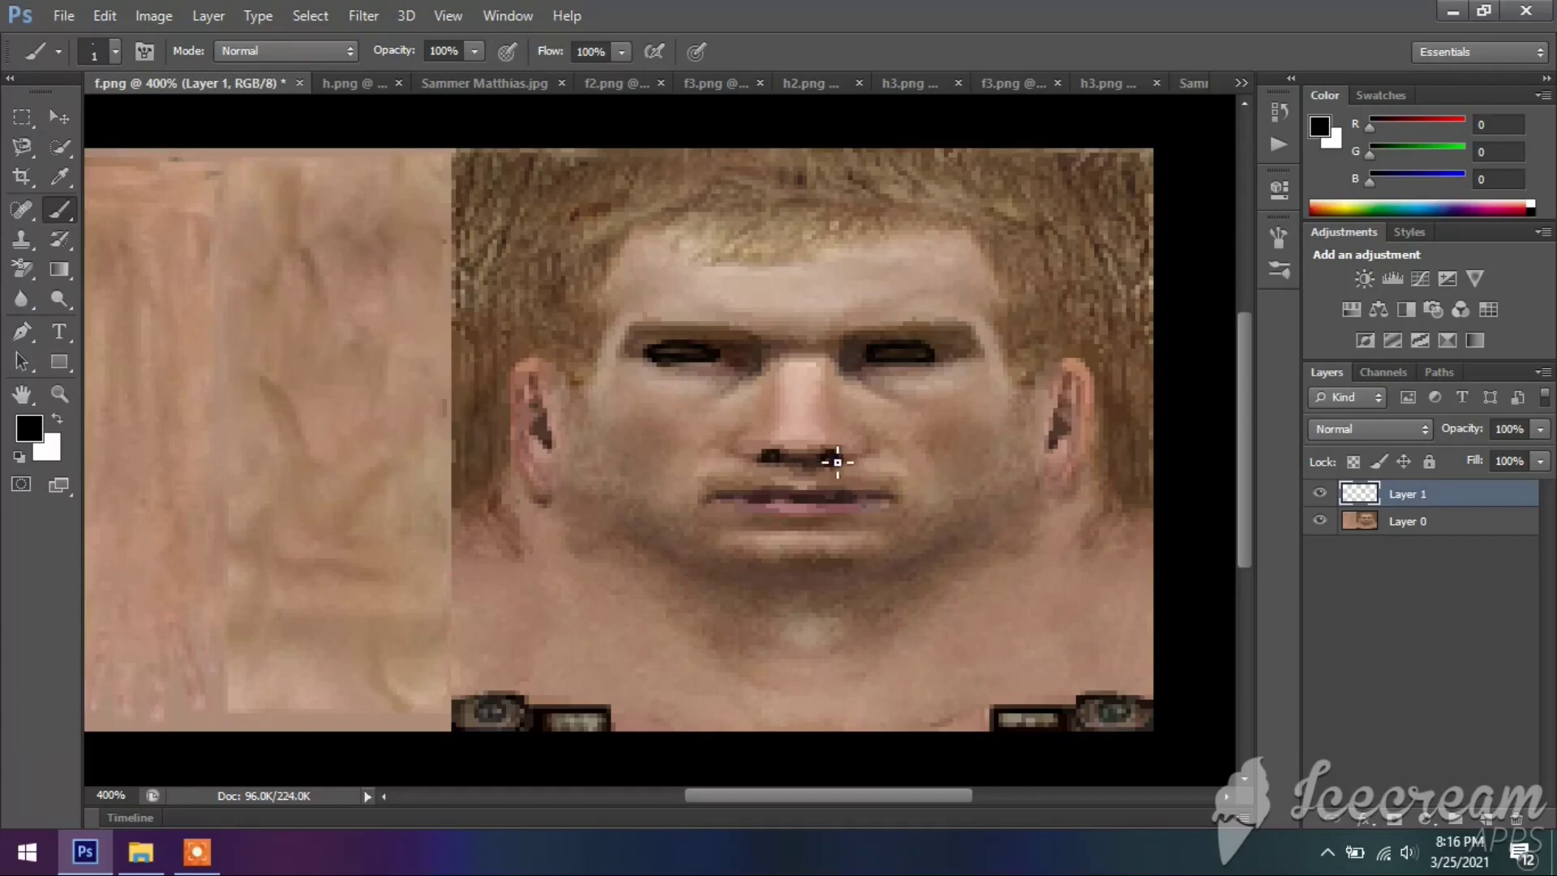
mouse_move(705, 518)
left_mouse_down()
mouse_move(803, 498)
mouse_move(885, 510)
mouse_move(724, 510)
mouse_move(779, 517)
mouse_move(722, 497)
mouse_move(890, 510)
mouse_move(719, 504)
left_mouse_up()
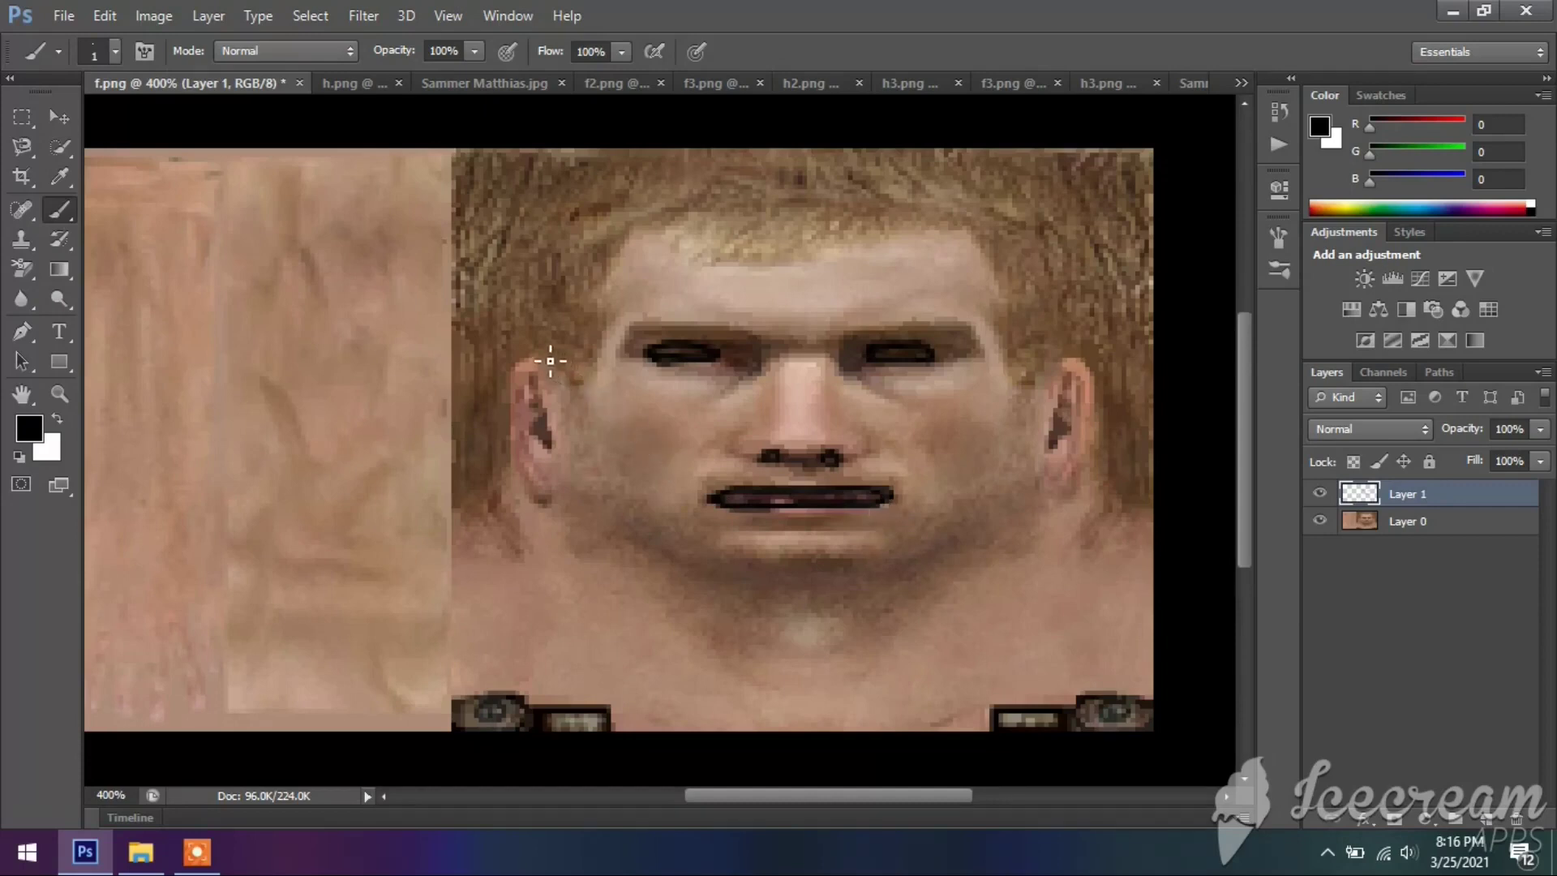
Step: Outline the left ear down the neck and the right ear in black, toggling Layer 1 to compare
mouse_move(544, 359)
left_mouse_down()
mouse_move(563, 446)
mouse_move(554, 518)
left_mouse_up()
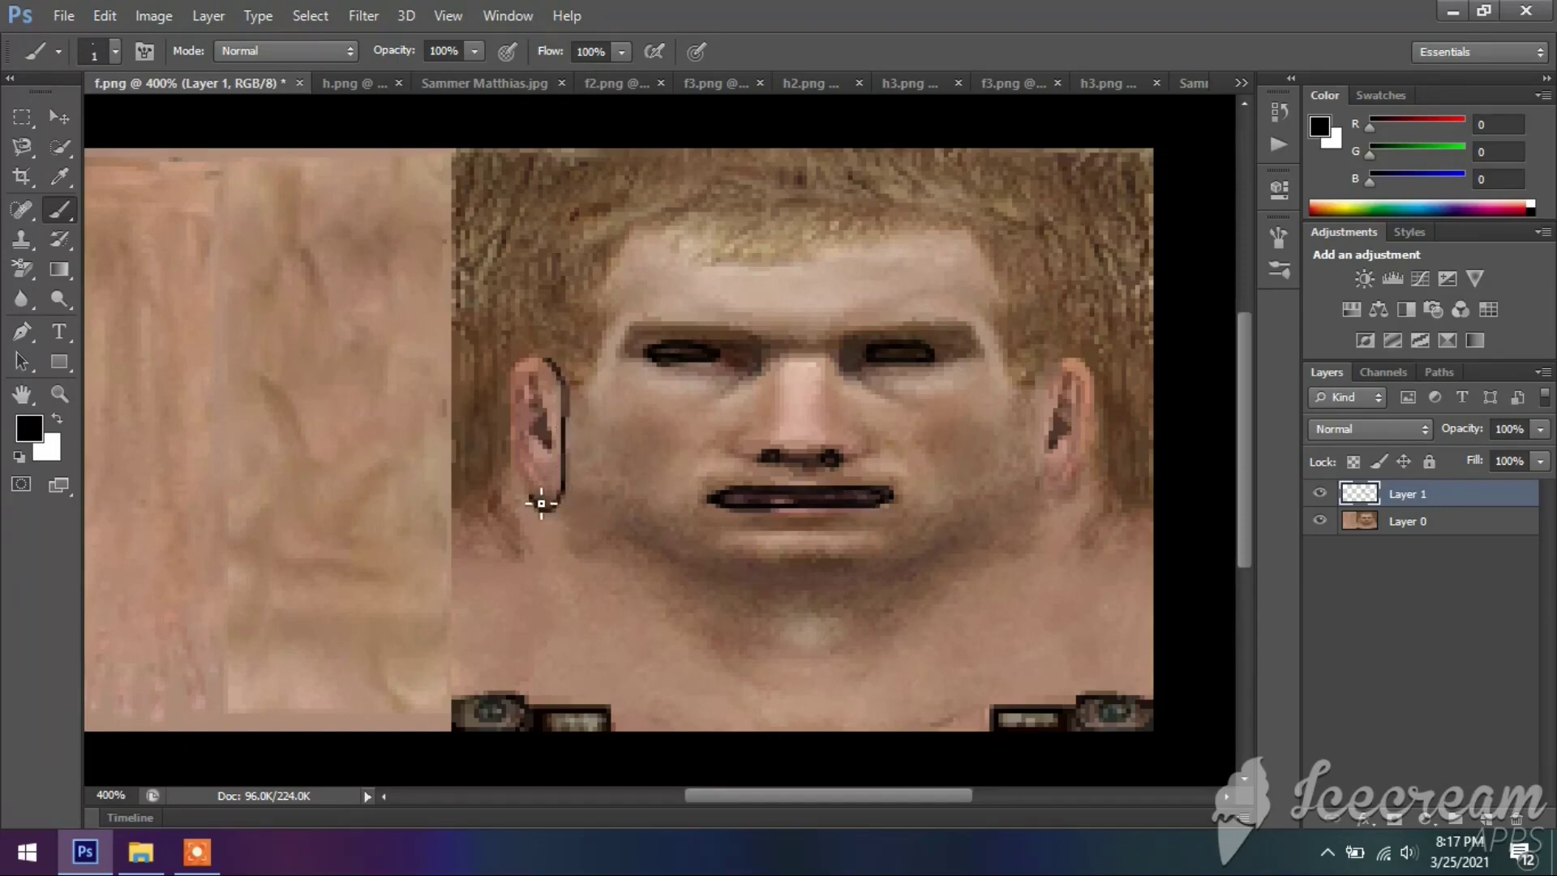
left_click_drag(541, 503, 524, 515)
mouse_move(524, 524)
left_mouse_down()
mouse_move(485, 534)
mouse_move(434, 603)
mouse_move(414, 743)
left_mouse_up()
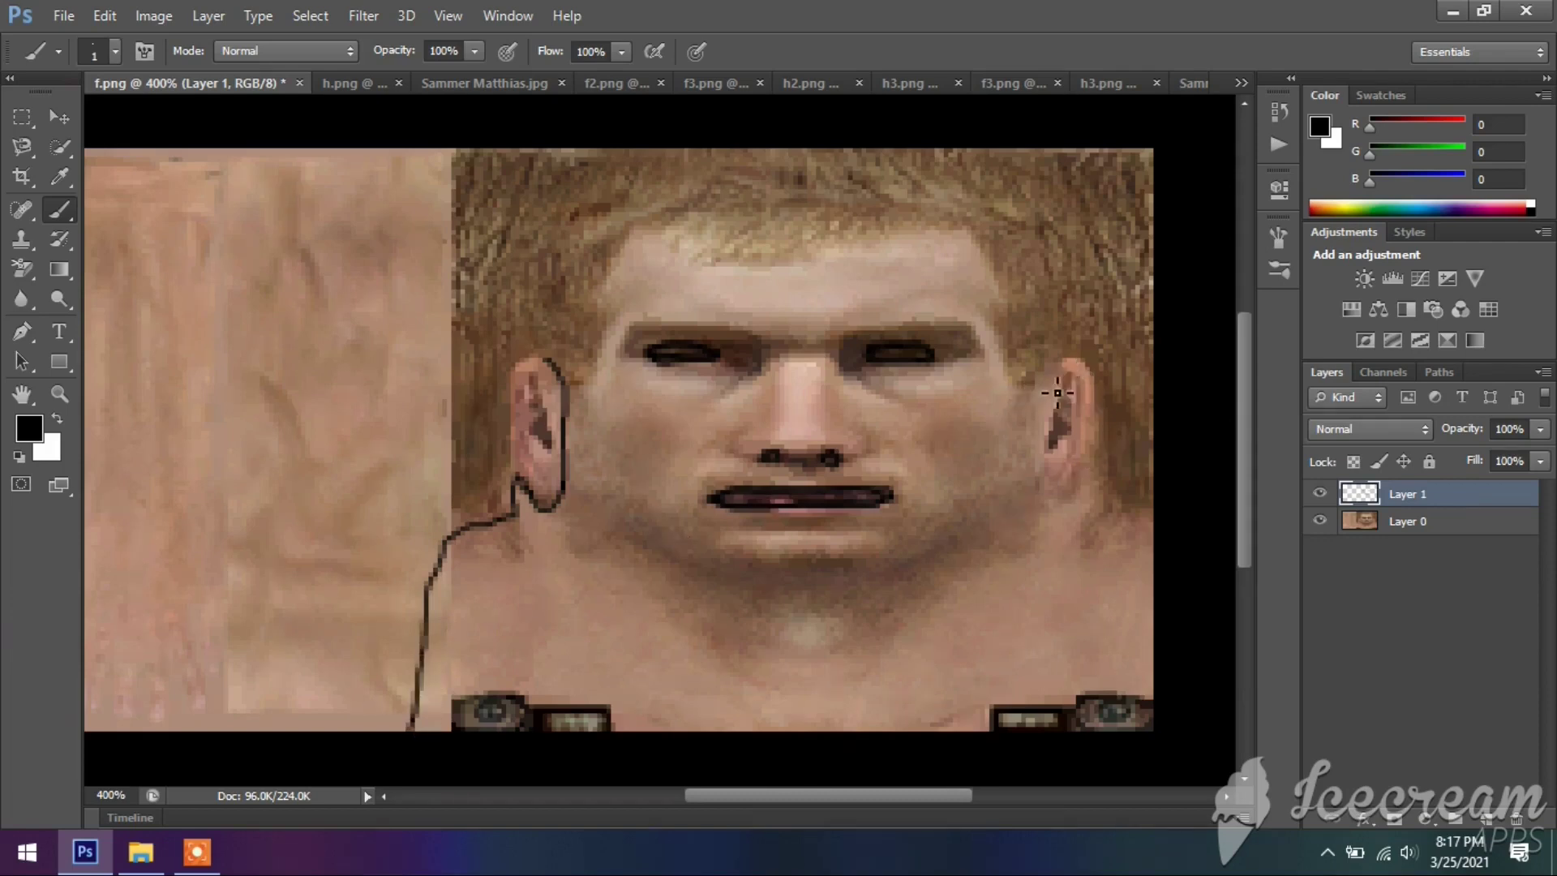
mouse_move(1066, 381)
left_mouse_down()
mouse_move(1046, 498)
mouse_move(1063, 508)
mouse_move(1100, 469)
mouse_move(1131, 515)
mouse_move(1168, 529)
left_mouse_up()
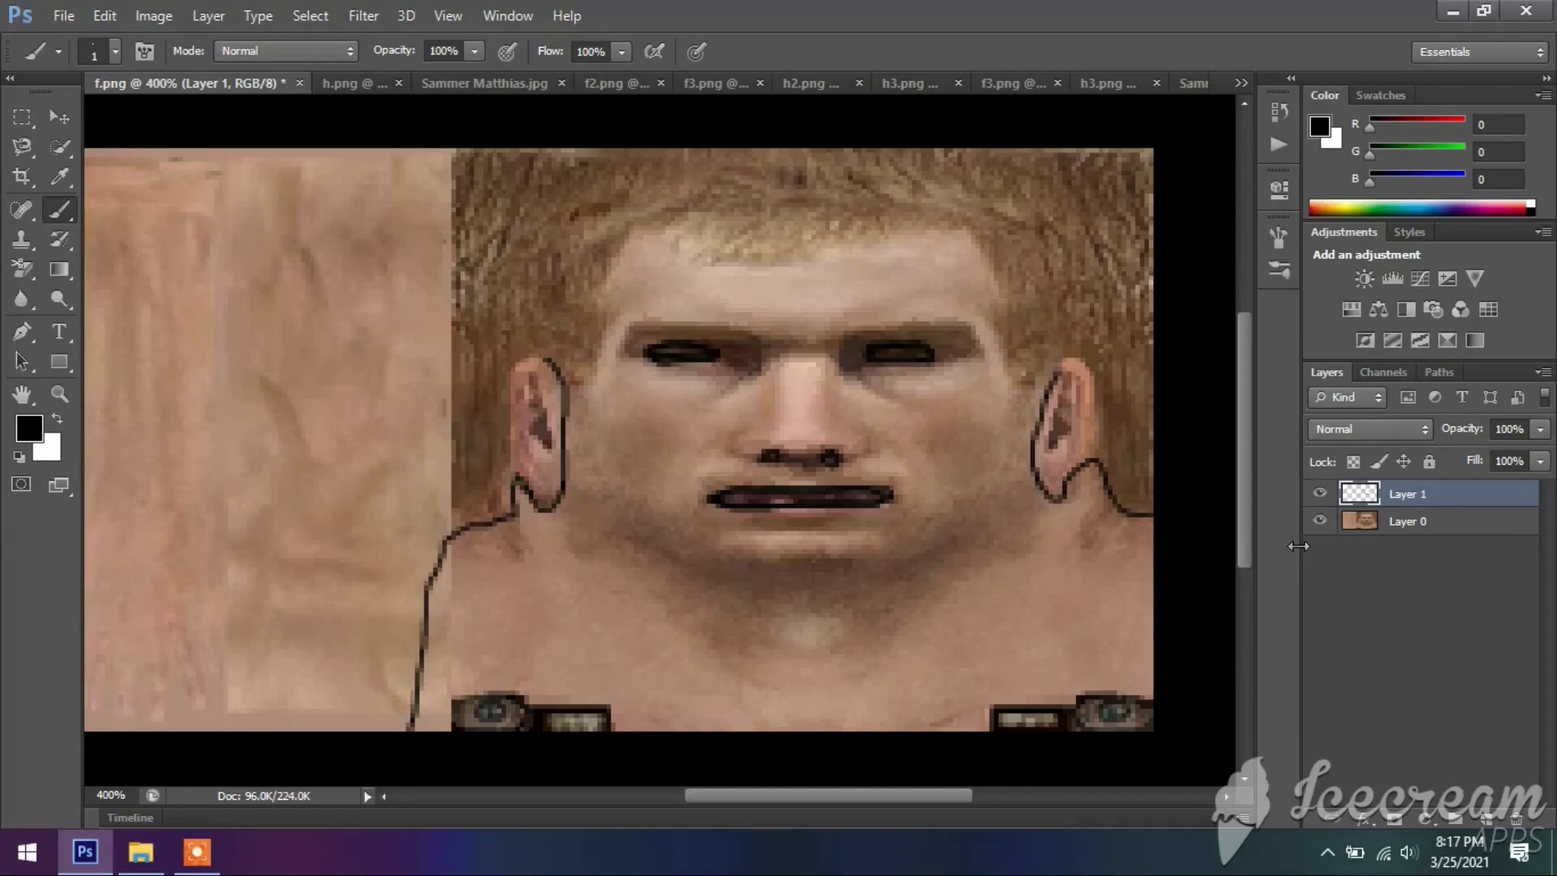
left_click(1320, 493)
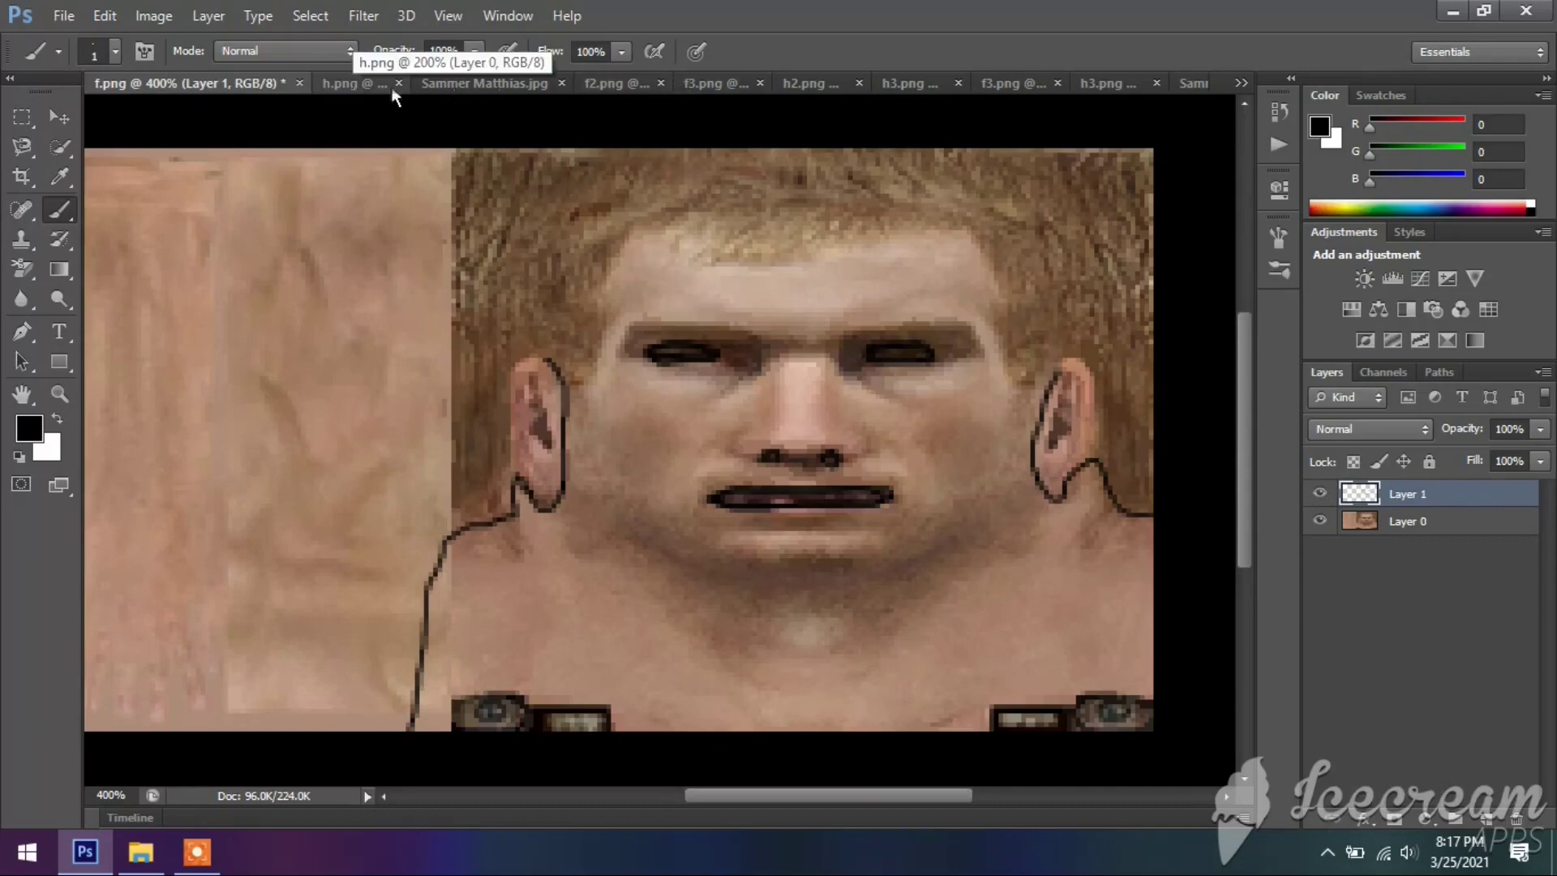
Step: Zoom f2.png to 300% and crop it to just the left arm-and-leg skin panel
left_click(618, 84)
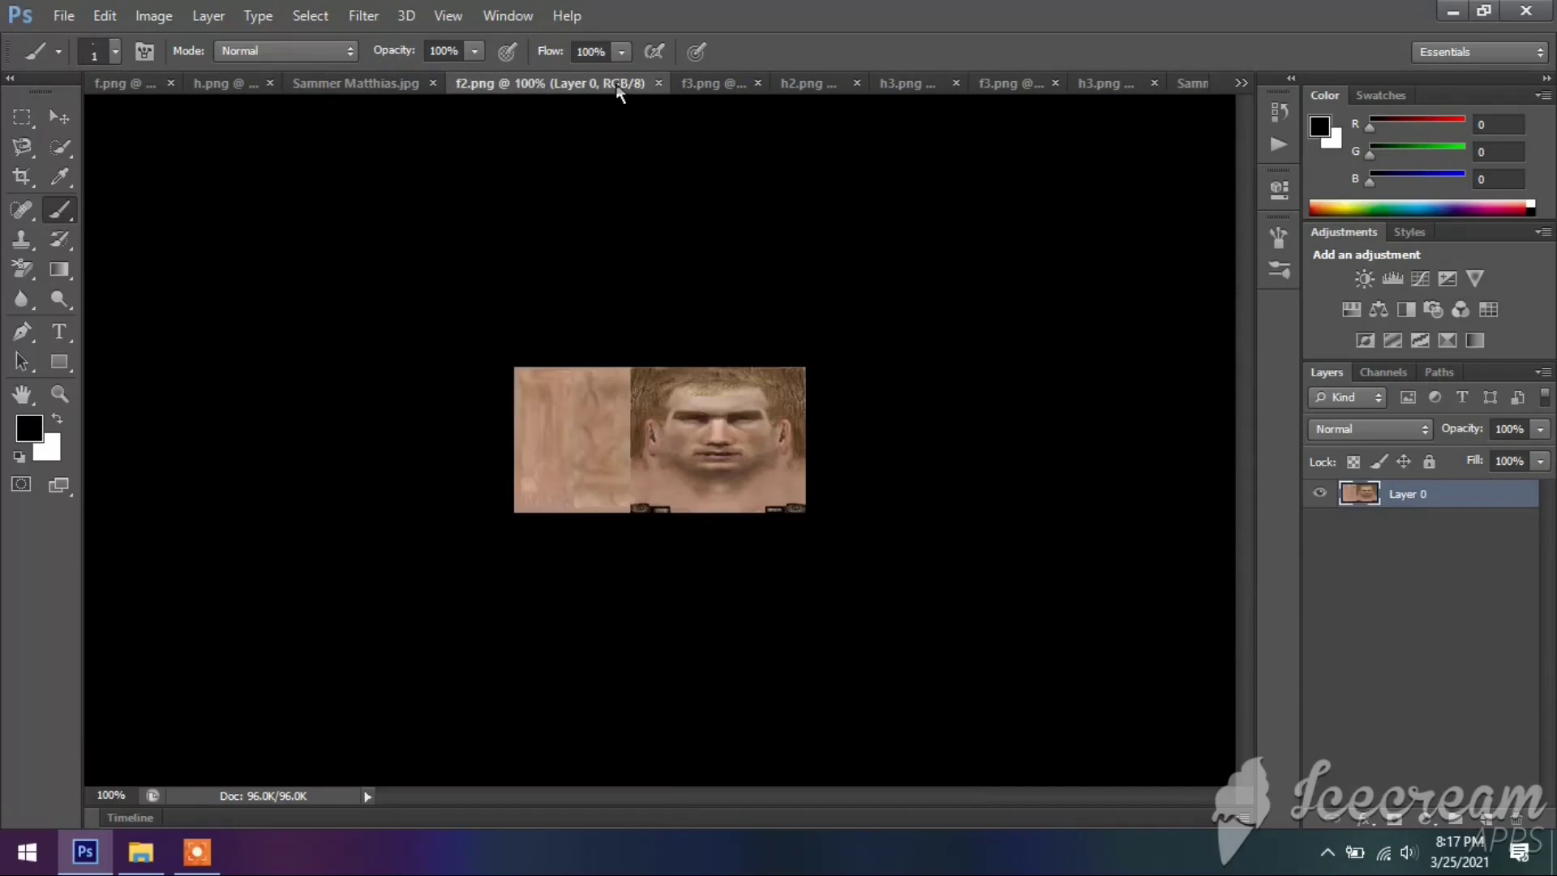
left_click(449, 15)
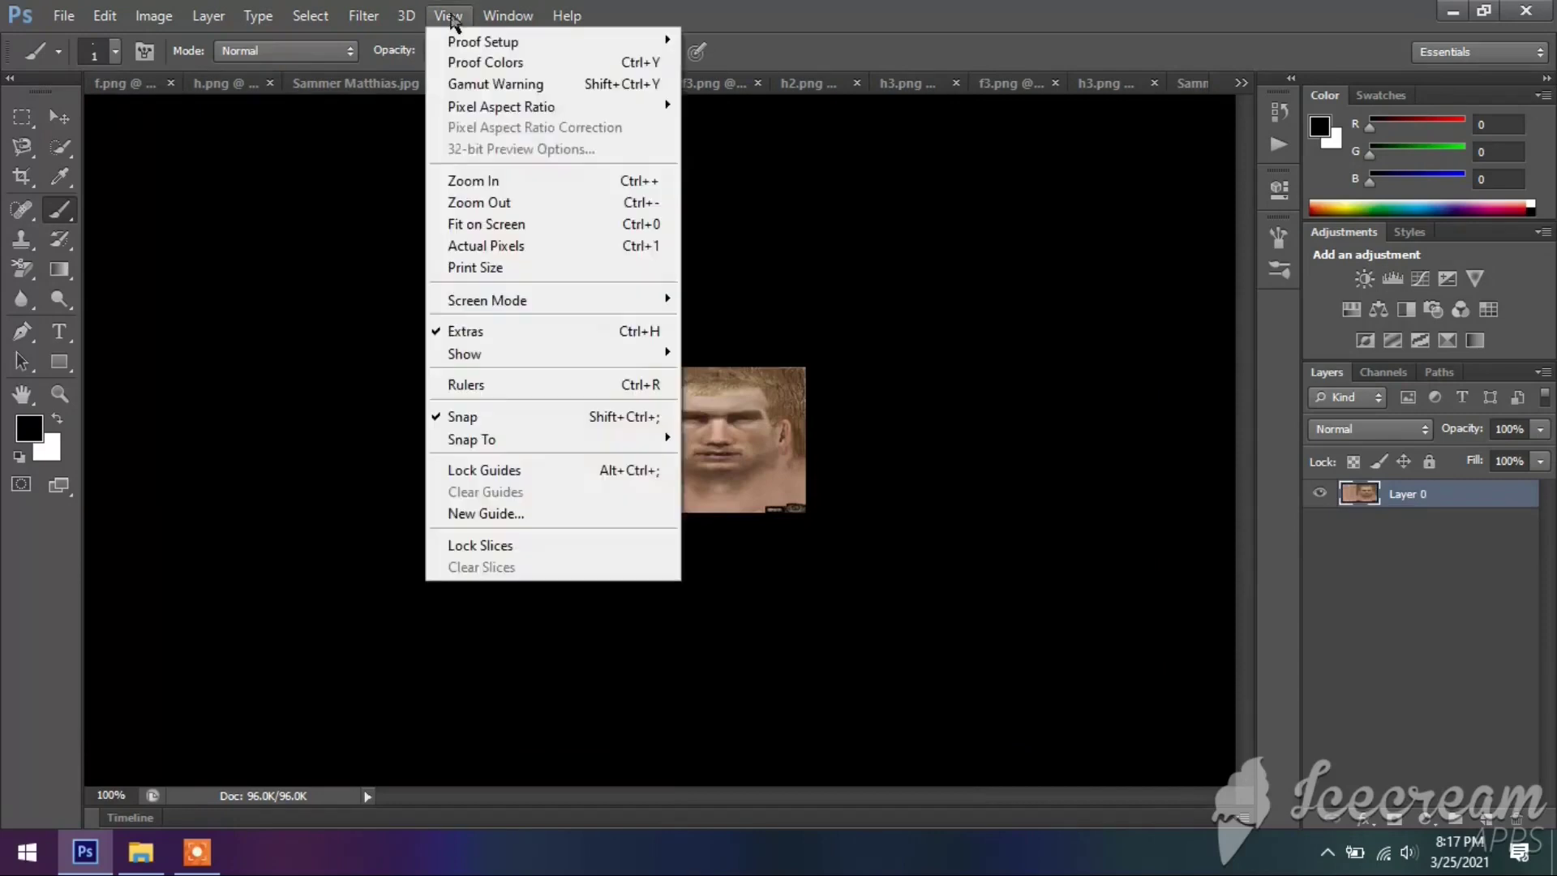
left_click(489, 180)
left_click(449, 15)
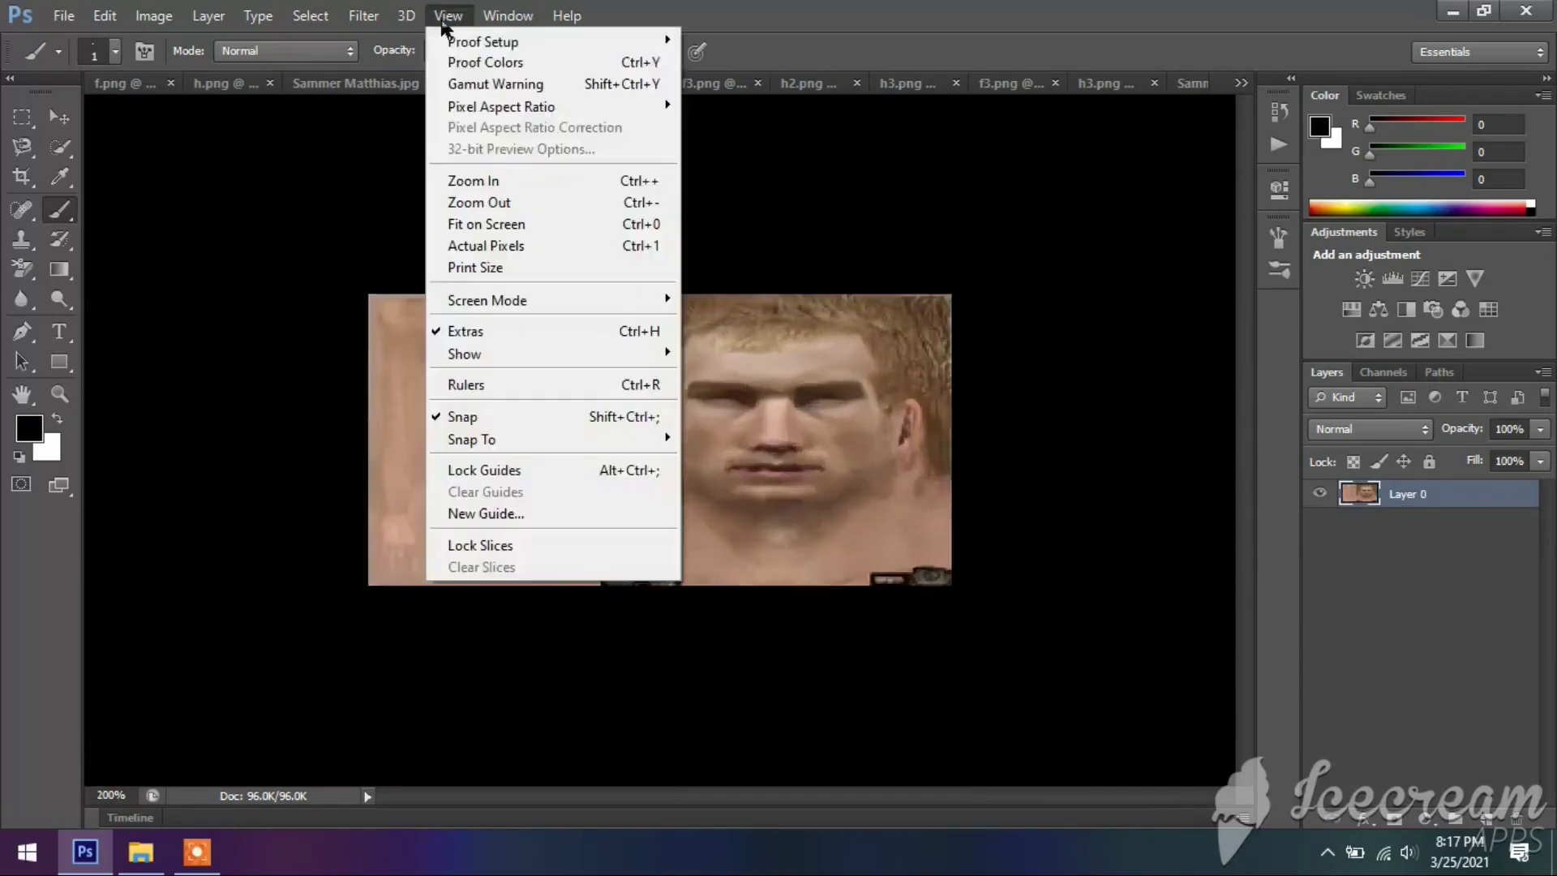
left_click(476, 173)
key("ctrl+plus")
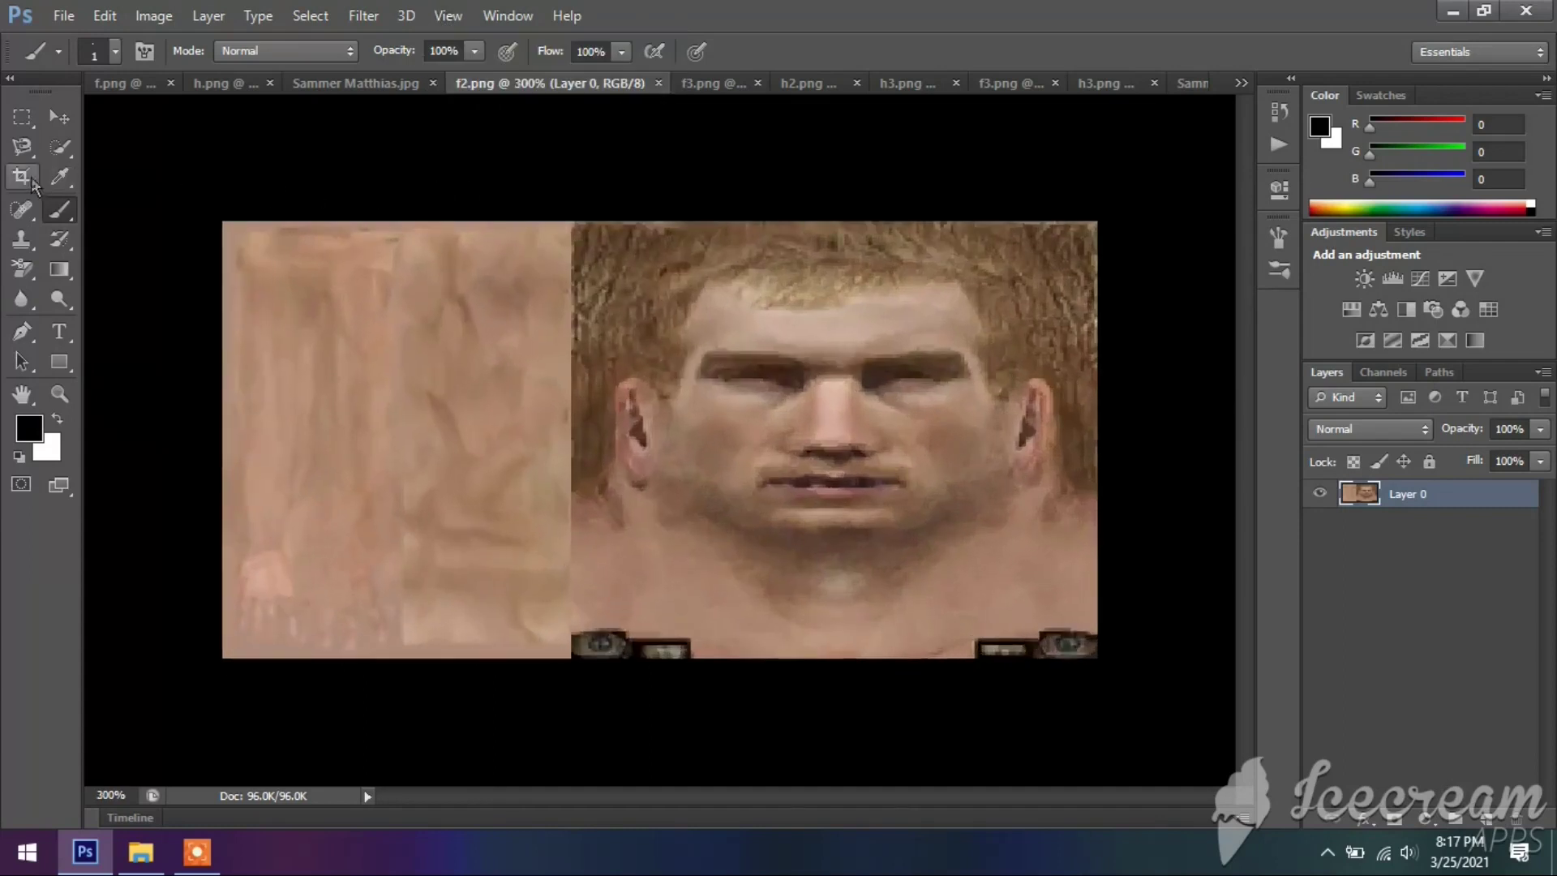
left_click(22, 176)
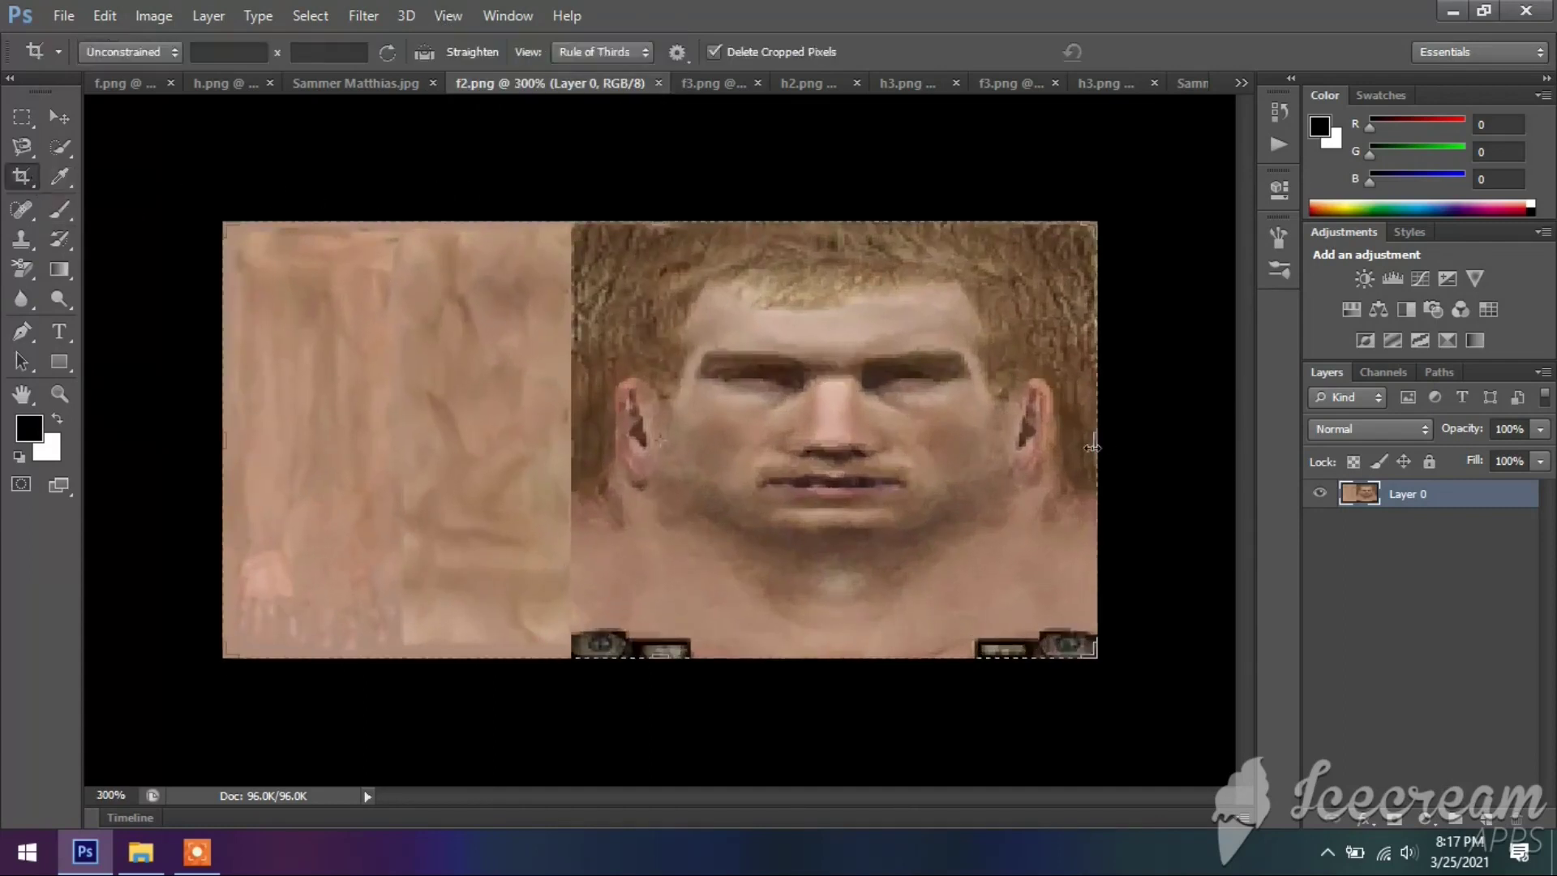
left_click_drag(1092, 446, 829, 450)
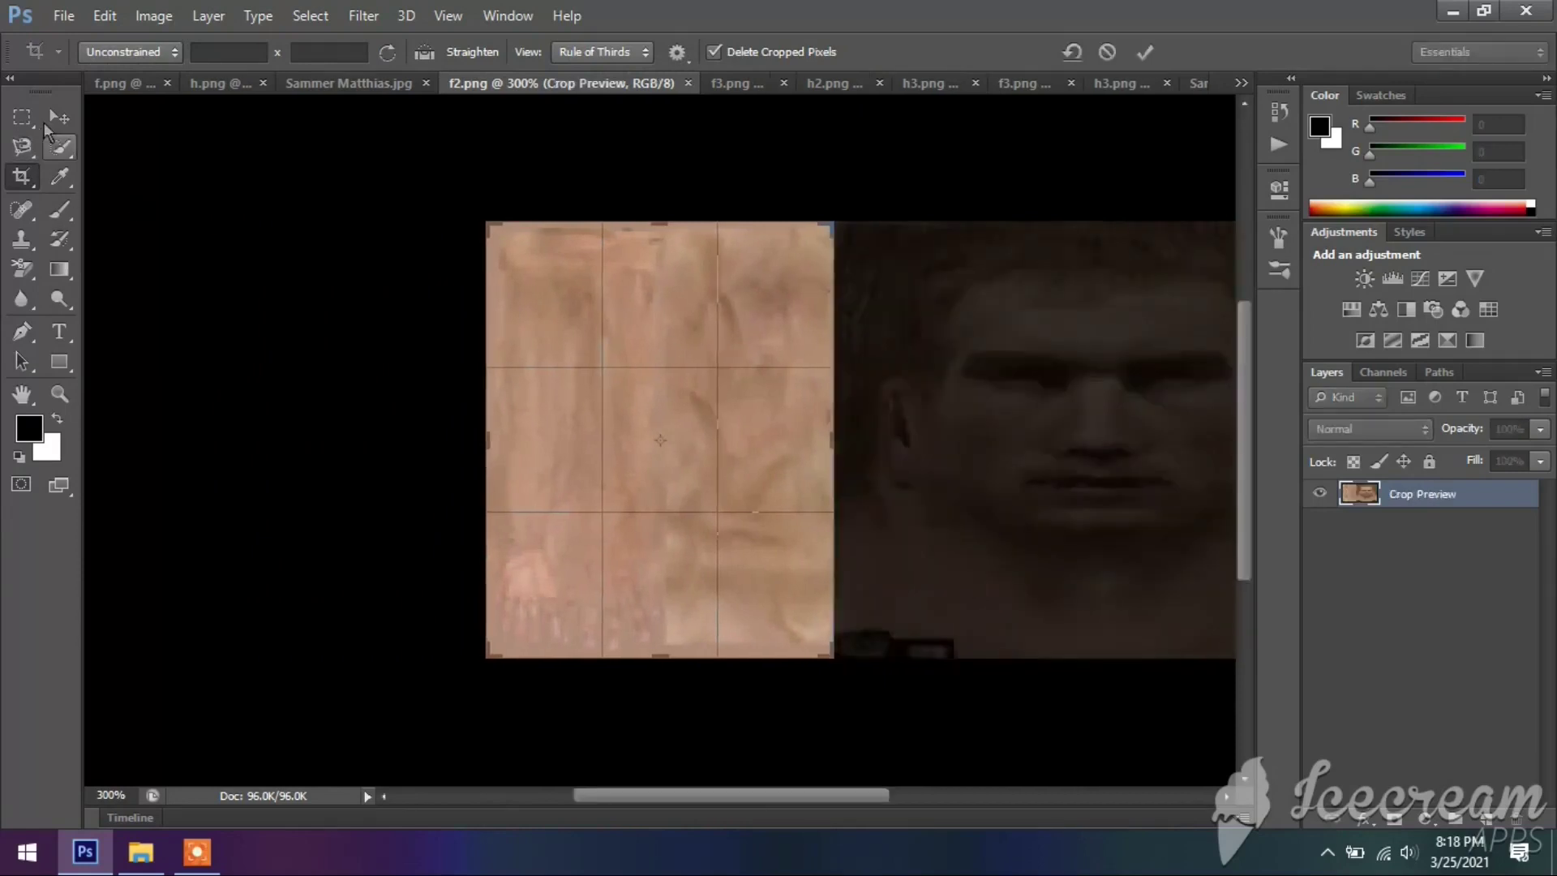
left_click(58, 117)
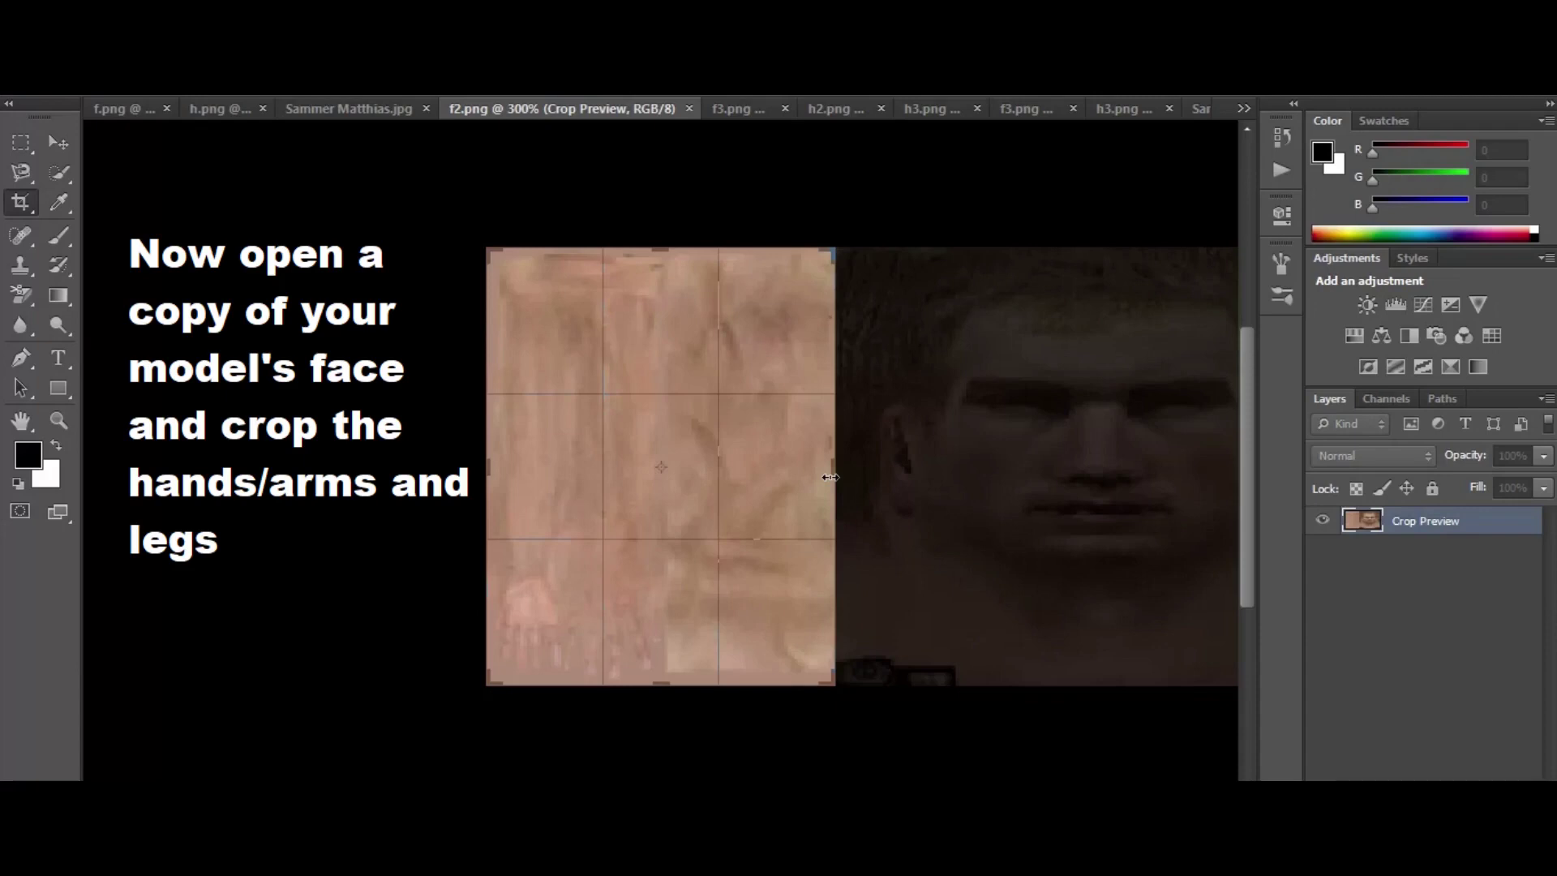
key("Return")
key("v")
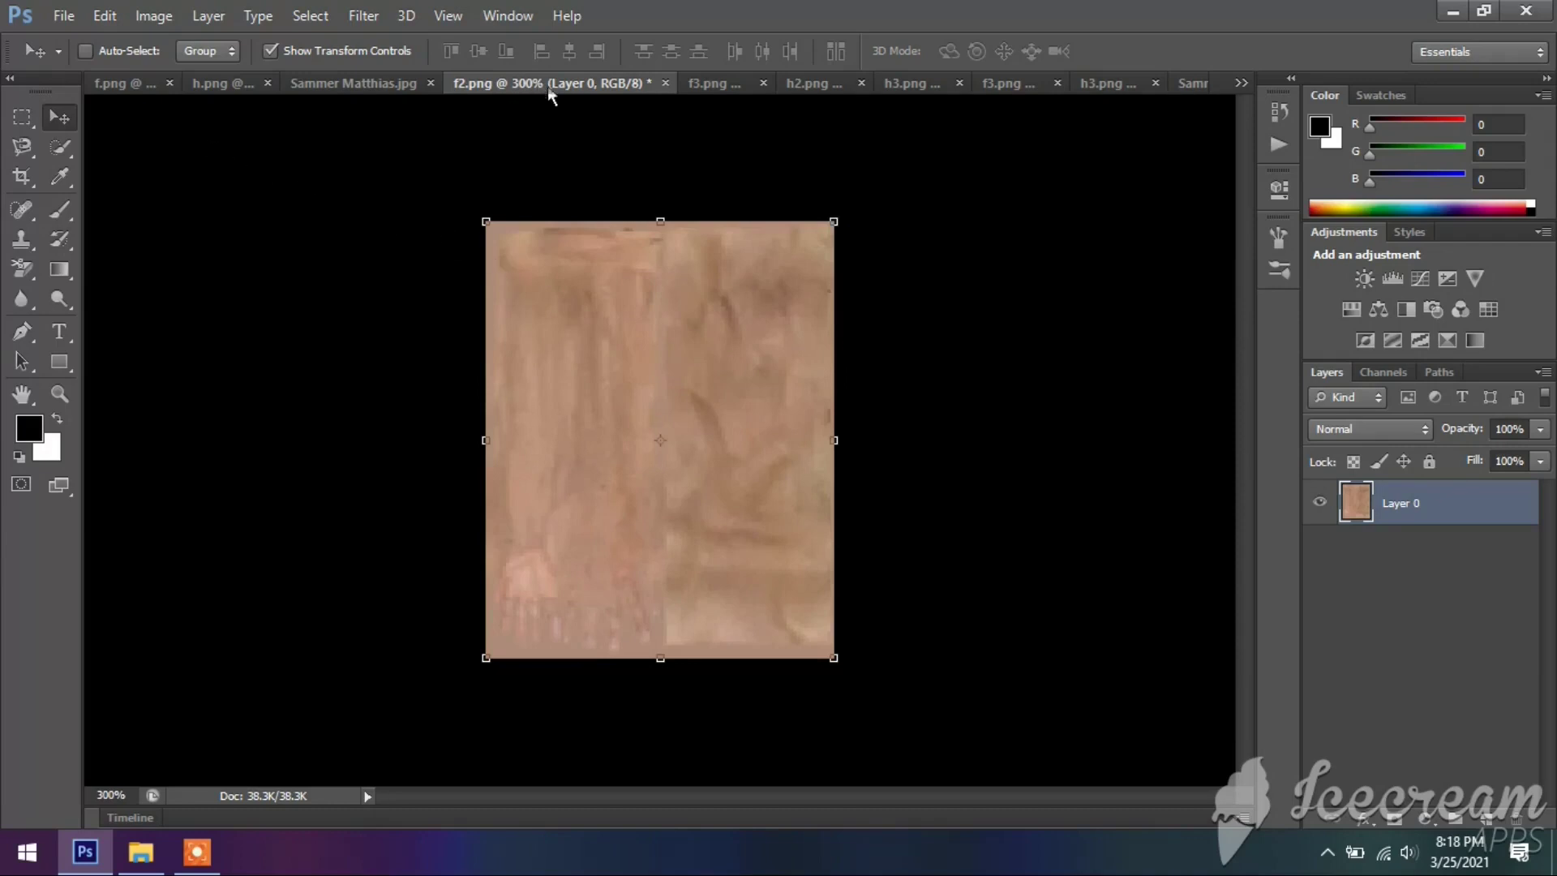
Step: Float f2.png over f.png, hide f.png's Layer 1 outlines, and zoom f.png out to 300%
left_click_drag(547, 86, 1018, 174)
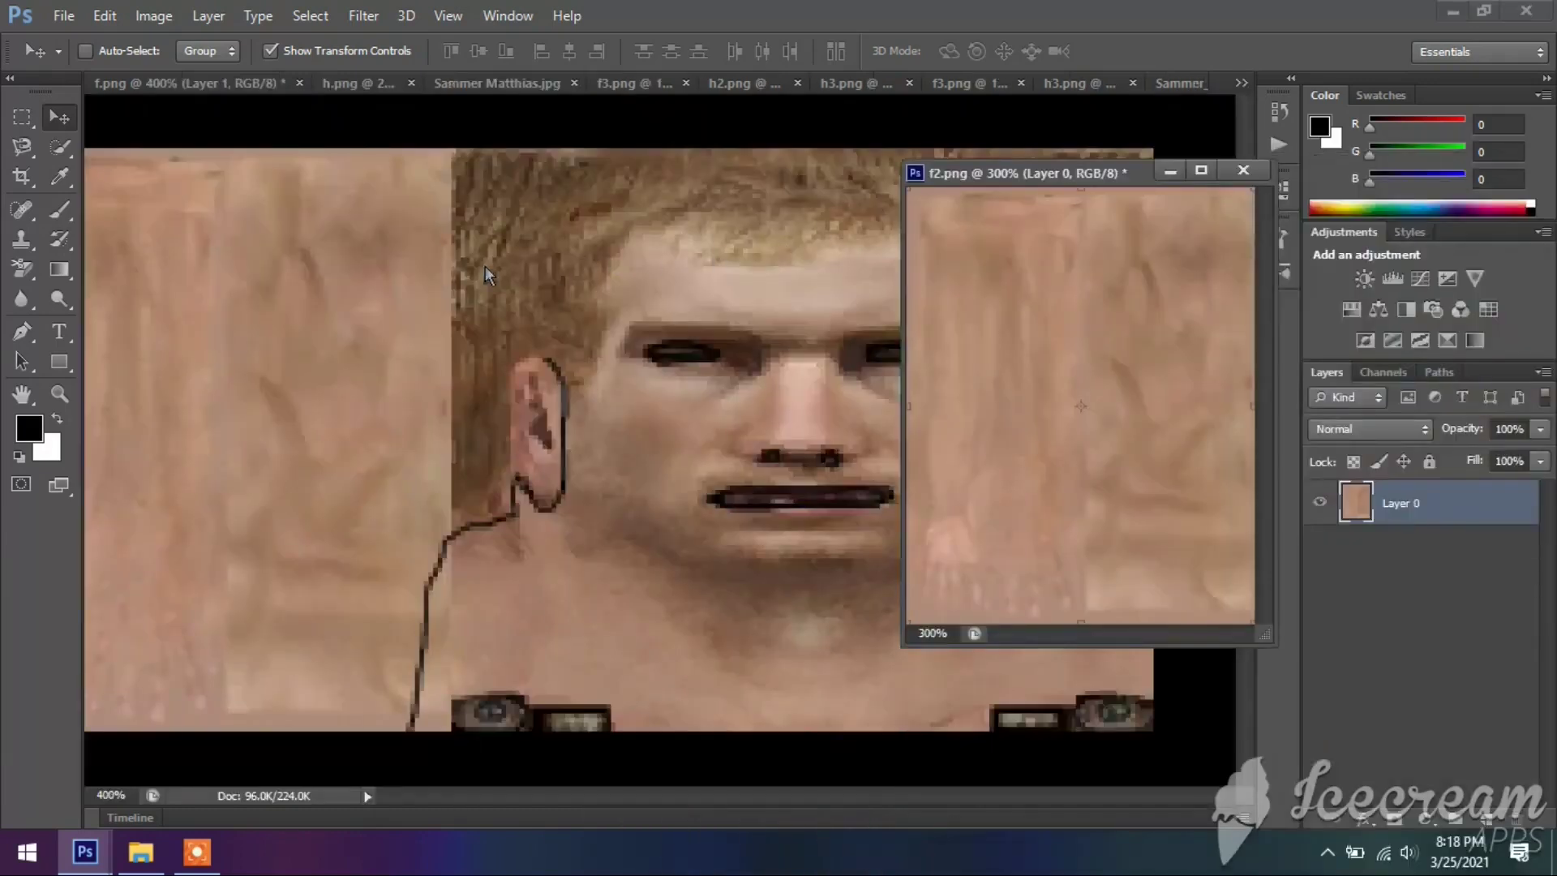
left_click(600, 312)
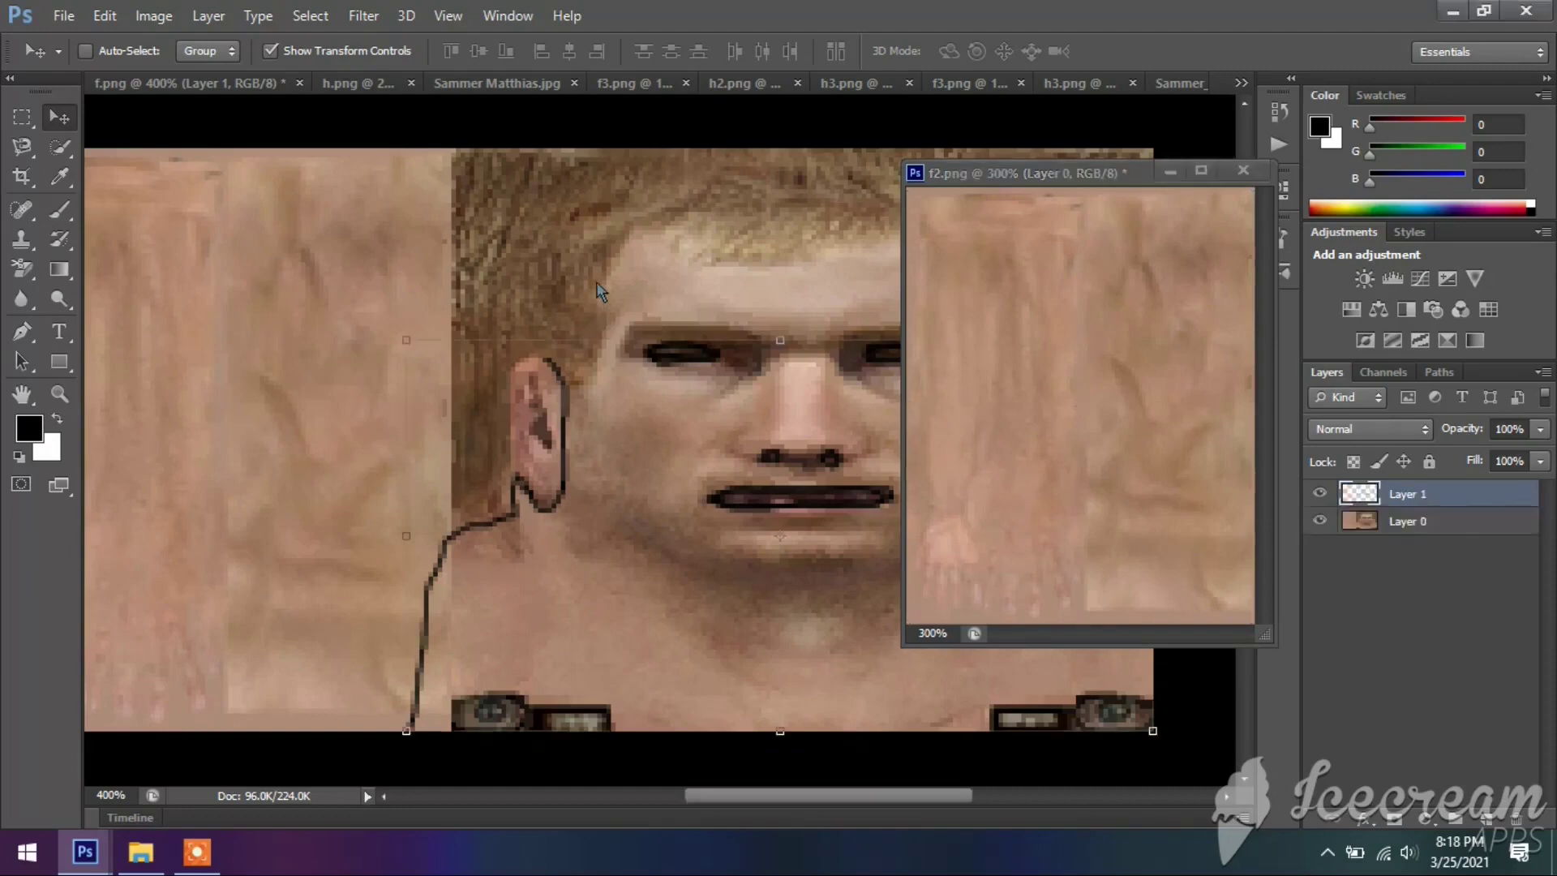
left_click(1362, 521)
left_click(1318, 493)
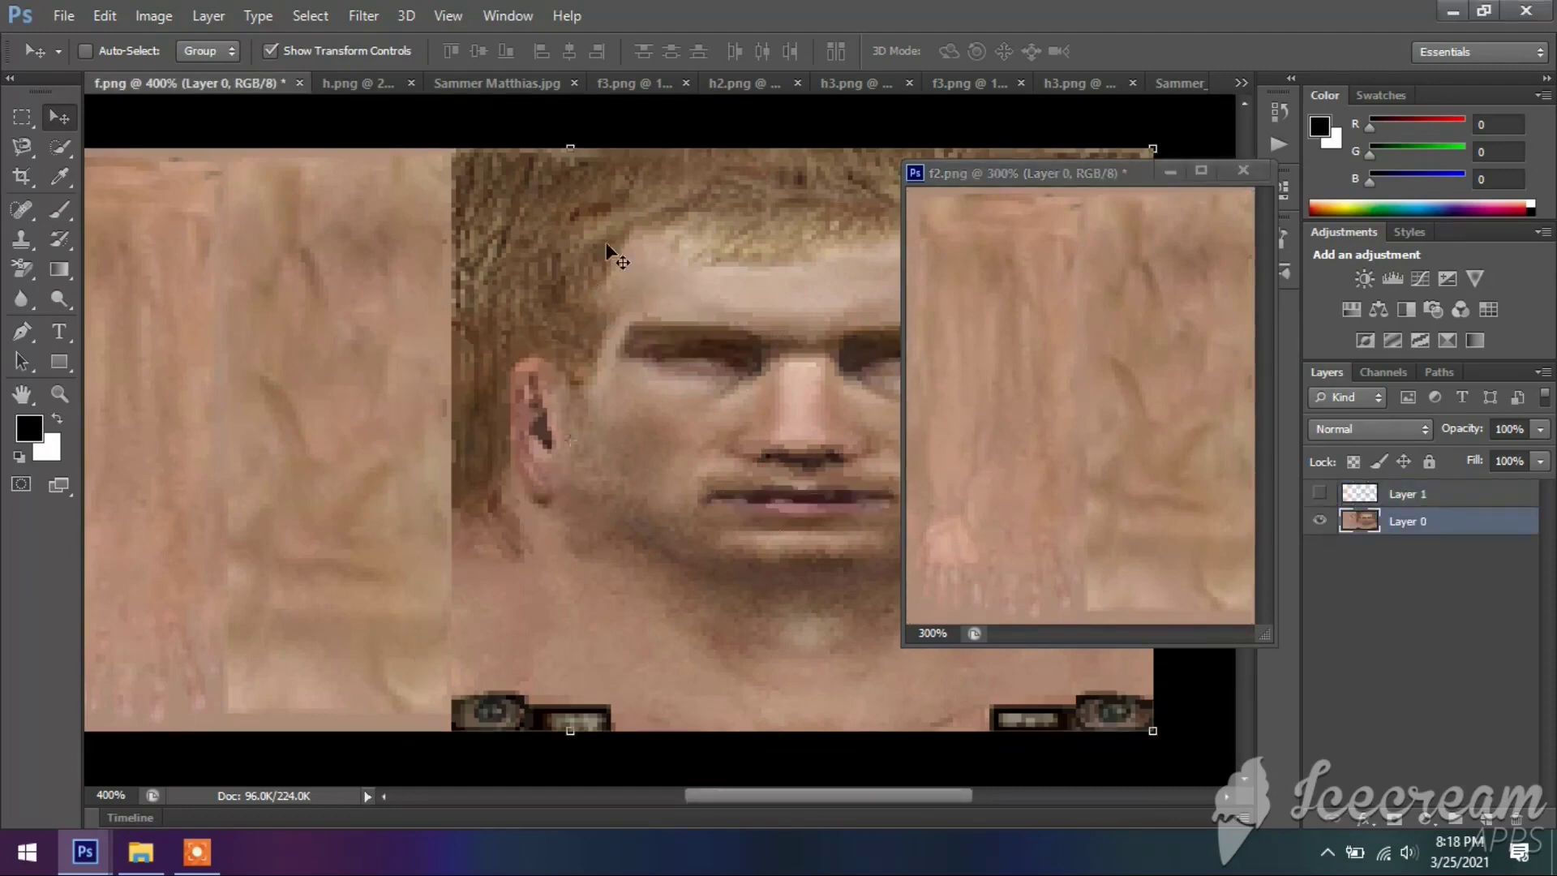
left_click(448, 15)
left_click(474, 202)
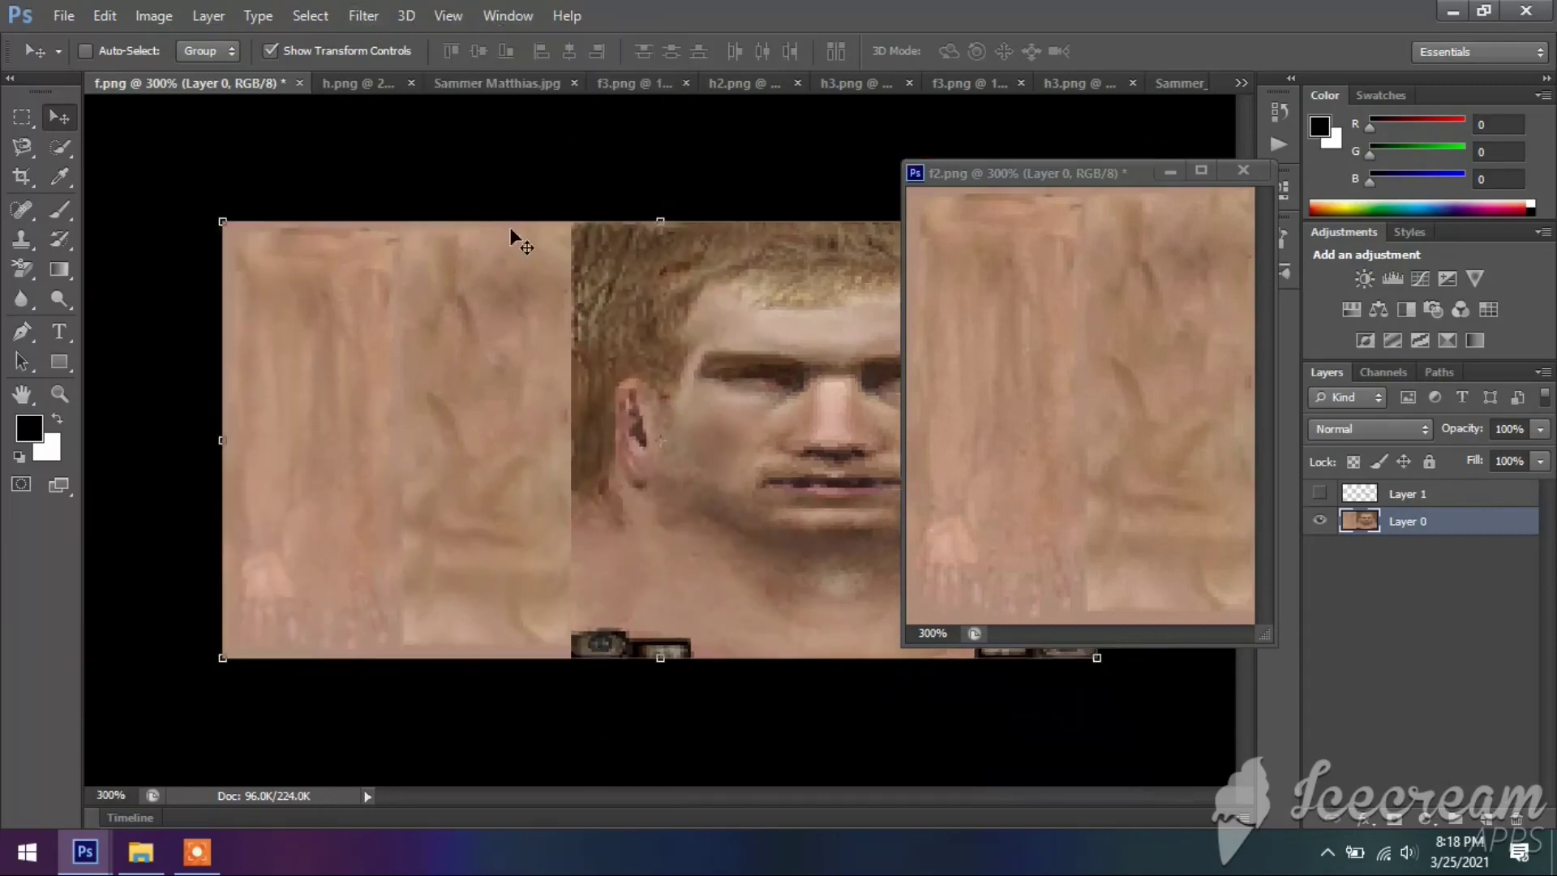
Step: Drag the cropped skin panel into f.png as Layer 2 and nudge it into place
left_click(1054, 280)
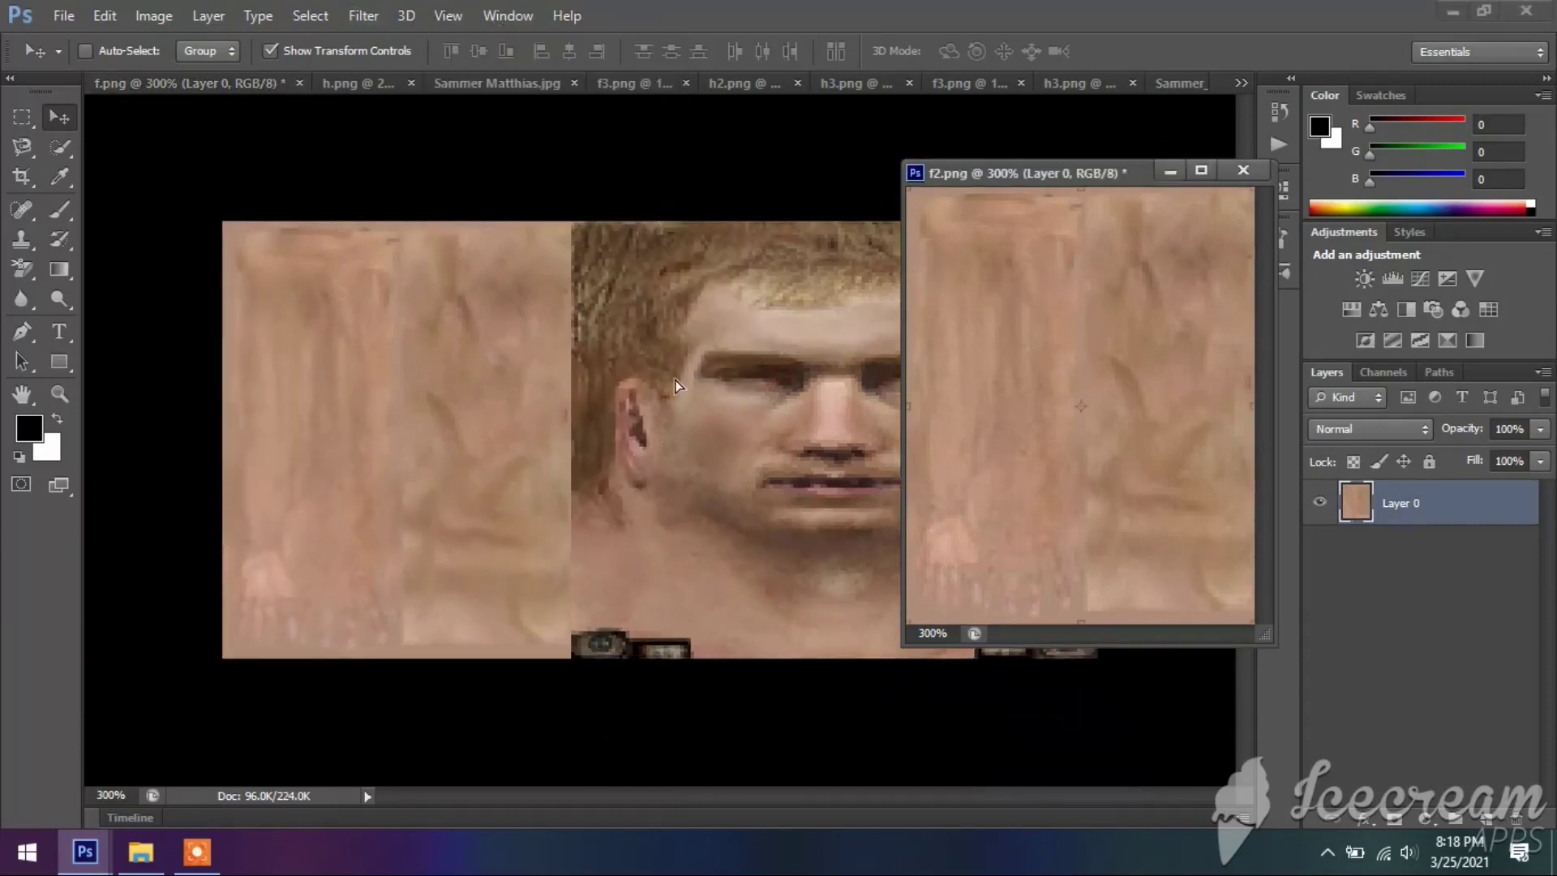
left_click(431, 406)
key("ctrl+v")
mouse_move(432, 409)
left_mouse_down()
mouse_move(464, 411)
mouse_move(376, 339)
left_mouse_up()
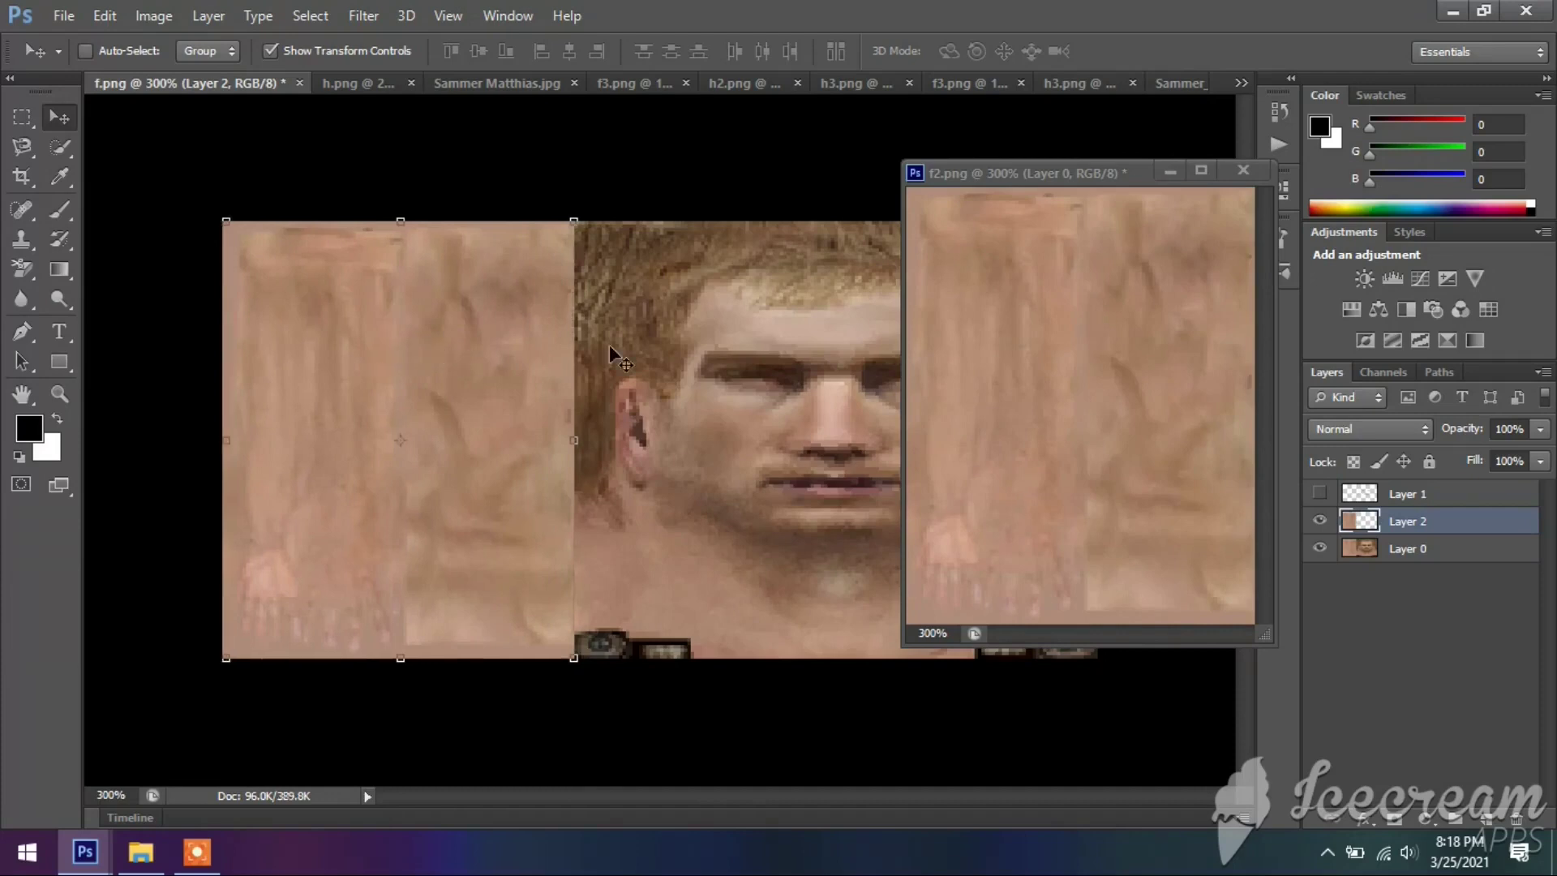
key("Left")
key("Right")
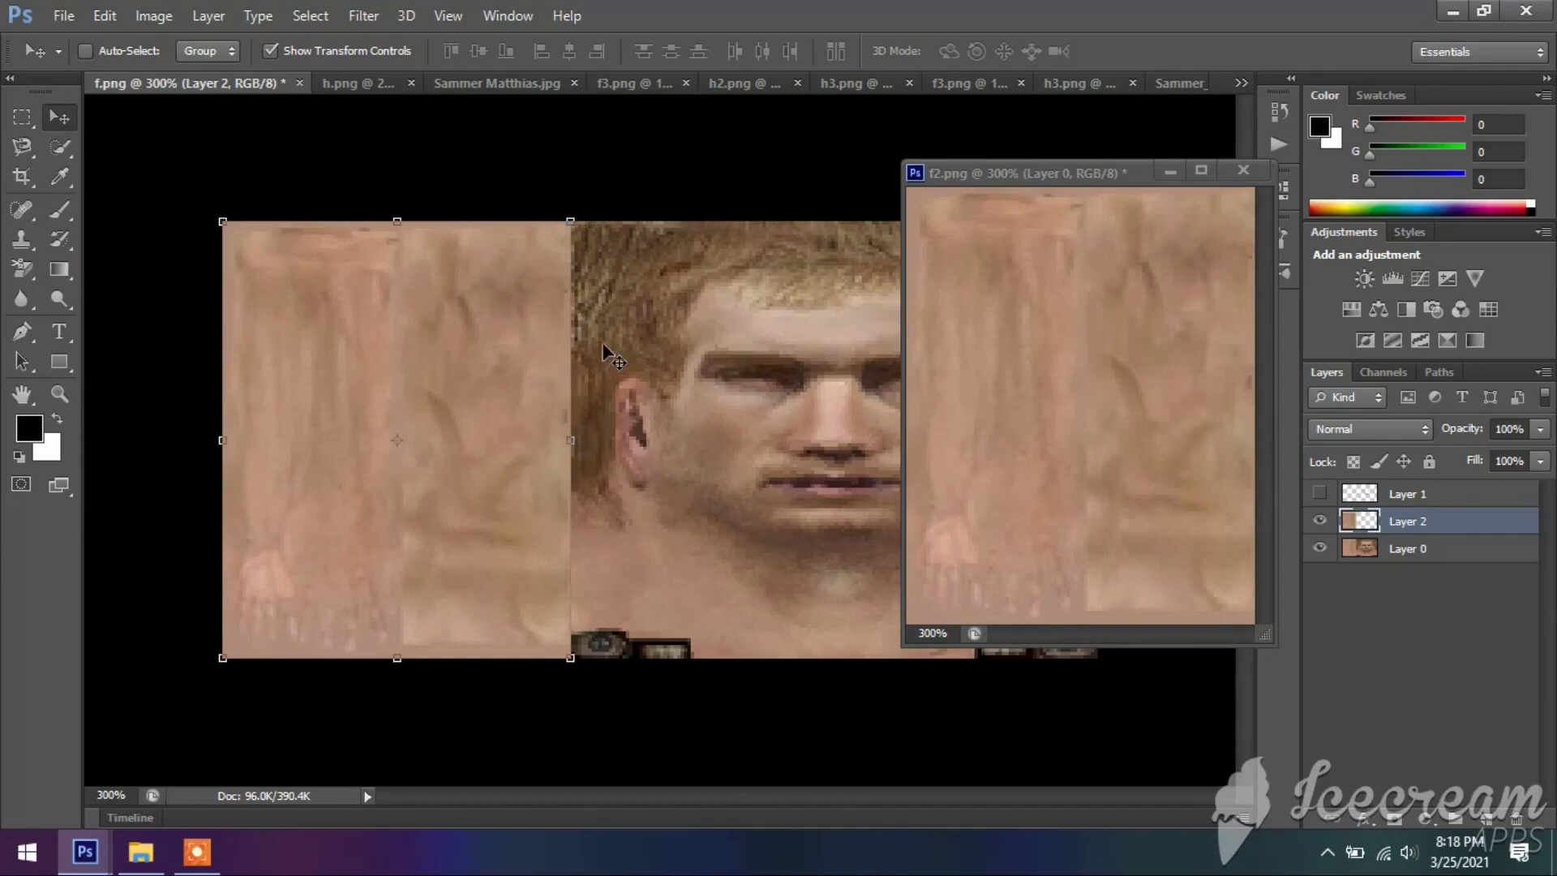
left_click(22, 117)
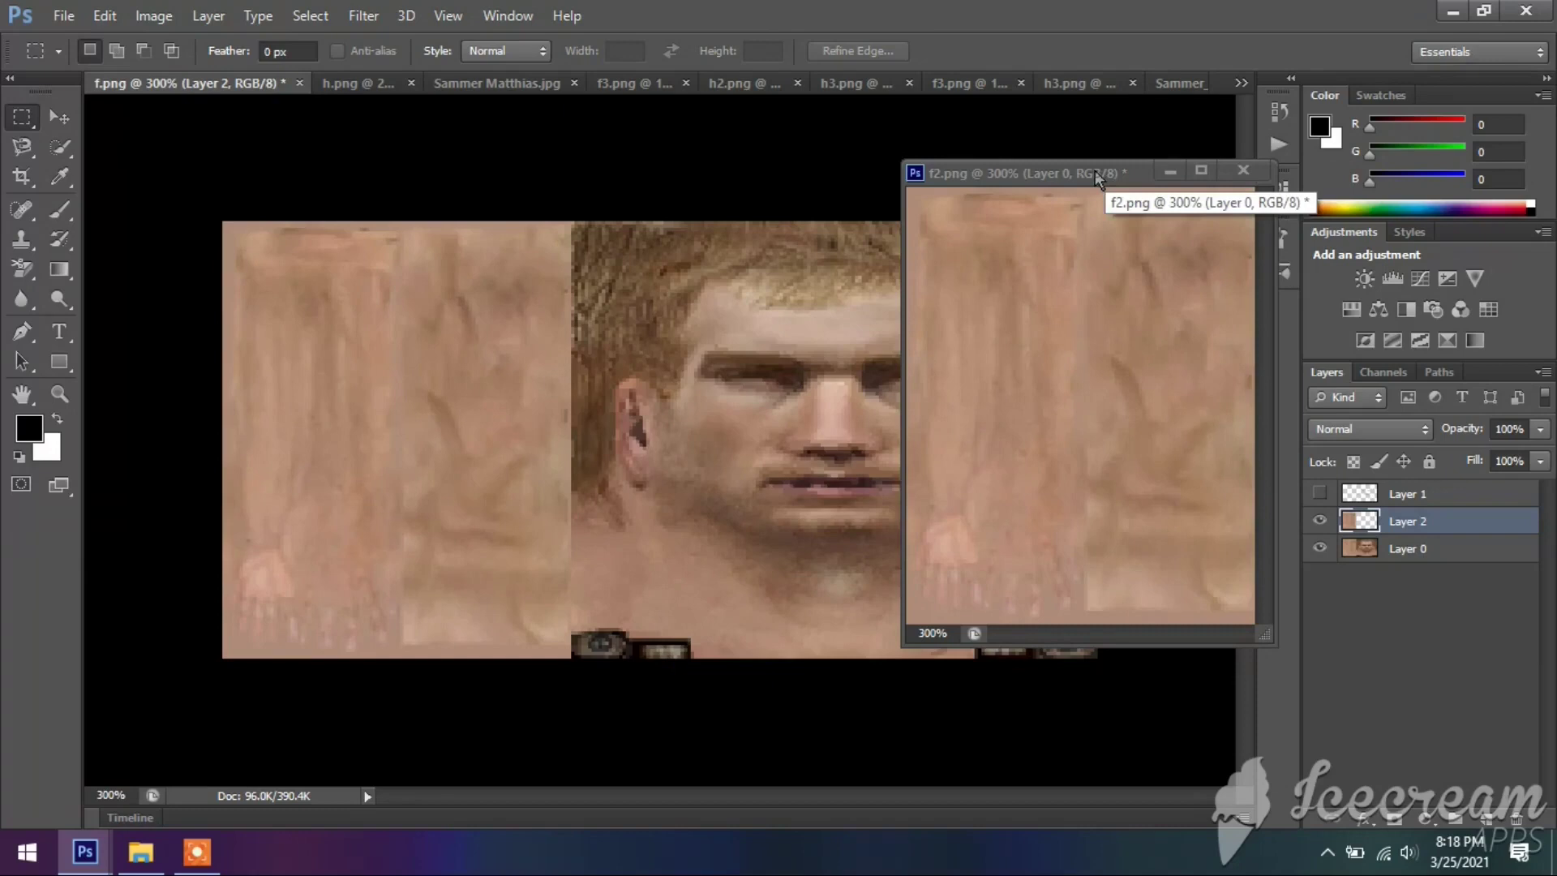
left_click(1127, 312)
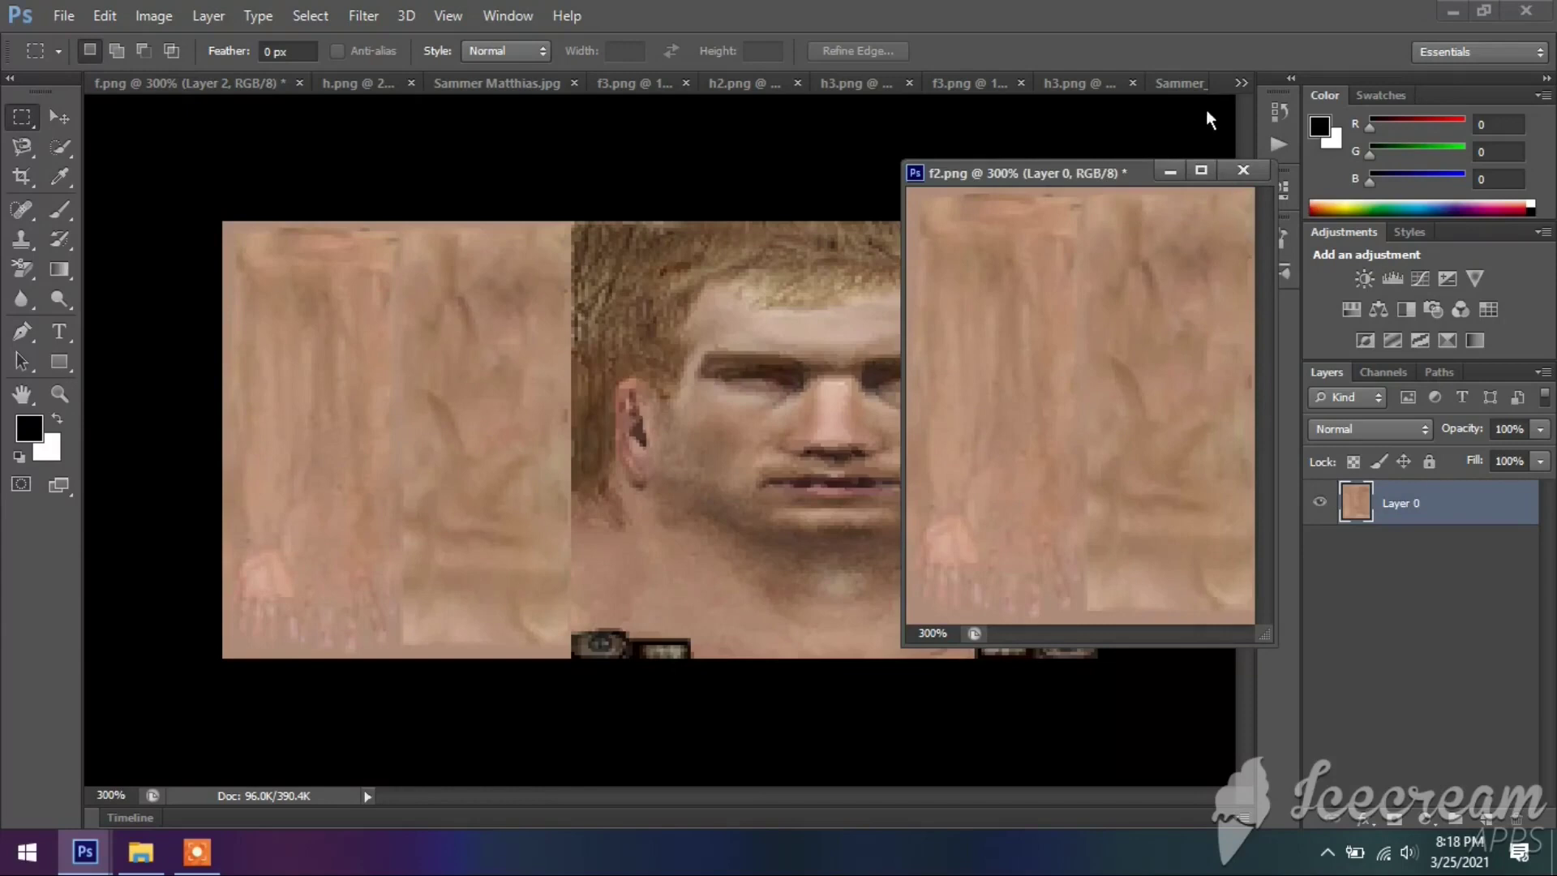
Step: Revert f2.png to its uncropped Open state in History and enlarge its window
left_click(1271, 116)
left_click(1102, 151)
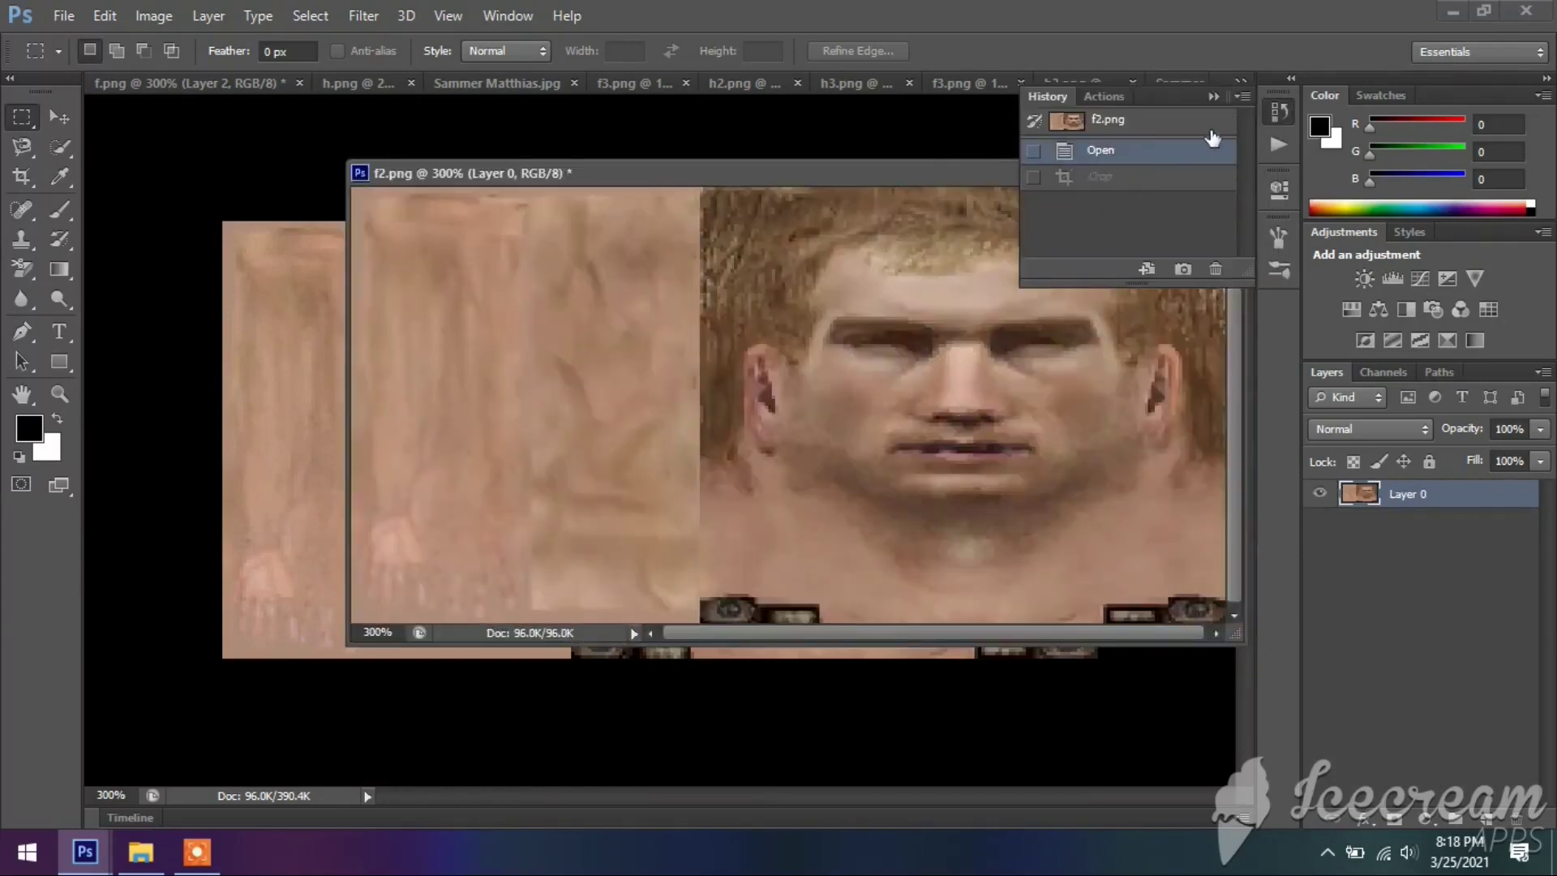
left_click(1212, 96)
left_click(43, 116)
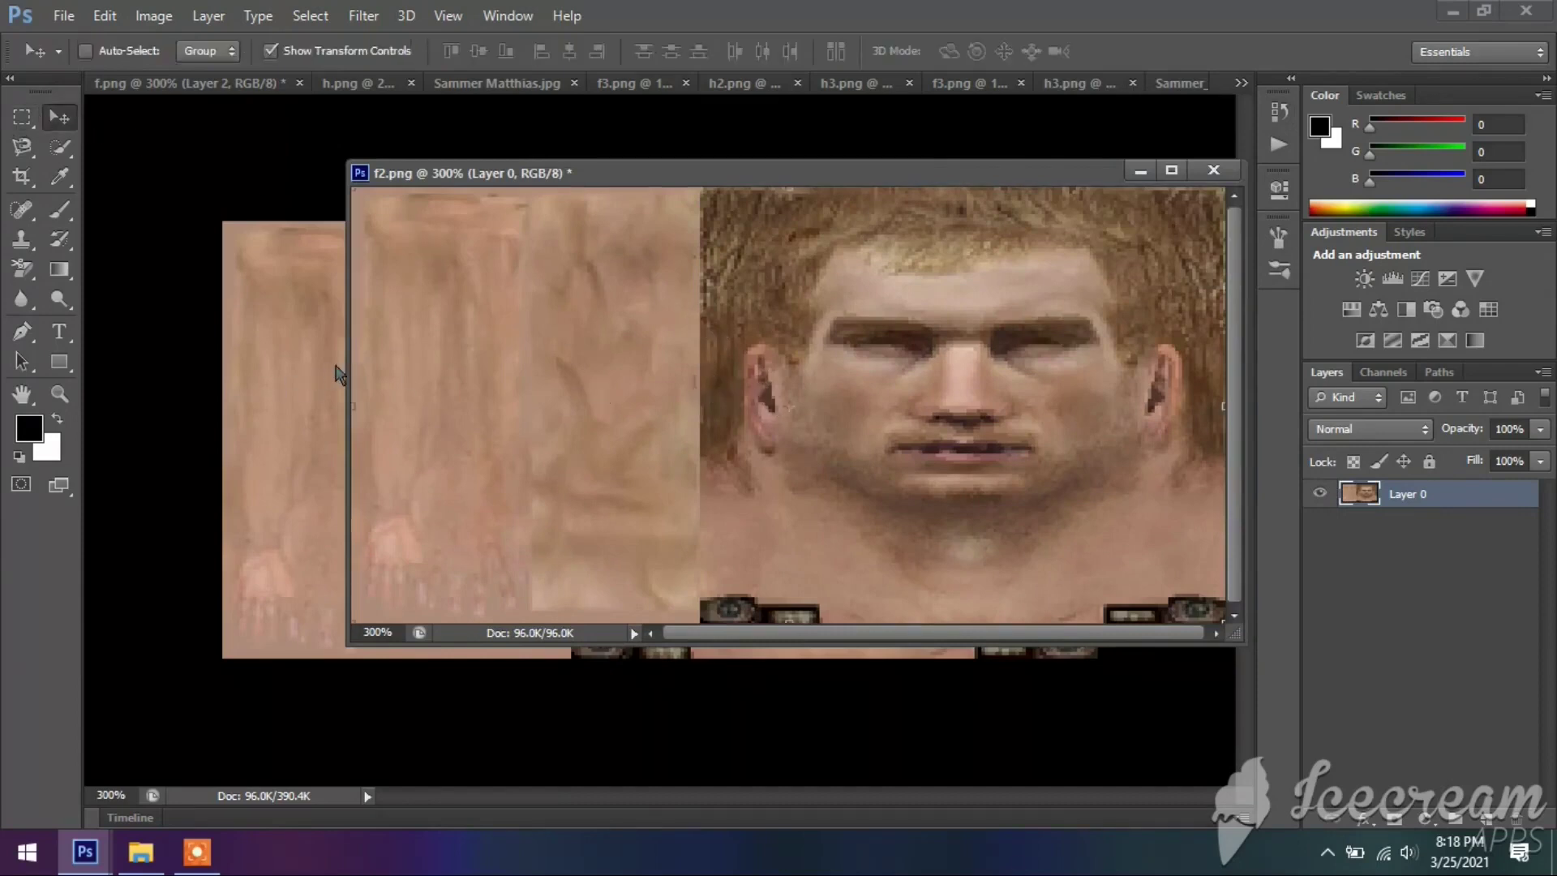
left_click_drag(349, 367, 289, 368)
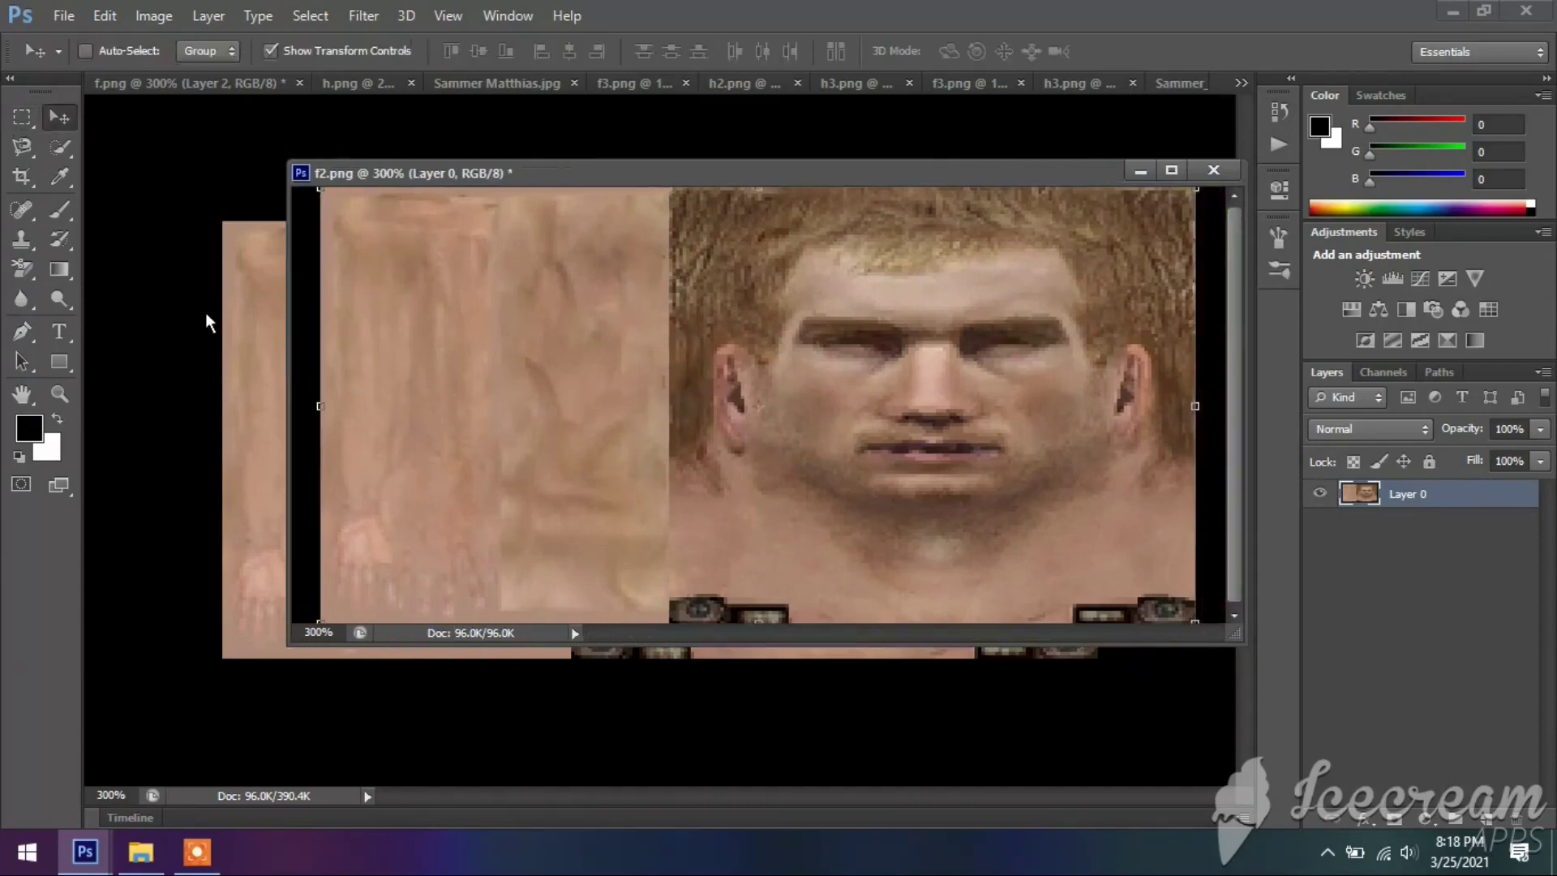
left_click_drag(742, 646, 742, 690)
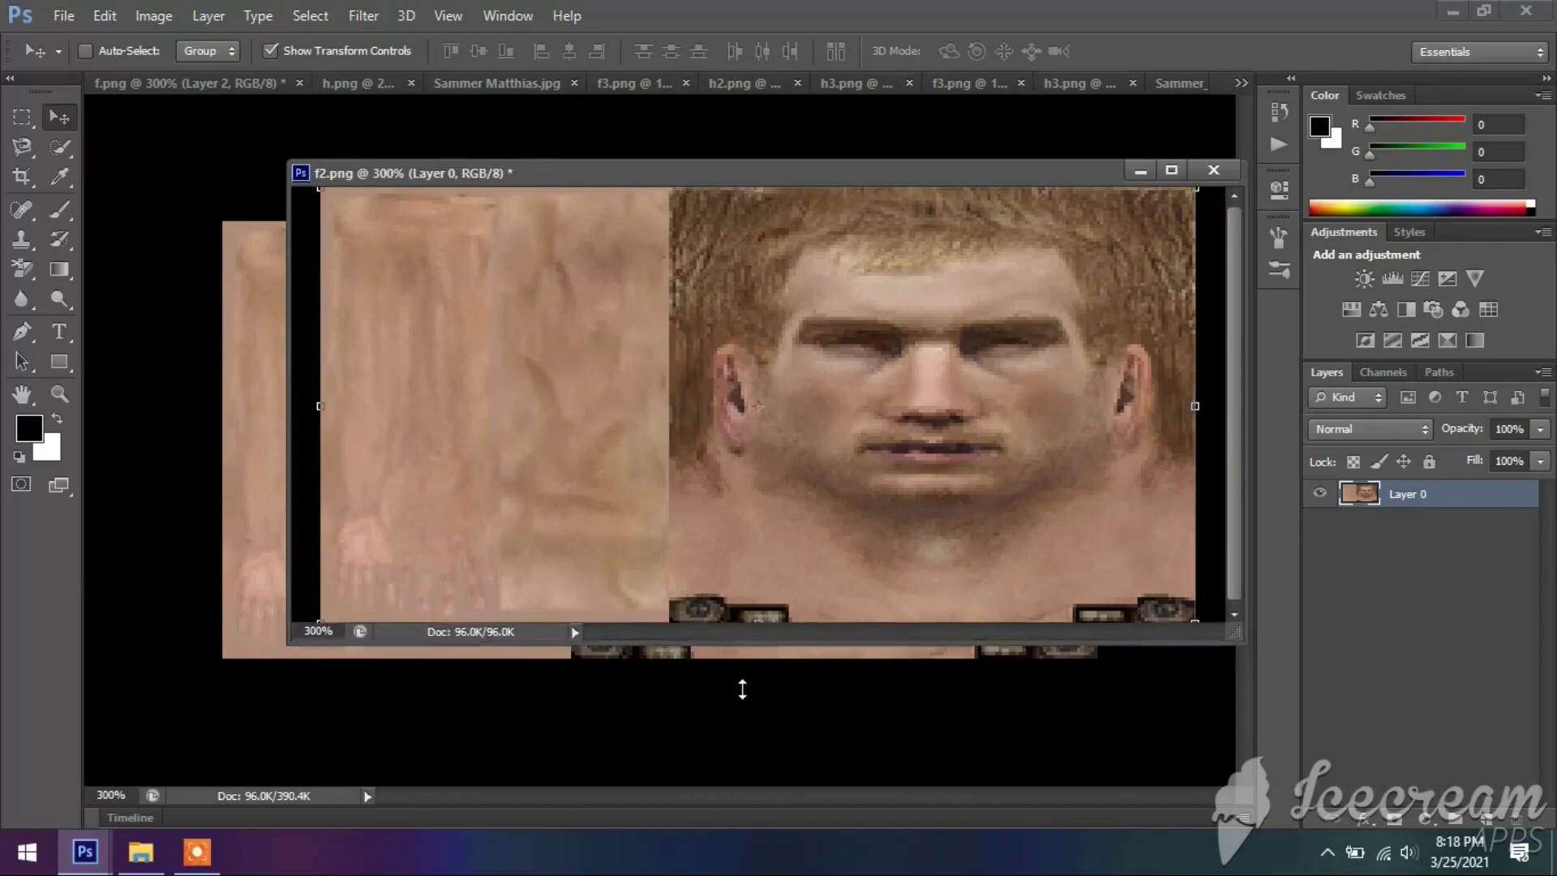
Step: Crop f2.png to the strip below the mouth holding the small eye and mouth pieces
left_click(18, 180)
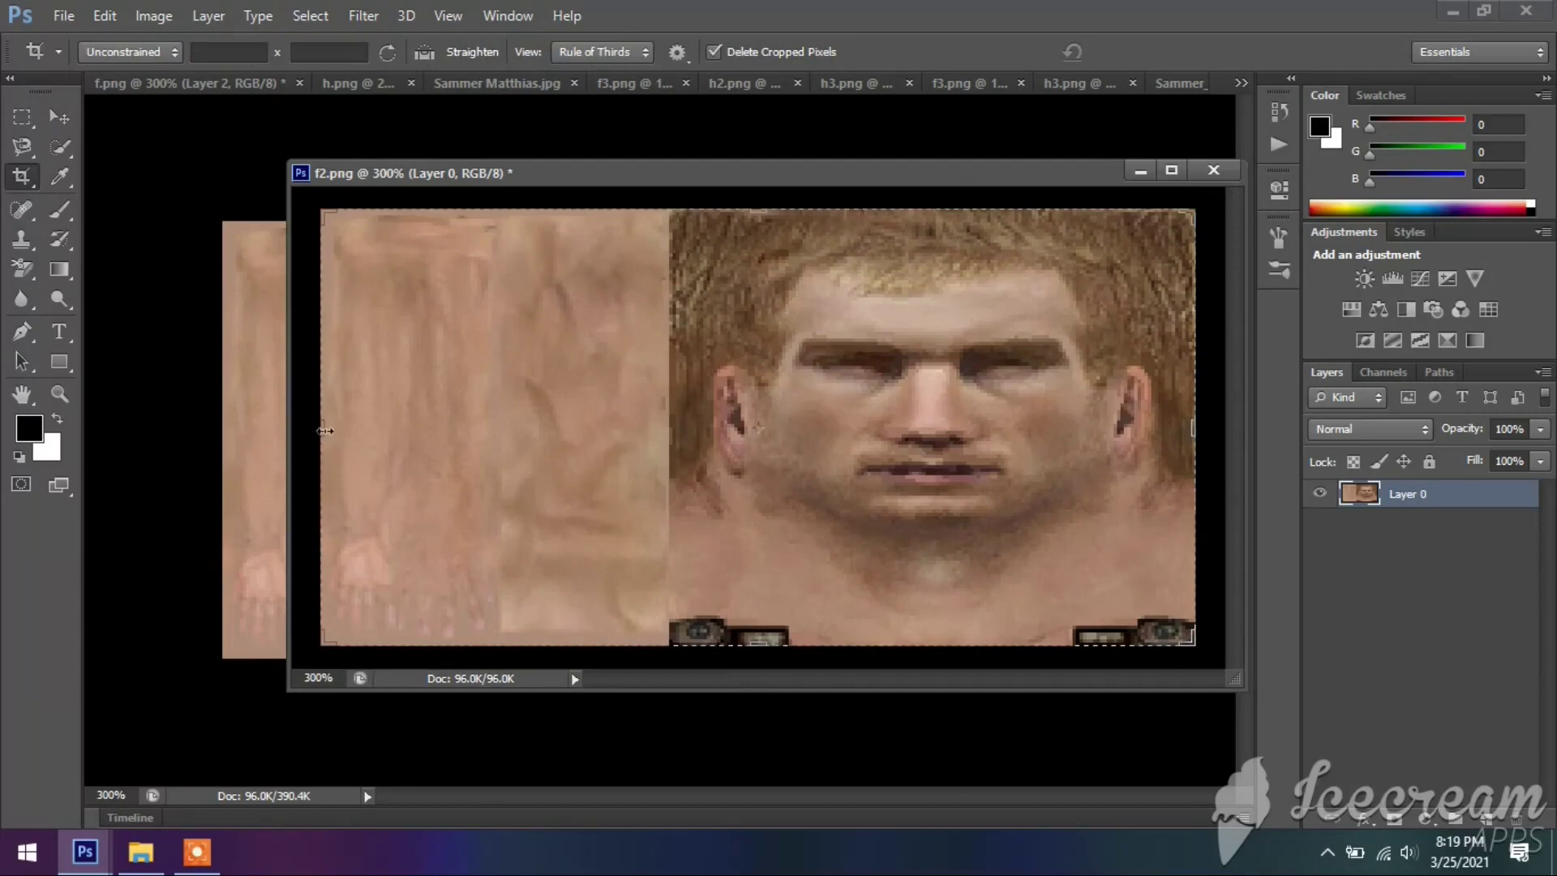
left_click_drag(324, 427, 498, 441)
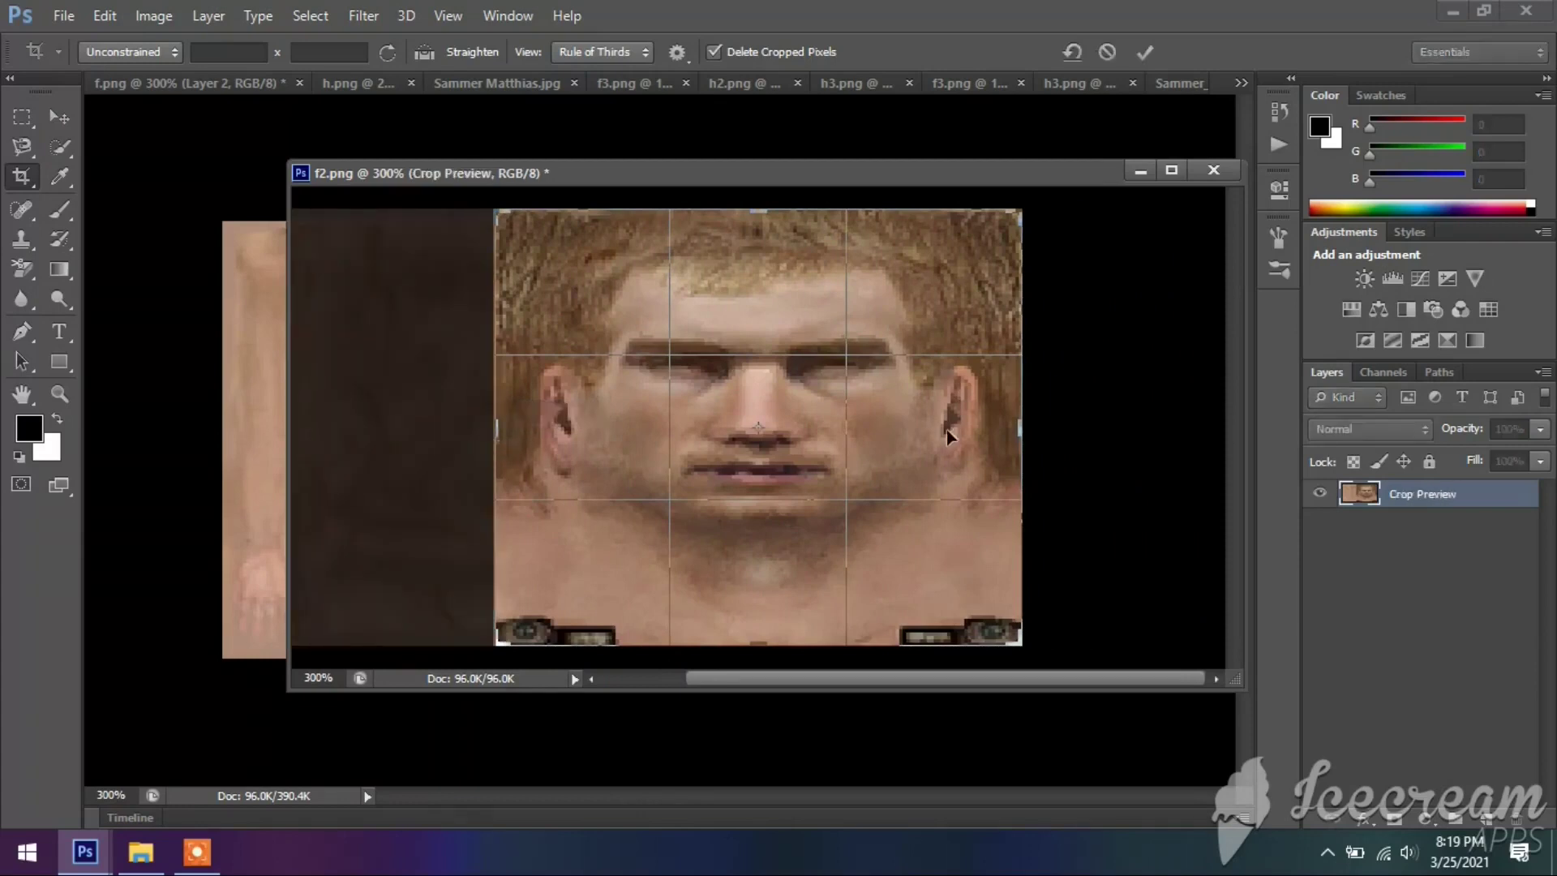
mouse_move(773, 207)
left_mouse_down()
mouse_move(764, 383)
mouse_move(766, 370)
left_mouse_up()
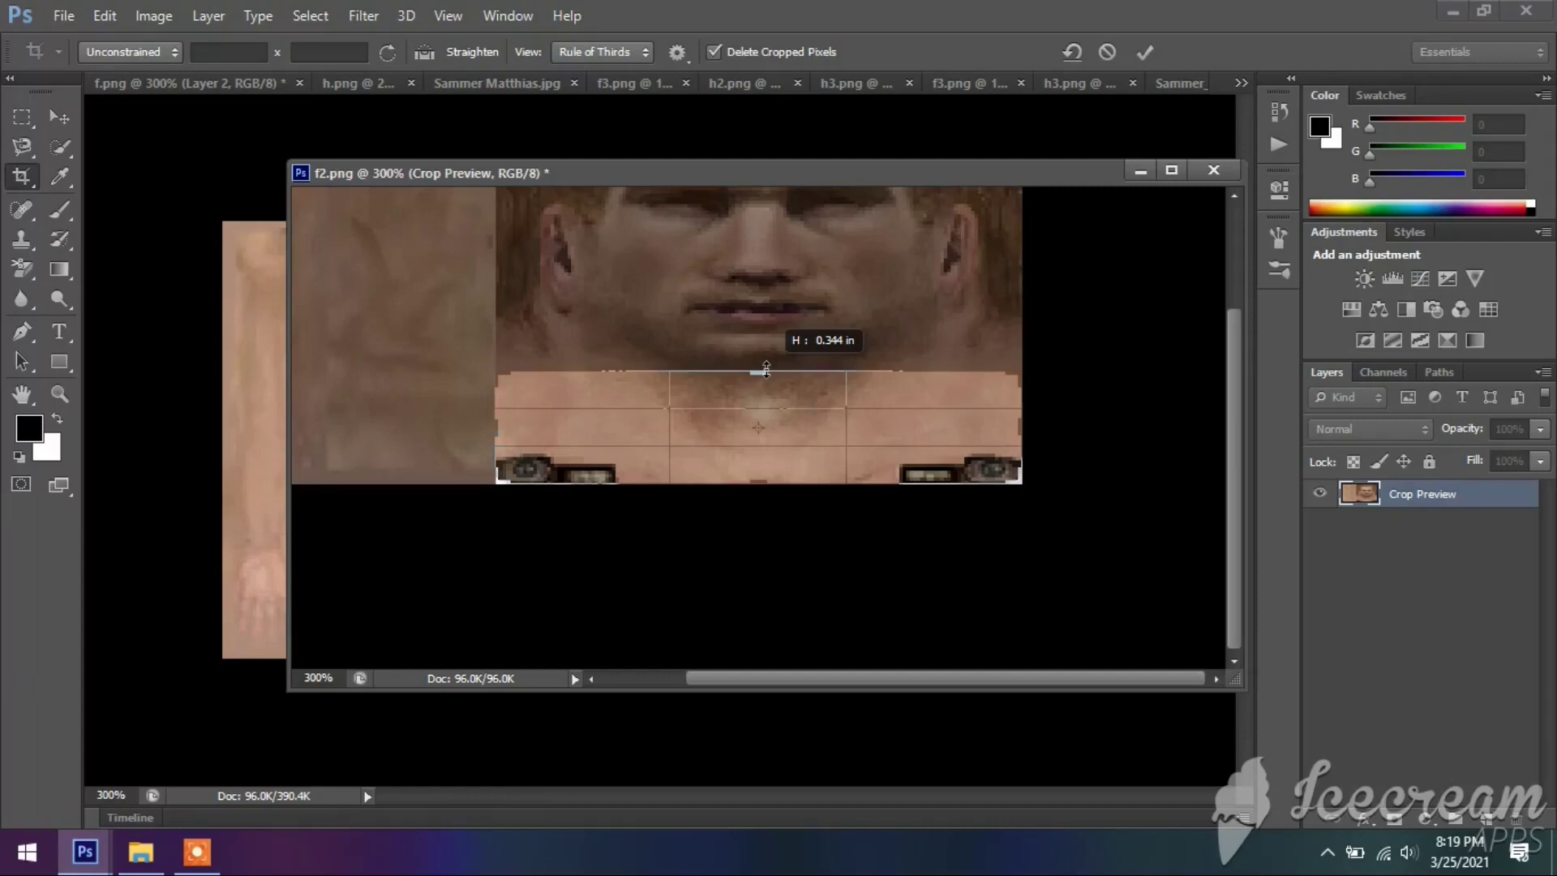
left_click_drag(766, 370, 766, 373)
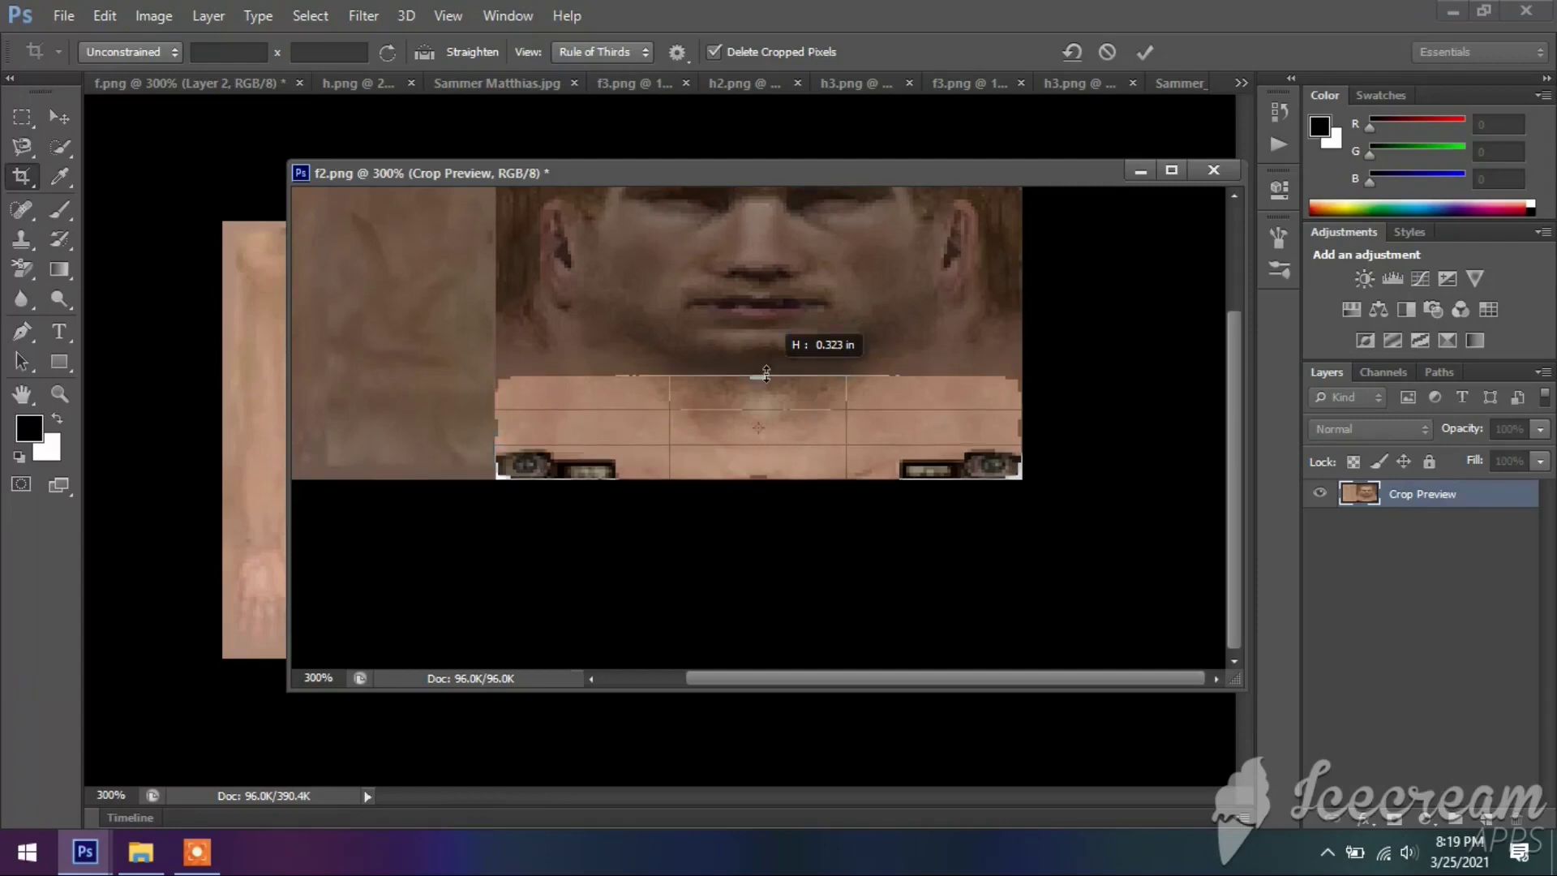
left_click_drag(766, 374, 766, 373)
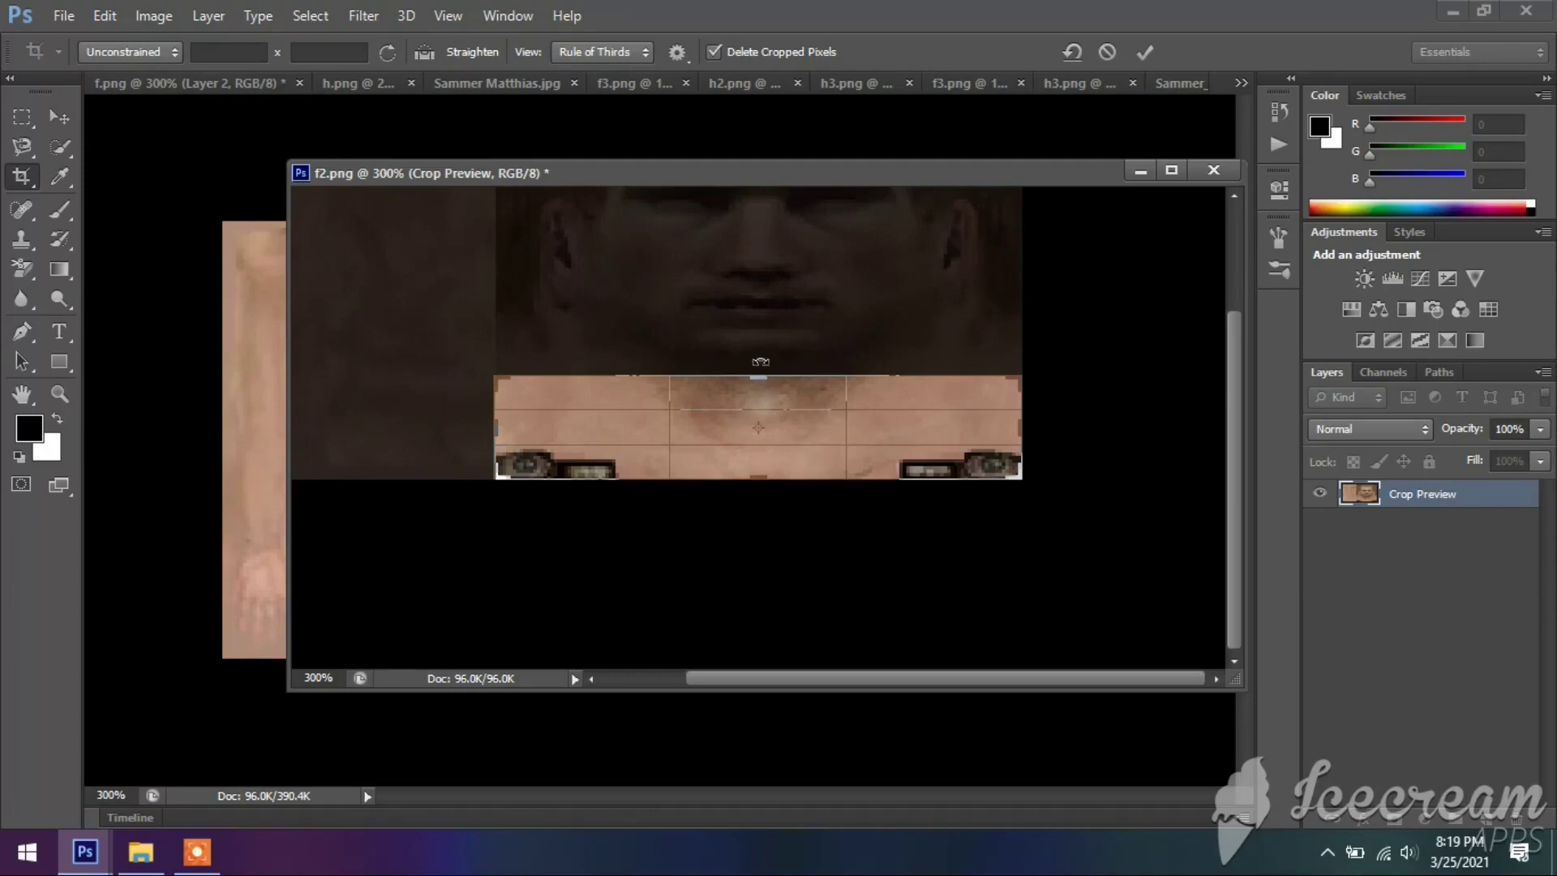
left_click(49, 120)
left_click(674, 336)
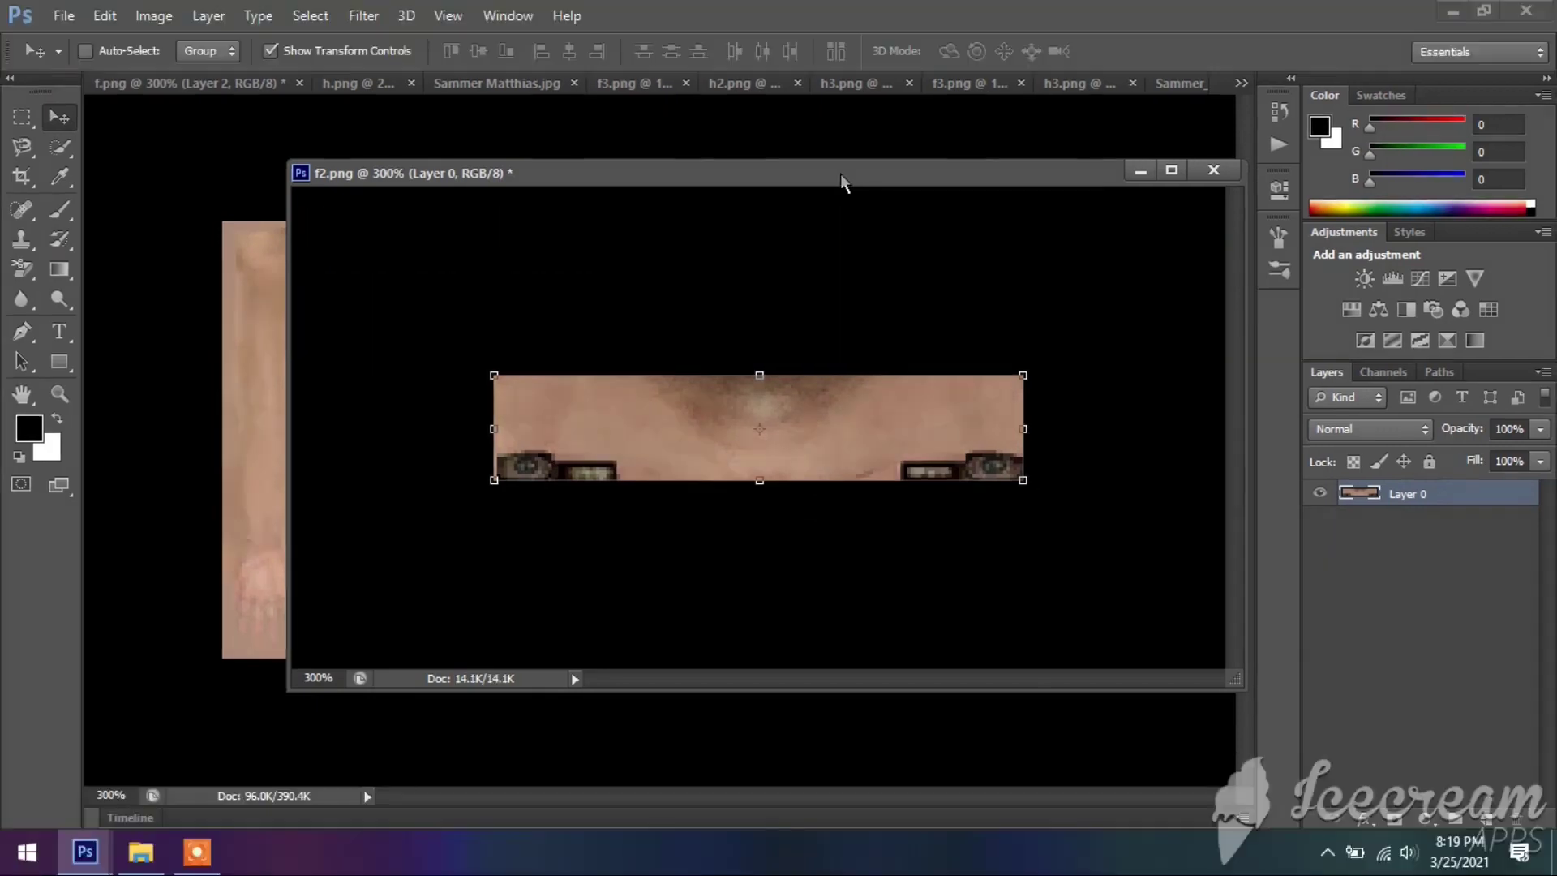
Step: Copy the eye-and-mouth strip into f.png as Layer 3 along the face bottom, closing f2.png unsaved
mouse_move(840, 173)
left_mouse_down()
mouse_move(1165, 154)
mouse_move(1179, 101)
left_mouse_up()
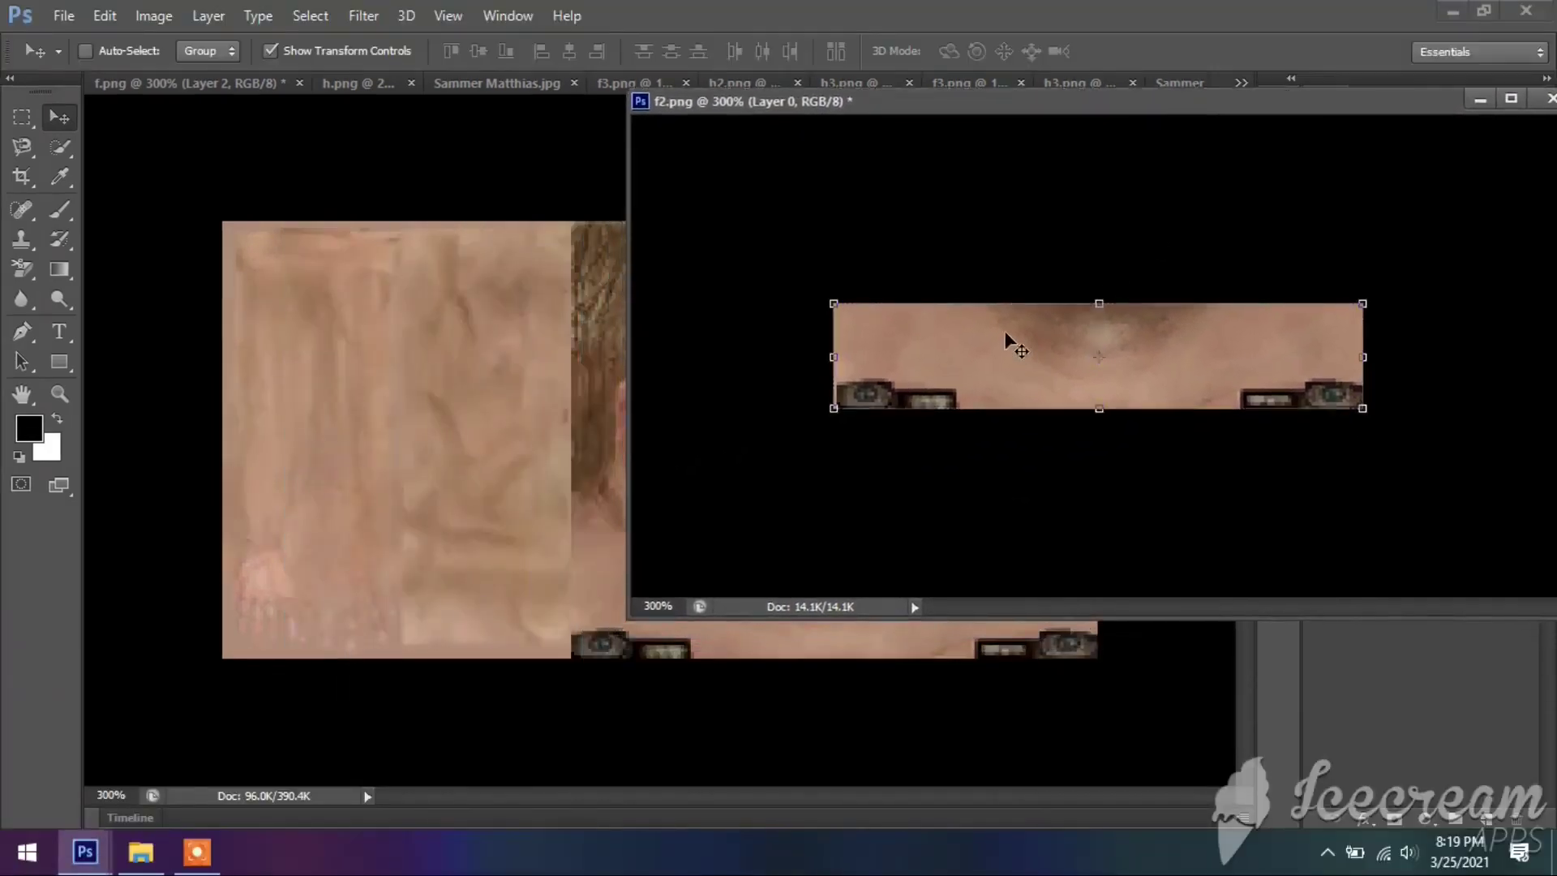
mouse_move(996, 334)
left_mouse_down()
mouse_move(432, 537)
mouse_move(426, 591)
left_mouse_up()
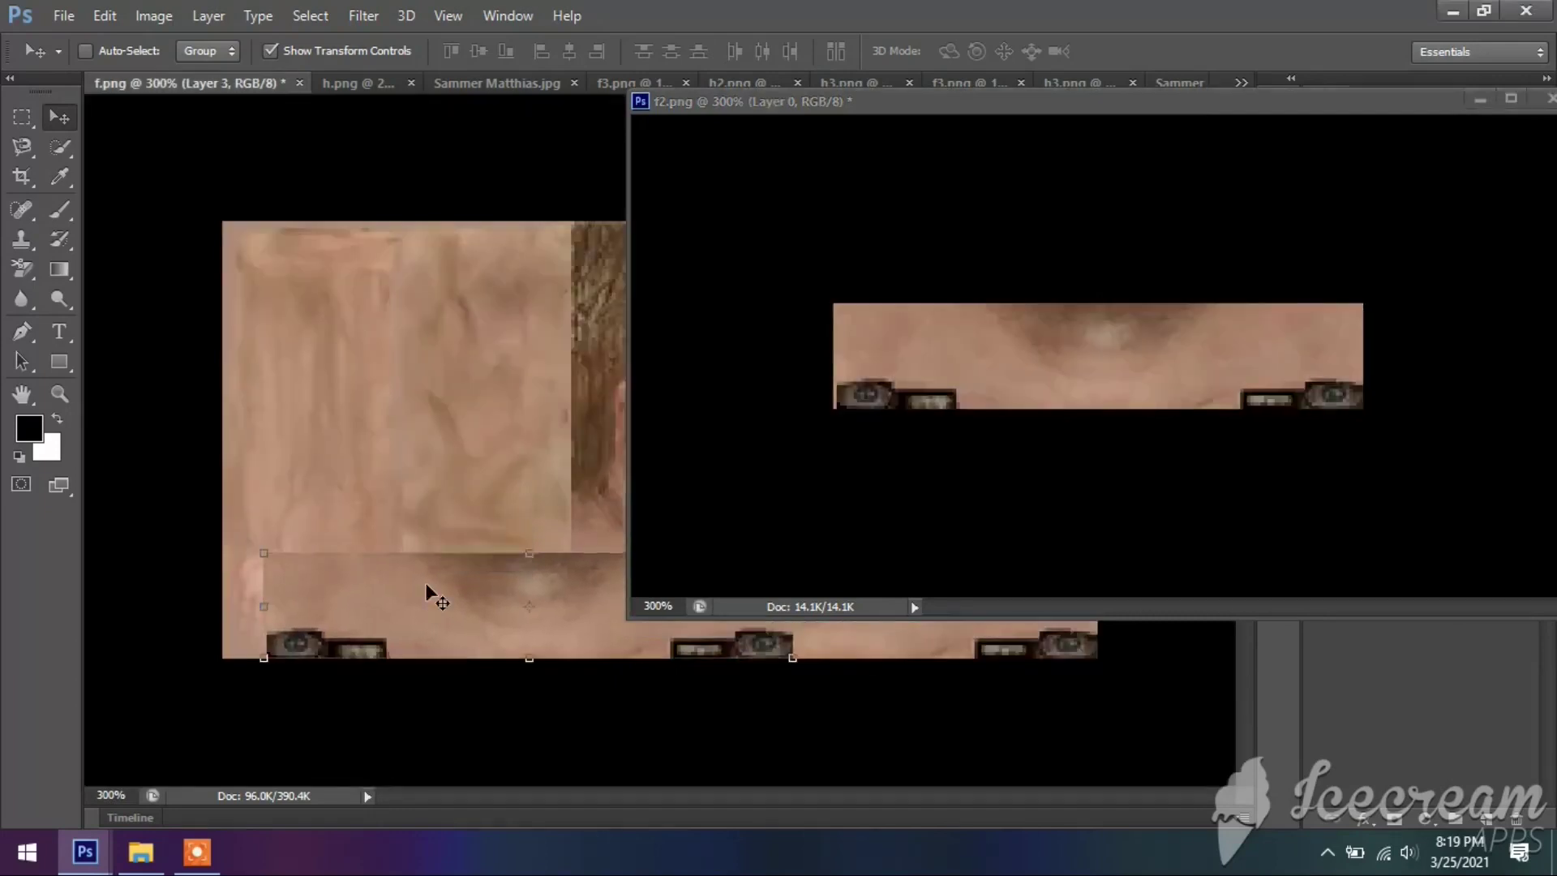
left_click(1538, 101)
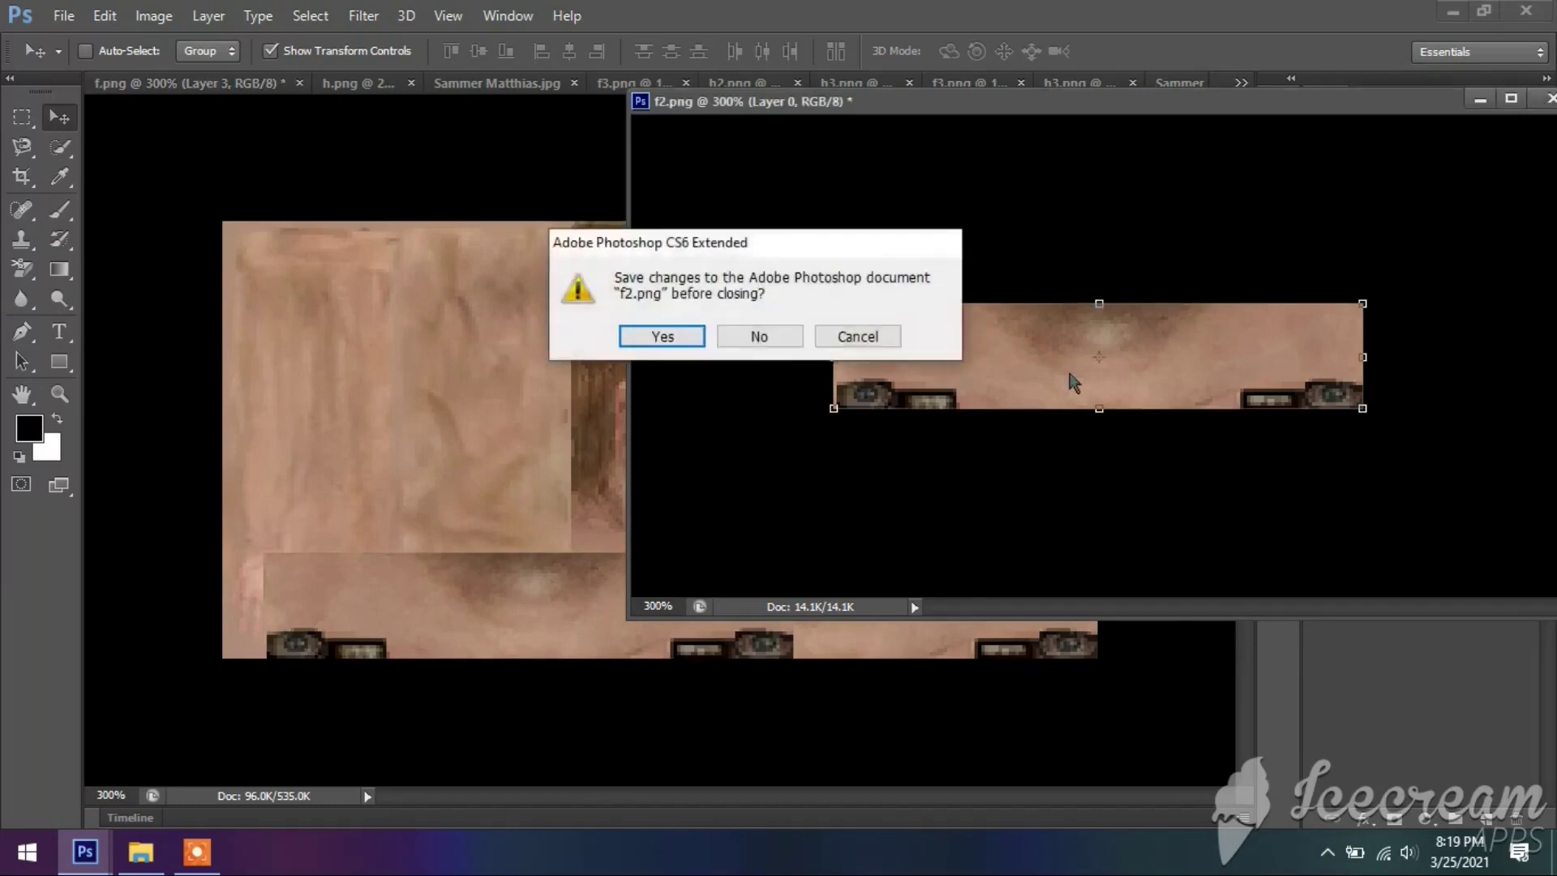
left_click(774, 340)
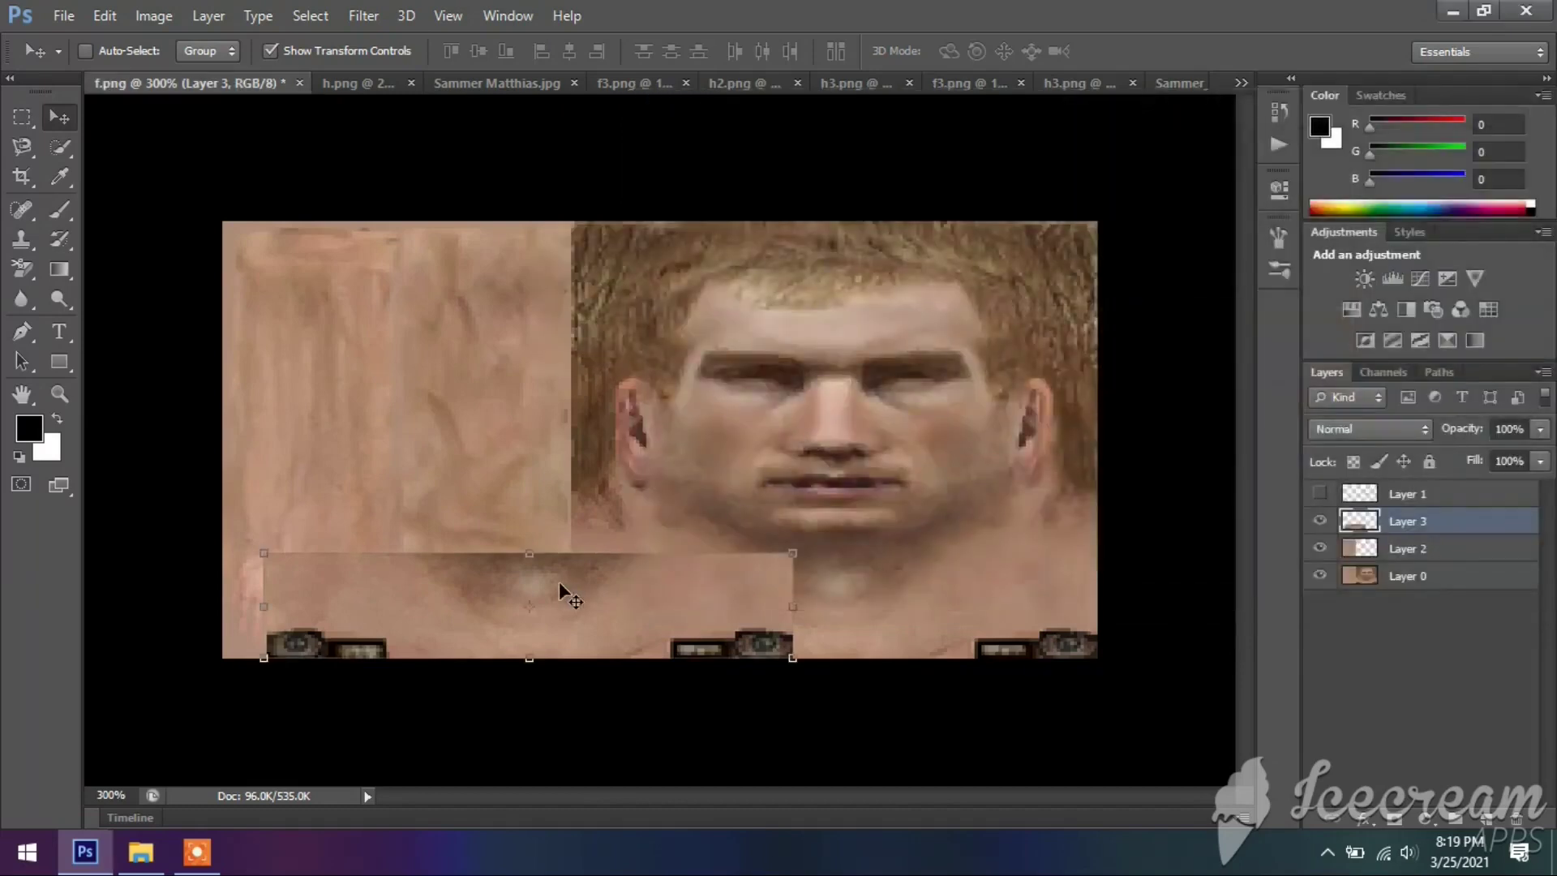
left_click_drag(558, 581, 864, 581)
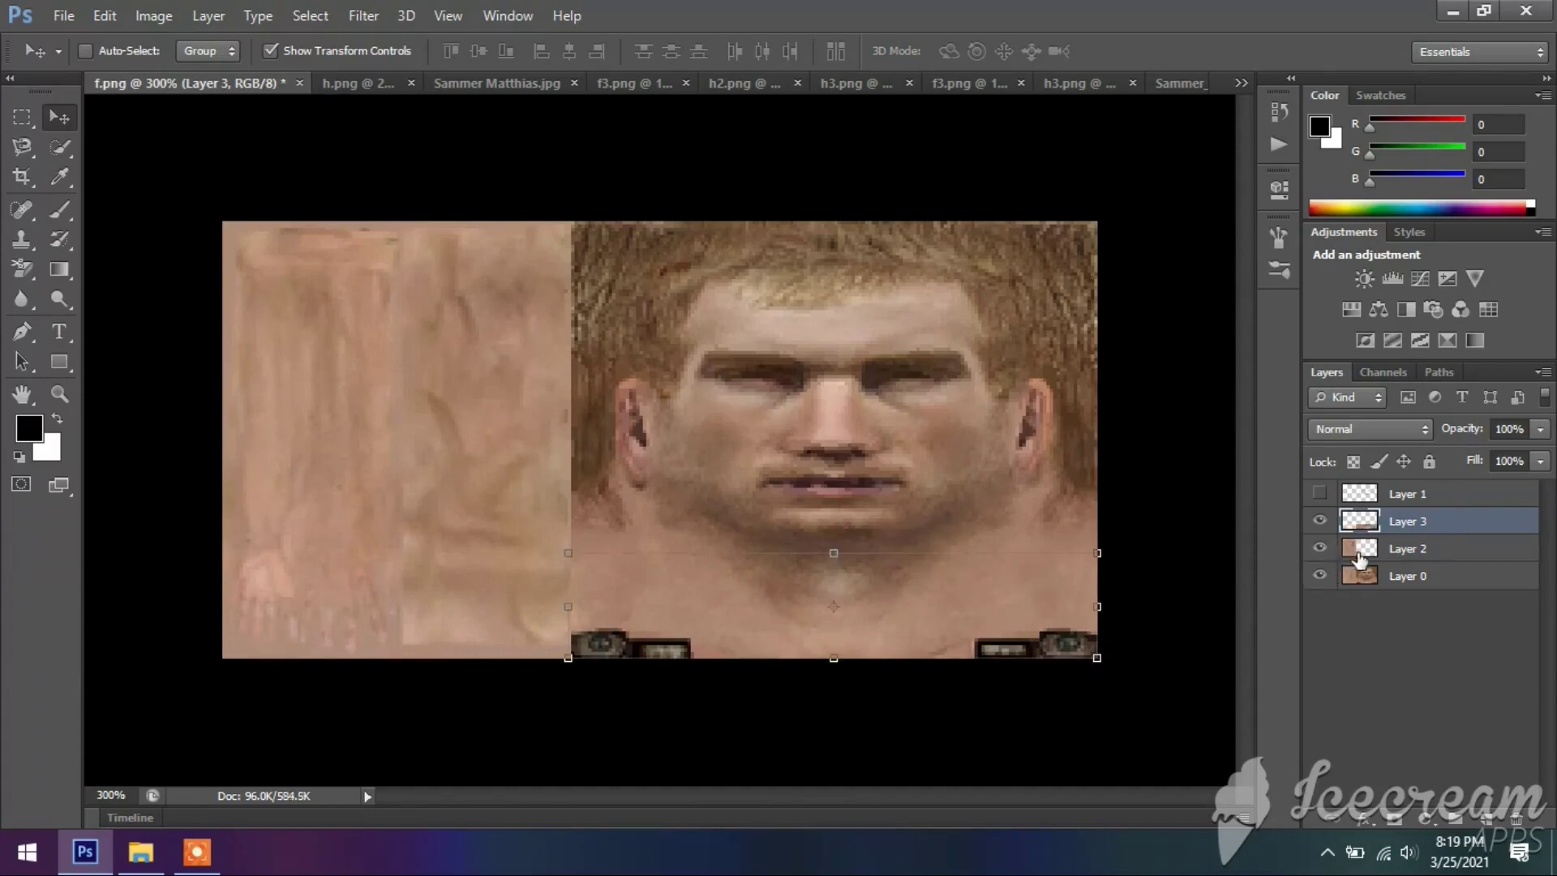
Step: Show Layer 1's outlines again and move Layer 1 down to just above Layer 0
left_click(1319, 492)
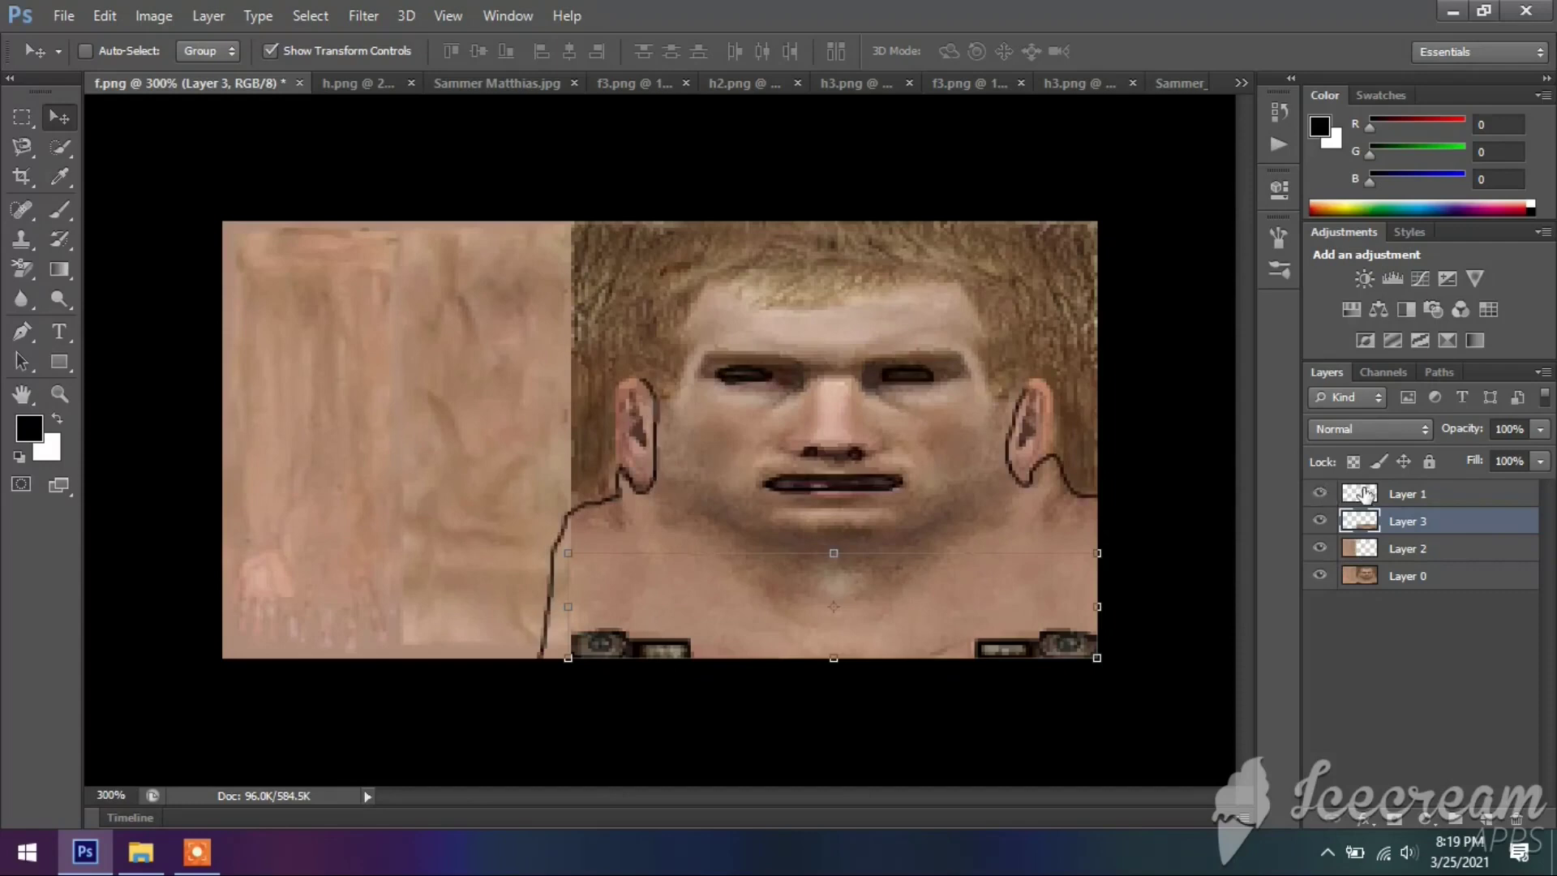
left_click_drag(1366, 493, 1372, 557)
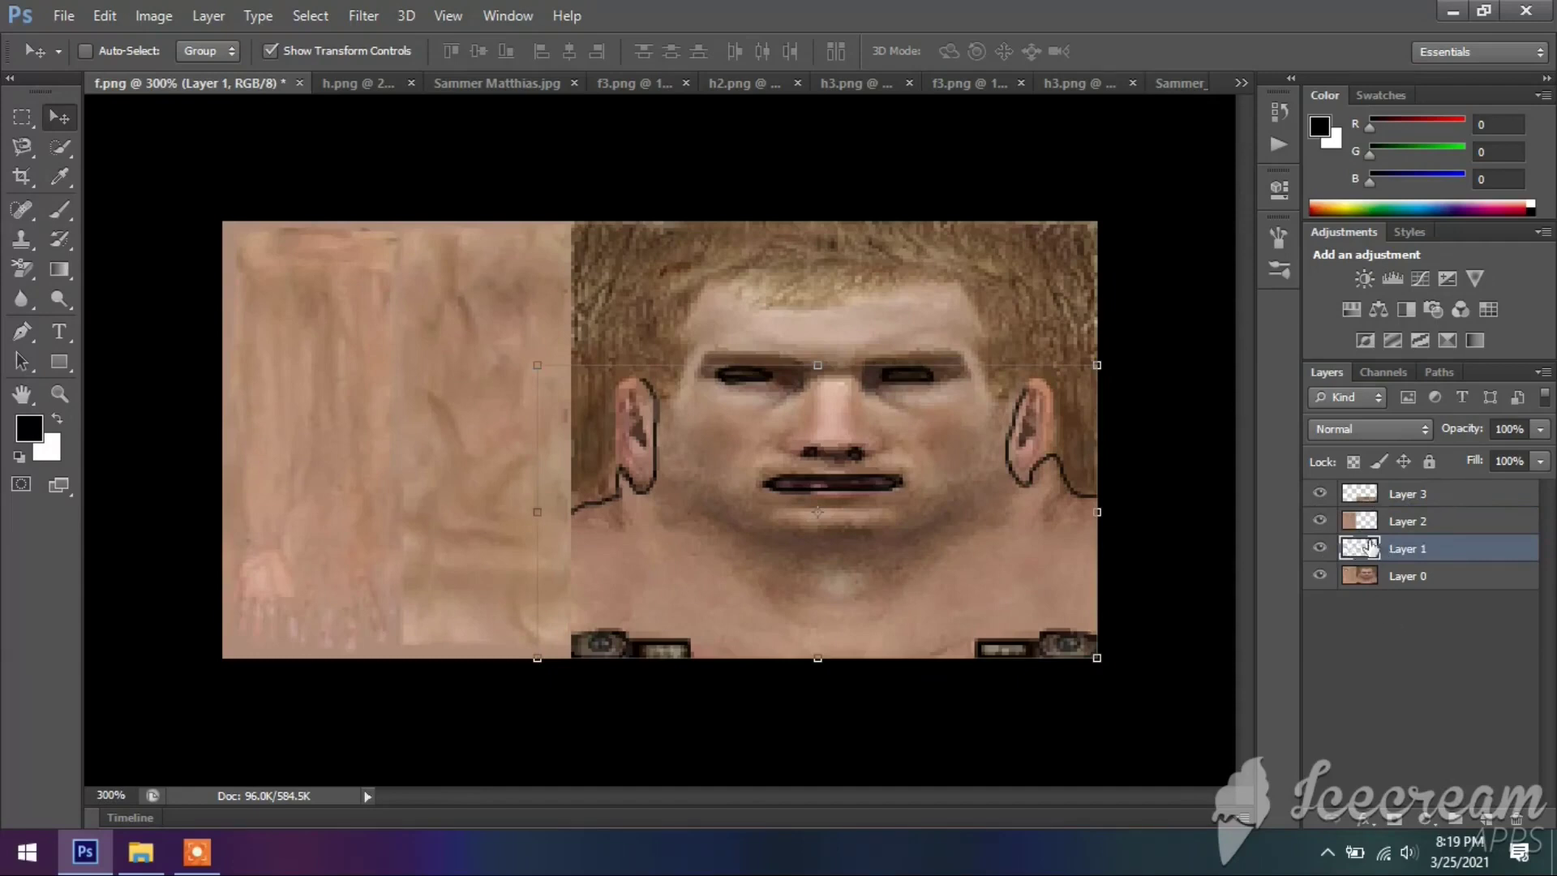
left_click(21, 117)
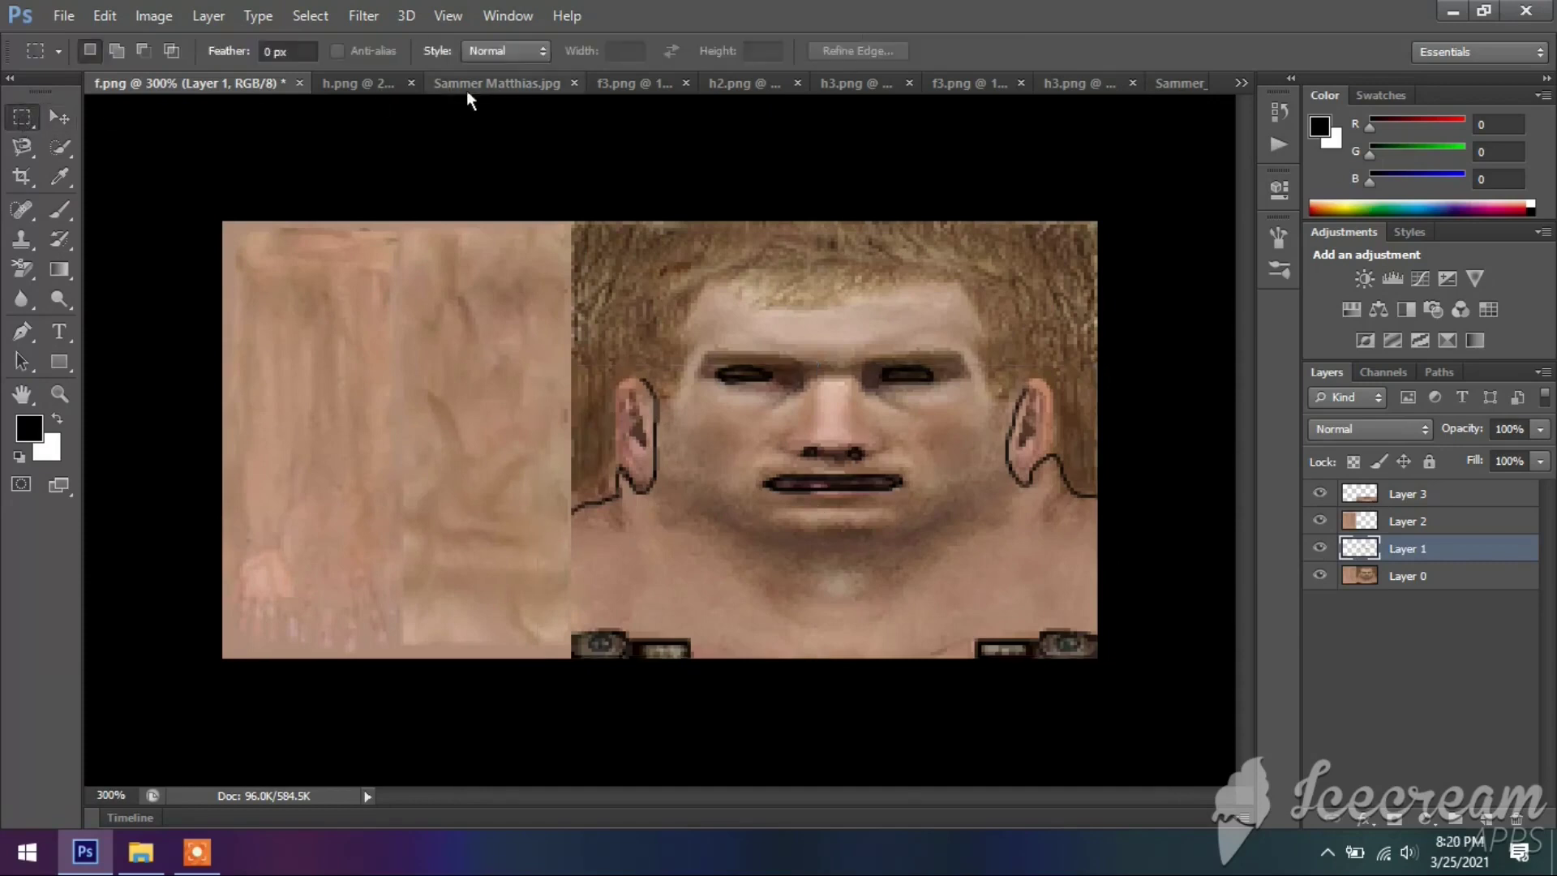
left_click(492, 86)
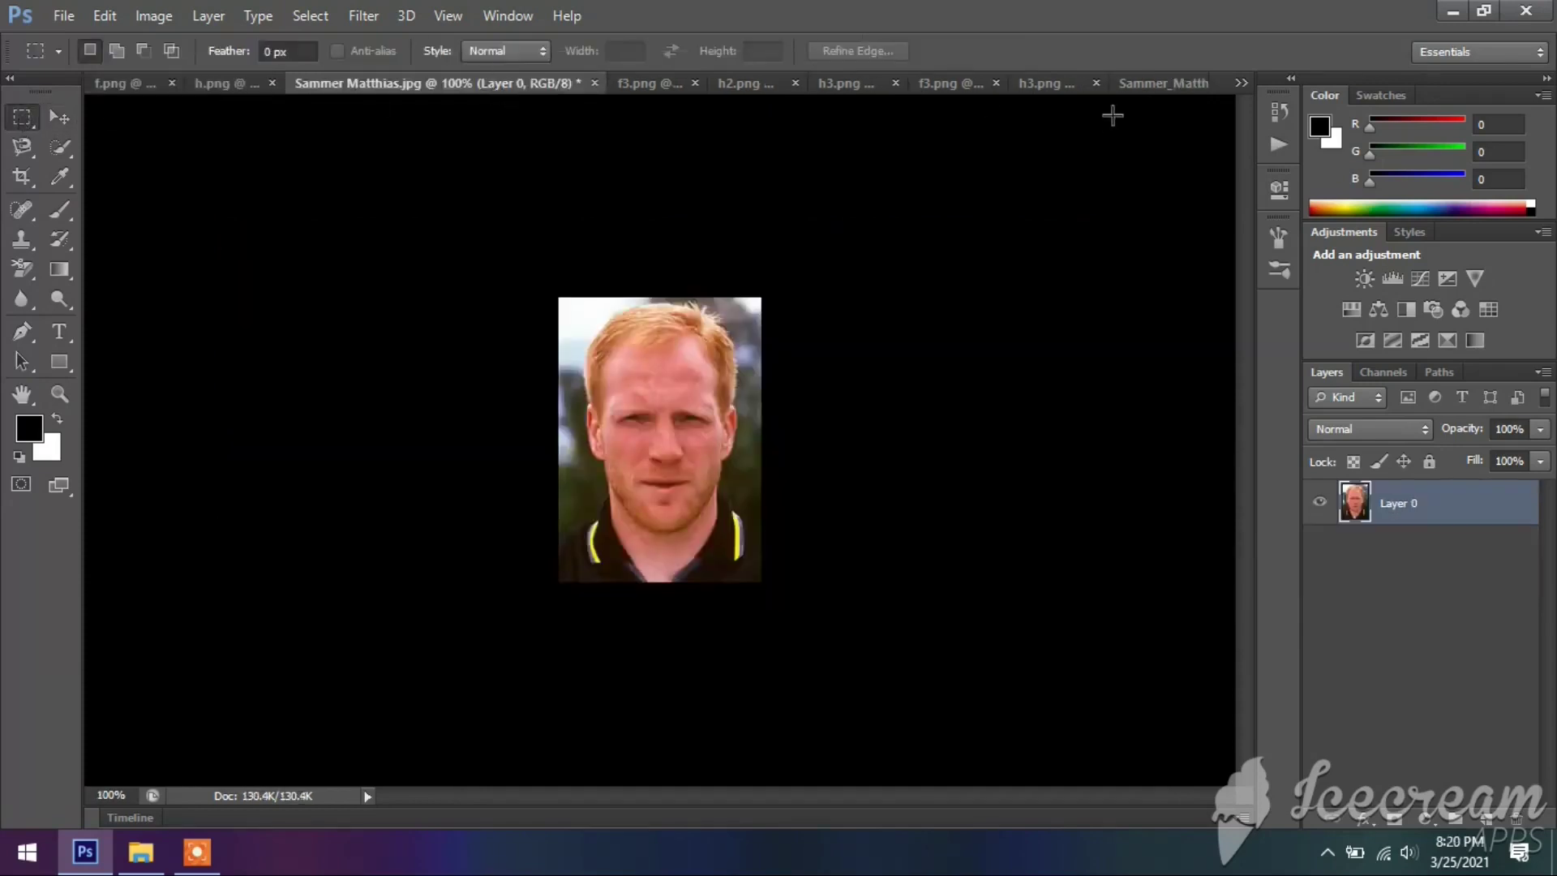
Step: Move the removebg-preview cutout to second place and float it in its own window beside f.png
left_click_drag(1147, 88, 534, 91)
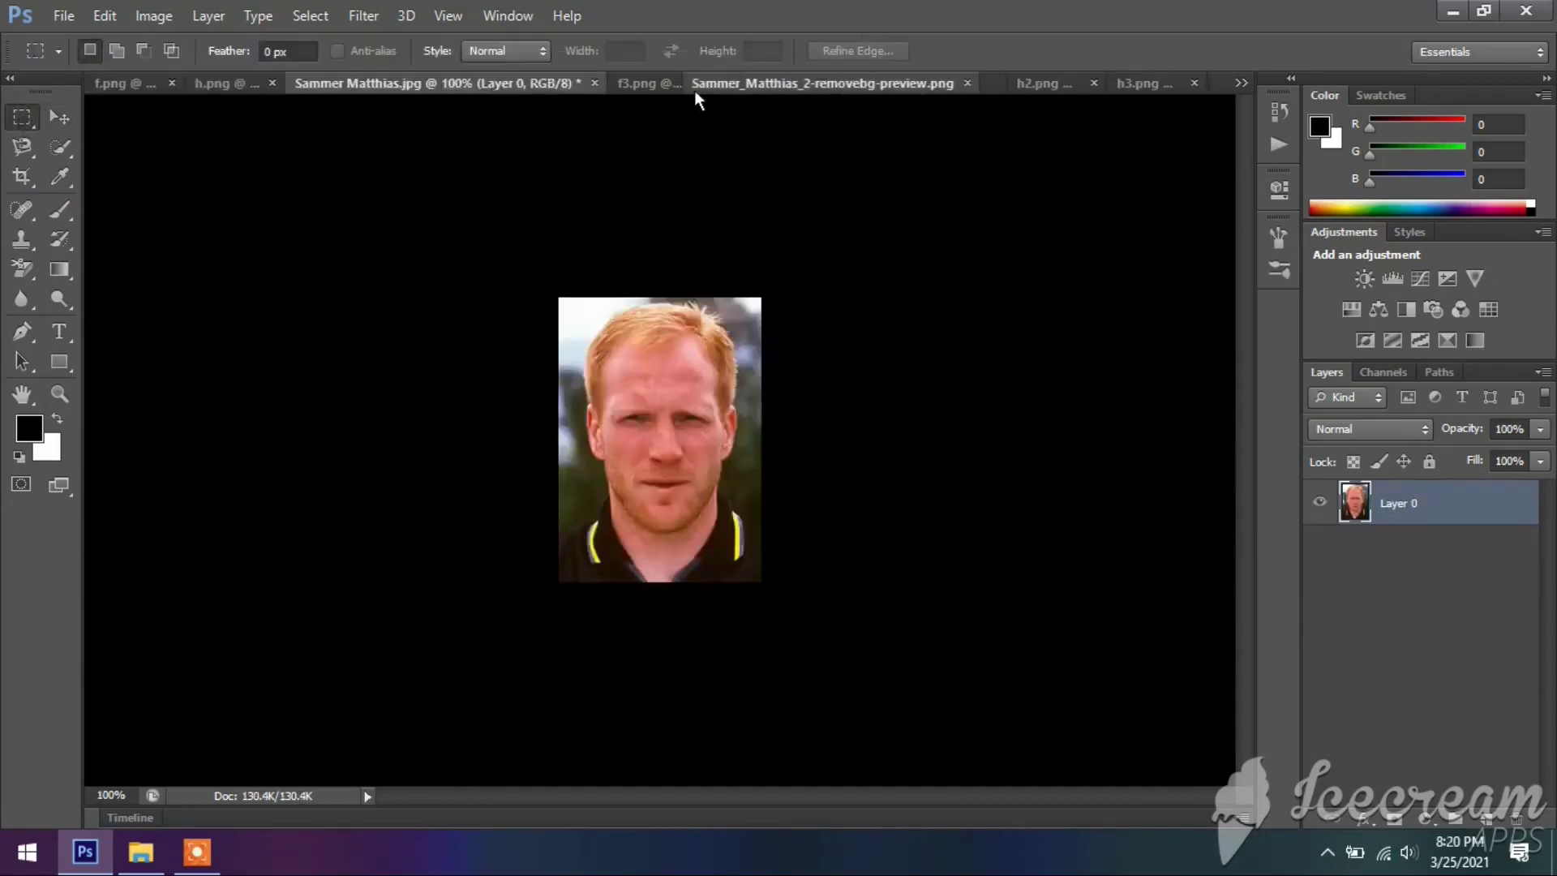
left_click_drag(534, 86, 315, 86)
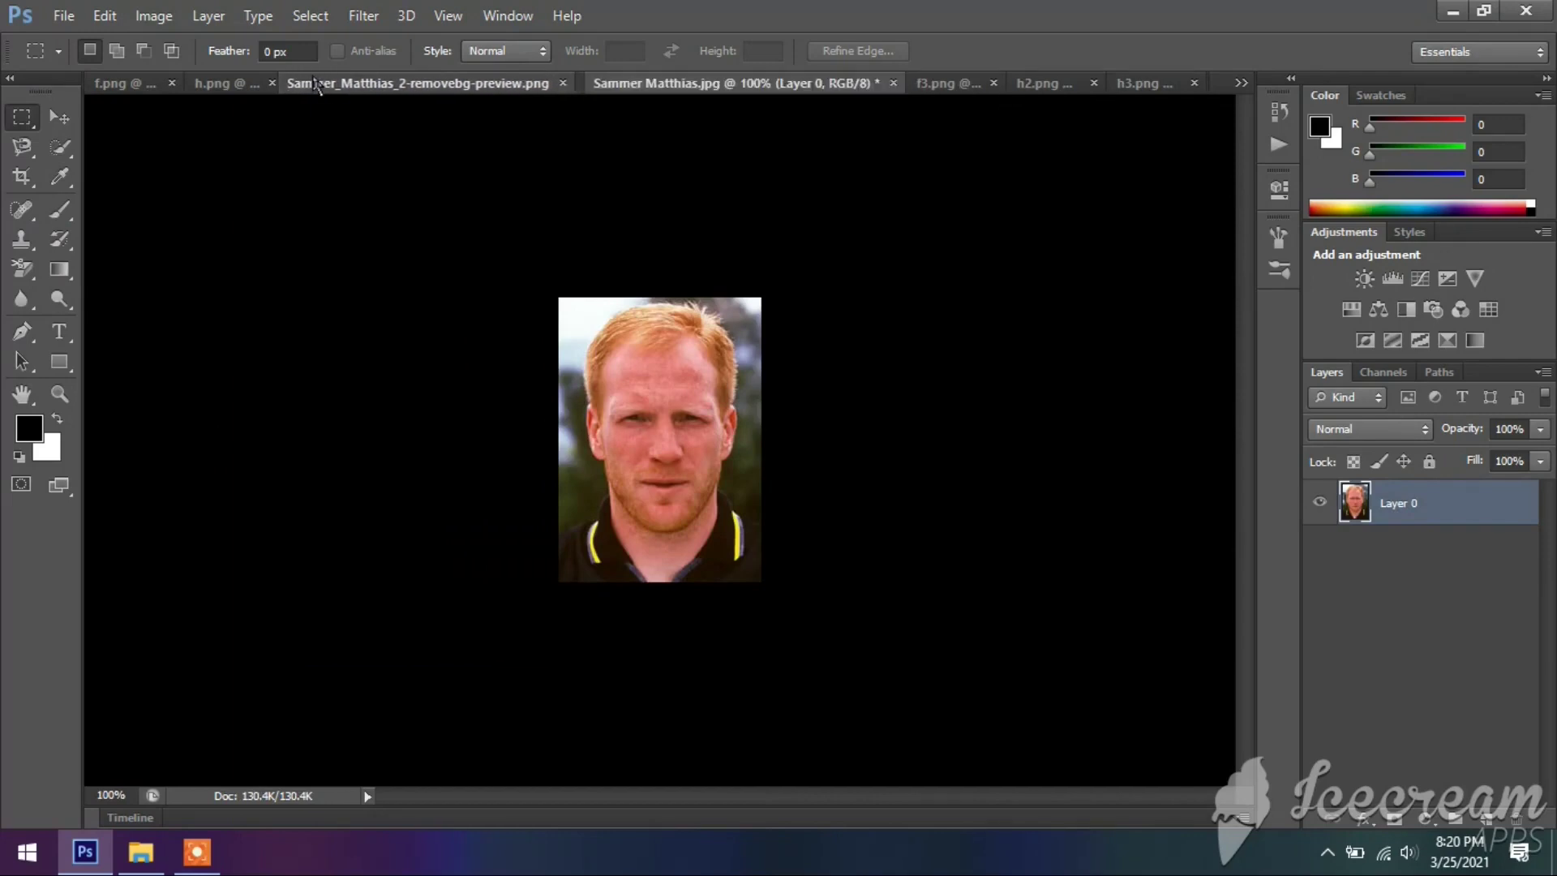
left_click(375, 84)
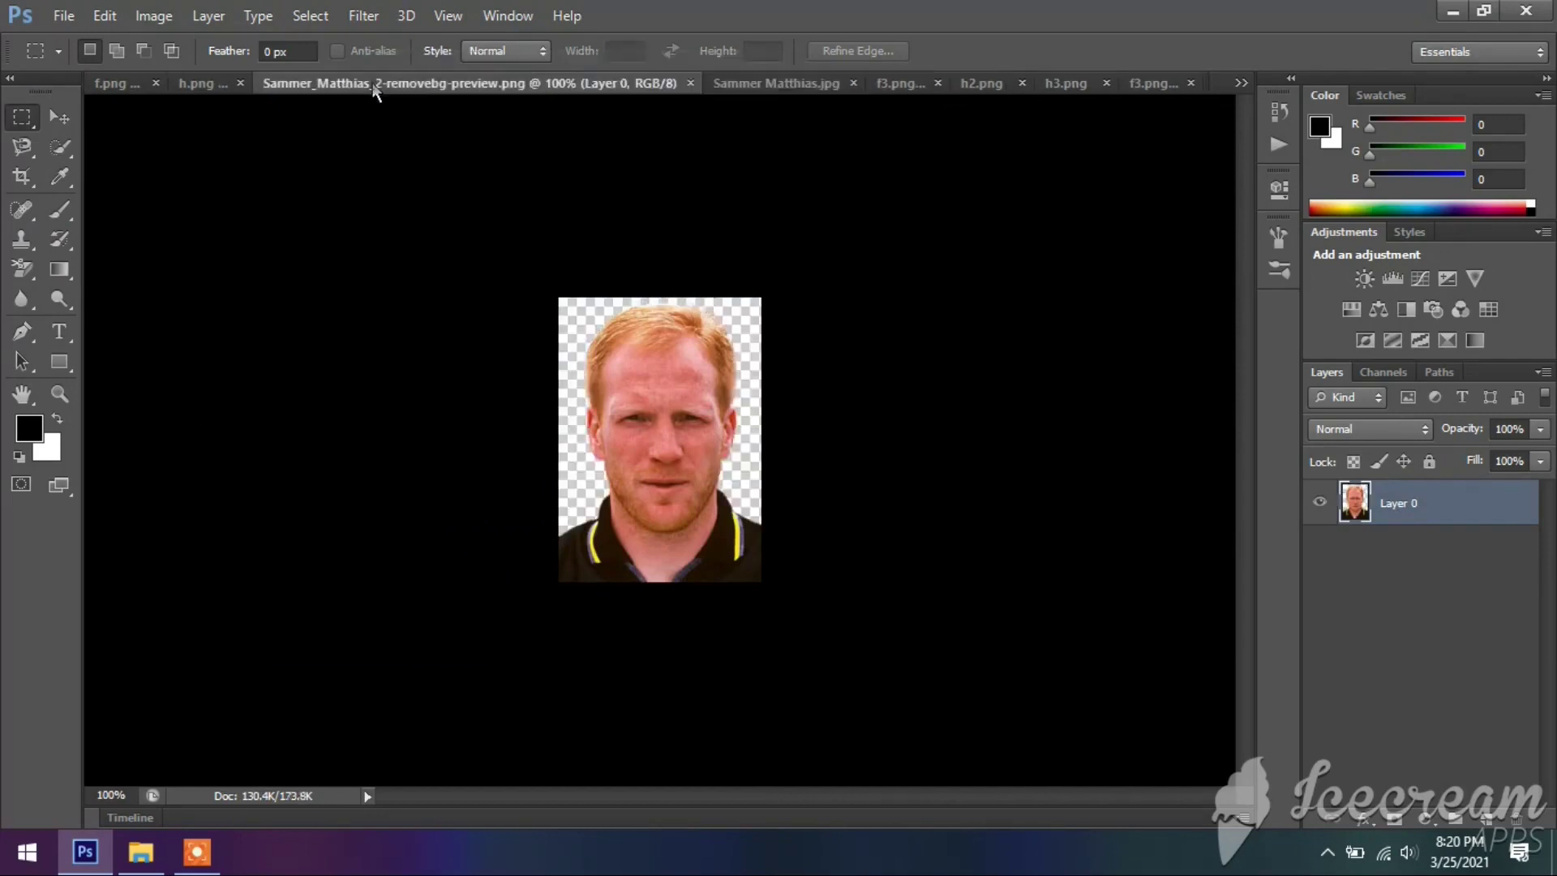
left_click_drag(397, 93, 1136, 254)
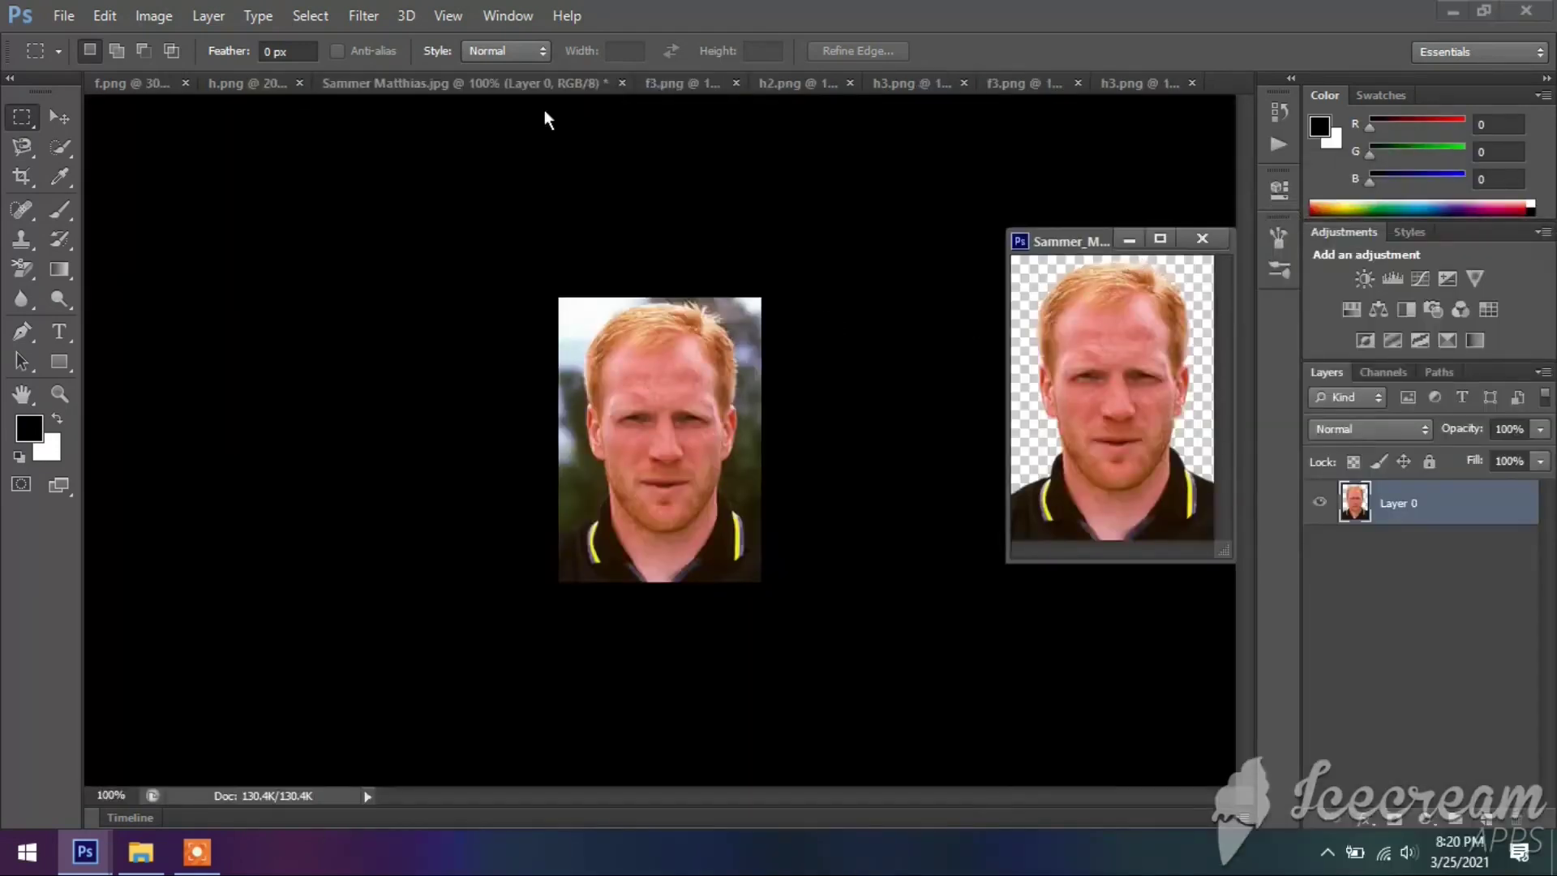
left_click(132, 86)
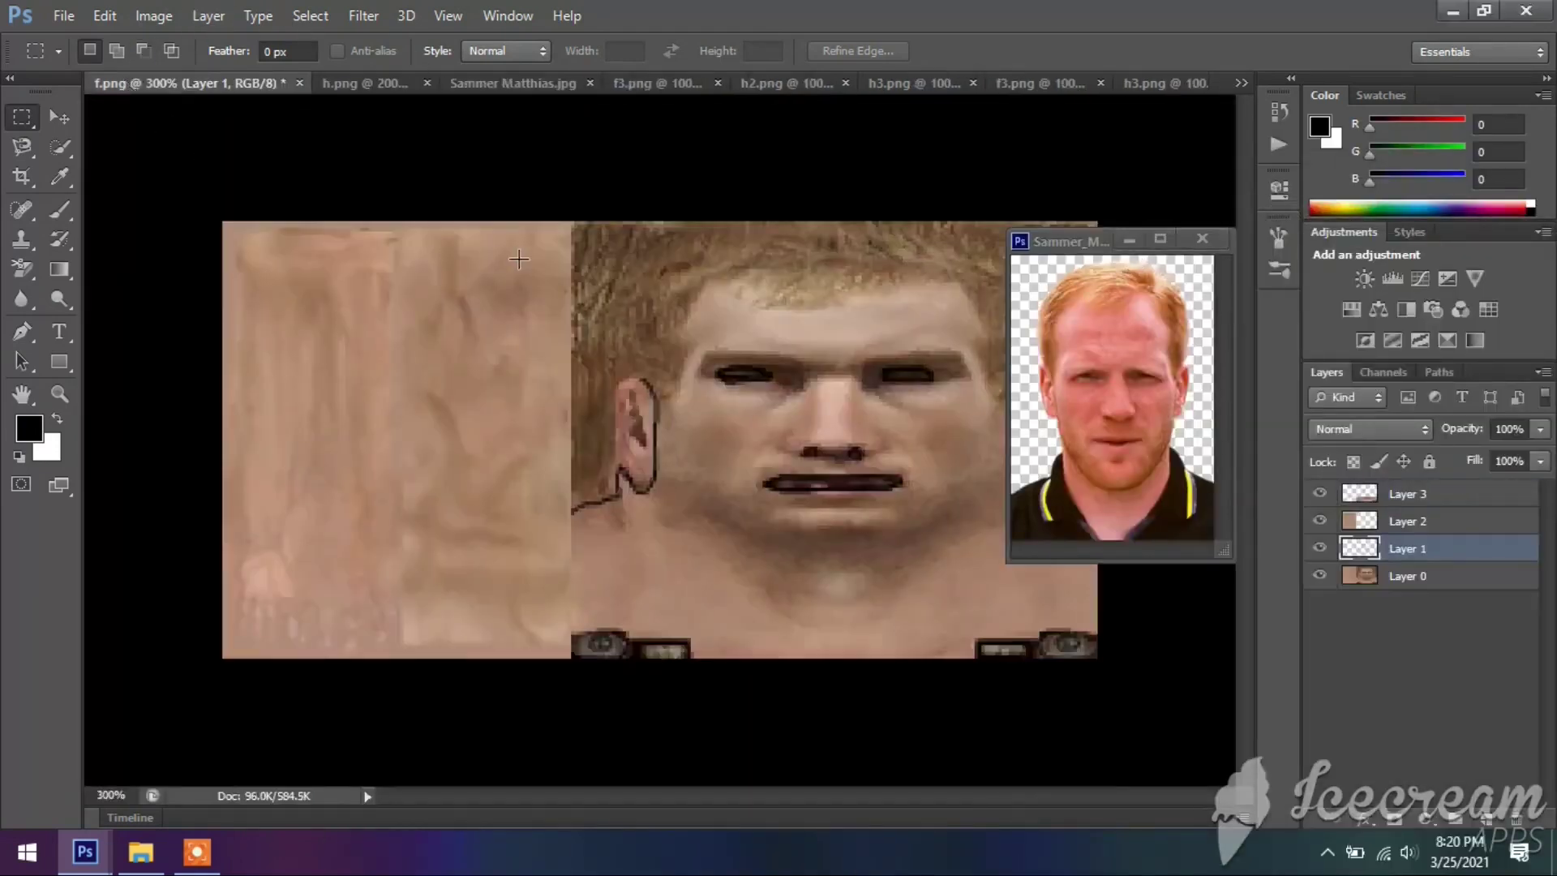
Step: Drag the cutout onto f.png as Layer 4, minimize its window, hide Layer 3, and shrink the photo
left_click(60, 119)
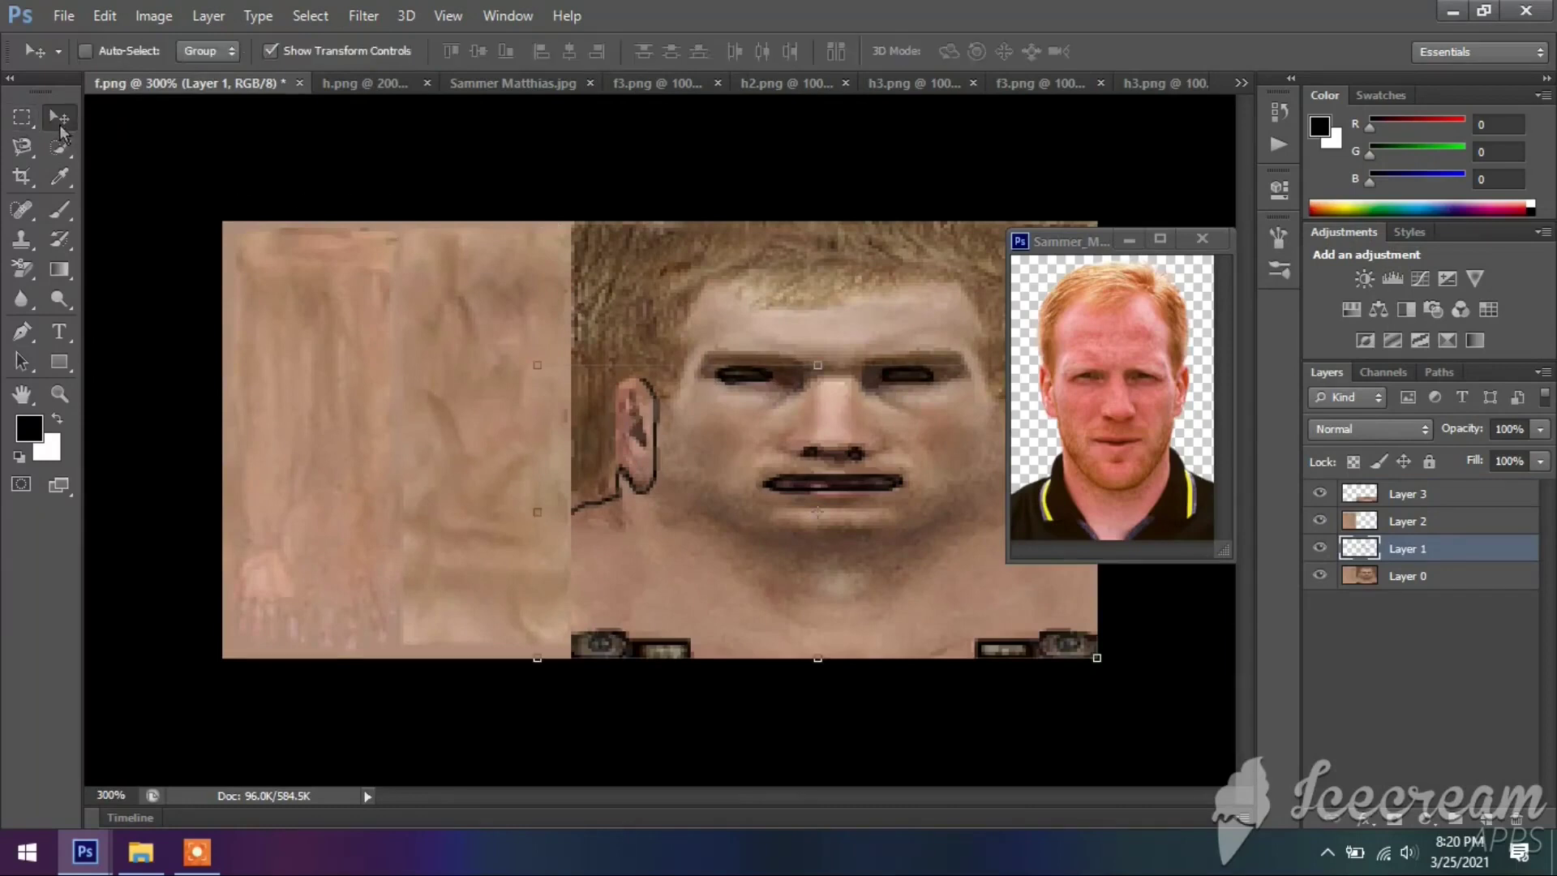
left_click(1108, 316)
left_click_drag(1104, 318, 805, 405)
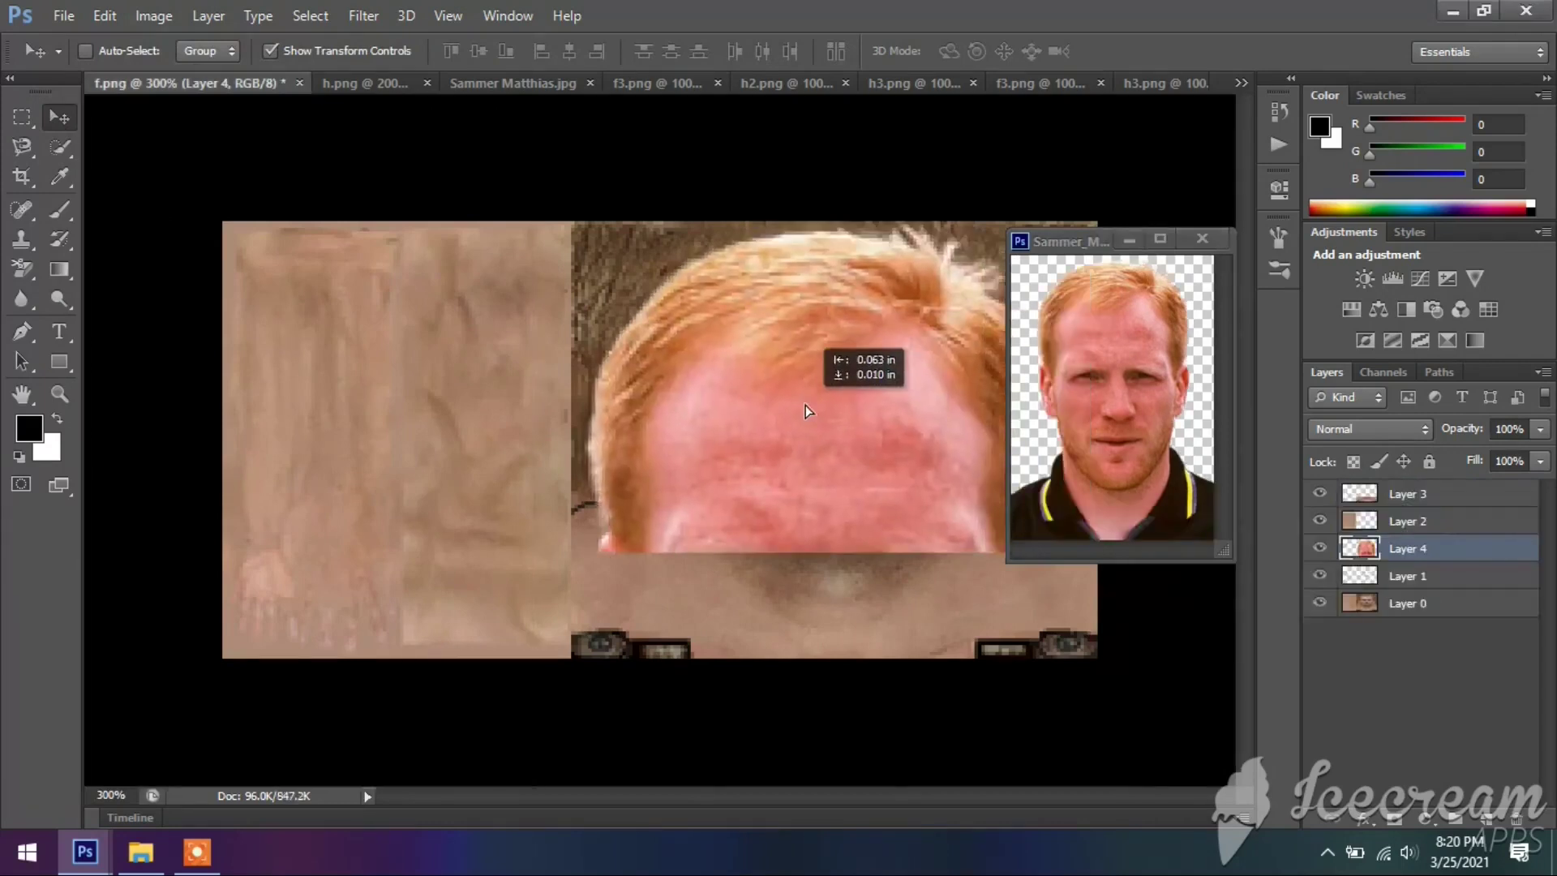
left_click_drag(806, 406, 804, 403)
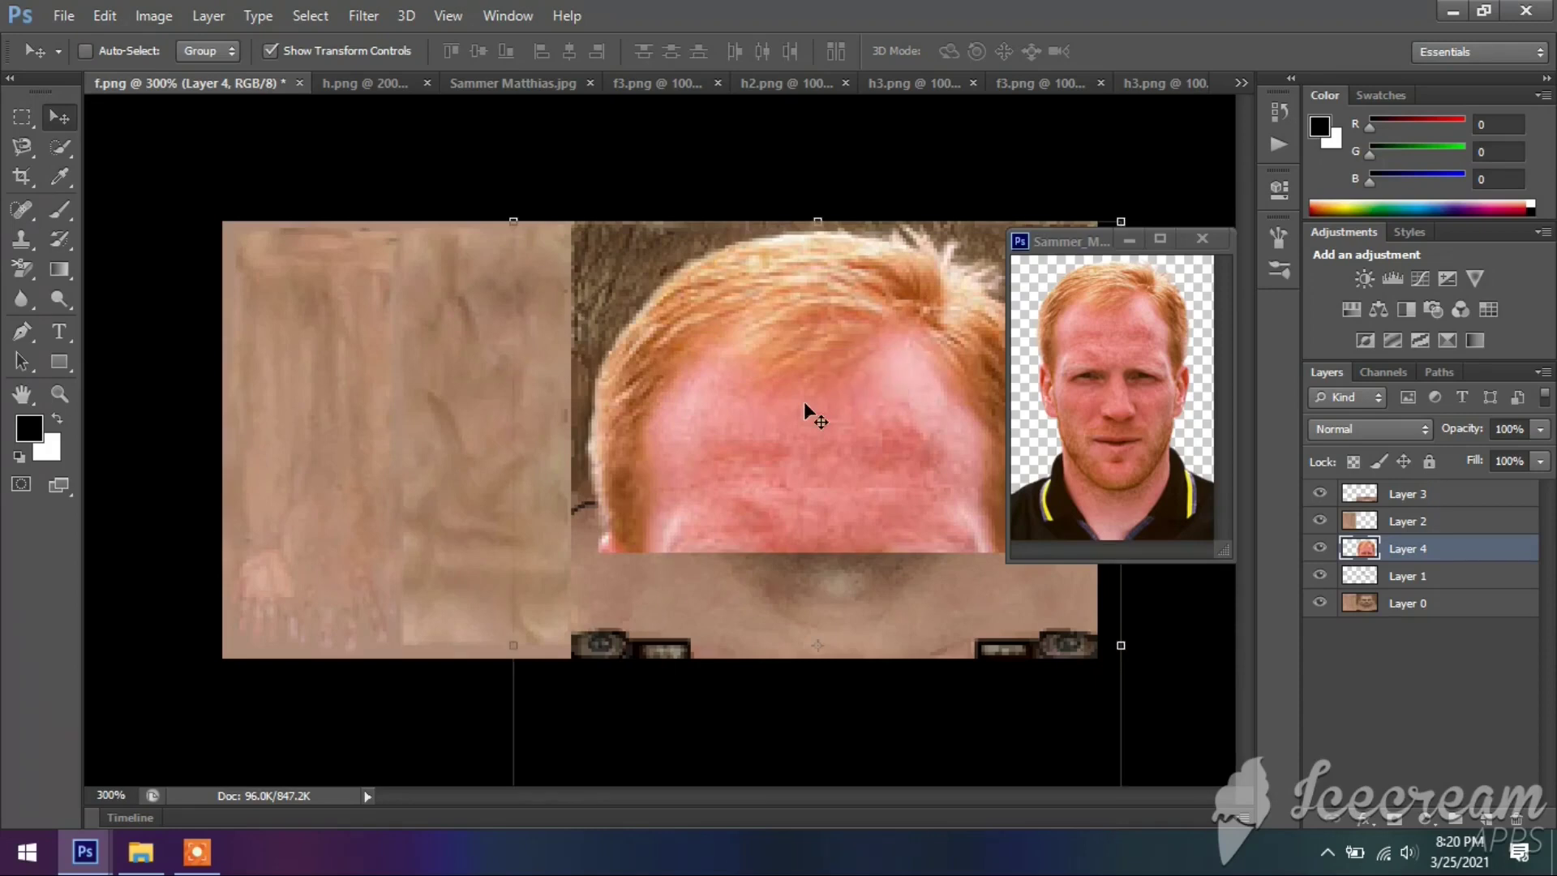
left_click(1129, 242)
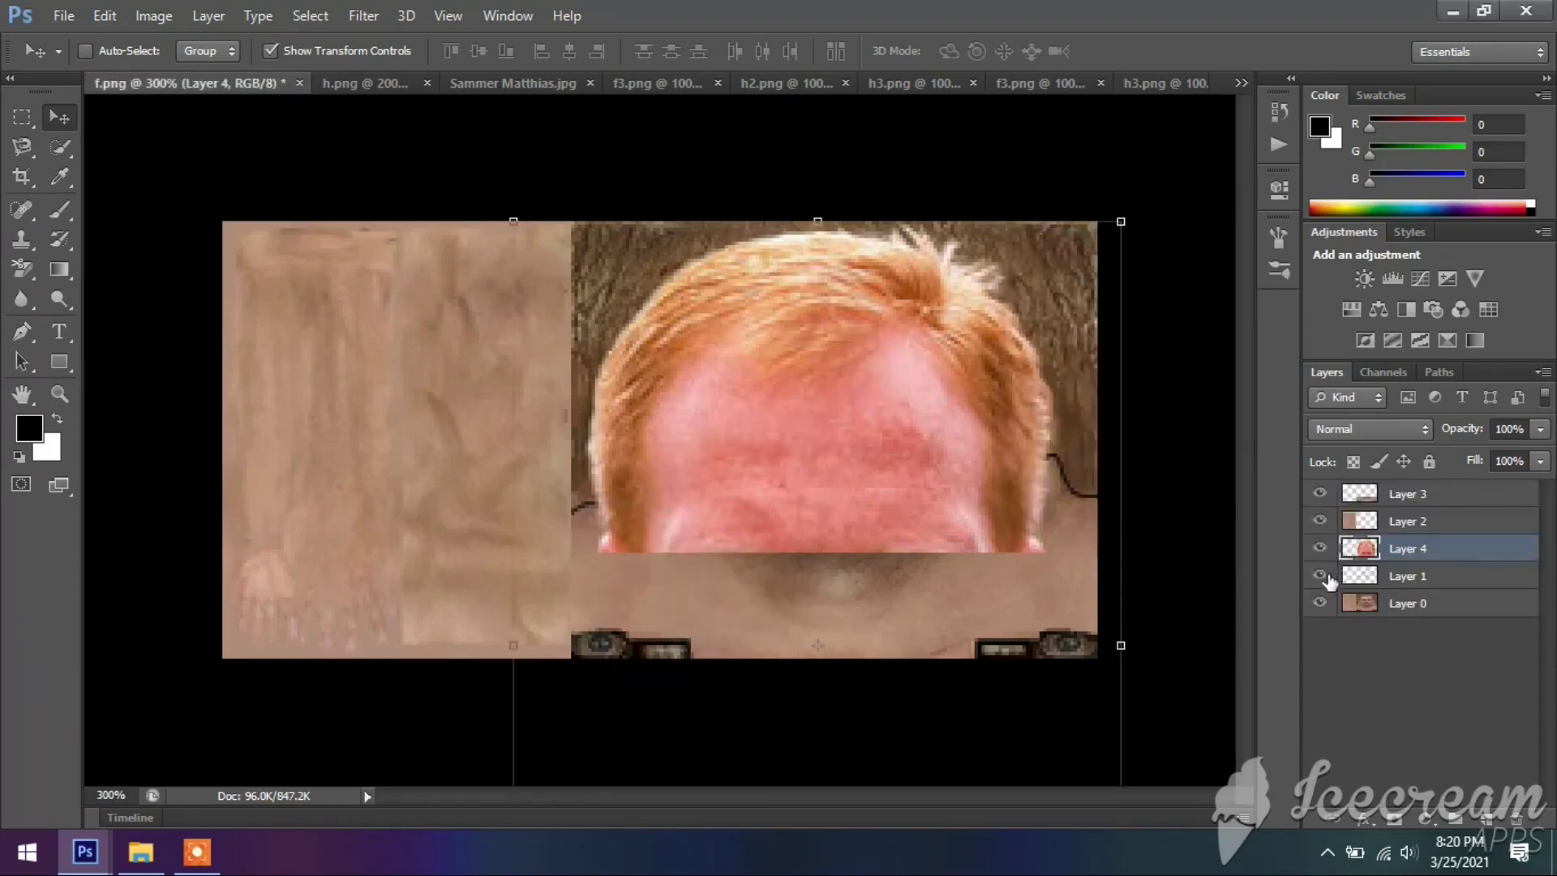
left_click(1319, 494)
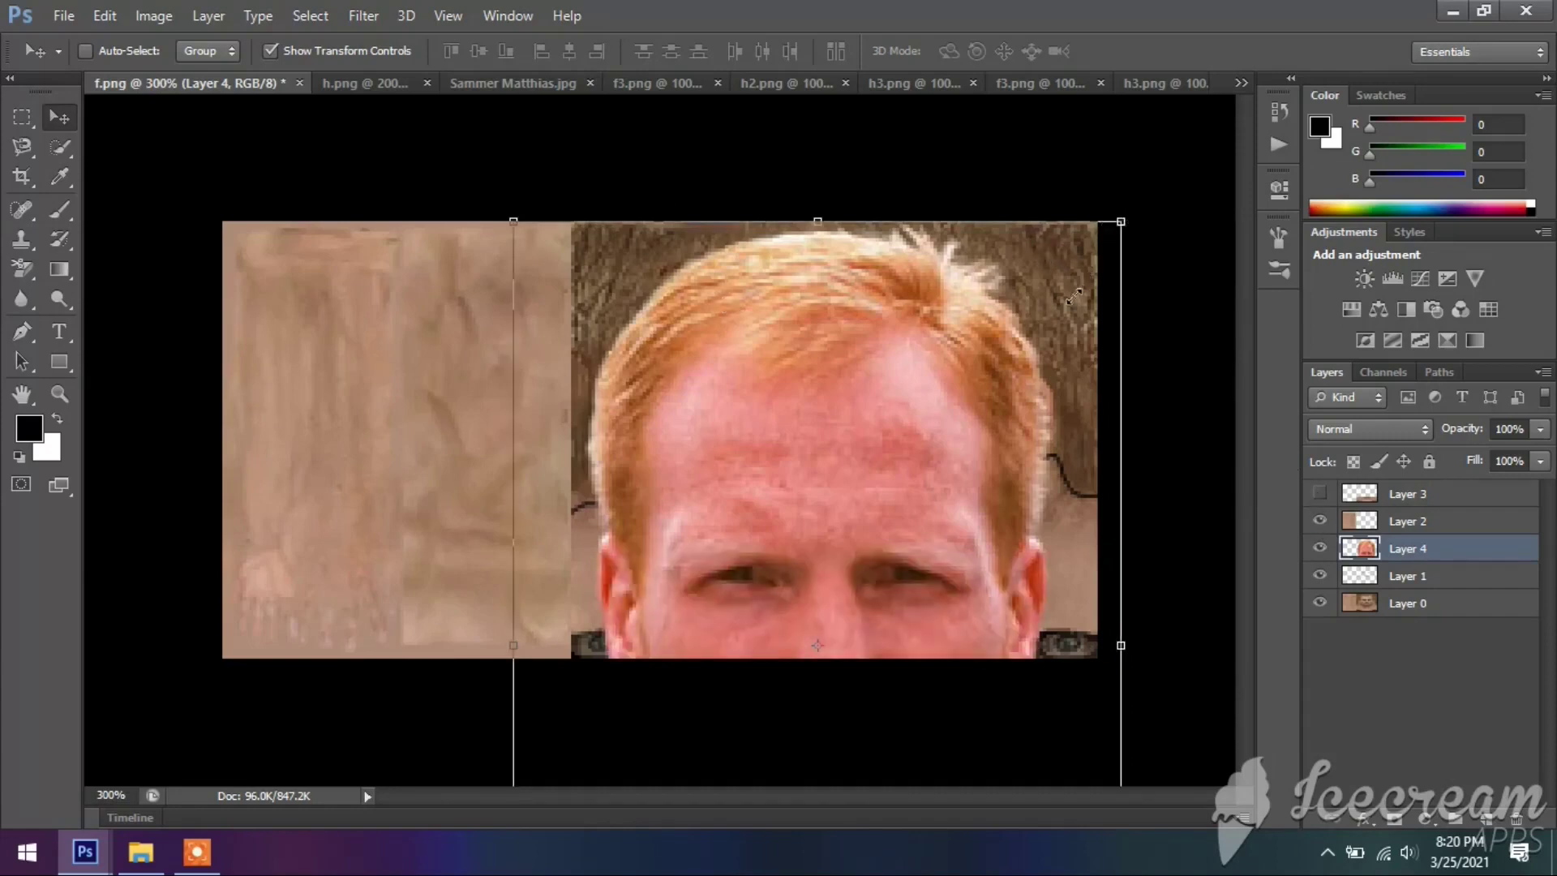
left_click_drag(1078, 292, 994, 448)
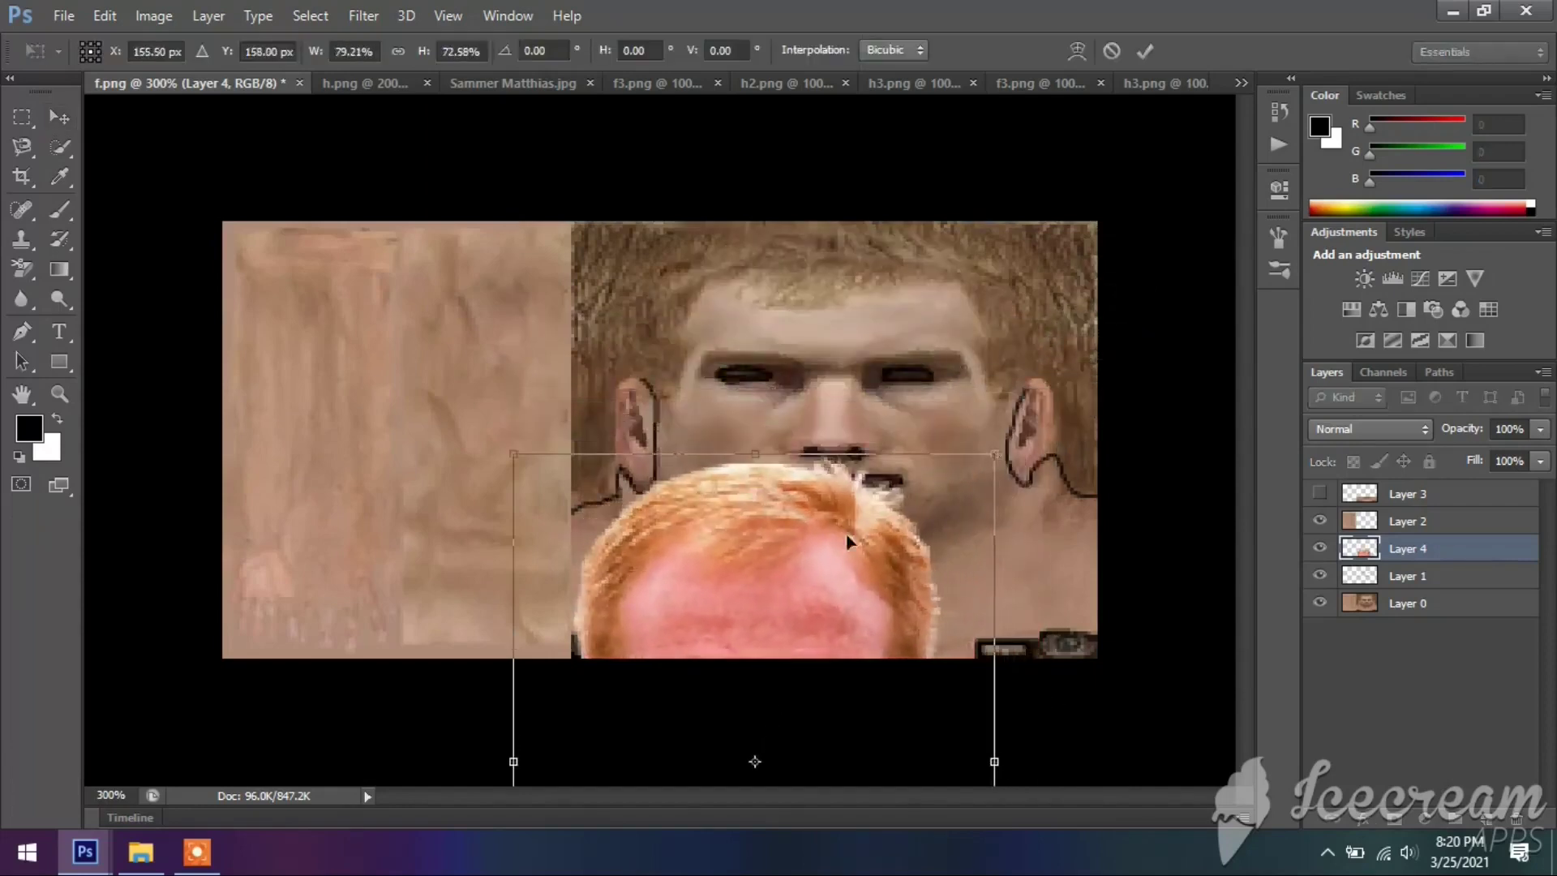
Step: Shrink and move Layer 4 over the face, apply the transform, and put Layer 1 above it
left_click_drag(848, 539, 899, 319)
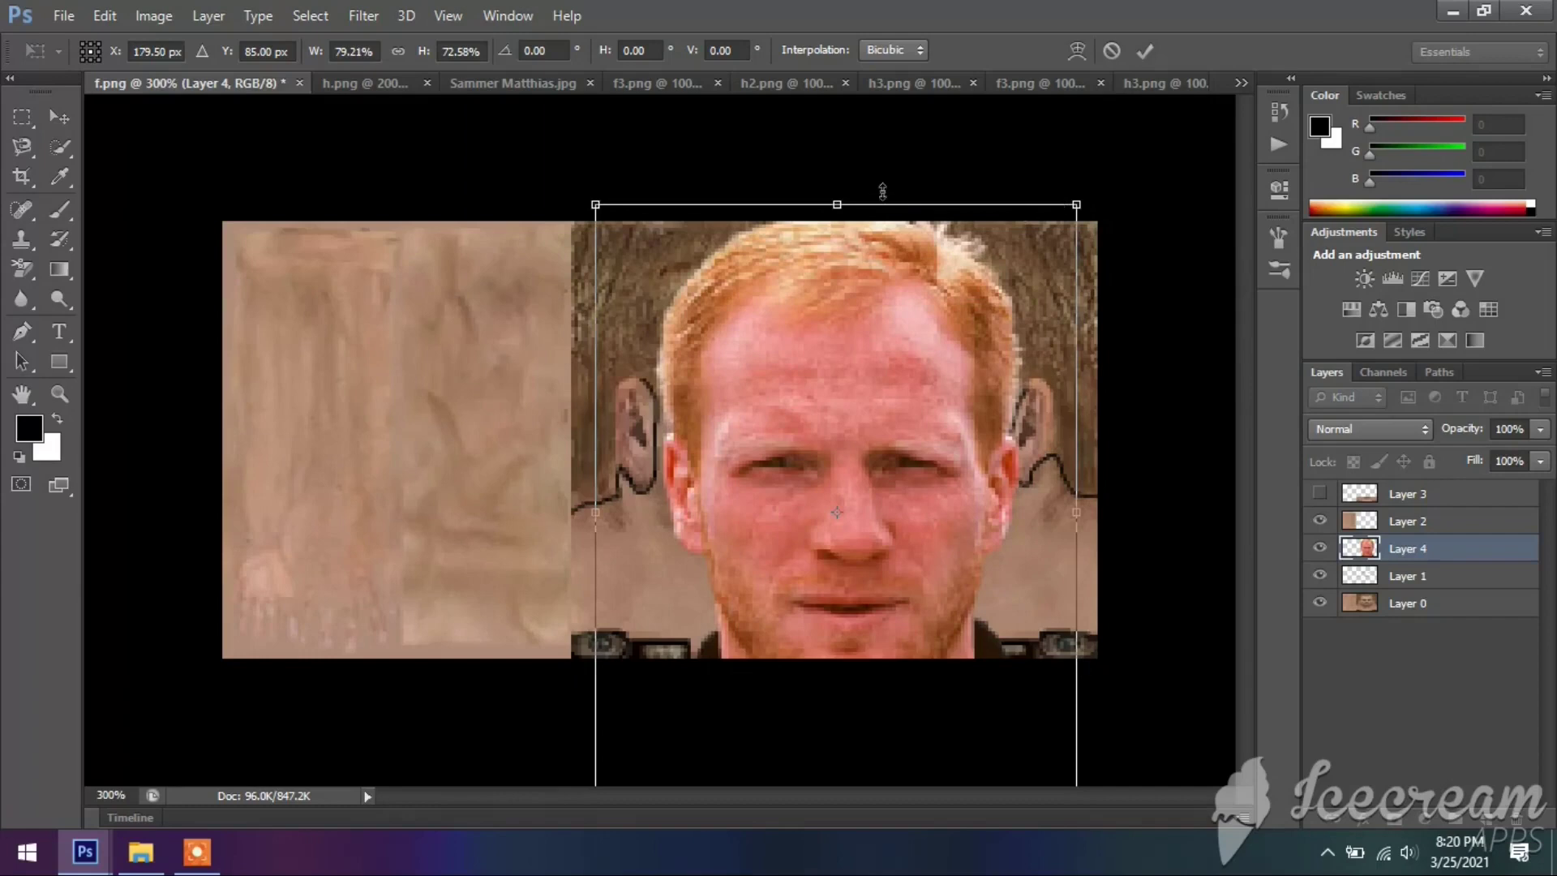
left_click_drag(836, 204, 837, 255)
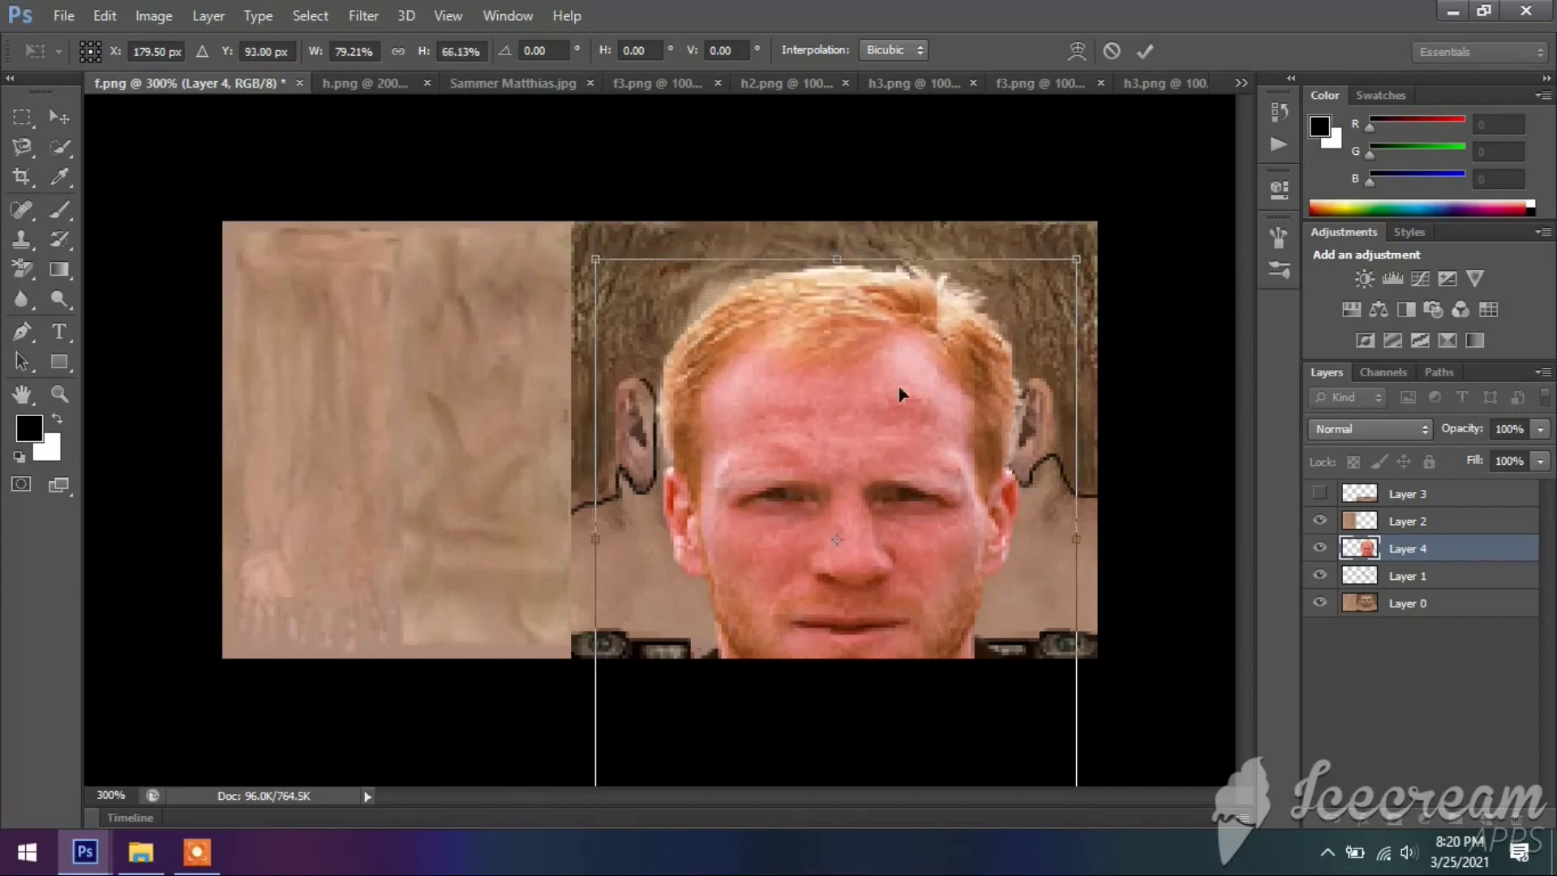
left_click_drag(890, 399, 881, 370)
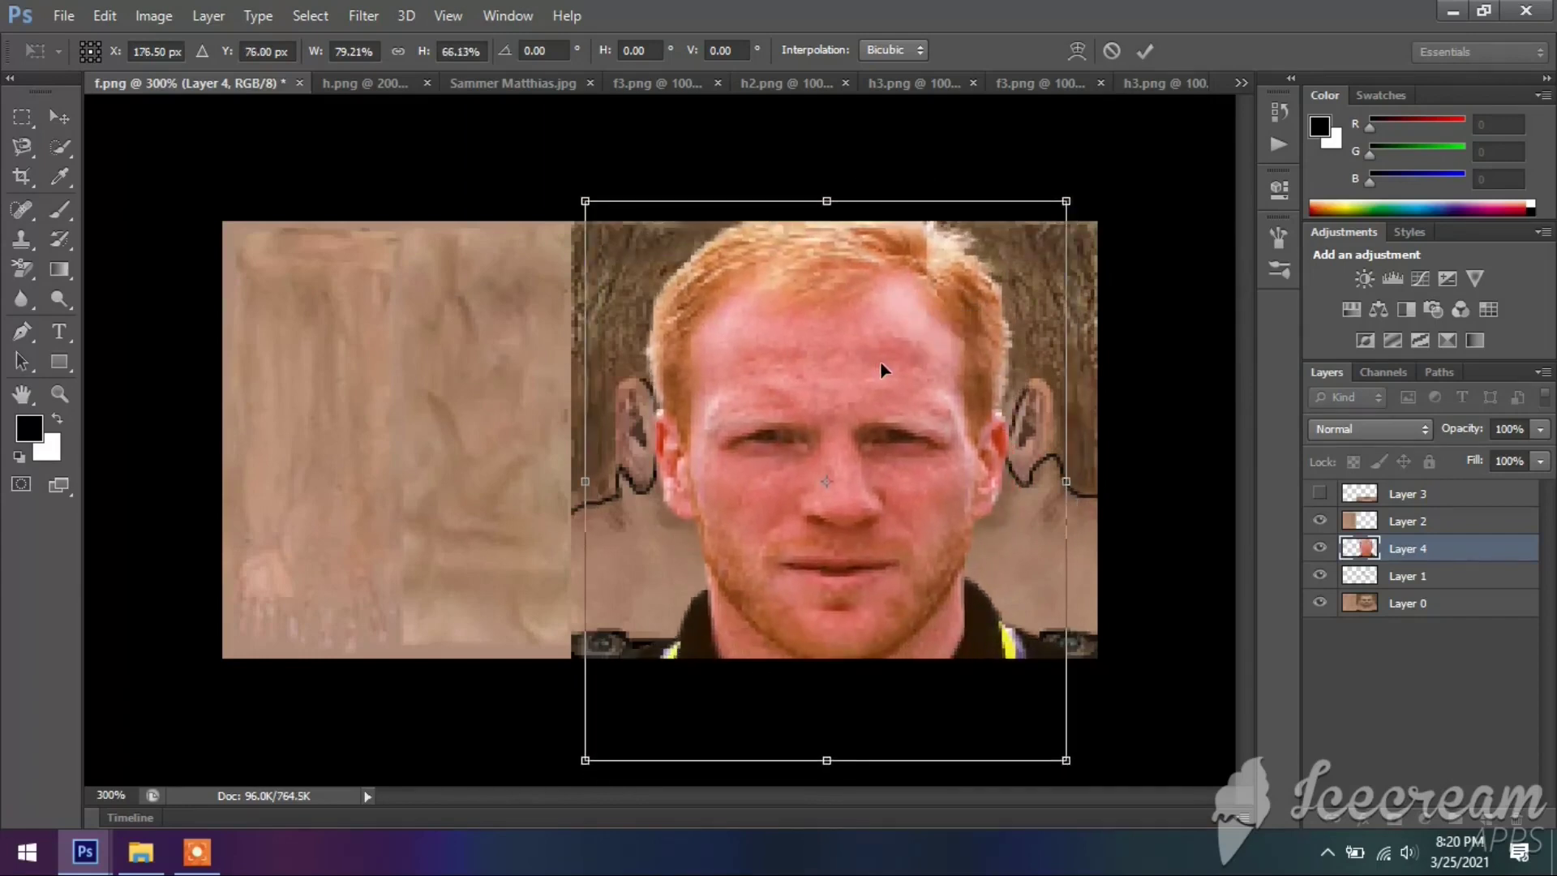
left_click_drag(827, 205, 827, 255)
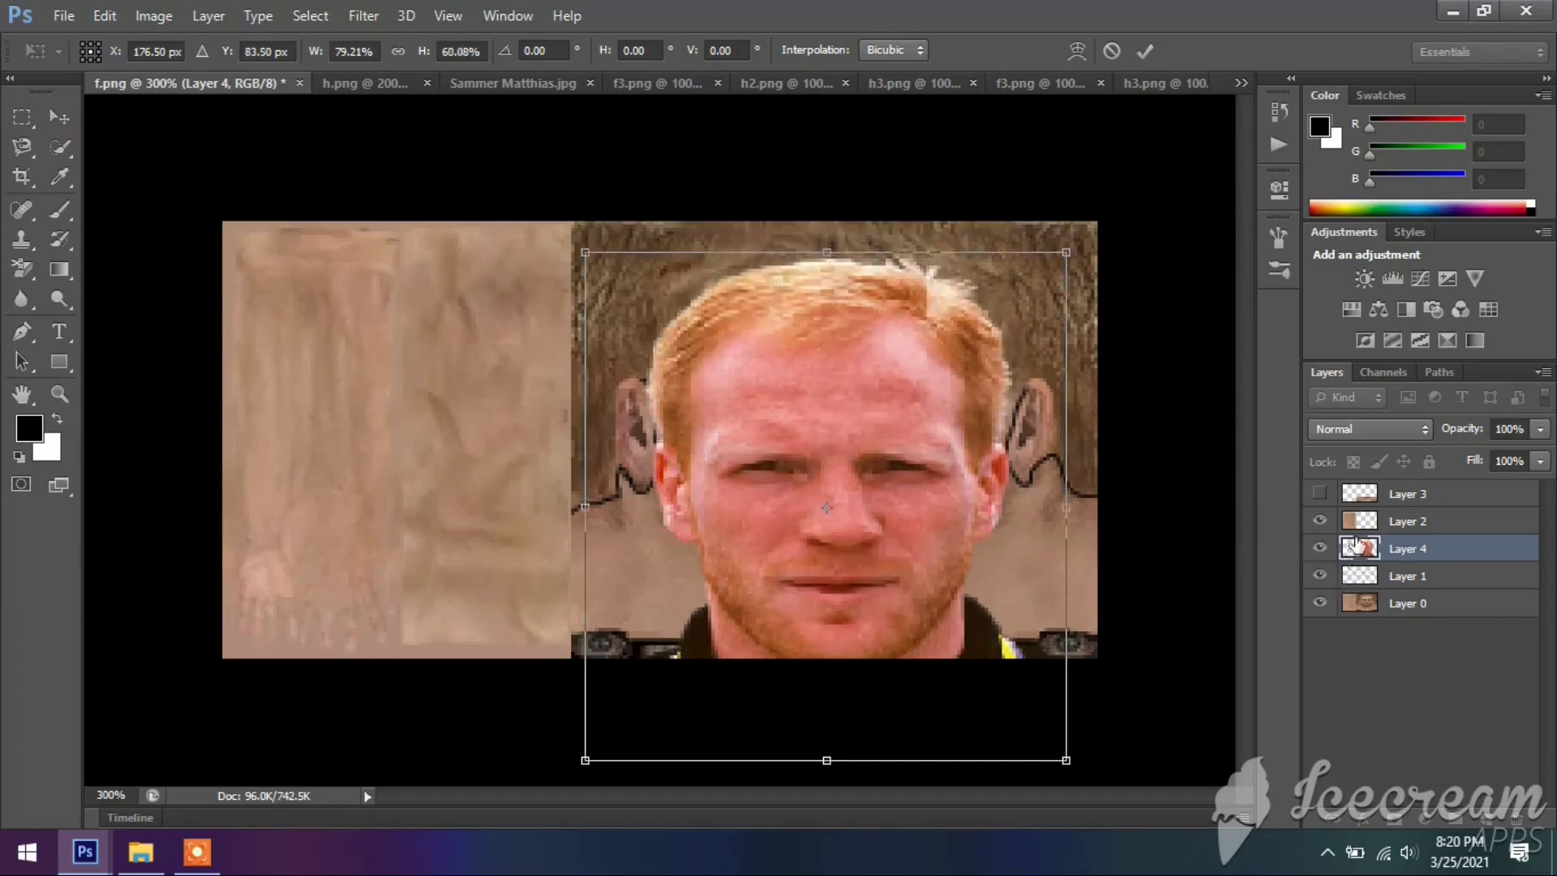
left_click(58, 120)
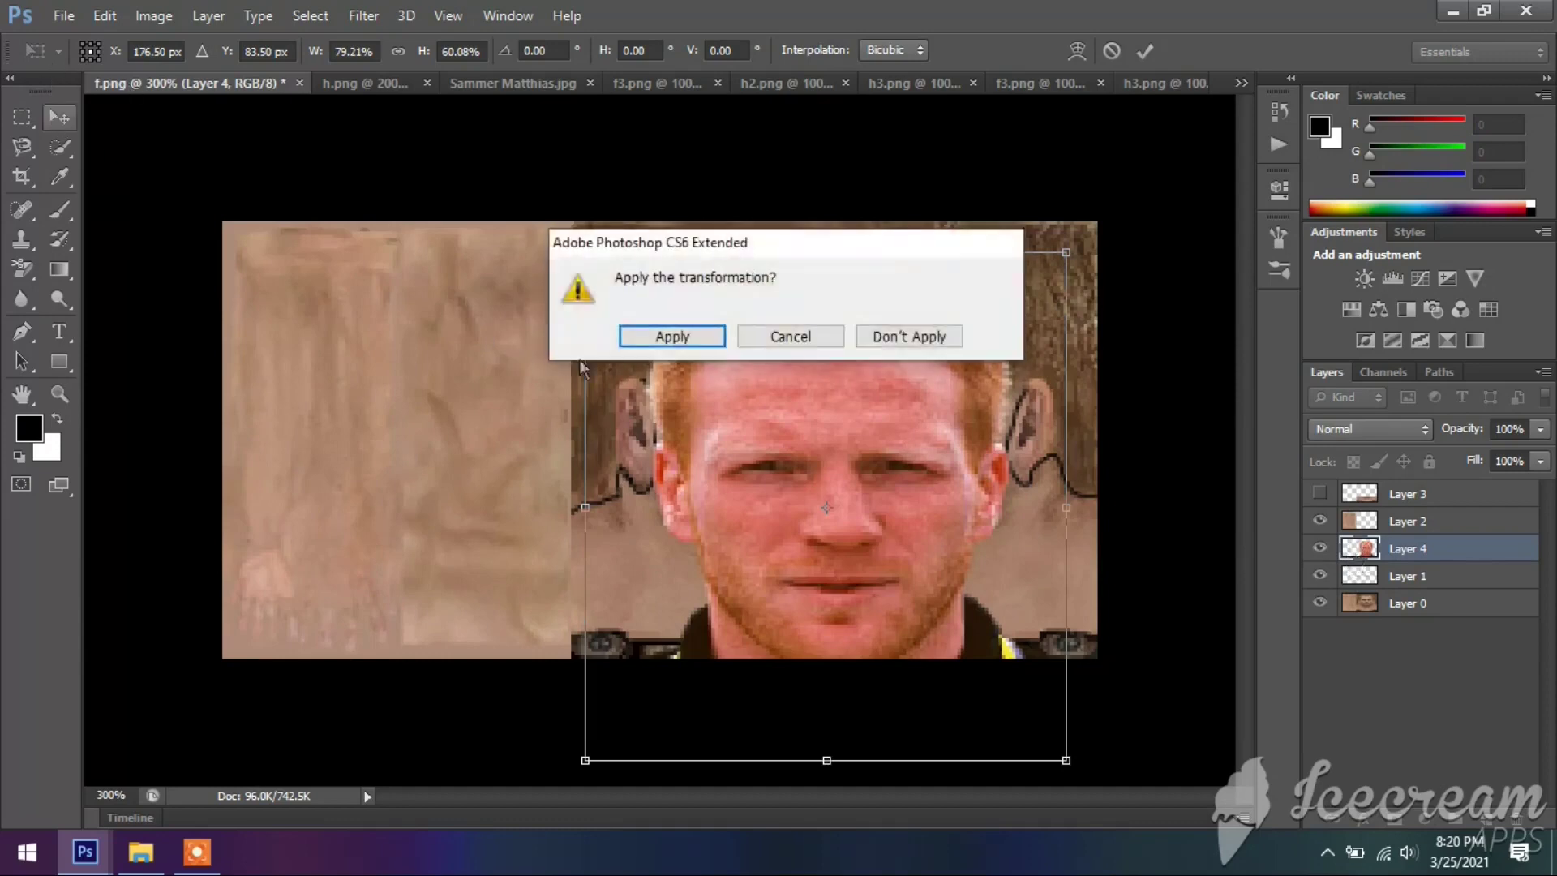
left_click(705, 332)
left_click_drag(1367, 573, 1324, 553)
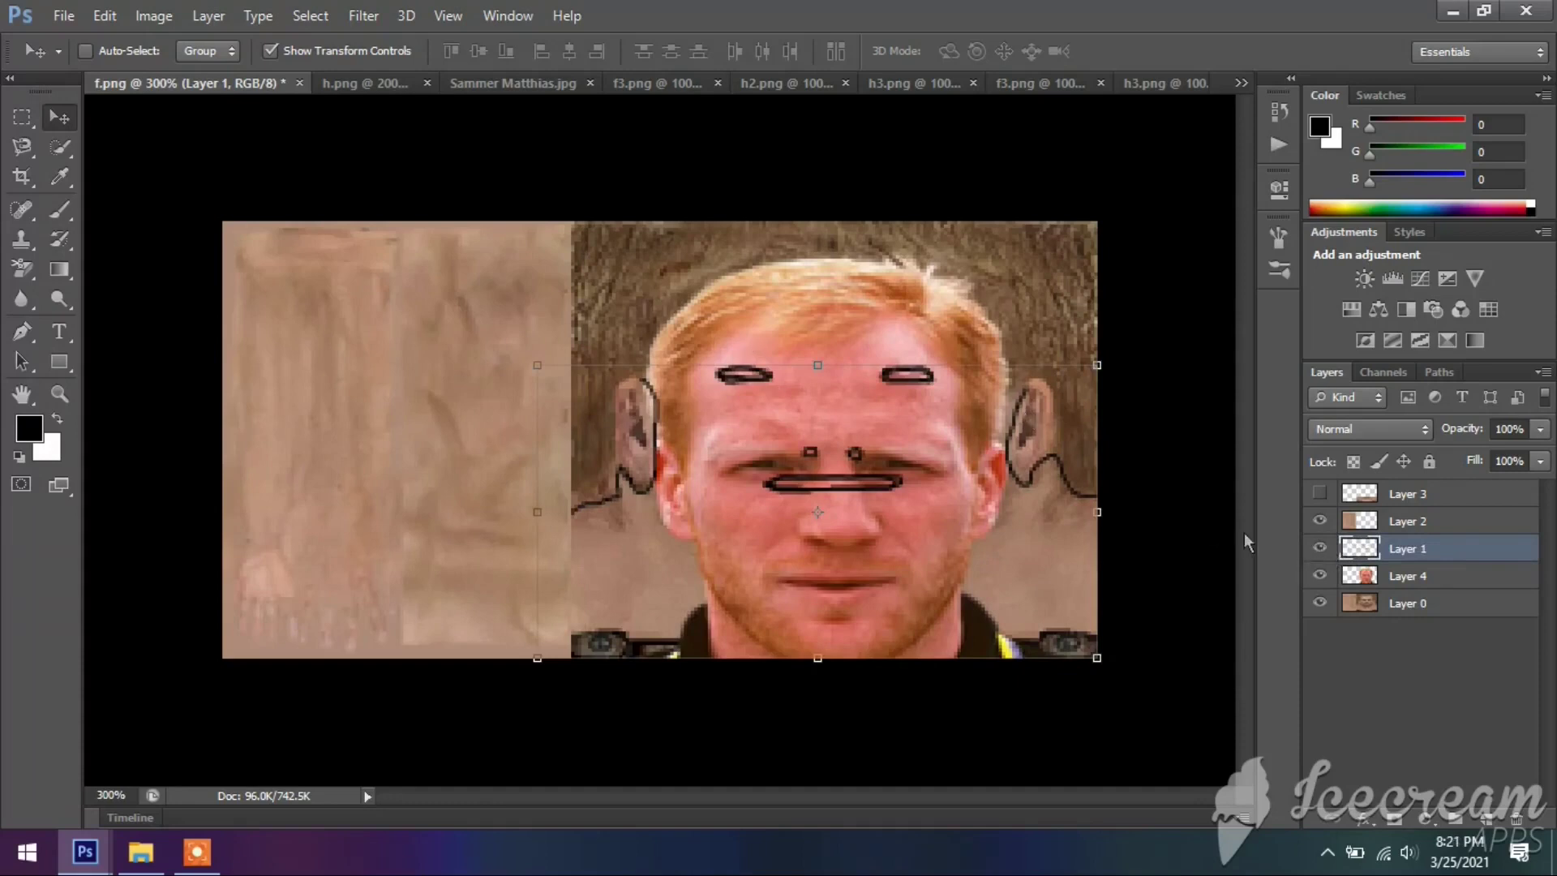
Step: Shift Layer 4's photo up under the outlines and widen it leftward to 110.64%
left_click(1352, 577)
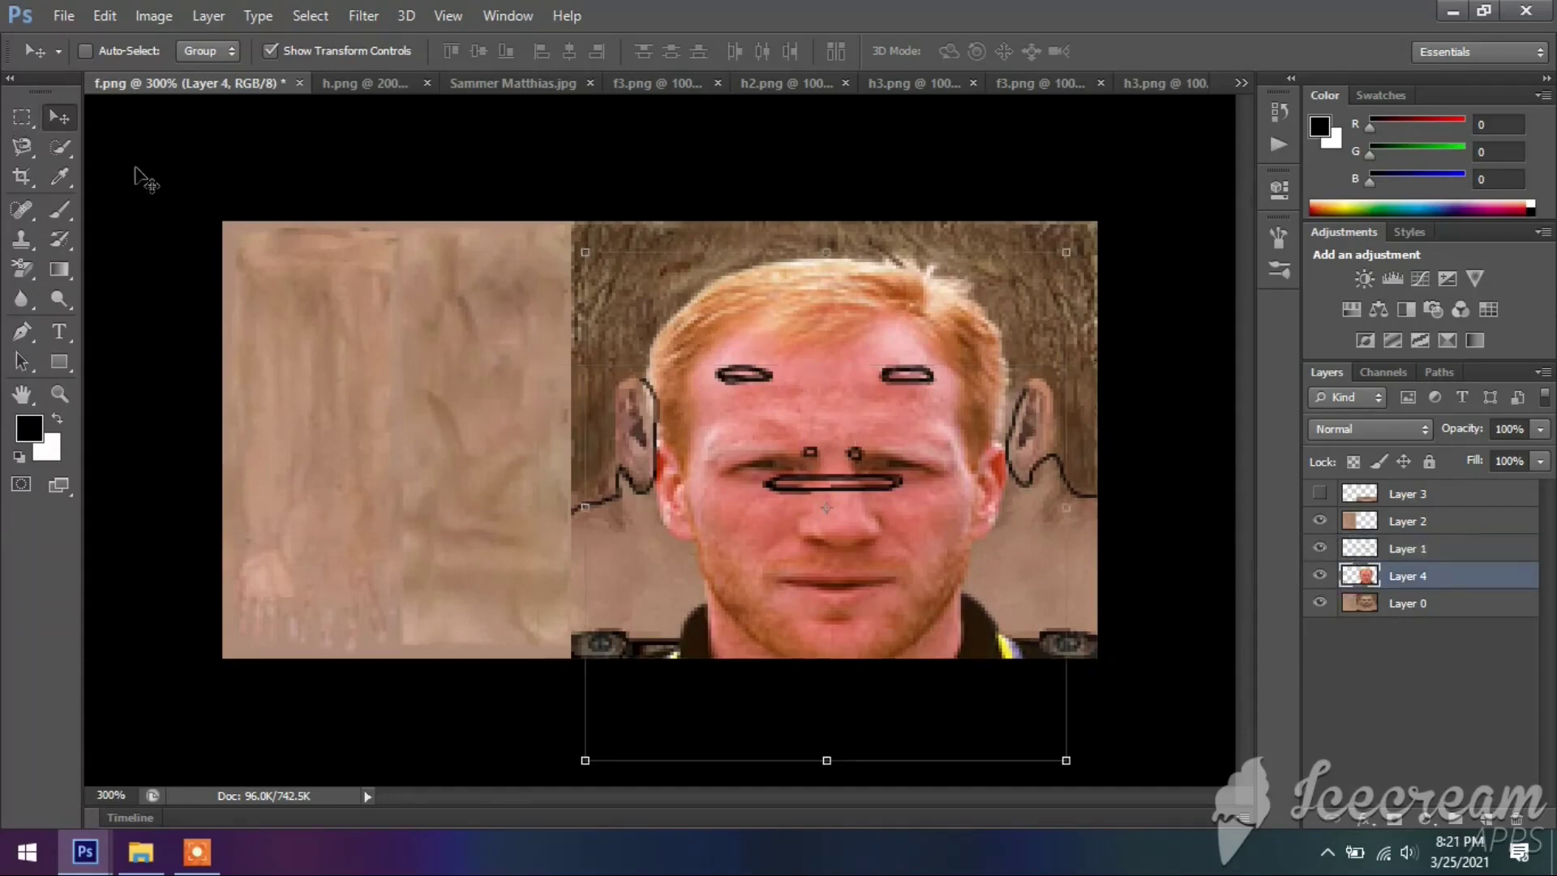
left_click_drag(928, 440, 943, 376)
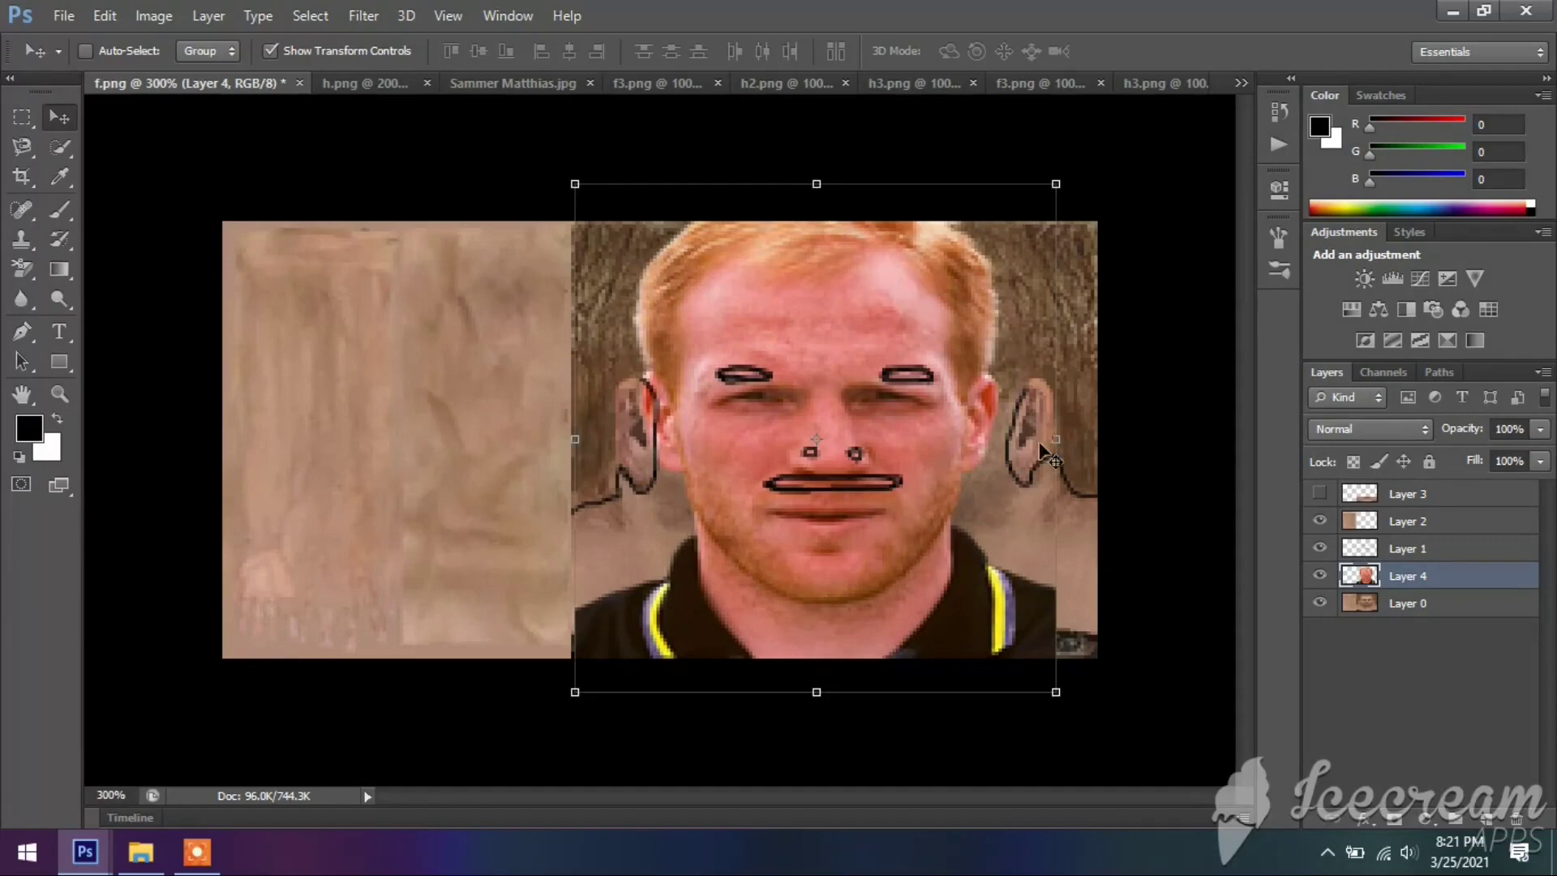
left_click_drag(889, 303, 901, 303)
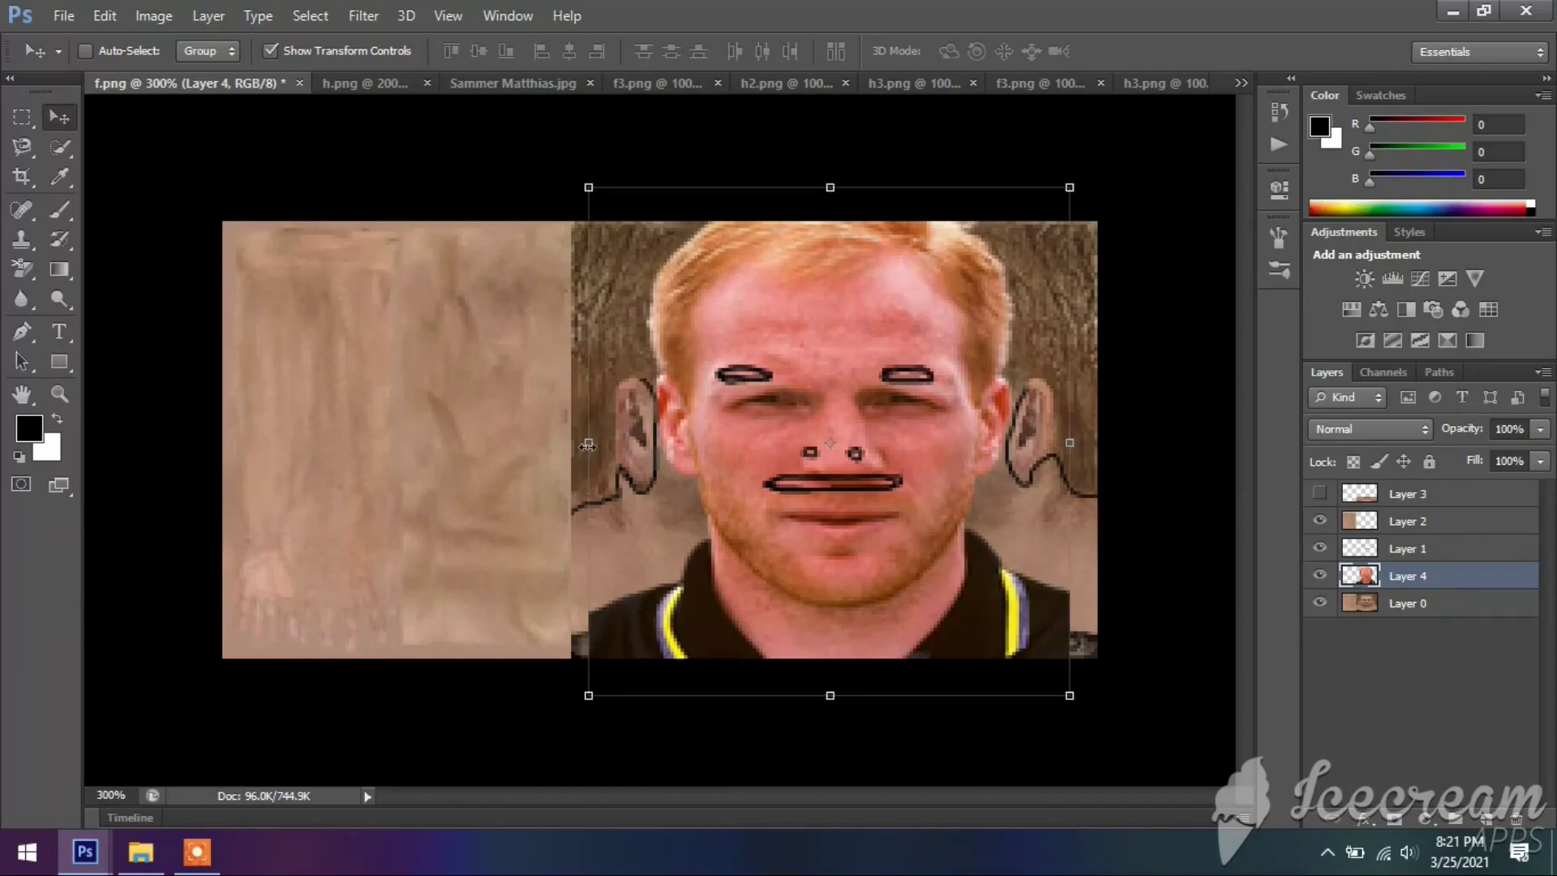
left_click_drag(588, 443, 545, 449)
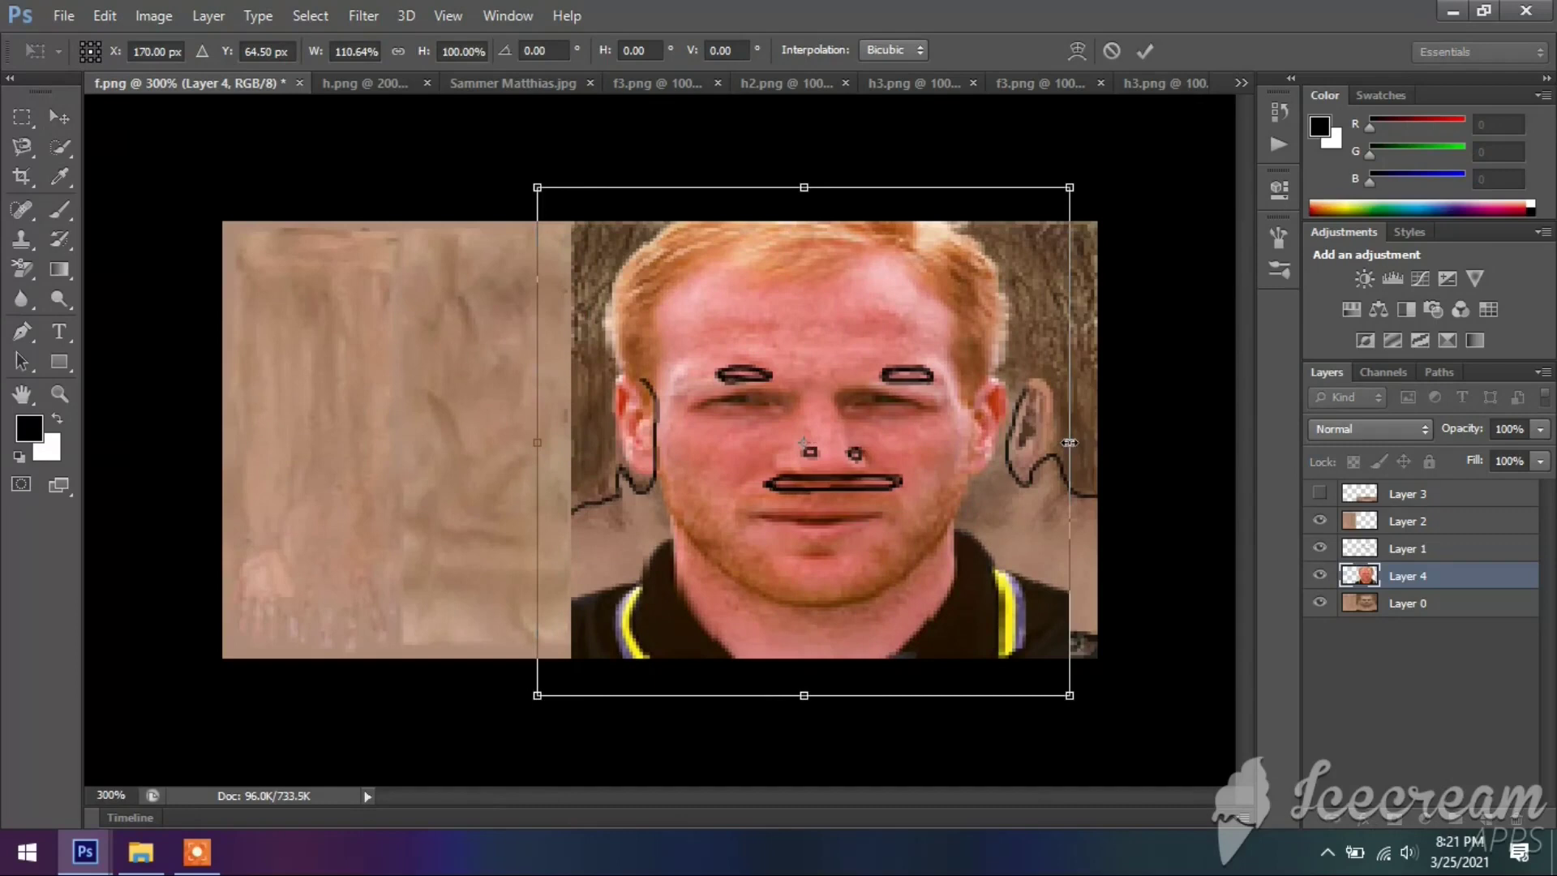
Step: Adjust the face photo's width and height with the side, top and bottom handles to match the outlines
left_click_drag(1070, 443, 1120, 449)
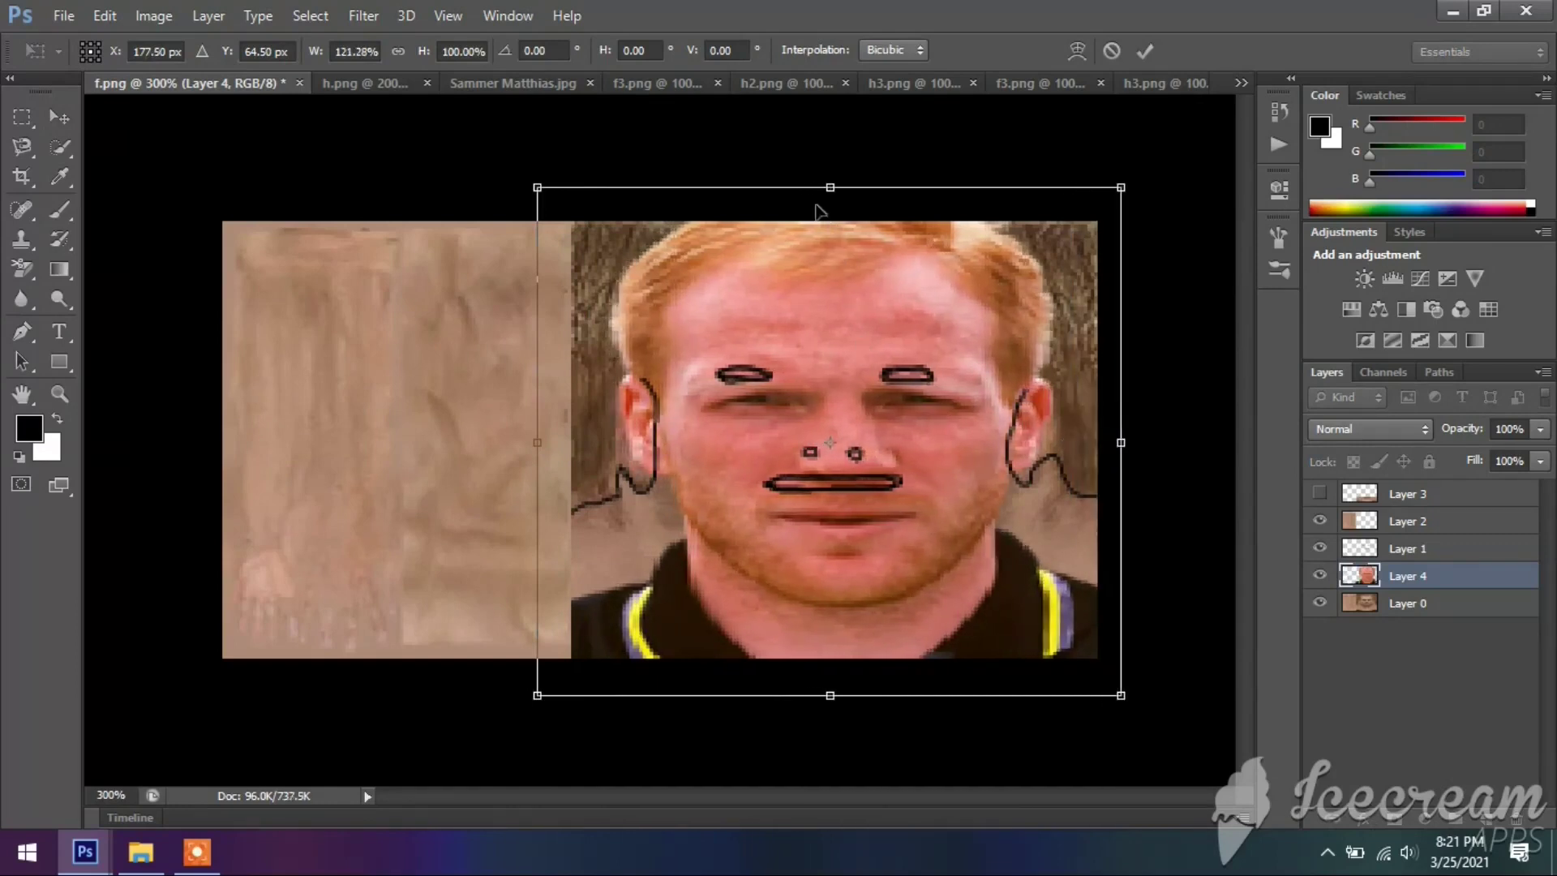
left_click_drag(830, 188, 830, 198)
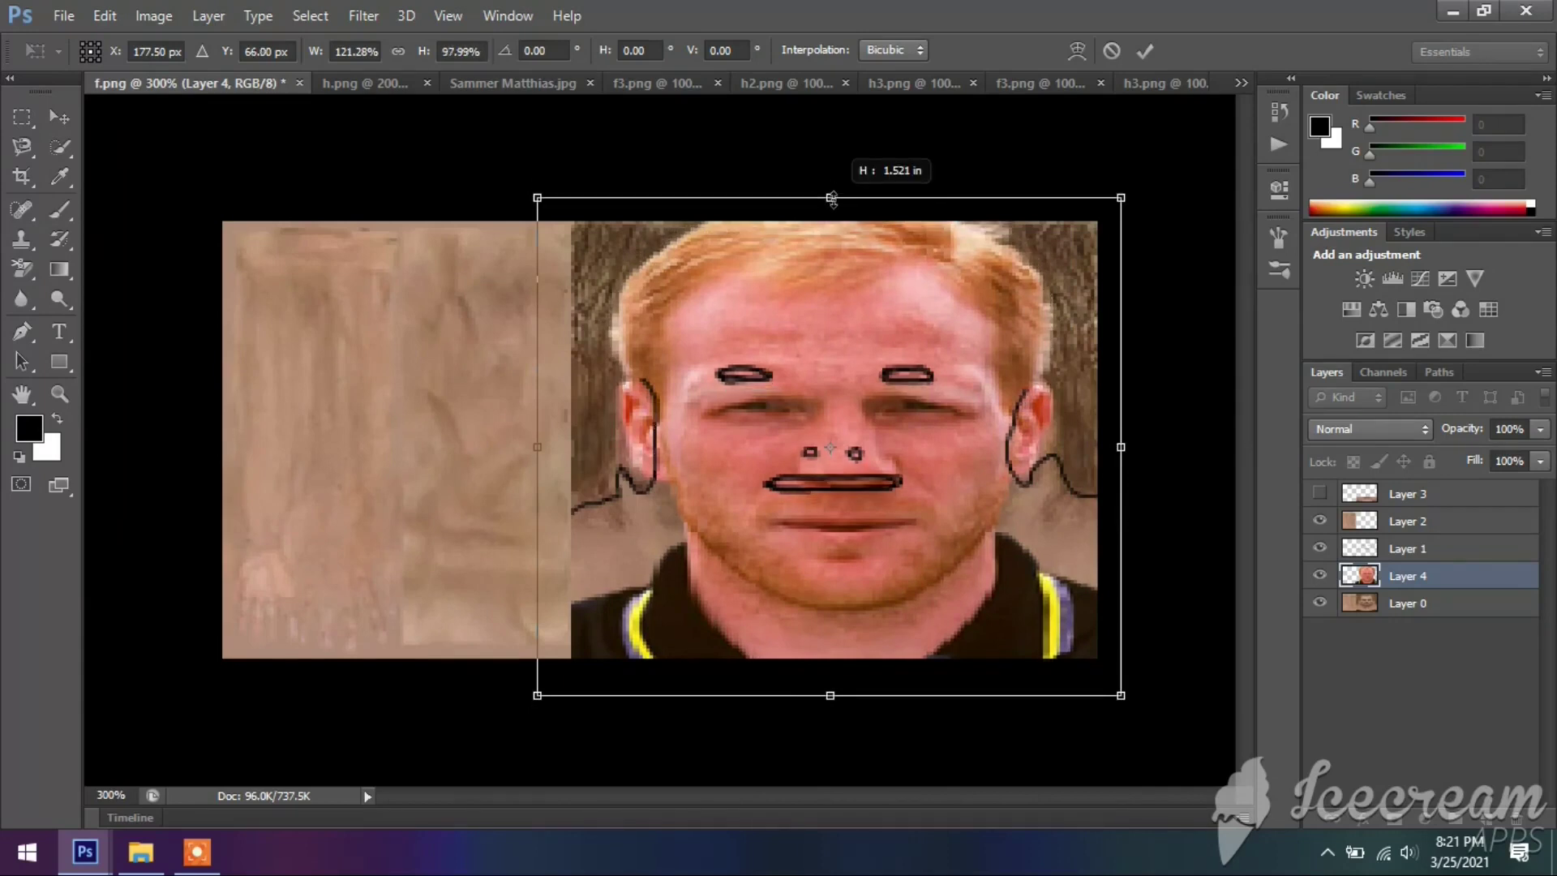
left_click_drag(830, 695, 830, 635)
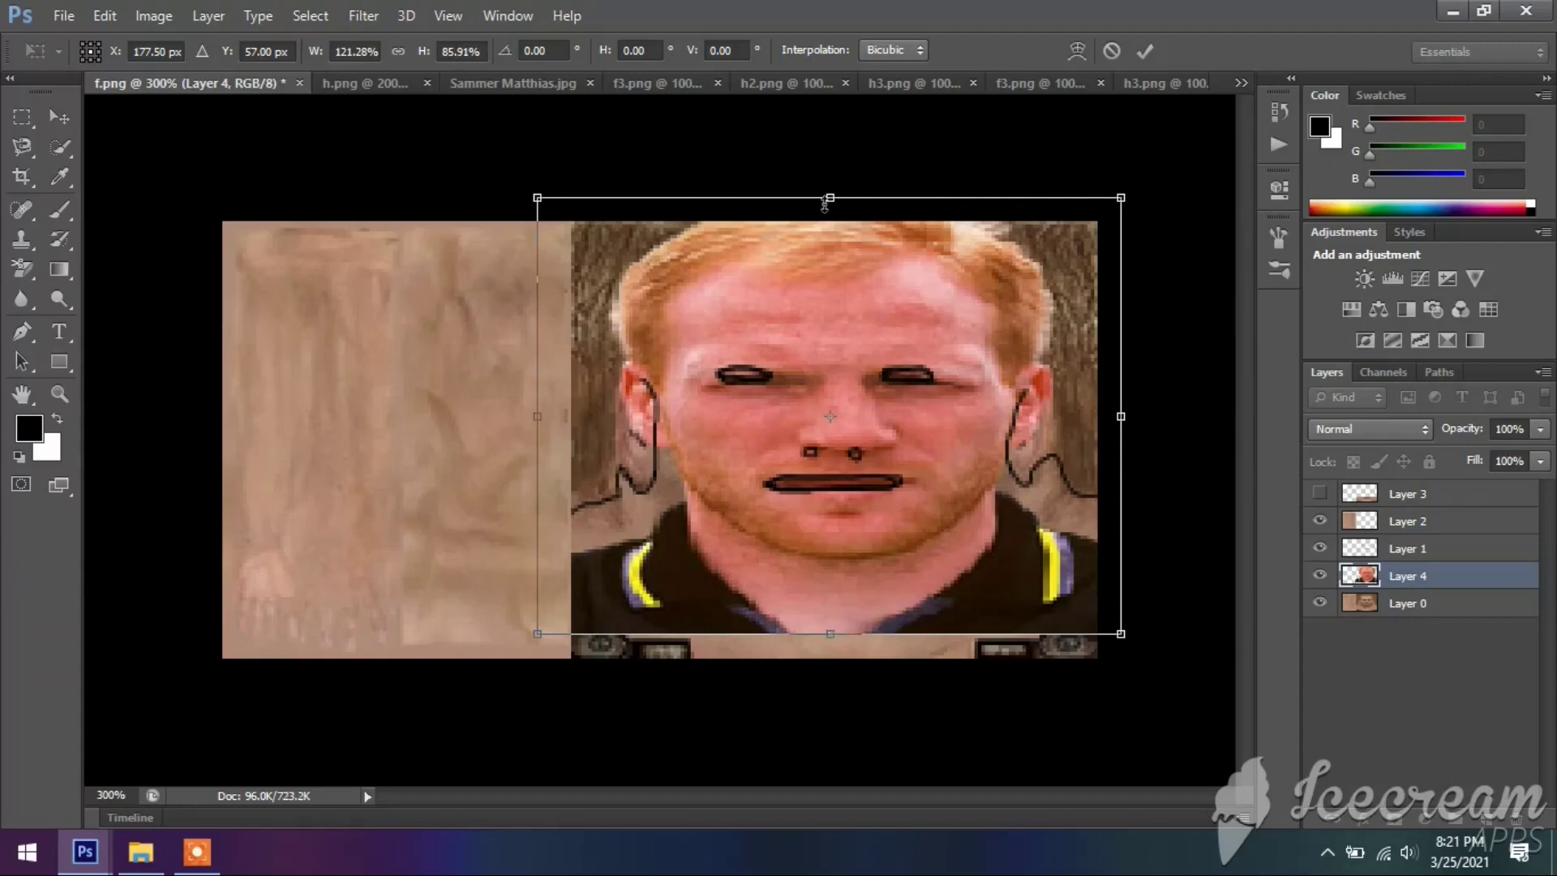
left_click_drag(828, 200, 831, 235)
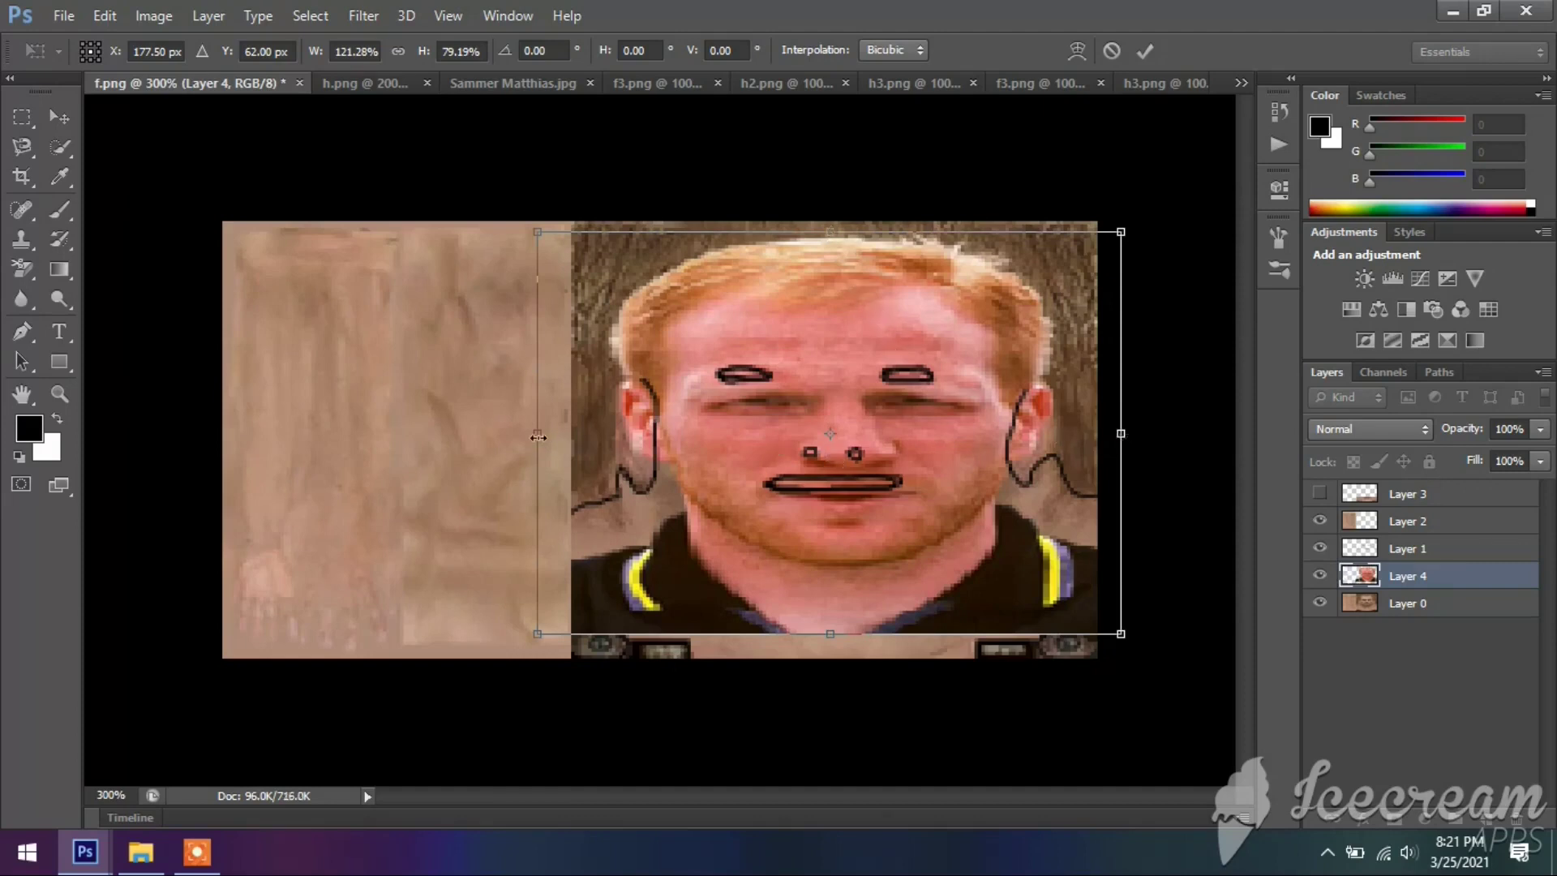
left_click_drag(531, 440, 520, 445)
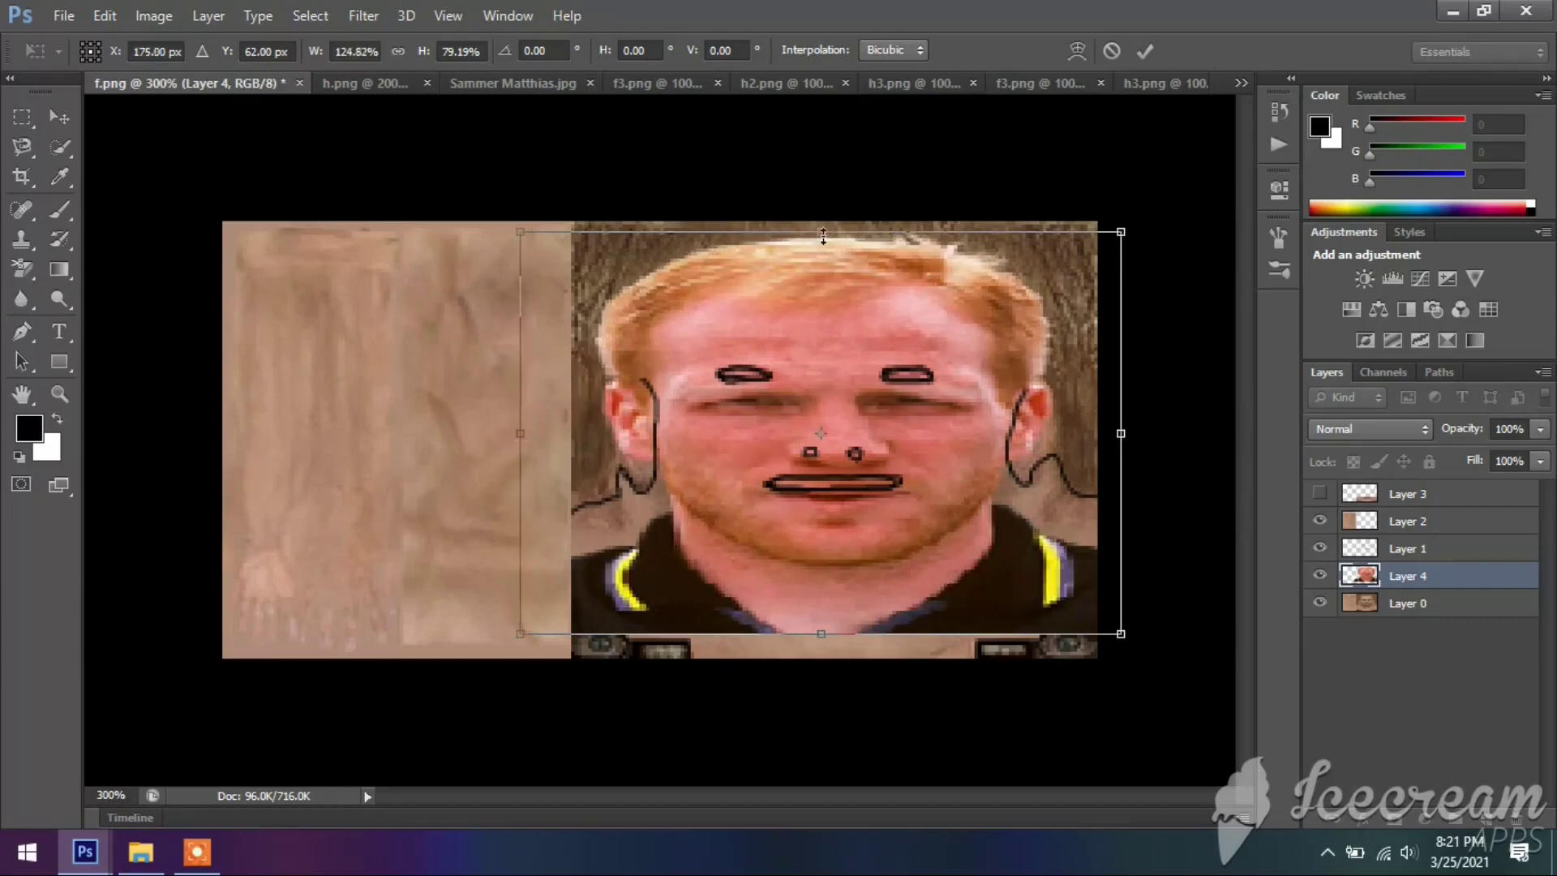
left_click_drag(820, 228, 813, 193)
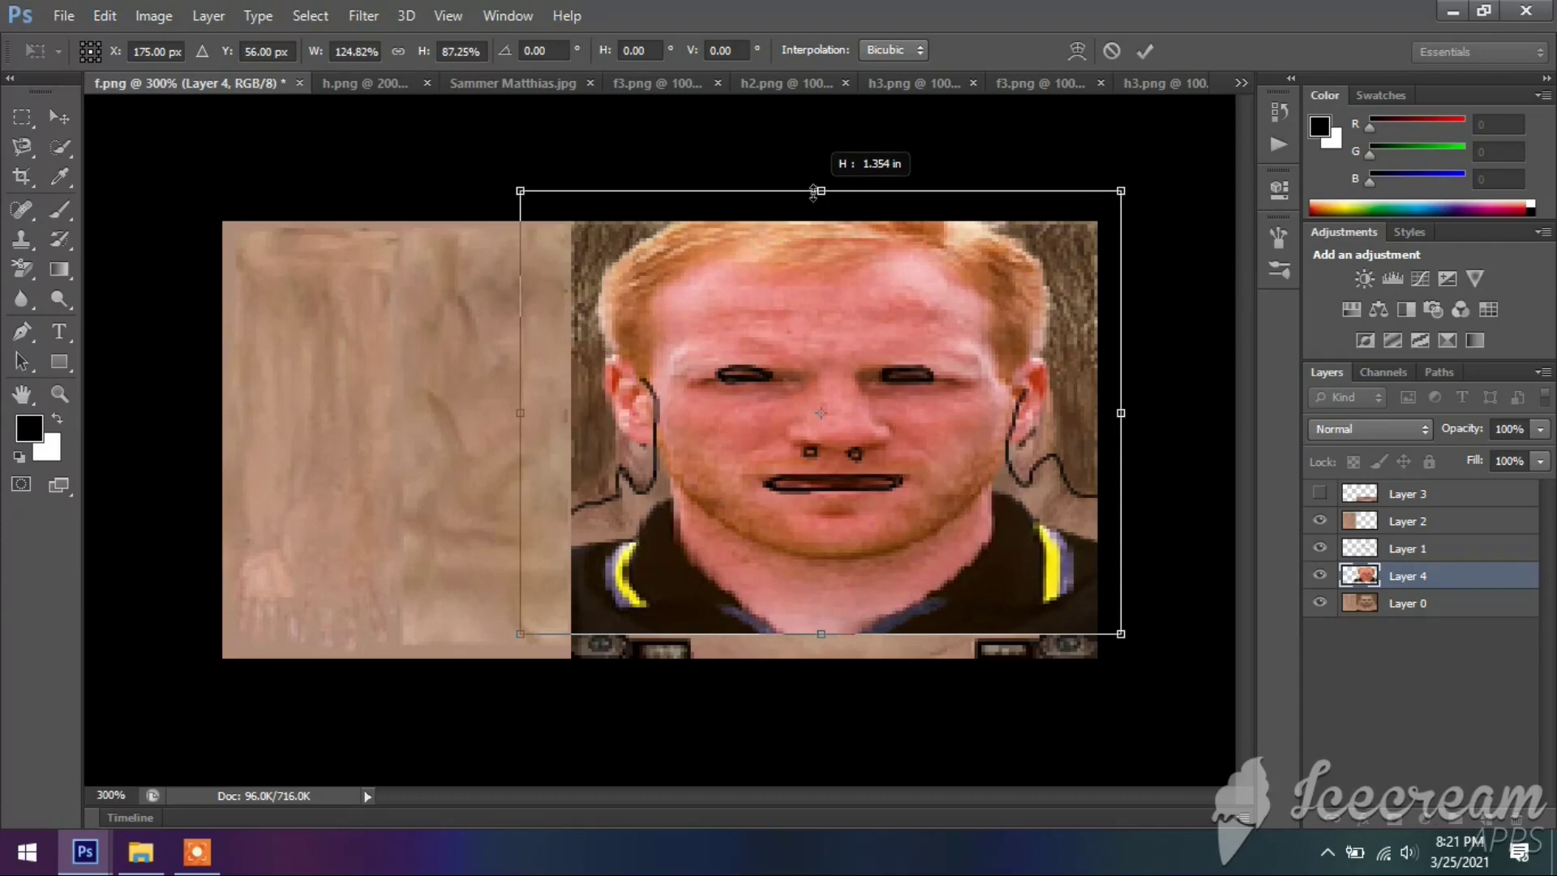
left_click_drag(813, 193, 813, 192)
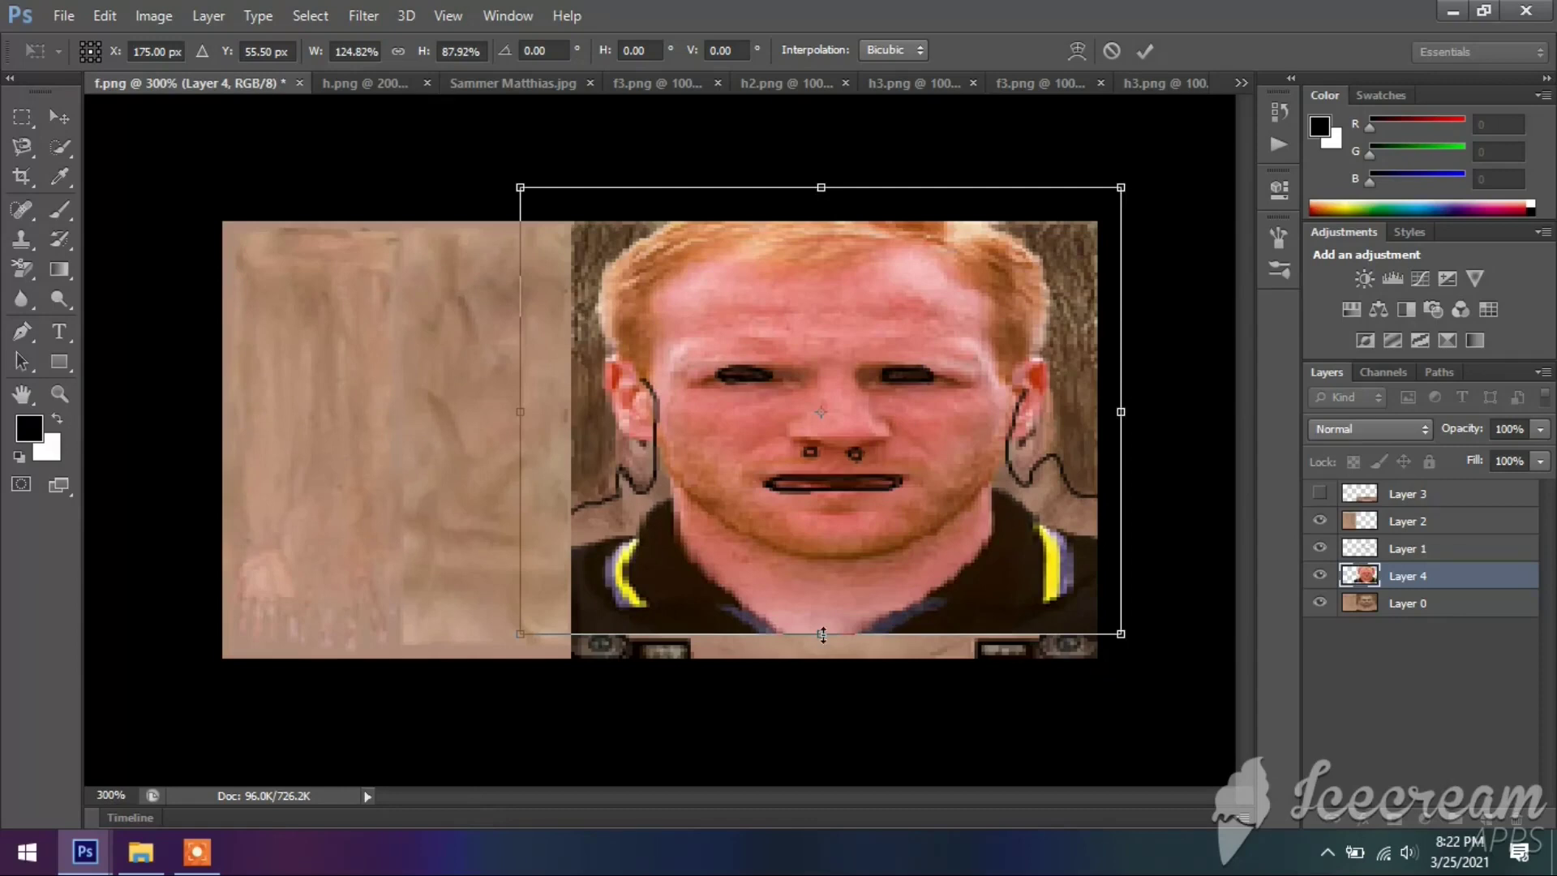
left_click_drag(822, 635, 821, 726)
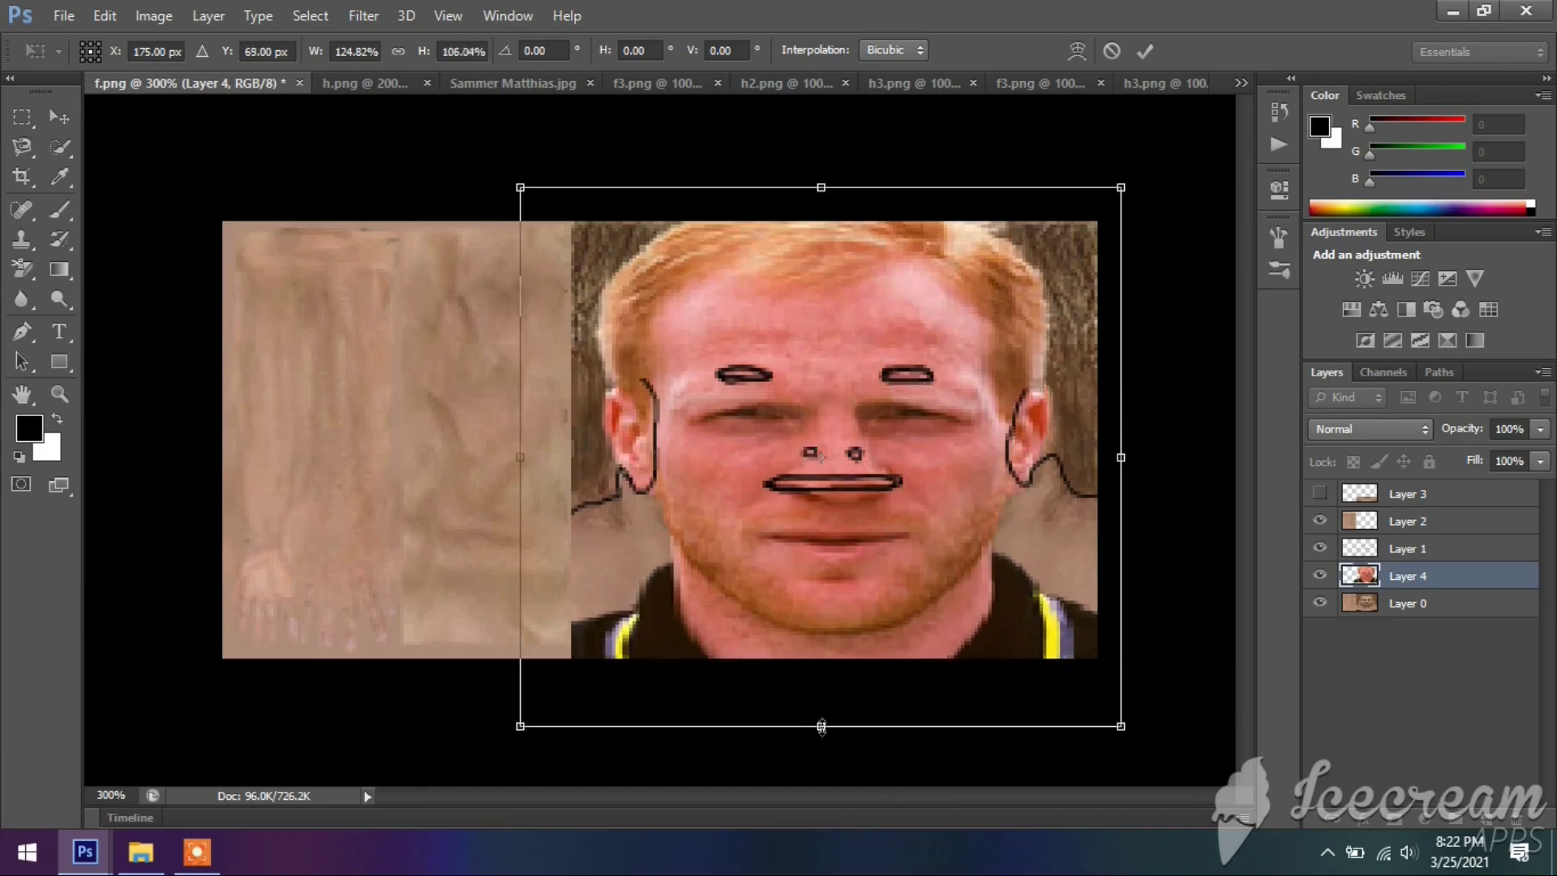
Step: Nudge the photo up three pixels, trim its top, and apply the transform at 124.82% width
key("Up")
key("Up")
key("Up")
key("Up")
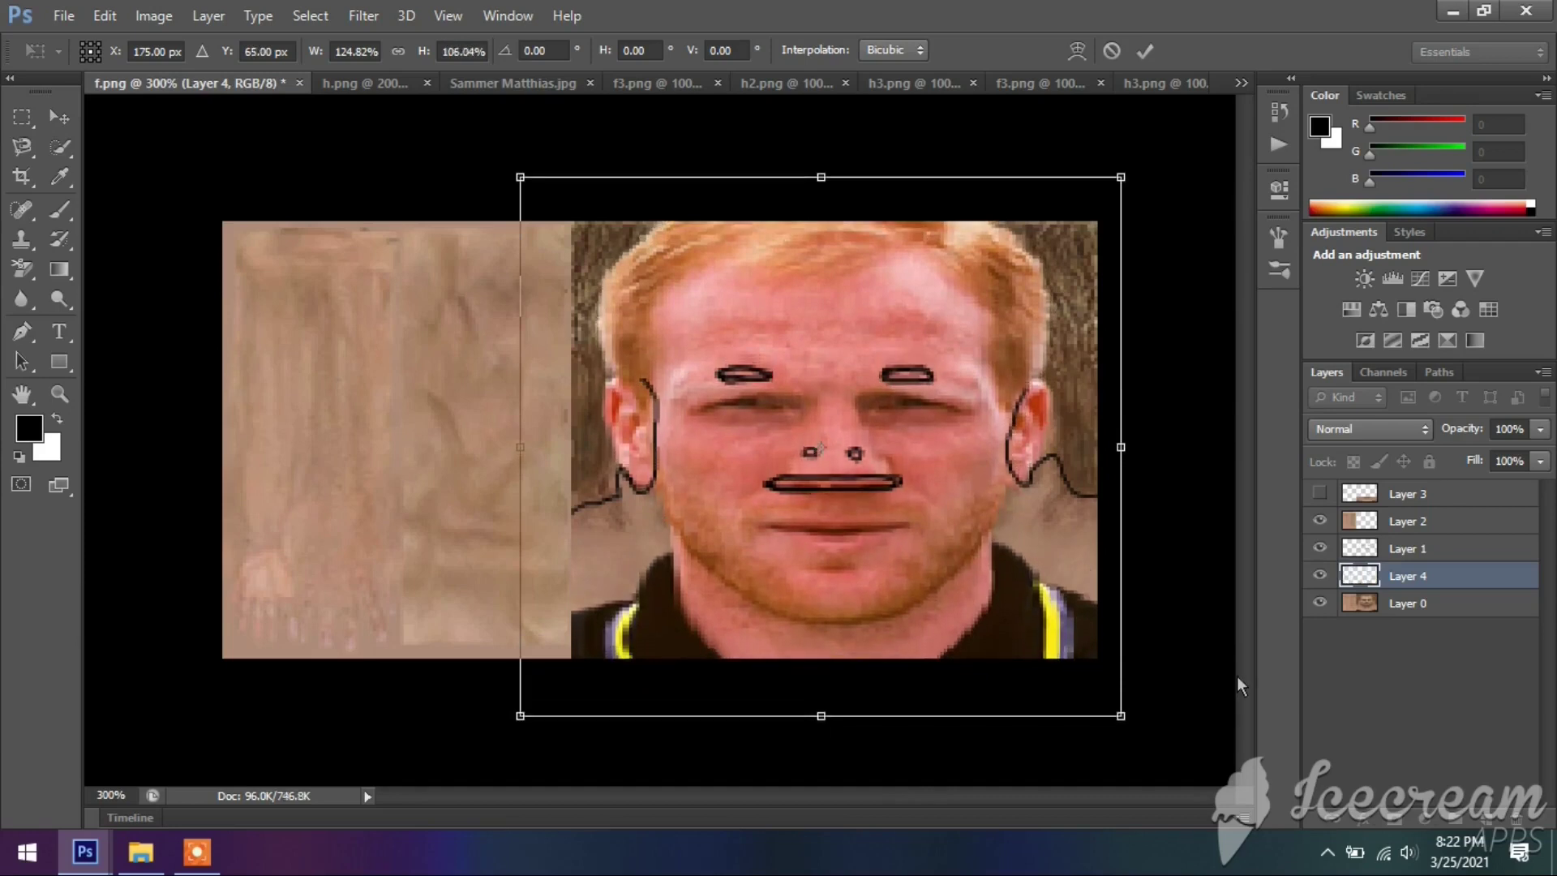
key("Up")
key("Up")
key("Up")
key("Up")
key("Up")
key("Up")
key("Up")
key("Up")
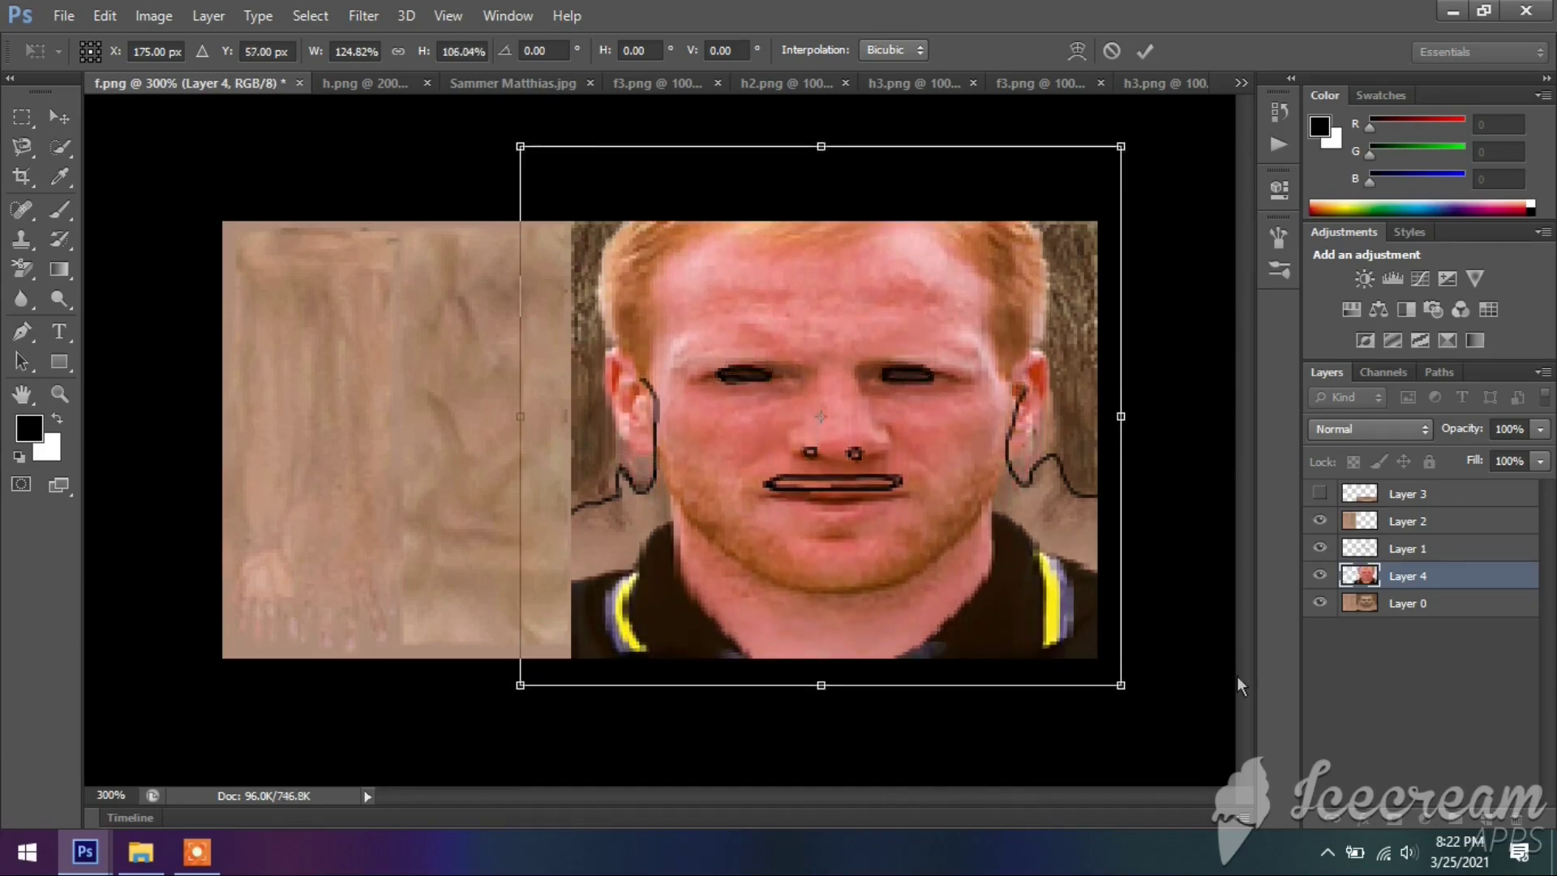
key("Up")
key("Up")
key("Up")
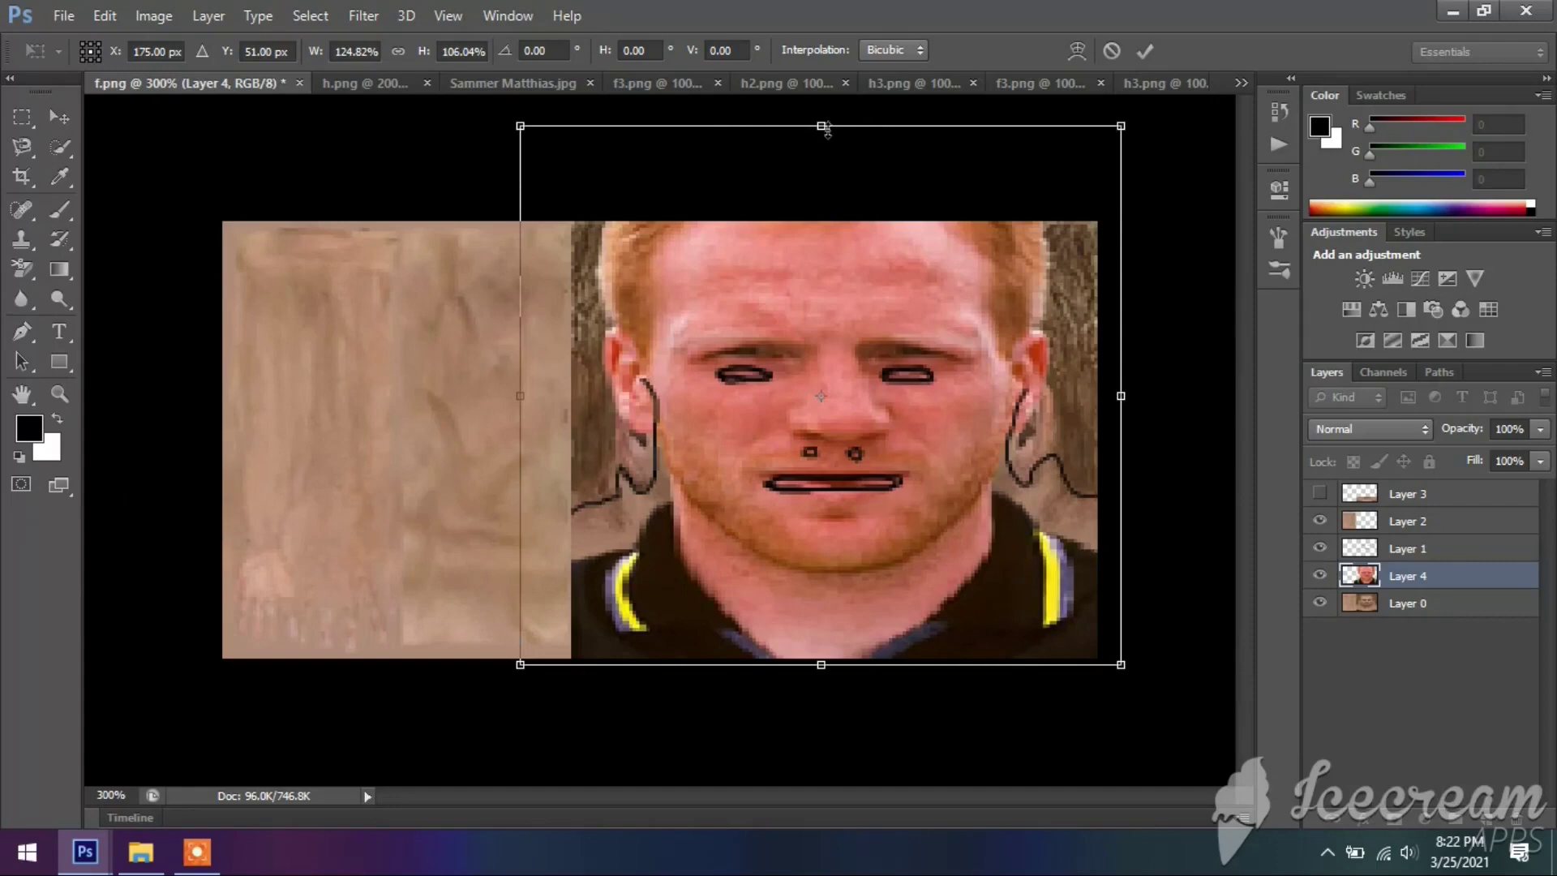
left_click_drag(822, 128, 829, 164)
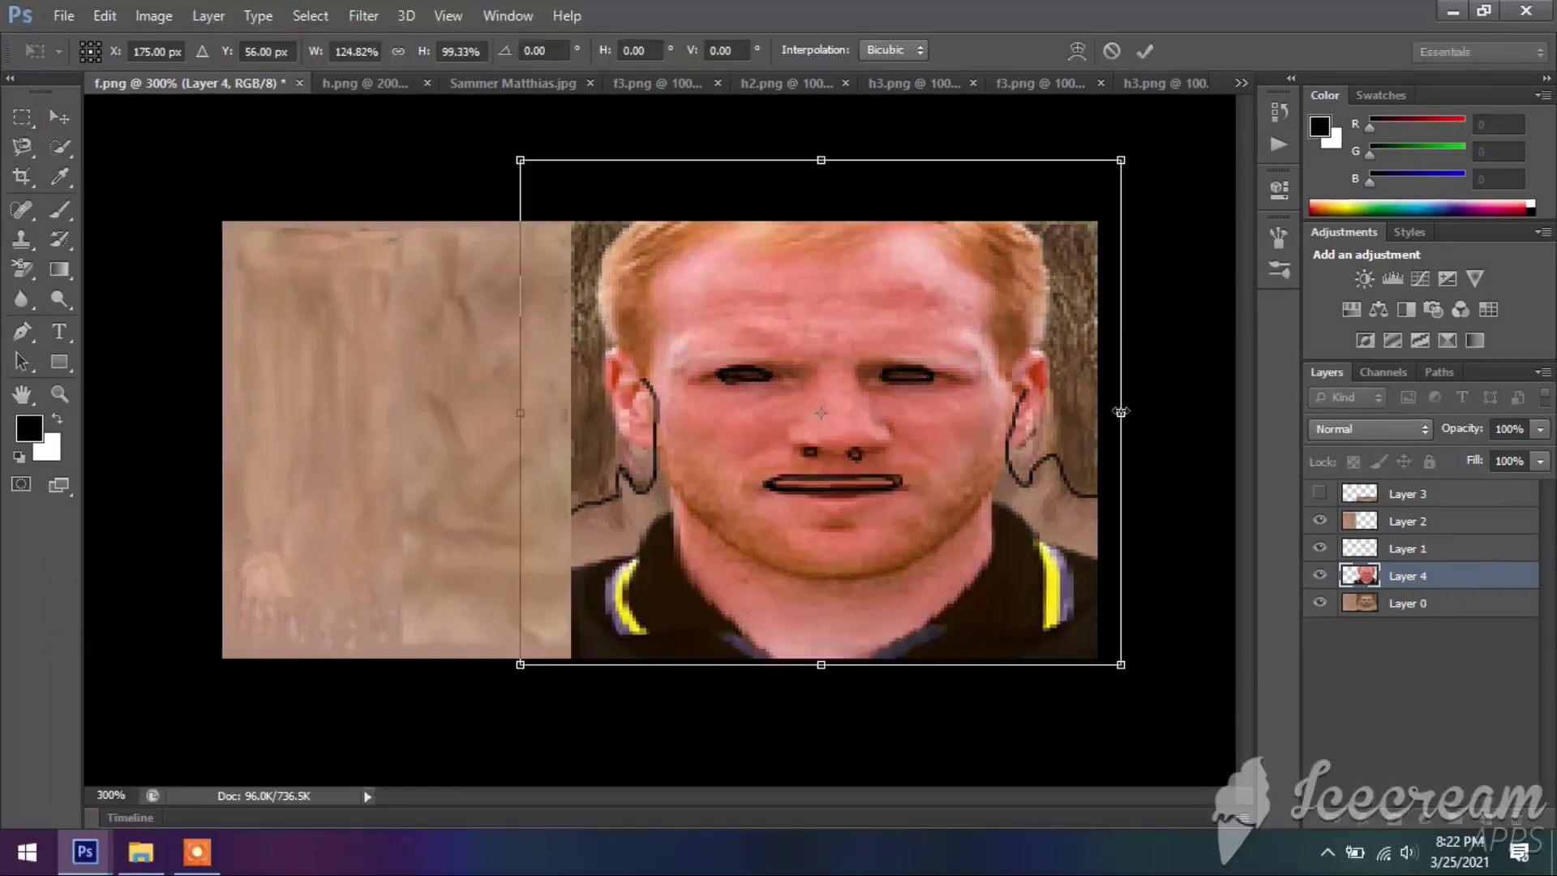
left_click_drag(1094, 411, 1120, 414)
left_click(58, 117)
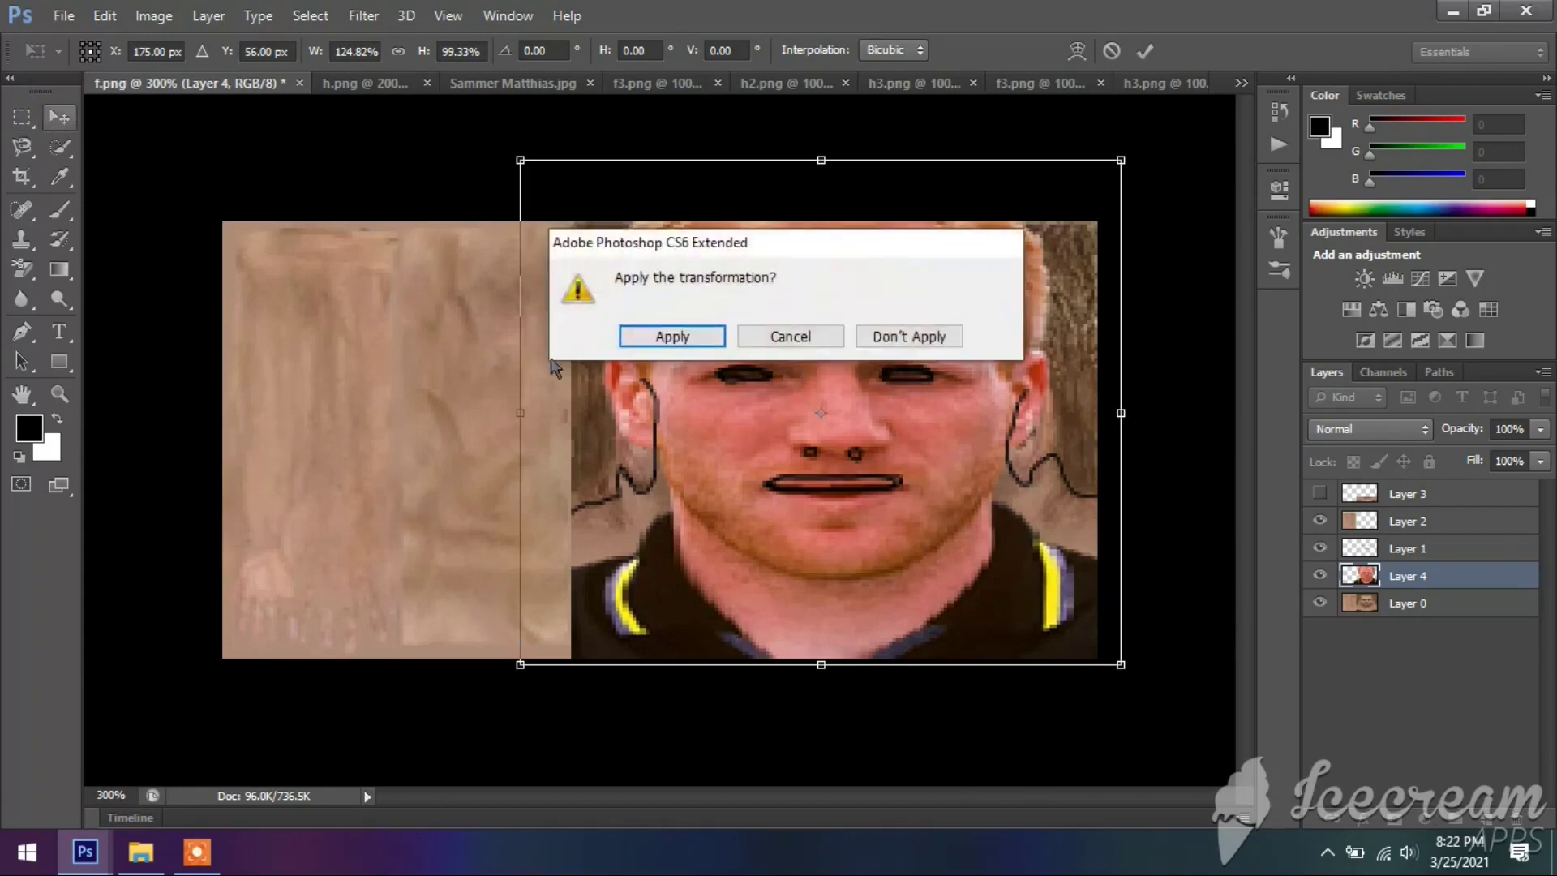
left_click(710, 335)
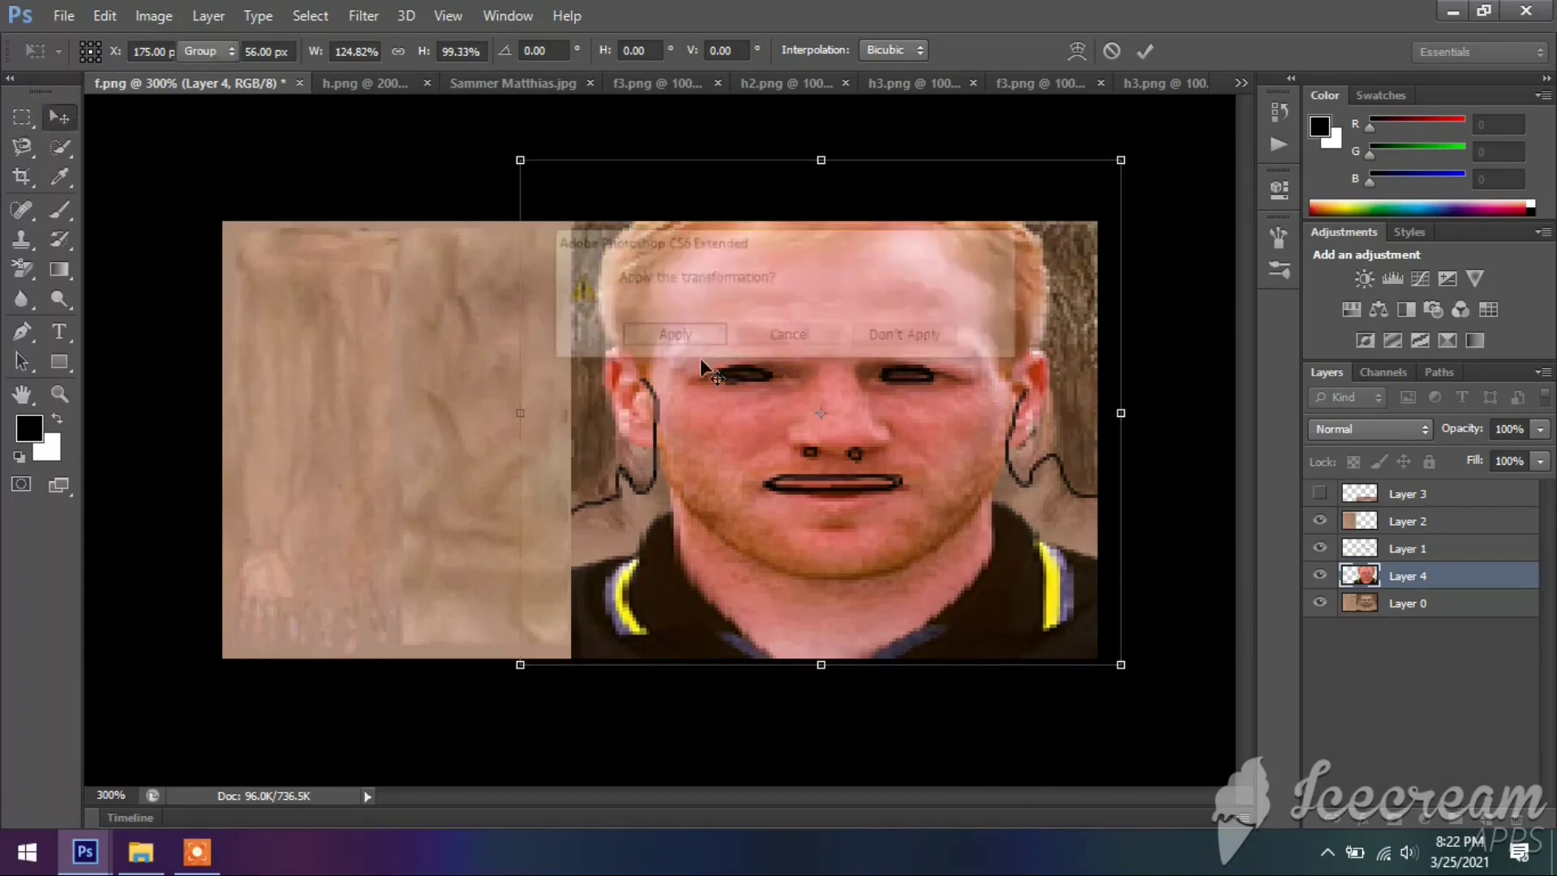
Step: Toggle Layer 1 and Layer 3 visibility to compare the photo's fit, then reopen Free Transform on Layer 4
left_click(1320, 549)
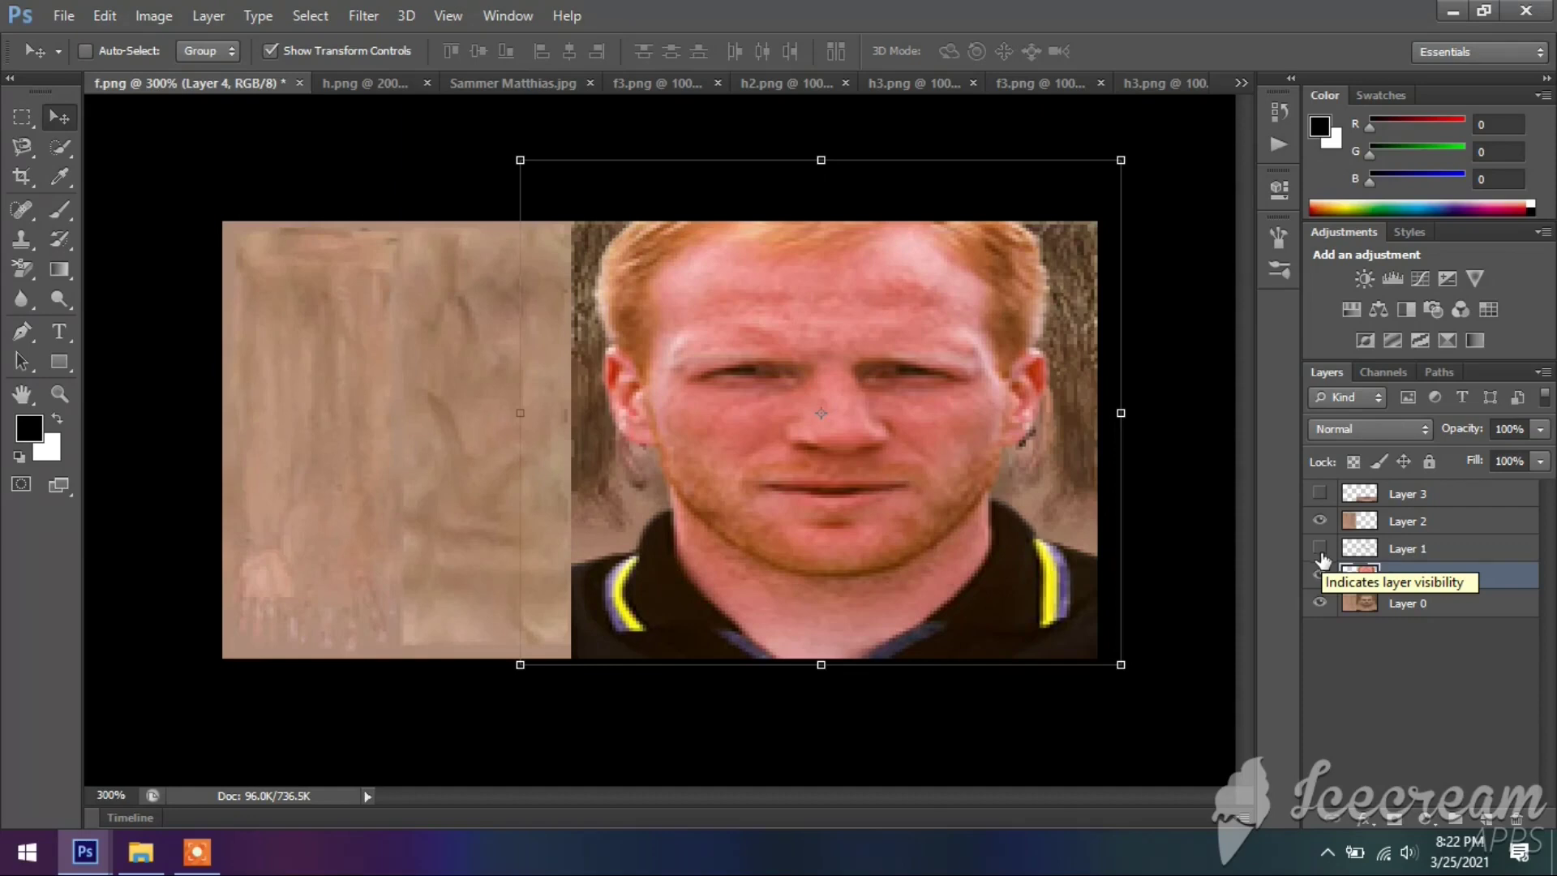
left_click(1320, 549)
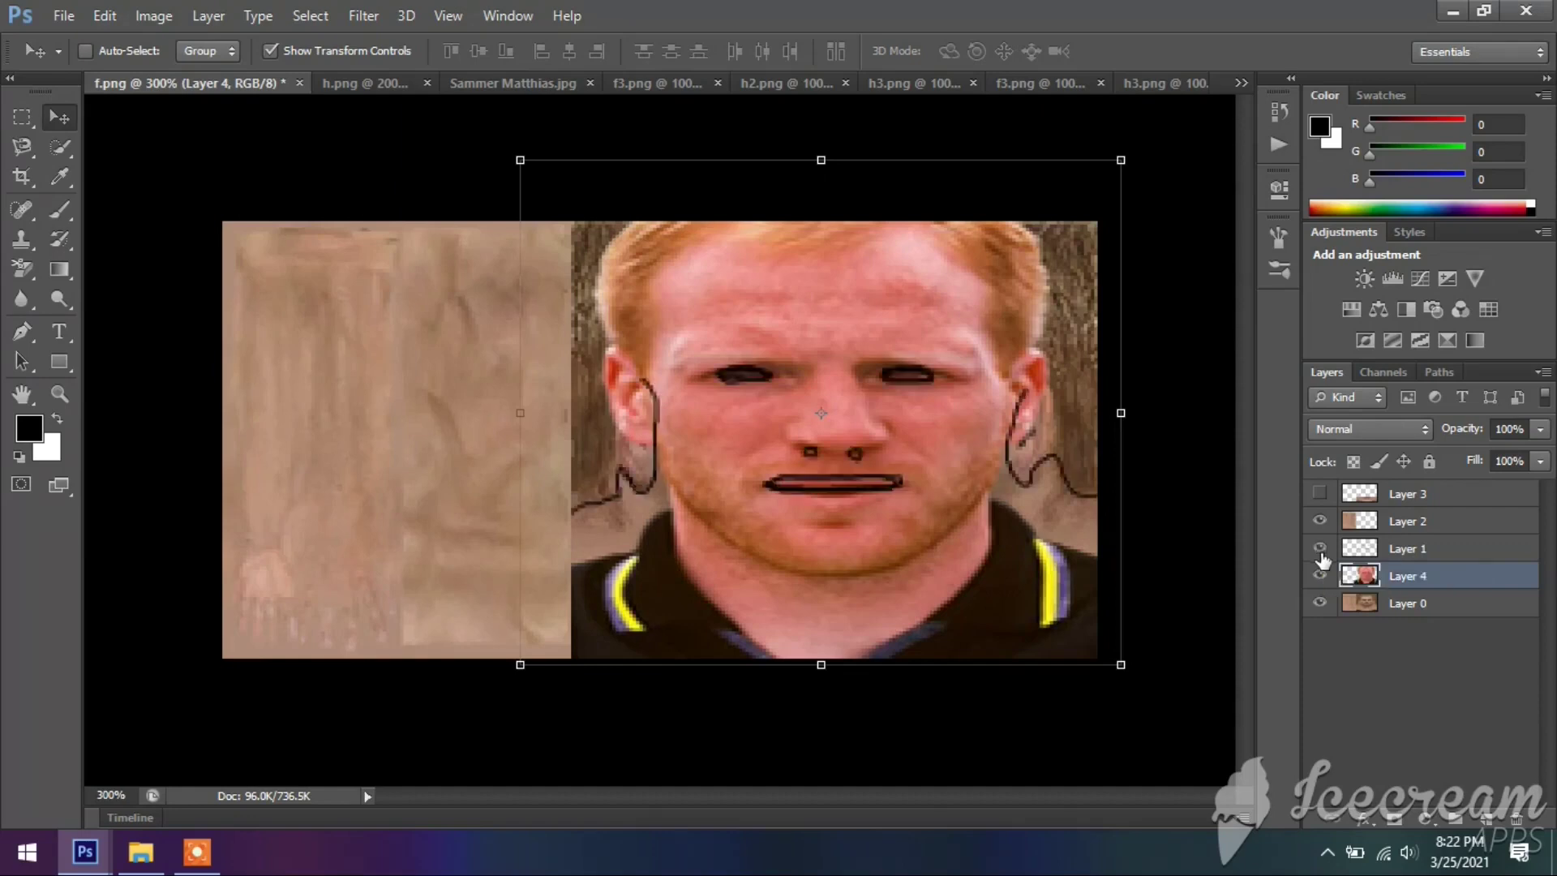
left_click(1320, 494)
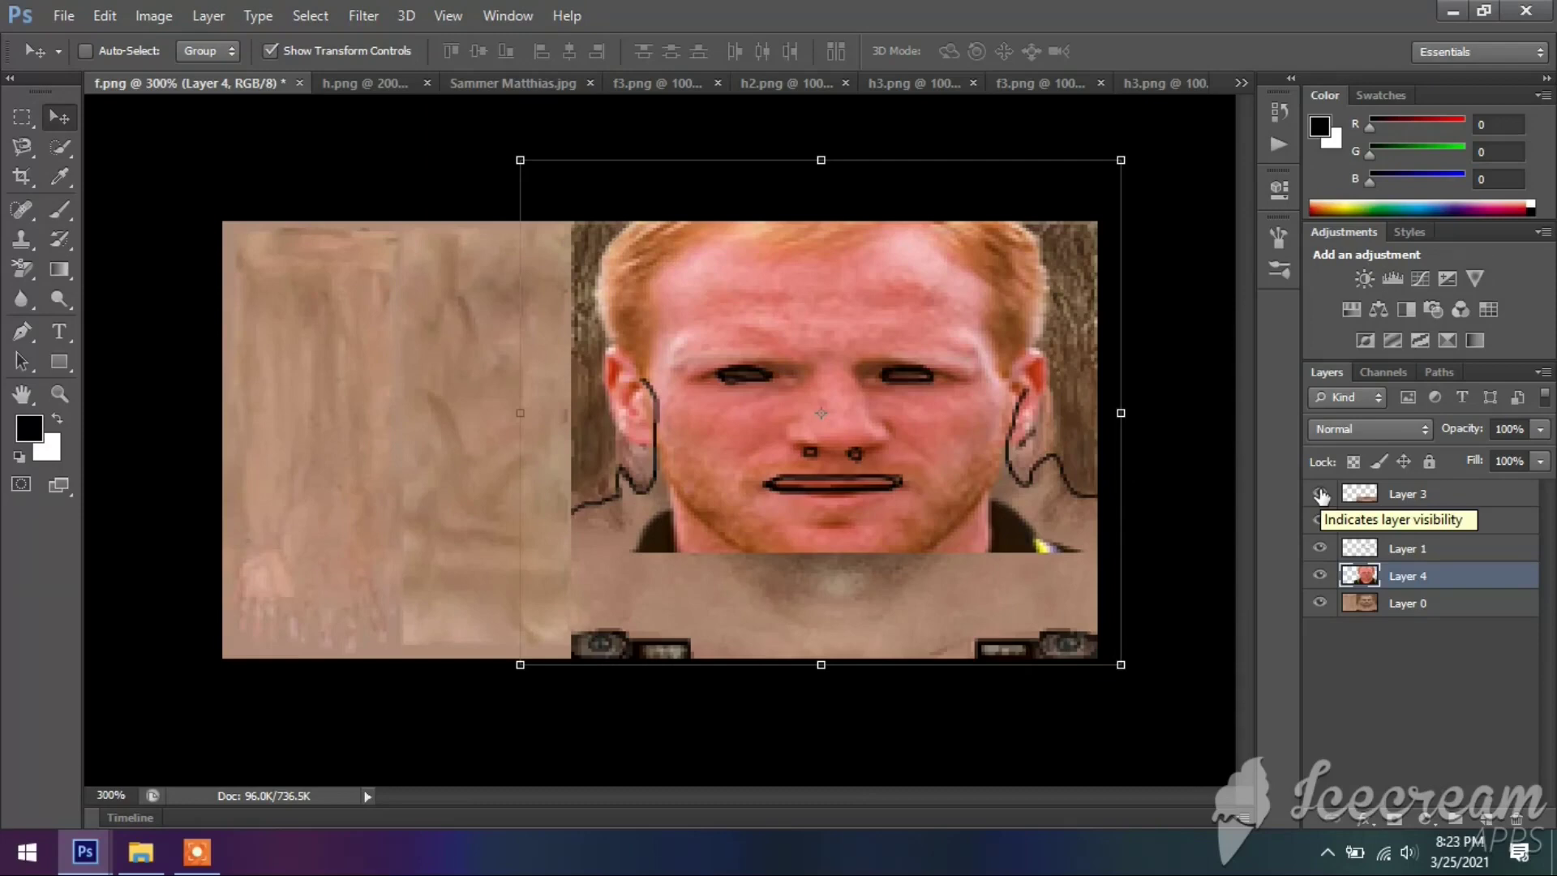
left_click(1320, 493)
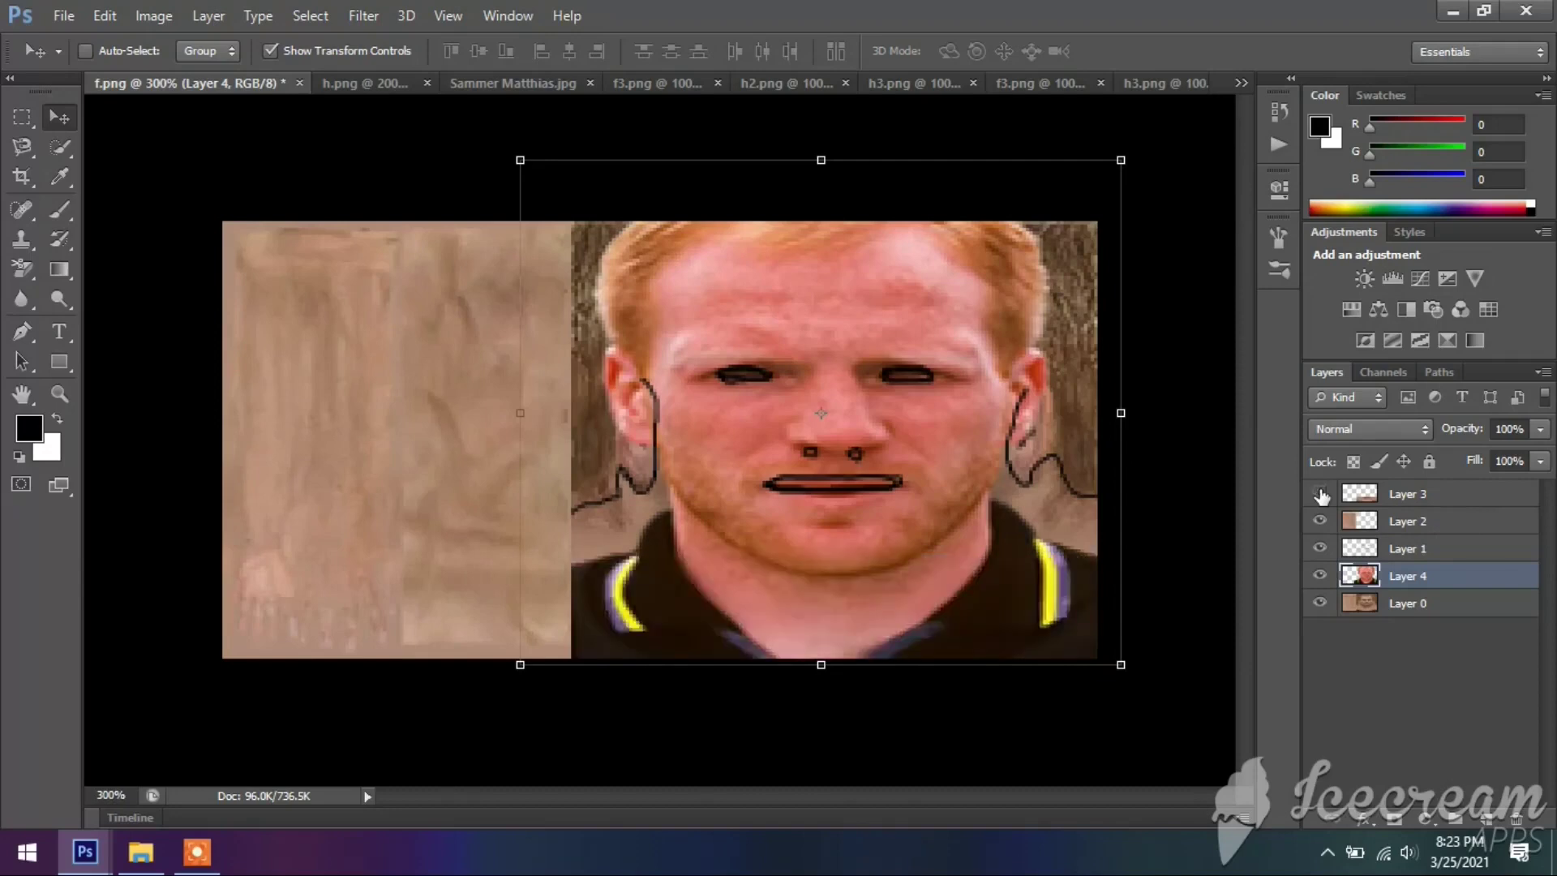
left_click(820, 665)
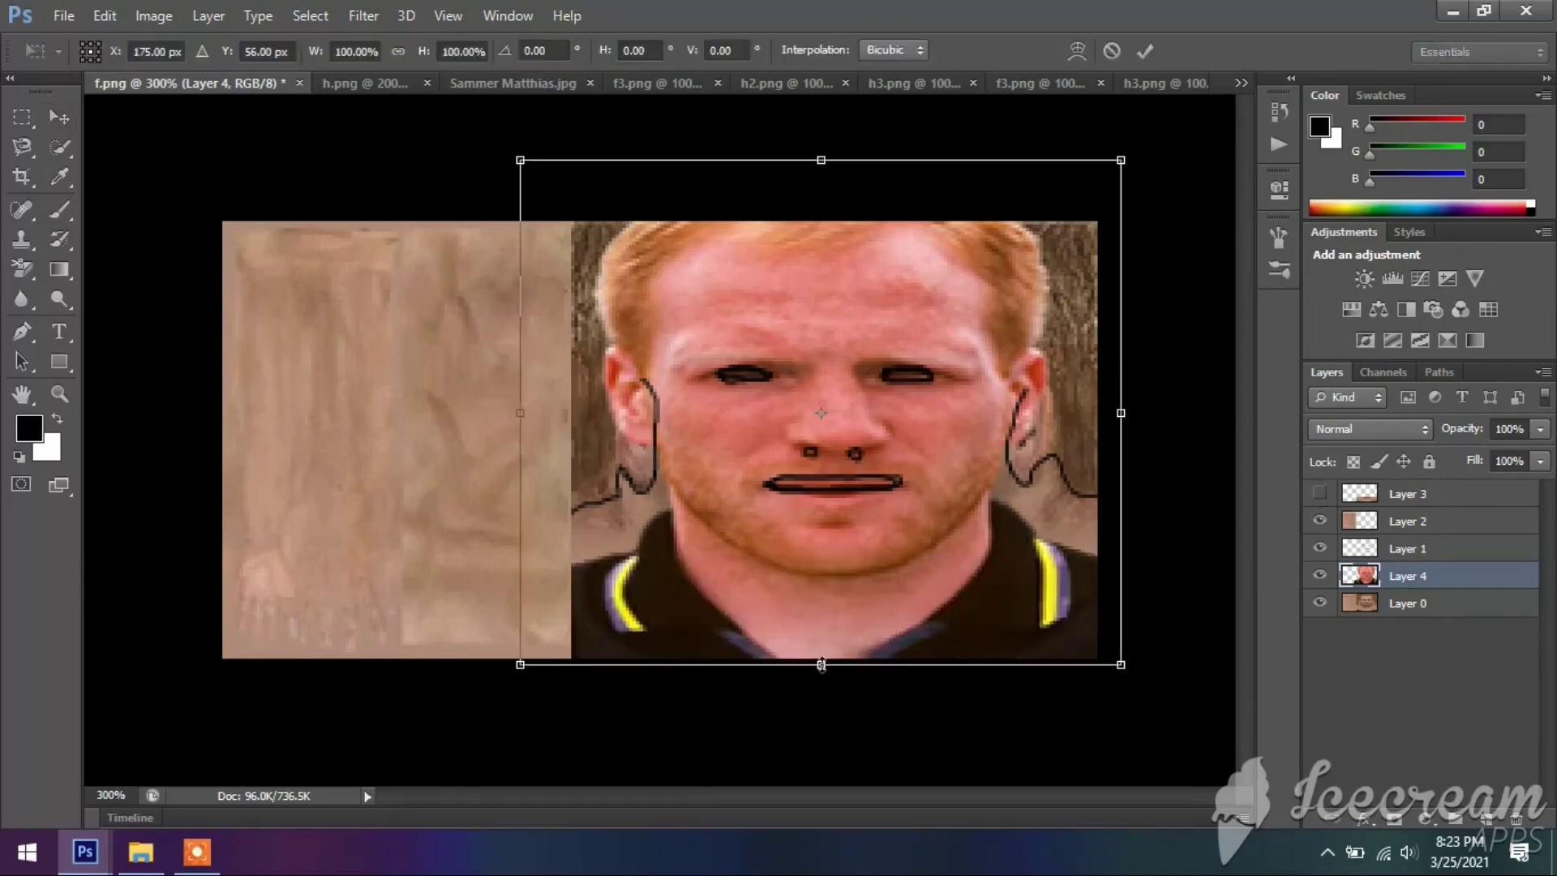
Step: Shorten the face photo to about 95% height by raising its bottom edge and lowering its top edge
left_click_drag(821, 665, 821, 652)
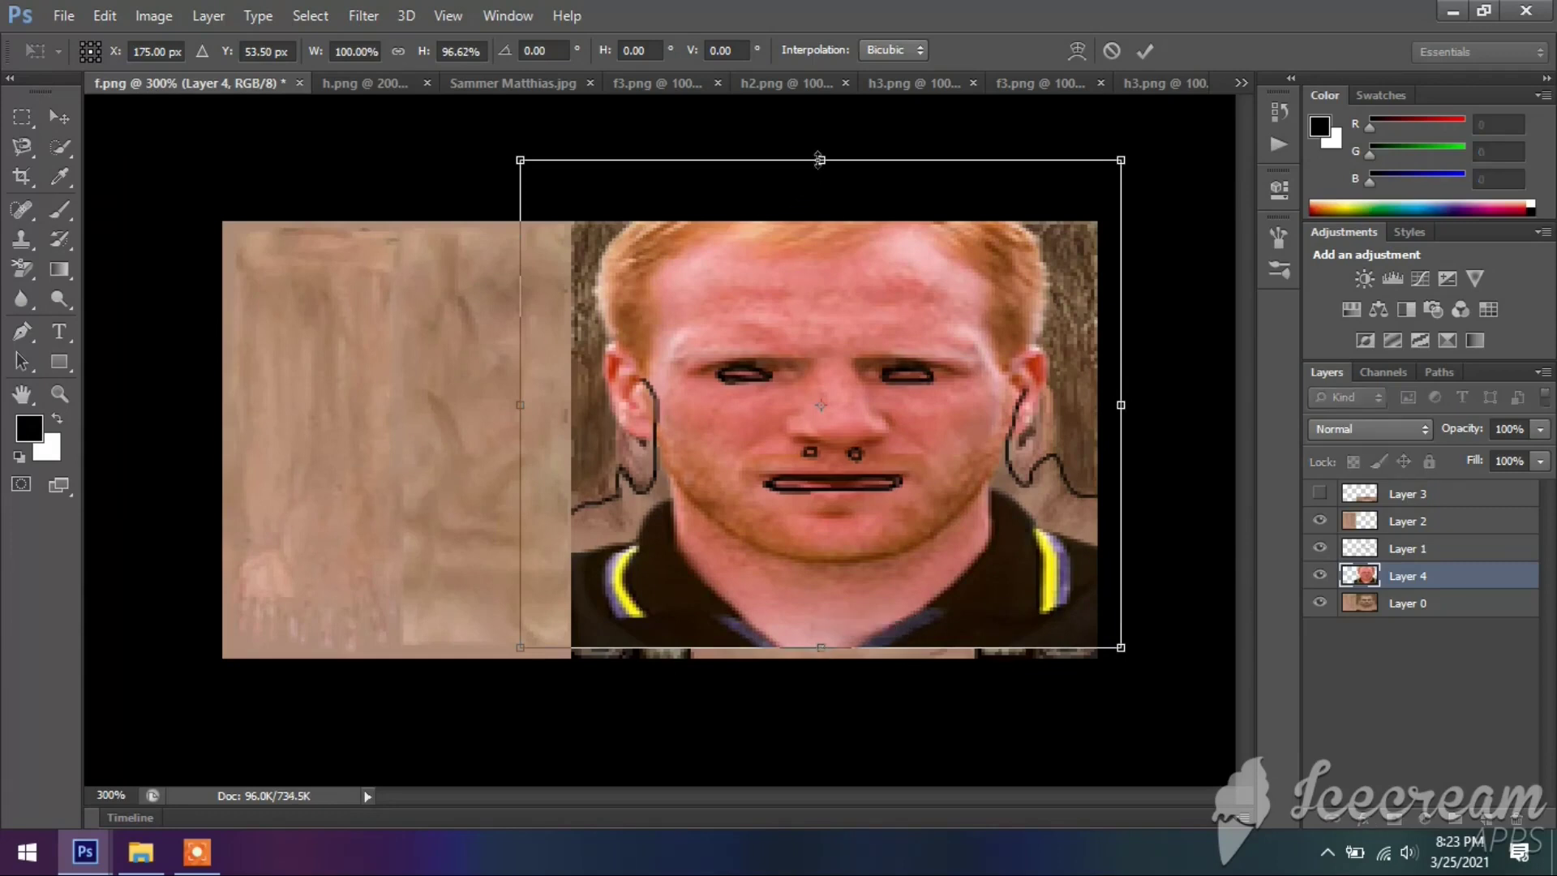
left_click_drag(819, 161, 819, 170)
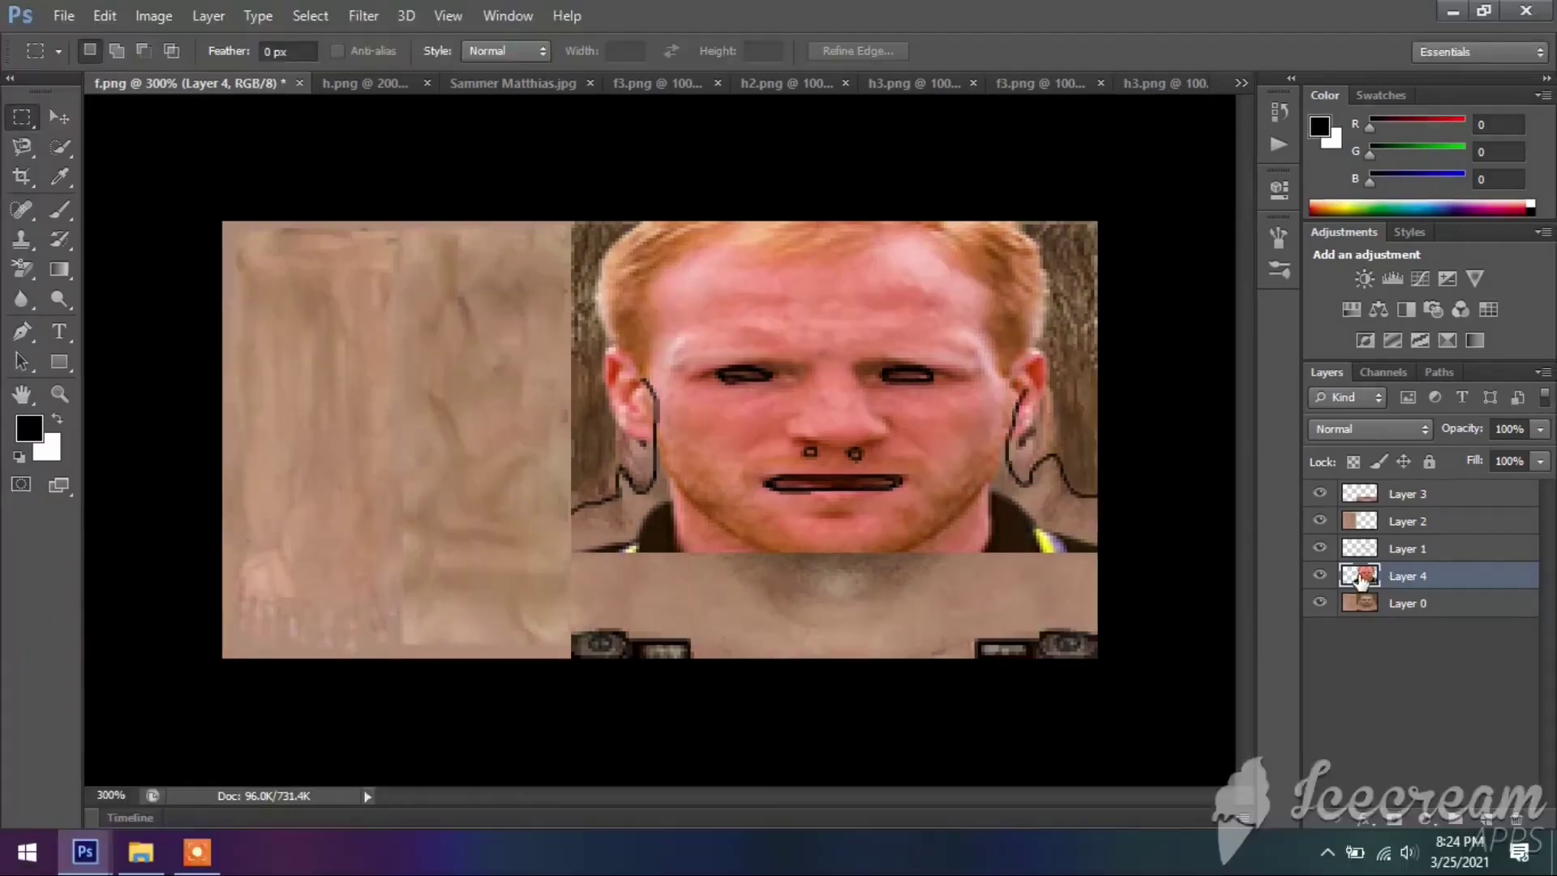
Step: Move Layer 4 below Layer 1, pick the Magnetic Lasso, and make Layer 4 the active layer
left_click_drag(1366, 548, 1370, 489)
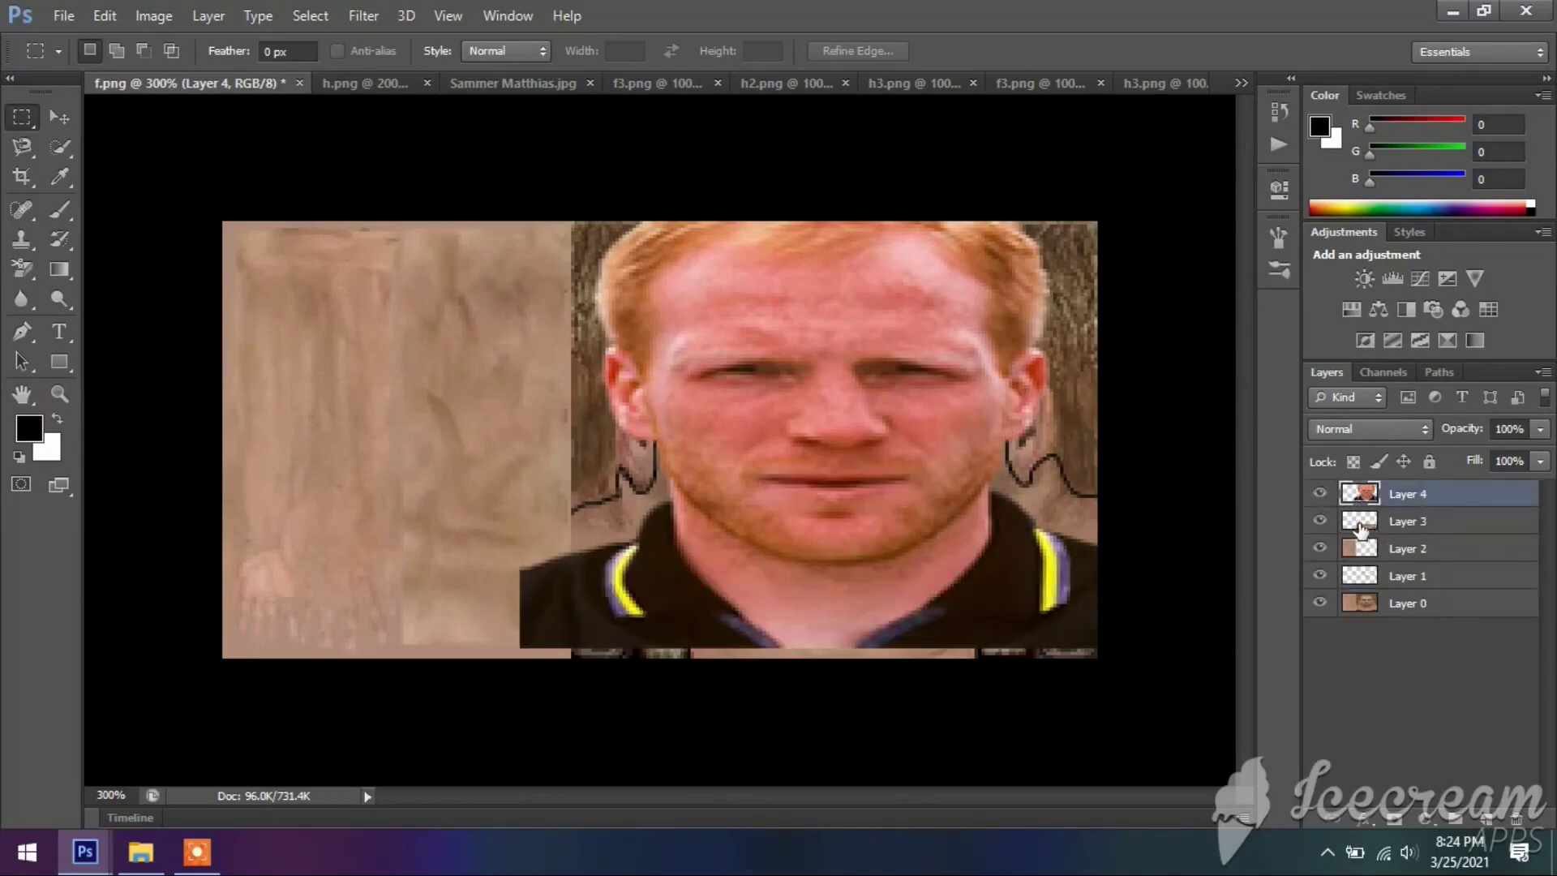
left_click_drag(1362, 492, 1364, 552)
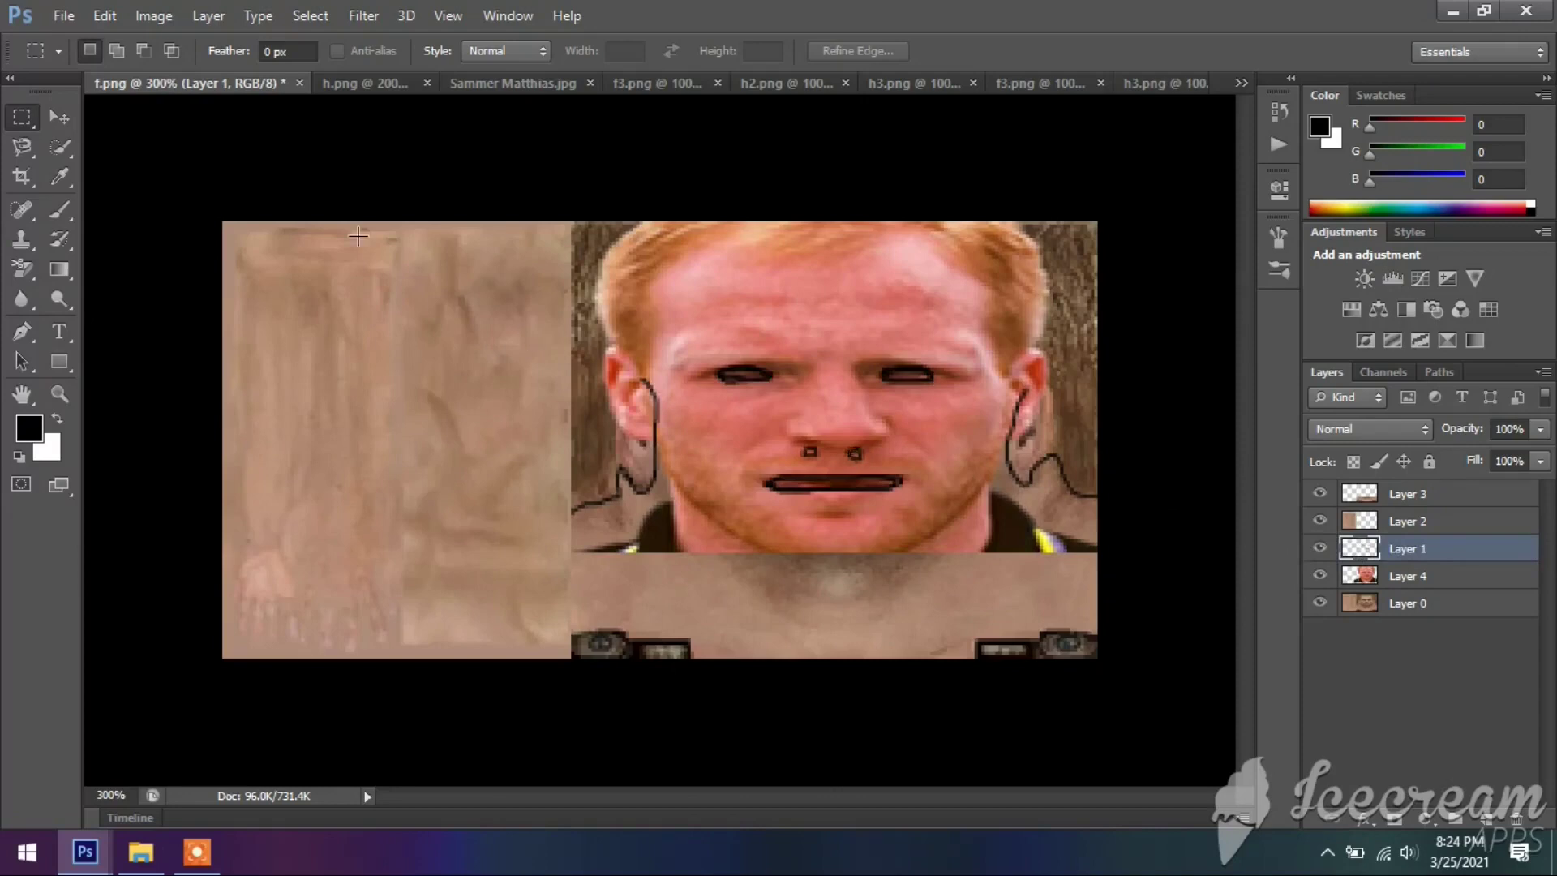
left_click(24, 149)
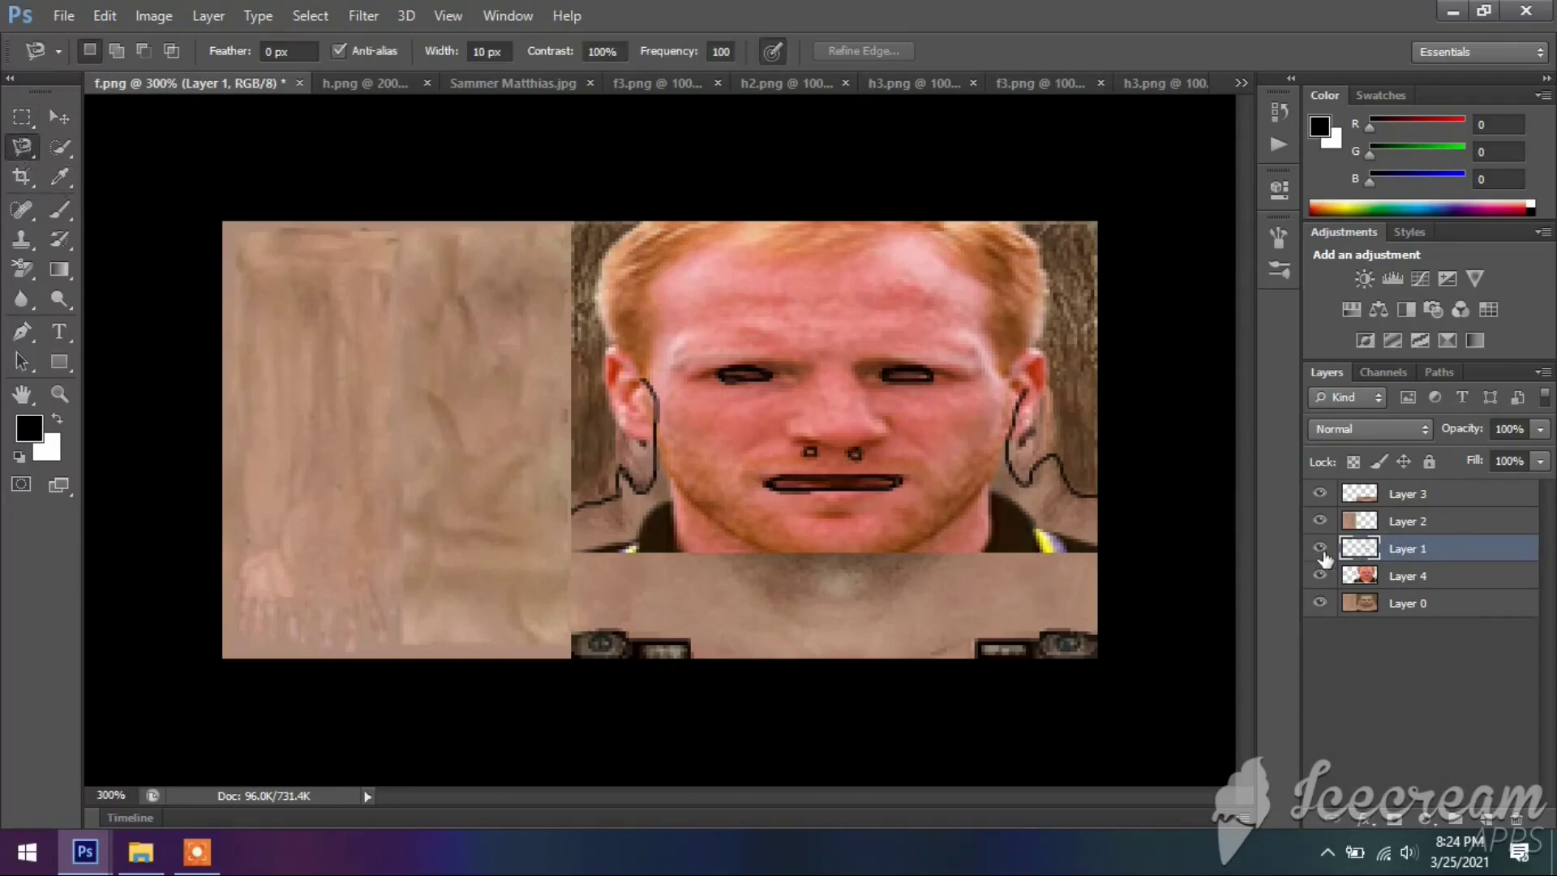
left_click(1319, 548)
left_click(1364, 578)
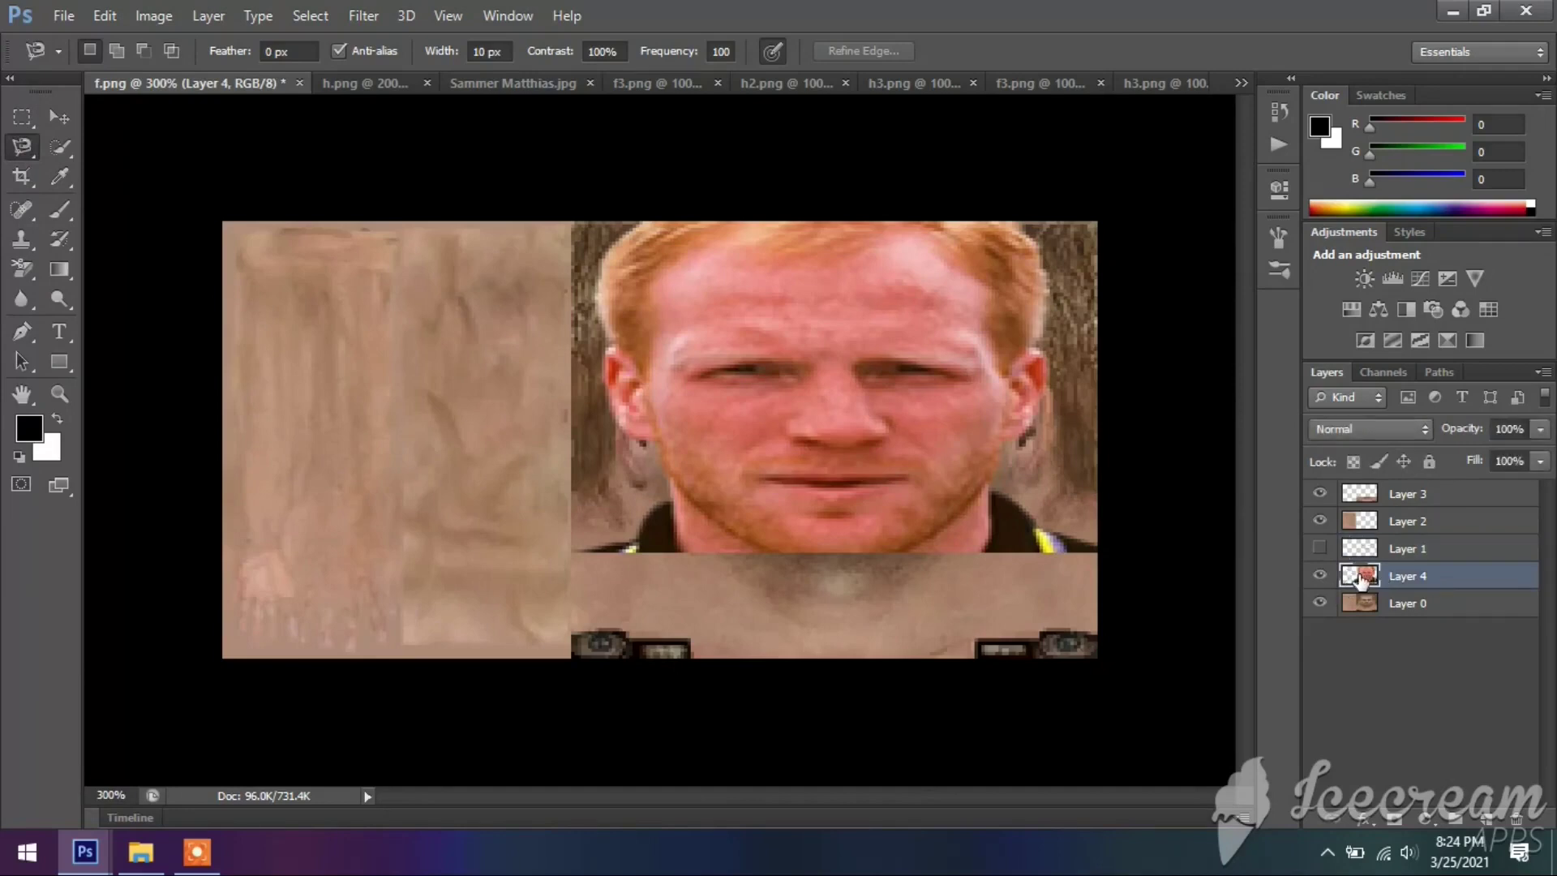
left_click(1319, 548)
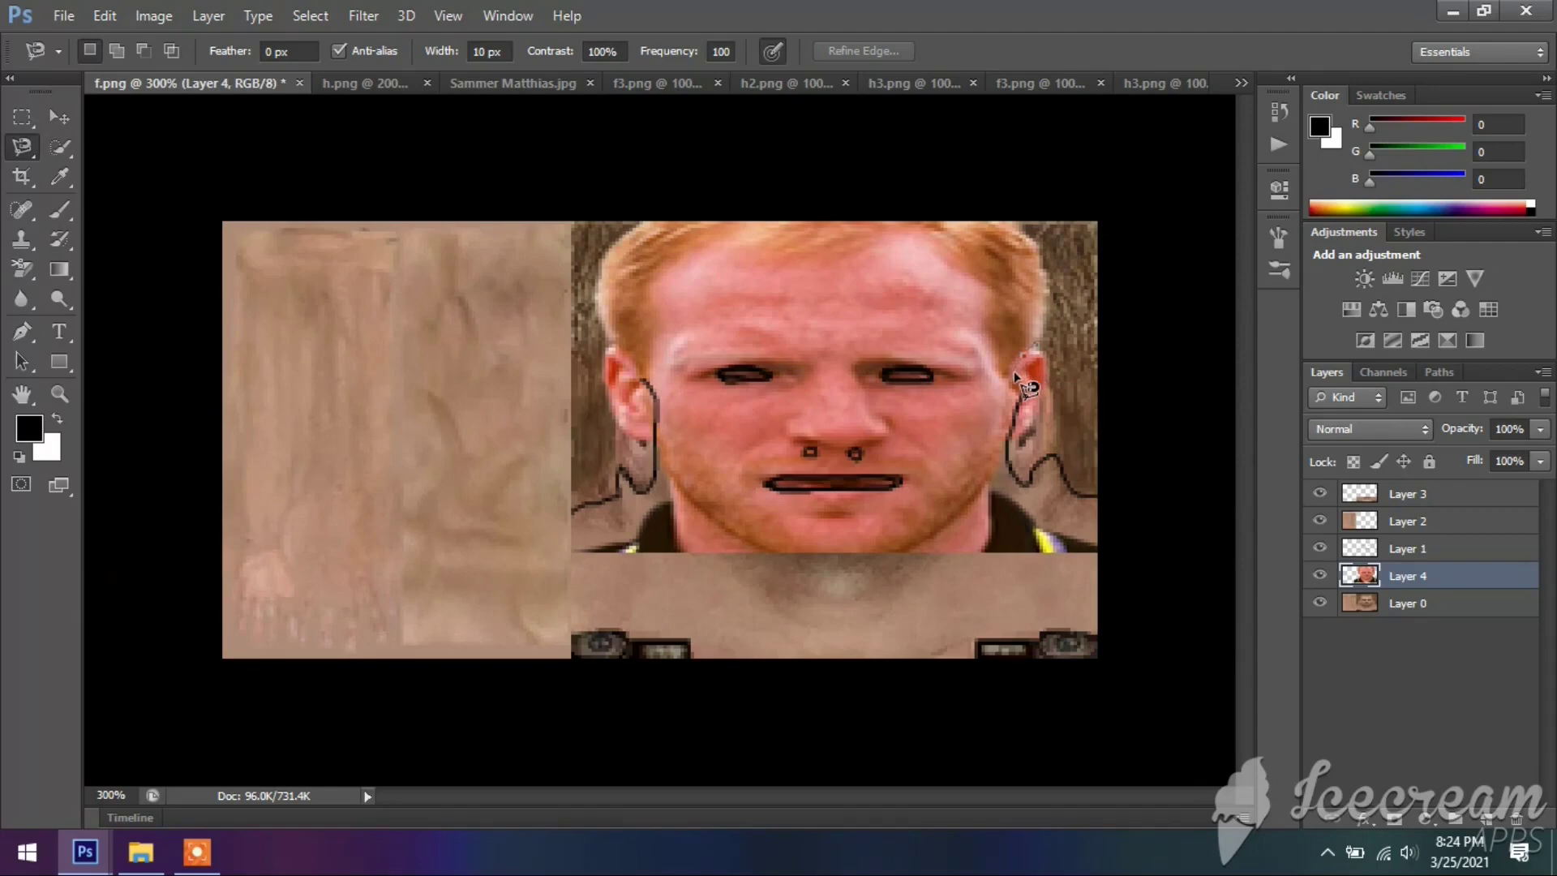
Step: Trace the right ear and move it off the face, then start tracing the left ear
mouse_move(1017, 387)
left_mouse_down()
mouse_move(1008, 475)
mouse_move(1080, 485)
mouse_move(1102, 513)
mouse_move(1100, 497)
left_mouse_up()
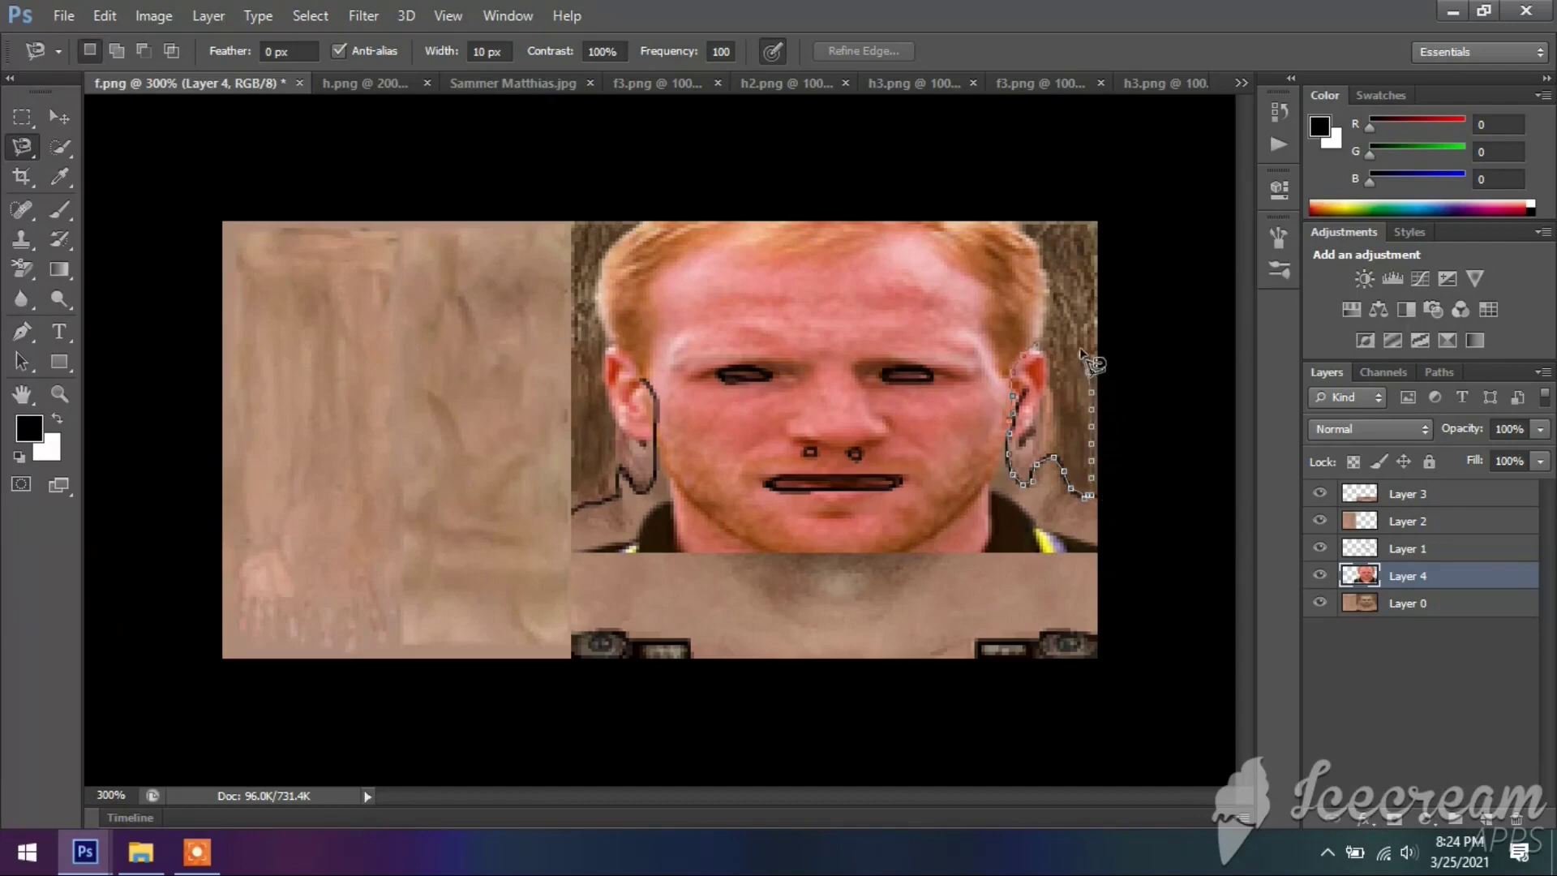
left_click(1036, 347)
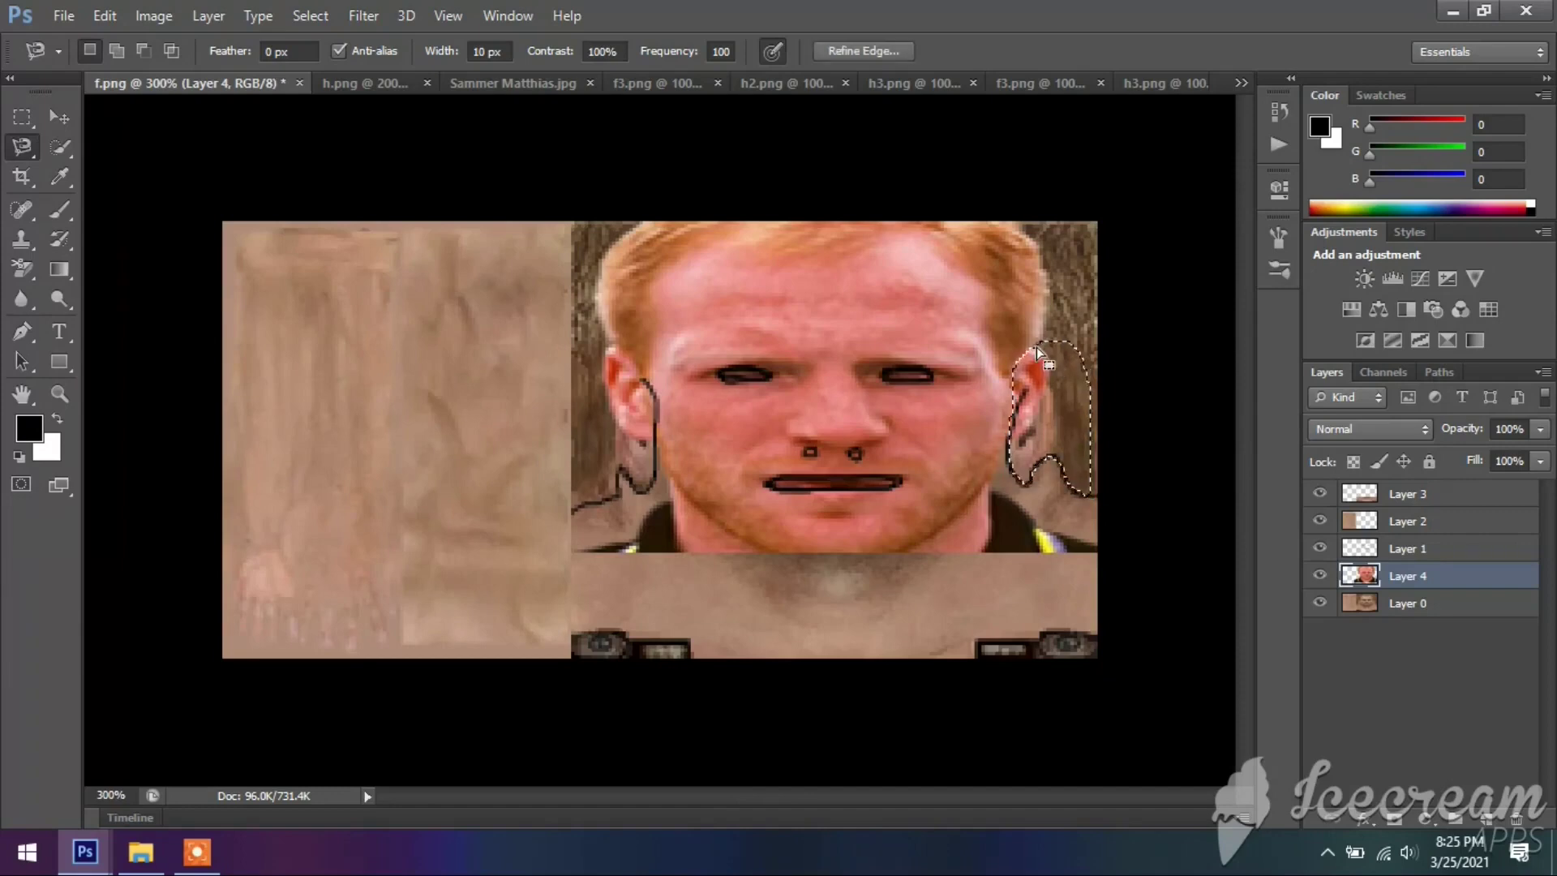
left_click(59, 117)
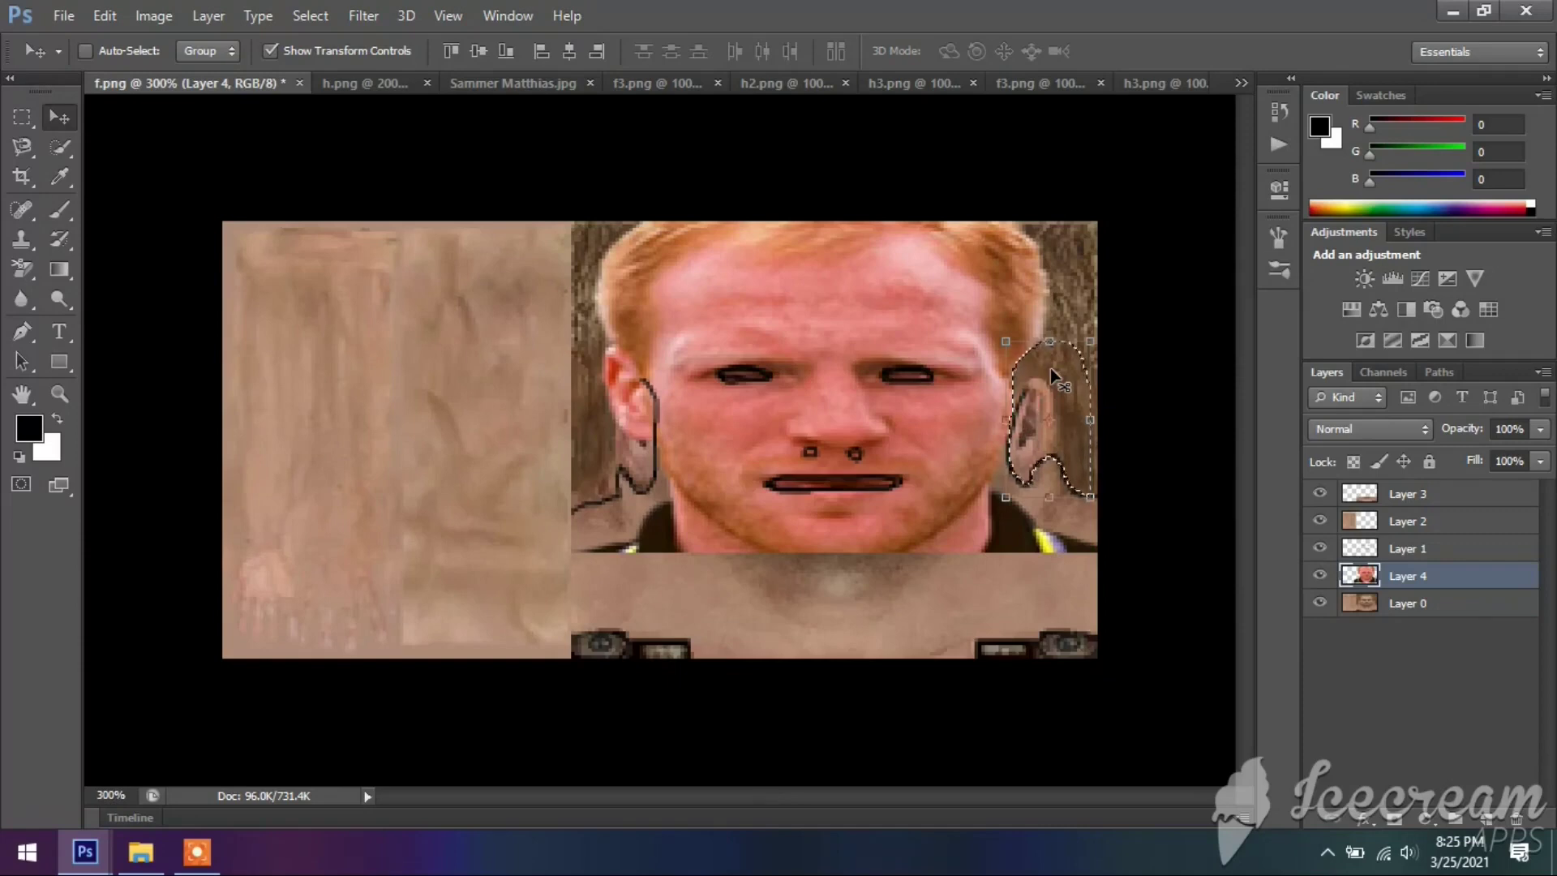
left_click_drag(1049, 368, 941, 728)
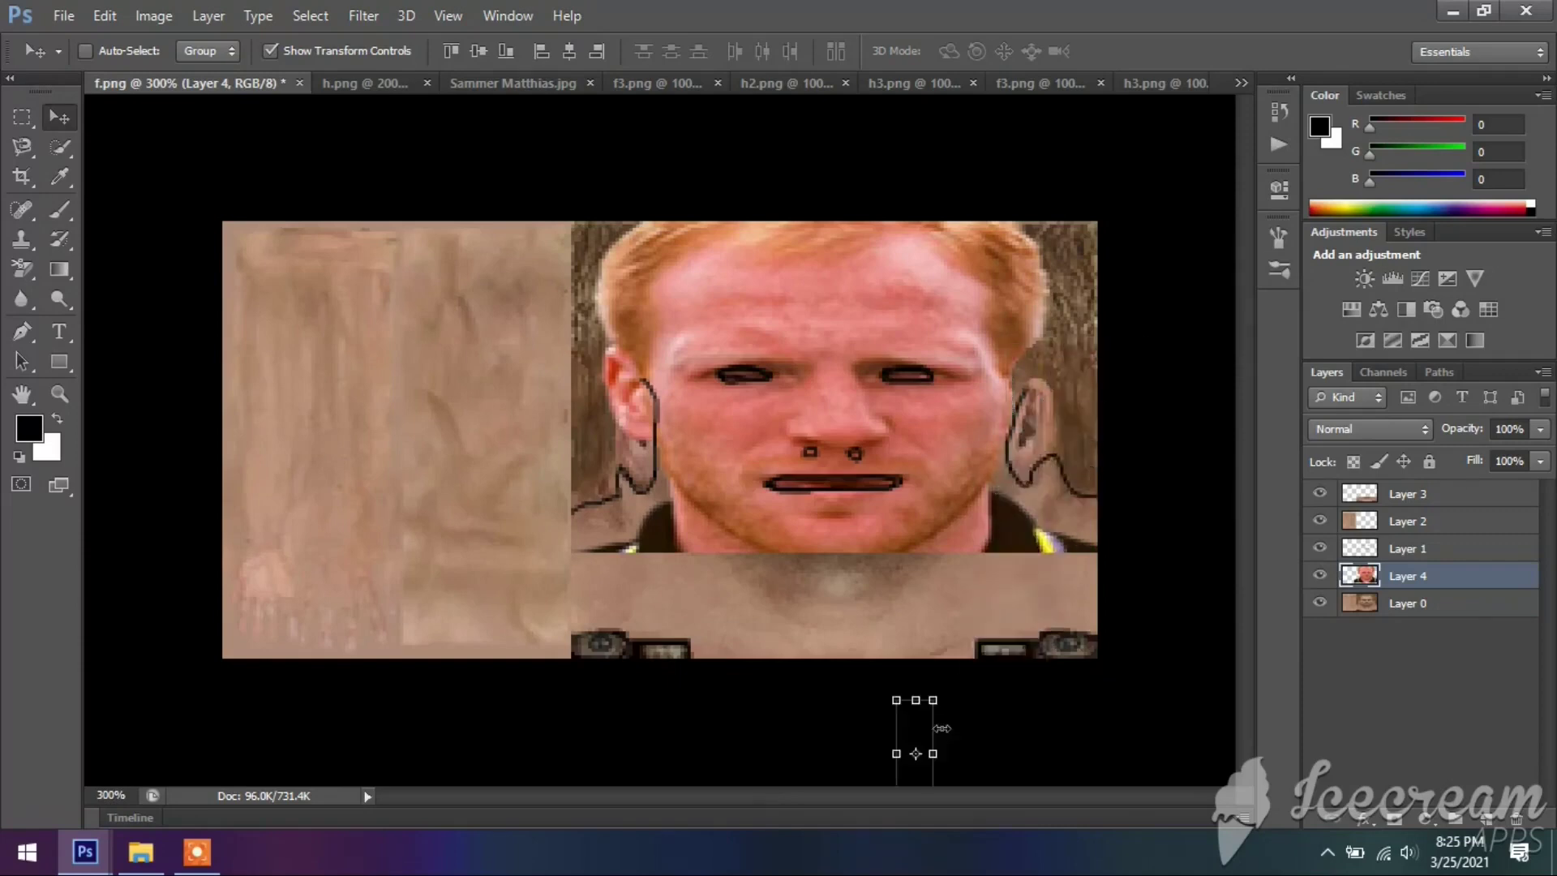
key("ctrl+d")
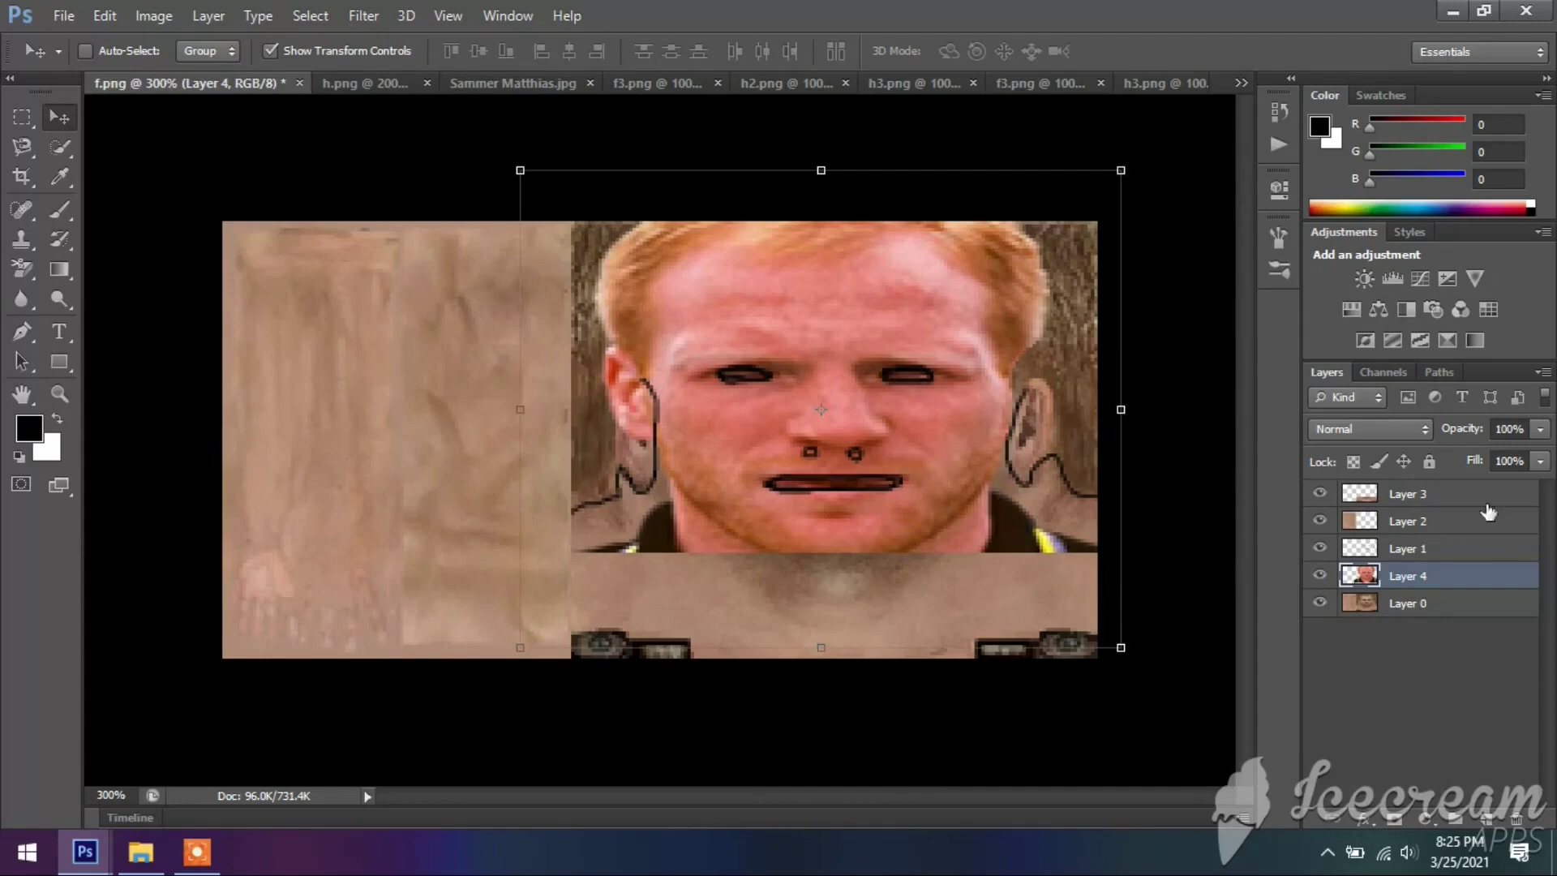
left_click(24, 148)
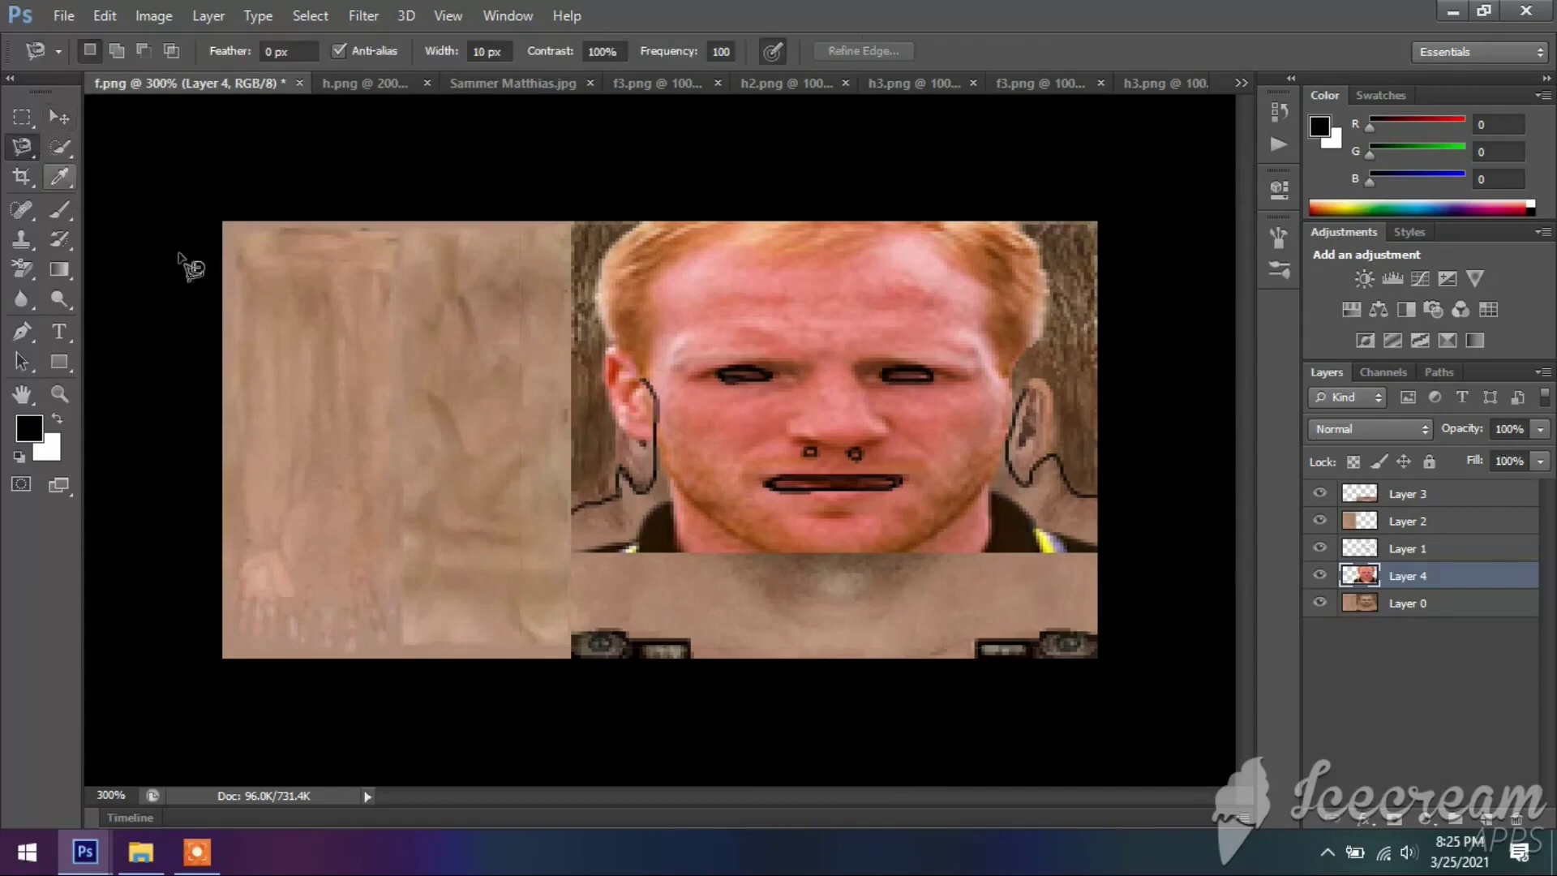
left_click(626, 345)
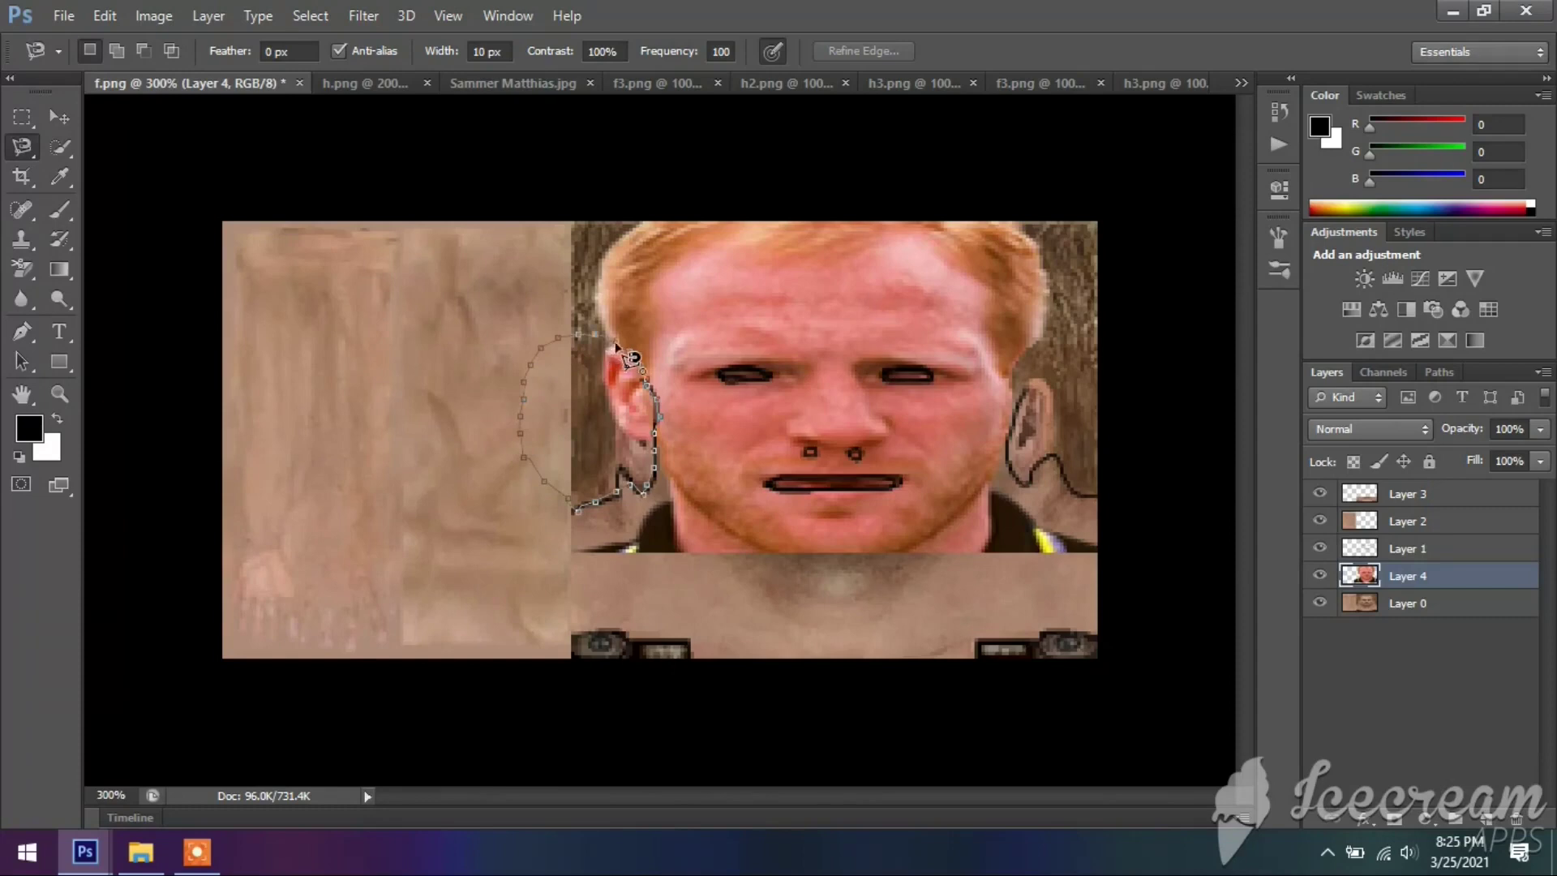
Step: Delete the traced left ear from Layer 4 and move the emptied selection off canvas
left_click(610, 347)
key("Delete")
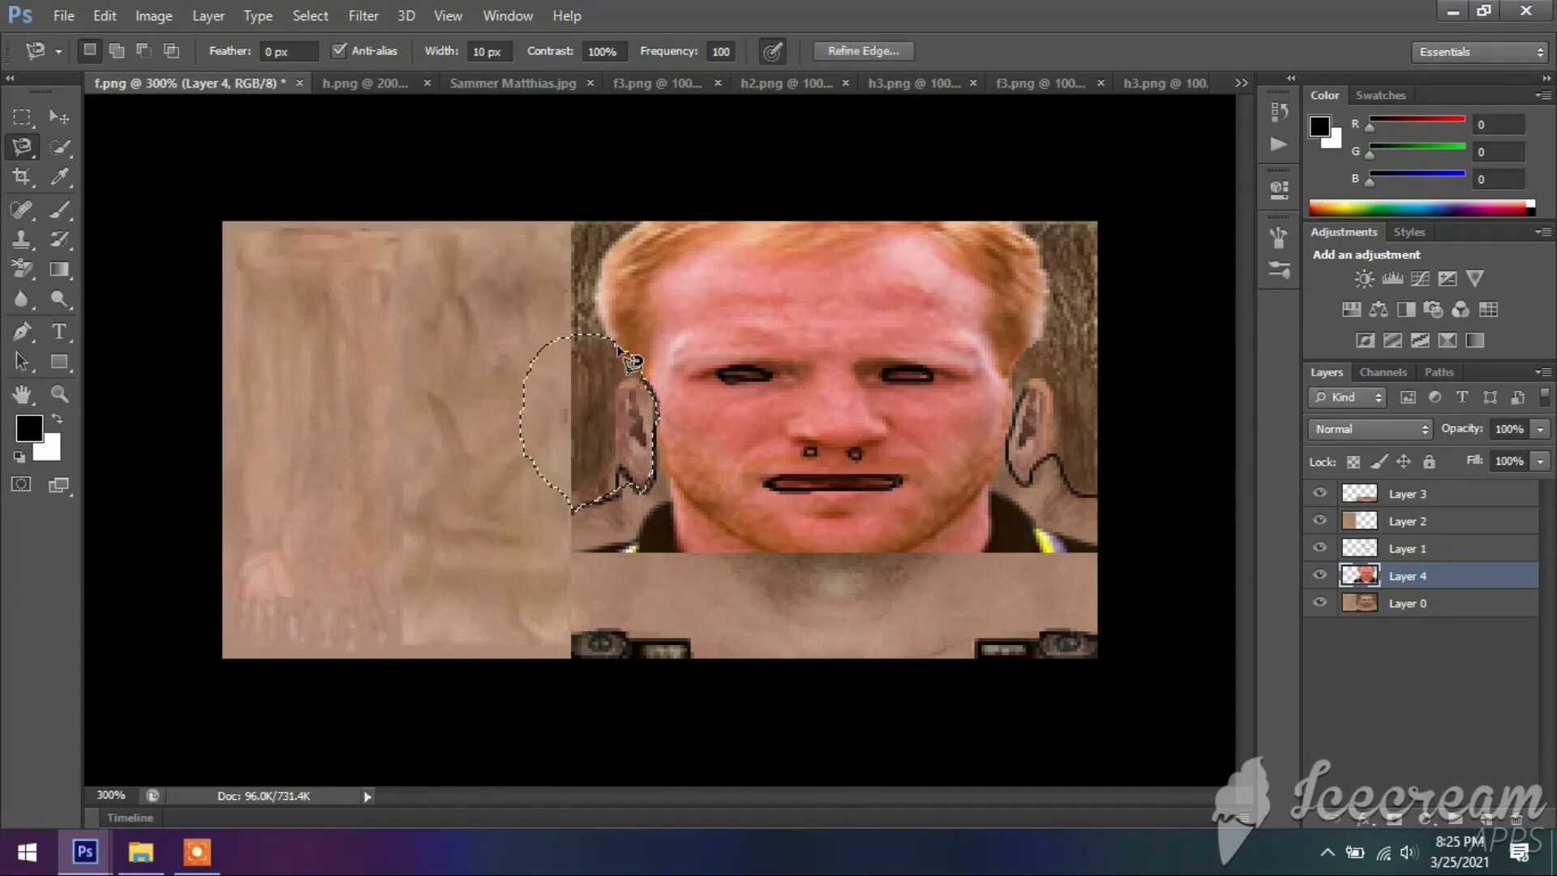
left_click(59, 117)
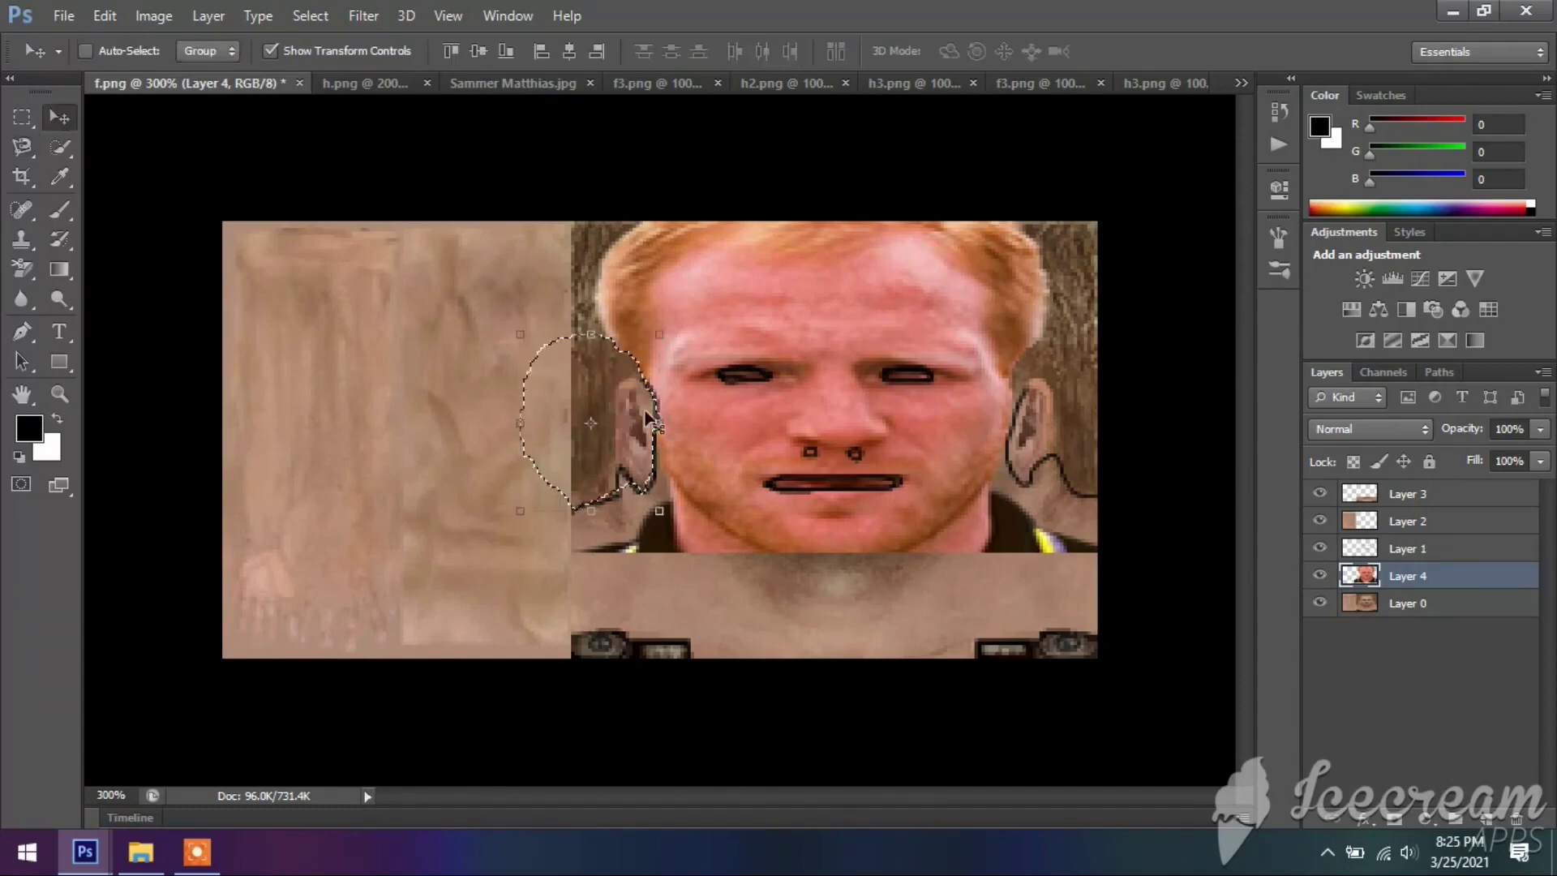
left_click_drag(601, 372, 512, 729)
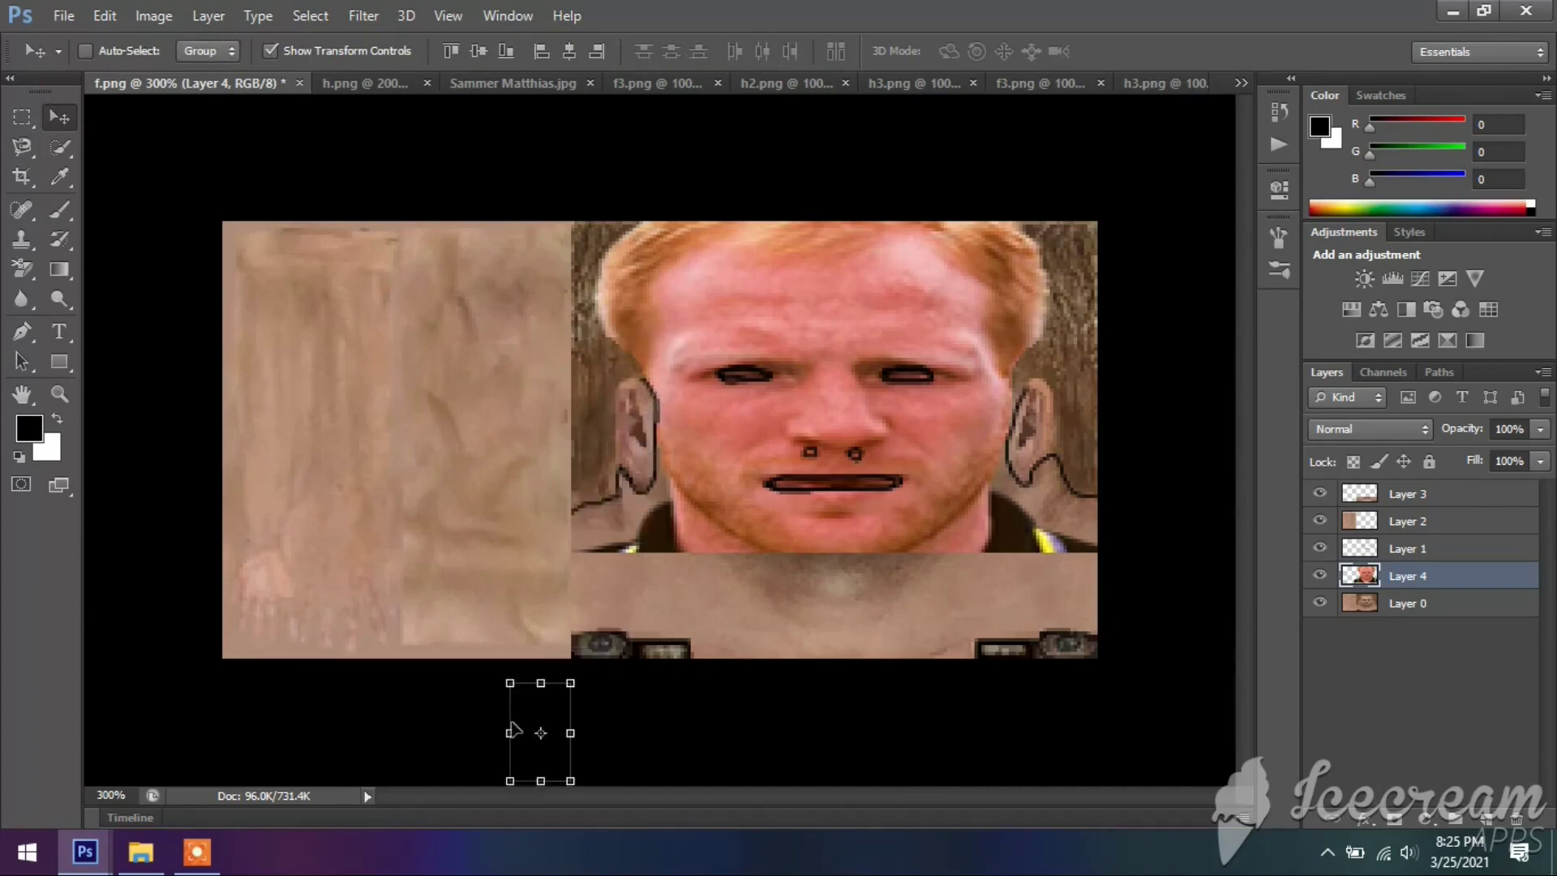
key("ctrl+d")
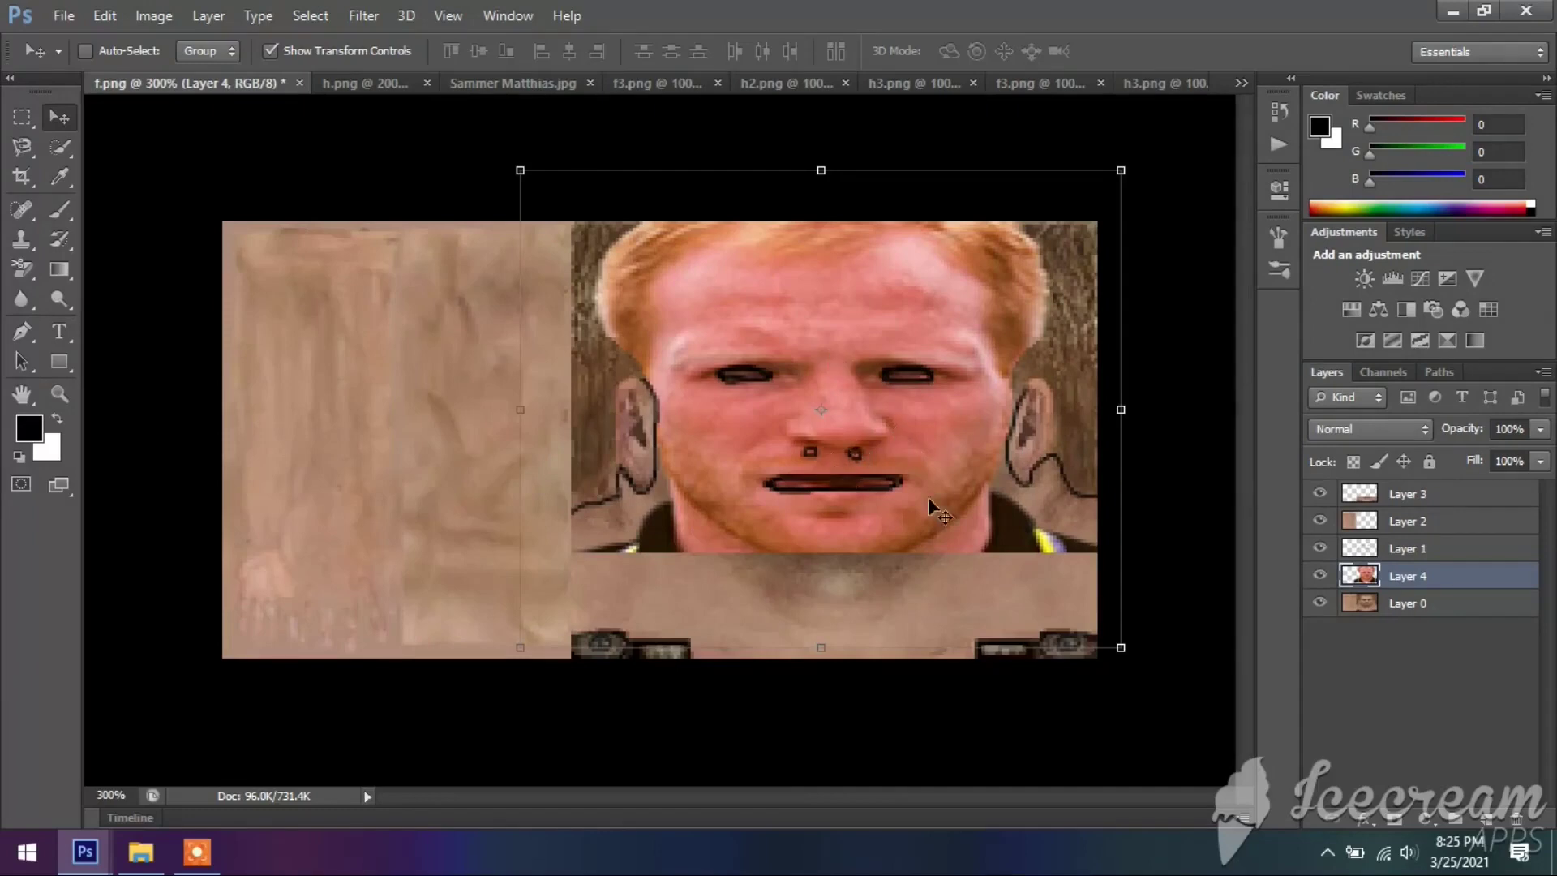
Step: With Layer 3 hidden, delete Layer 4's black shirt and collar, move leftovers off canvas, then reshow Layer 3
left_click(1319, 494)
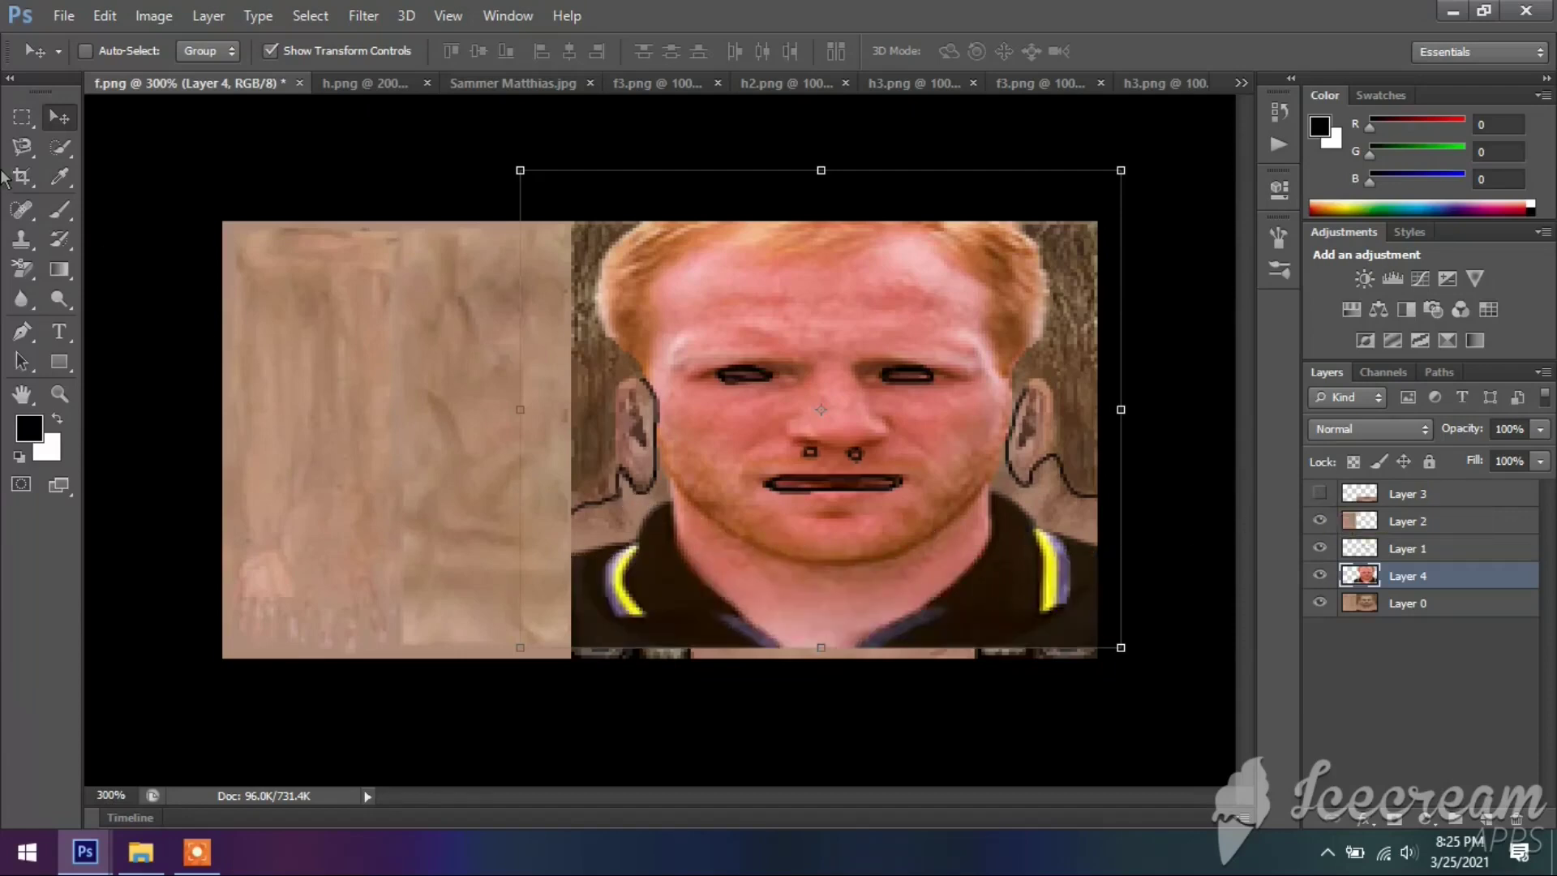
left_click(31, 154)
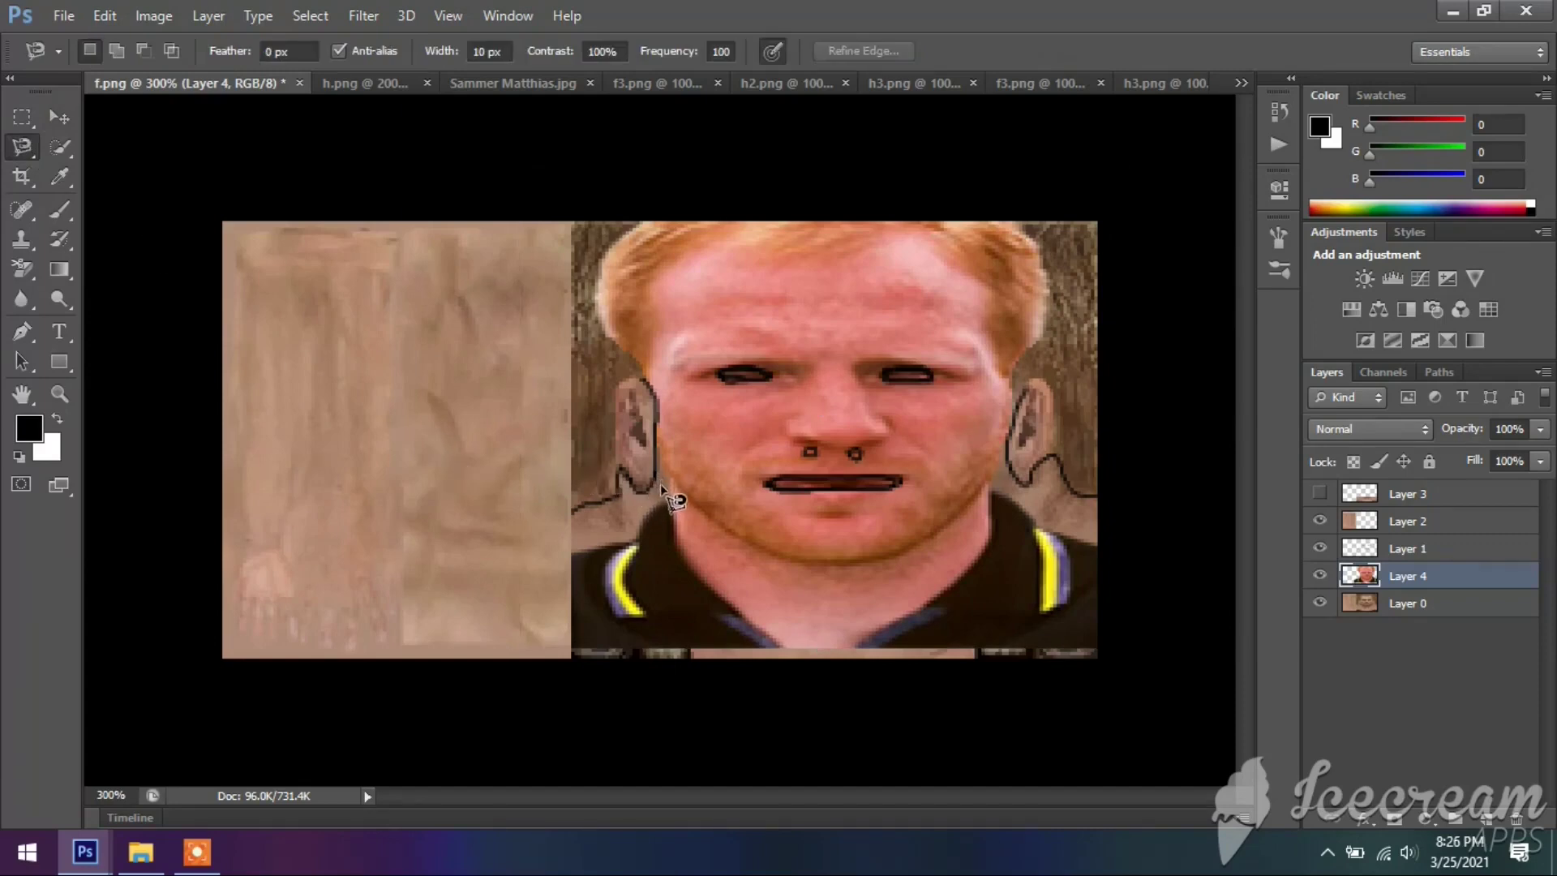
left_click(659, 485)
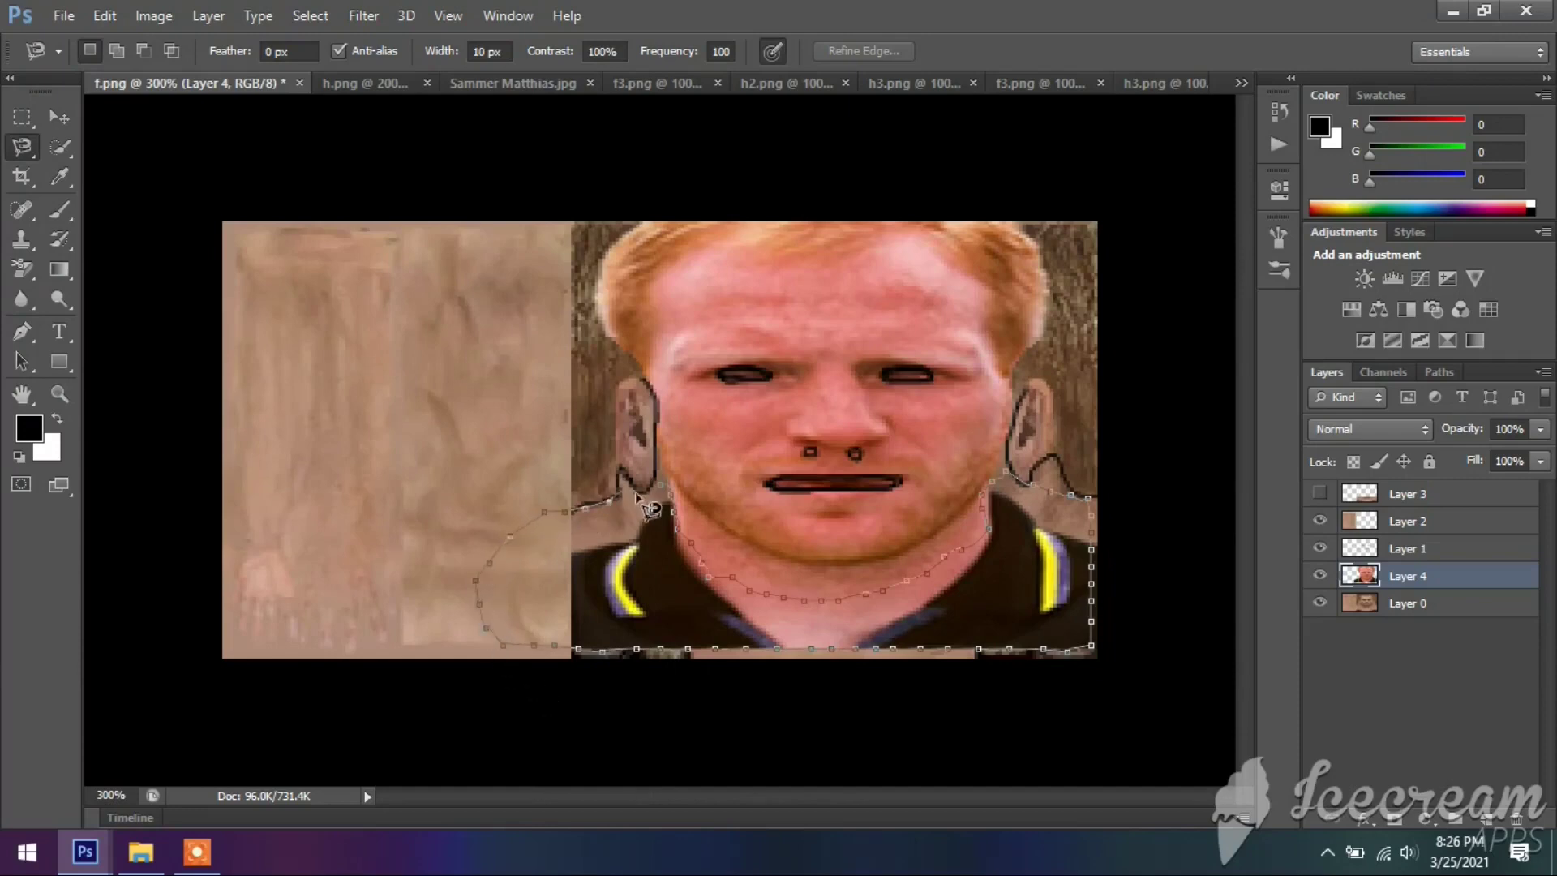
left_click(663, 489)
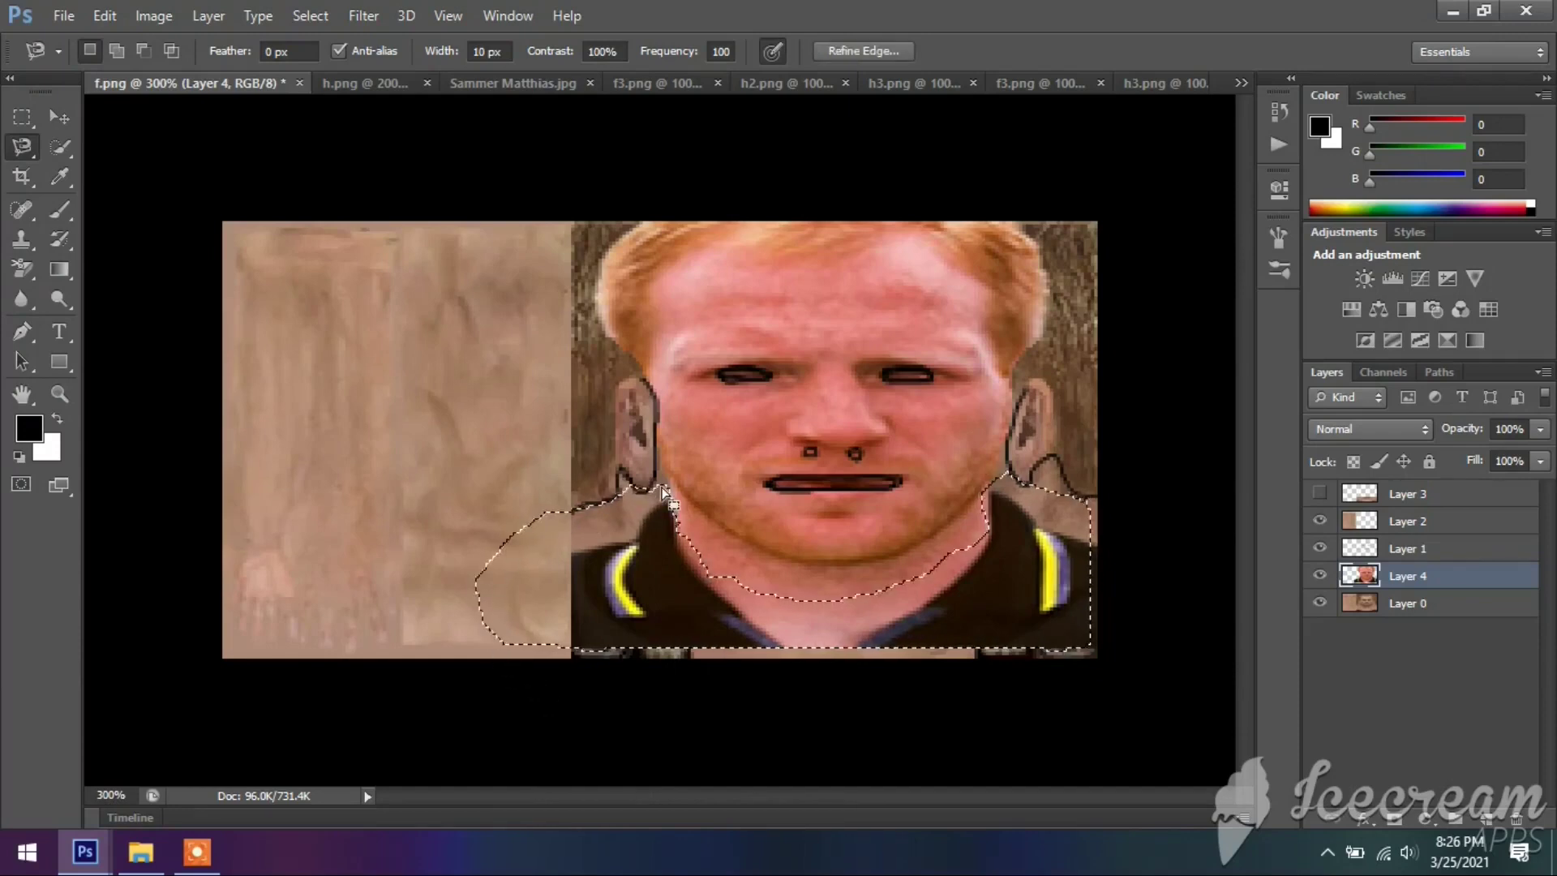
key("Delete")
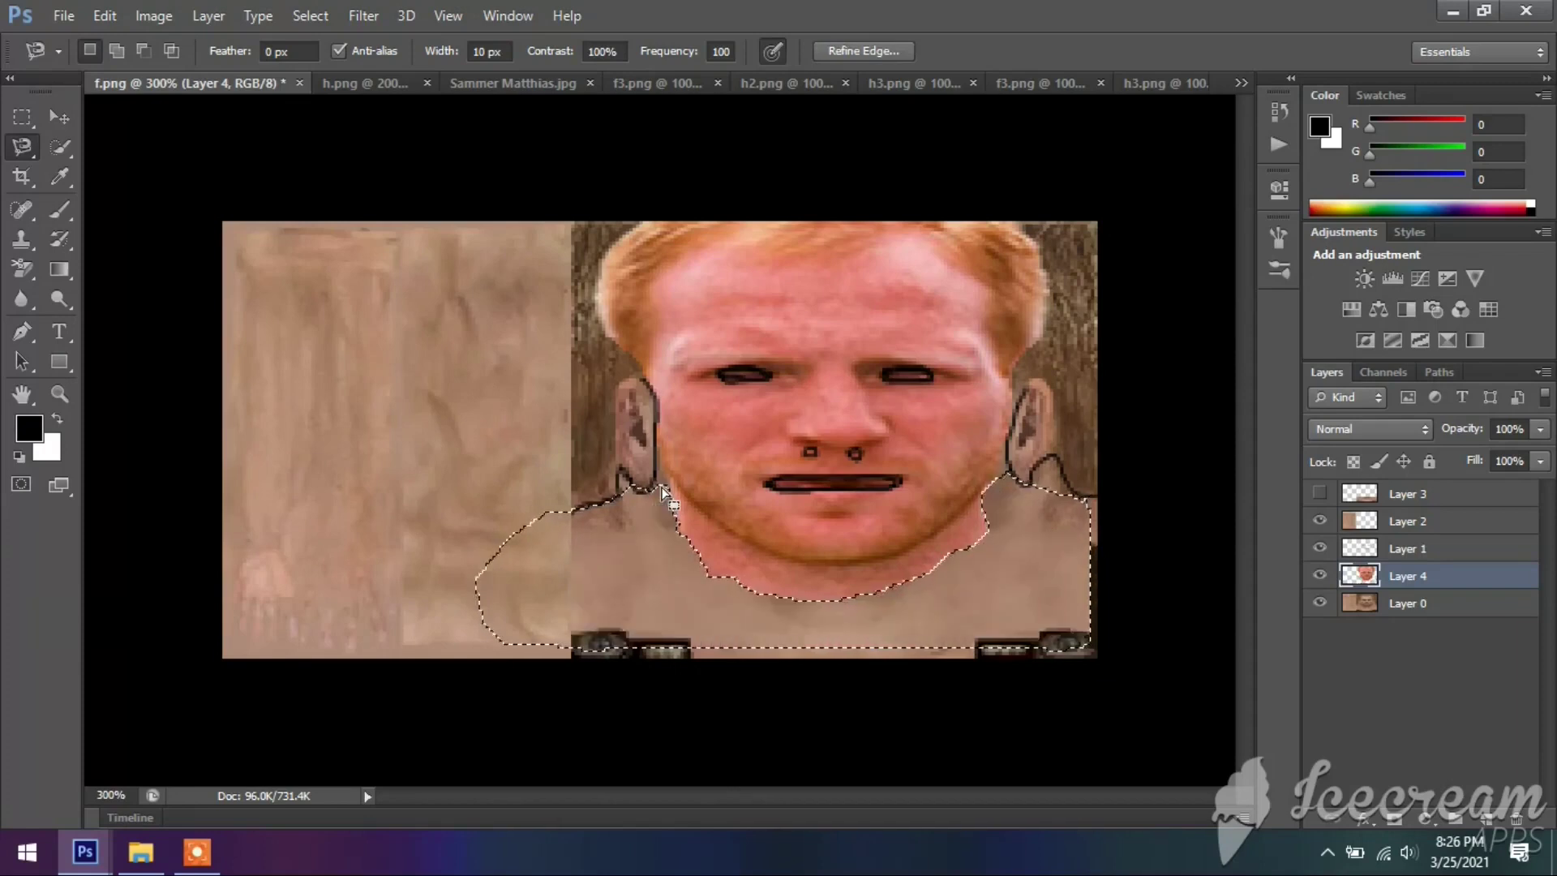
key("v")
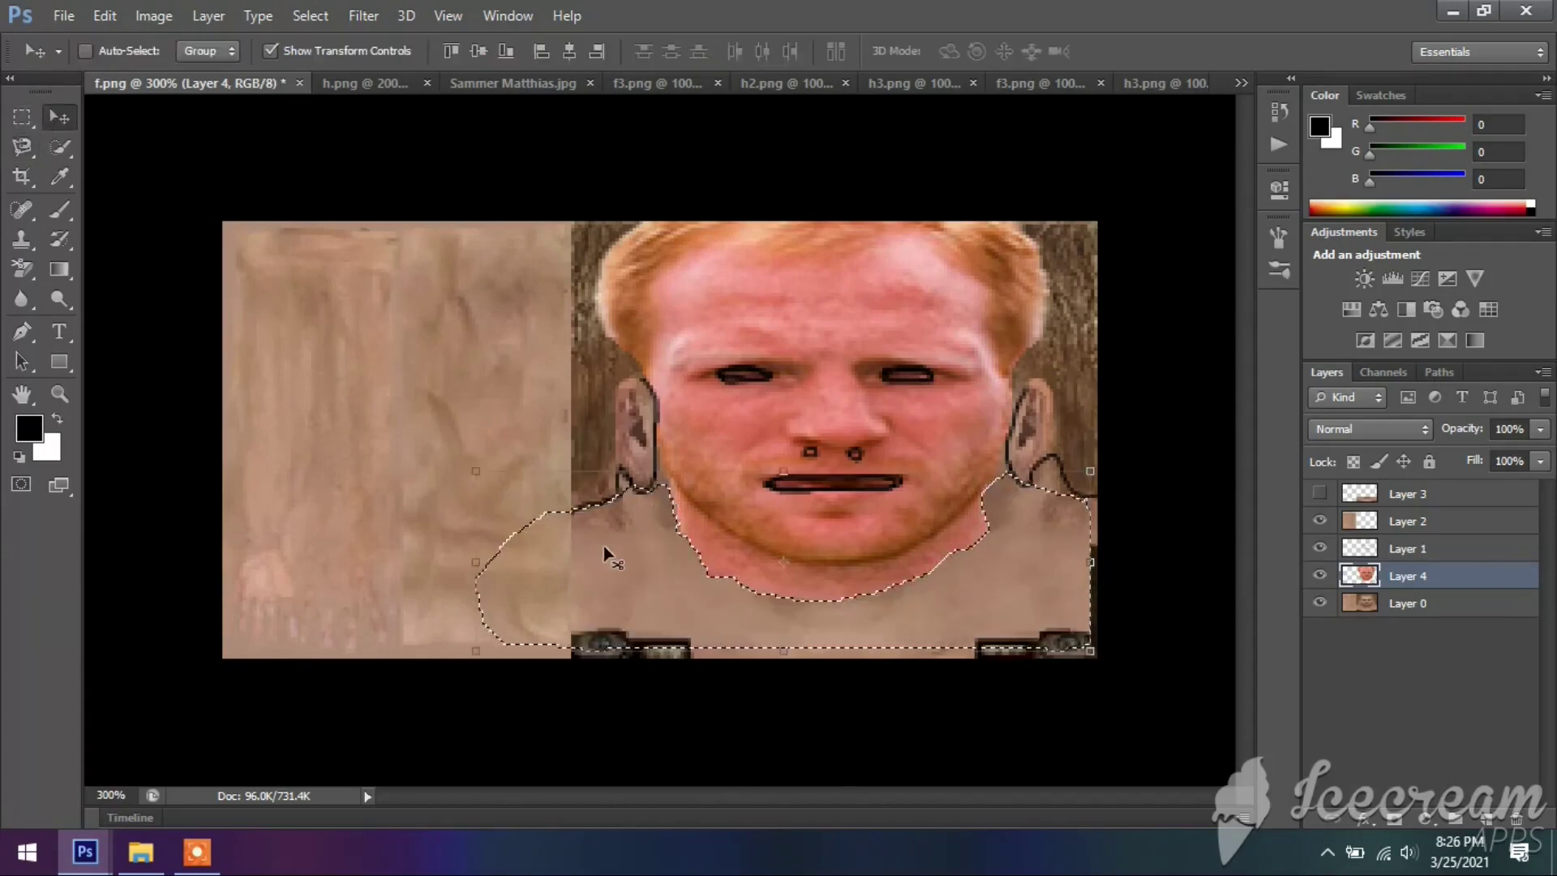
left_click_drag(610, 558, 614, 744)
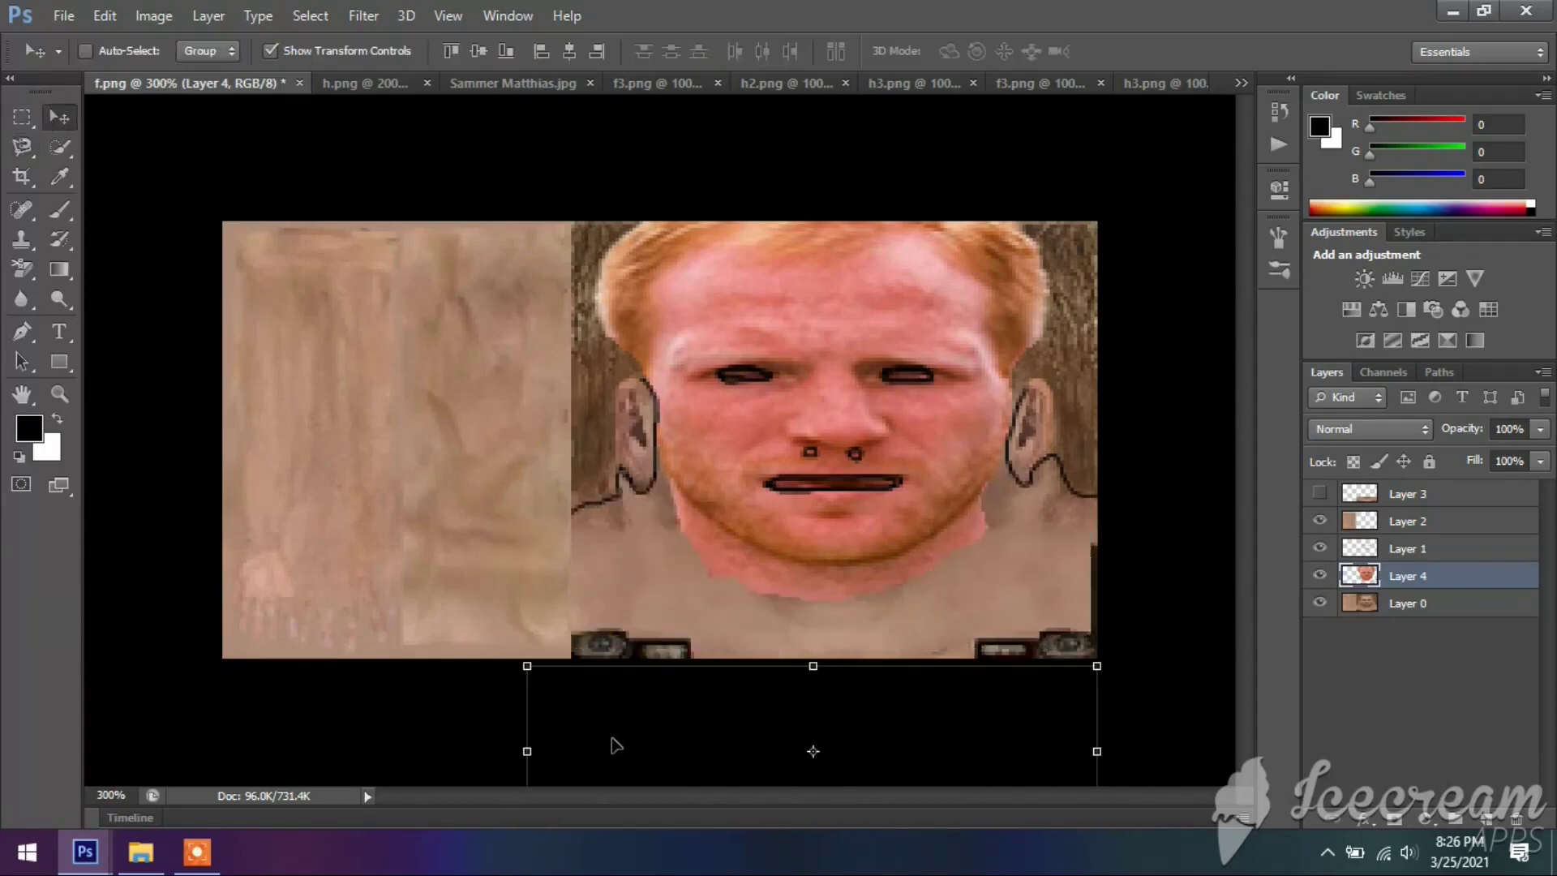
key("ctrl+d")
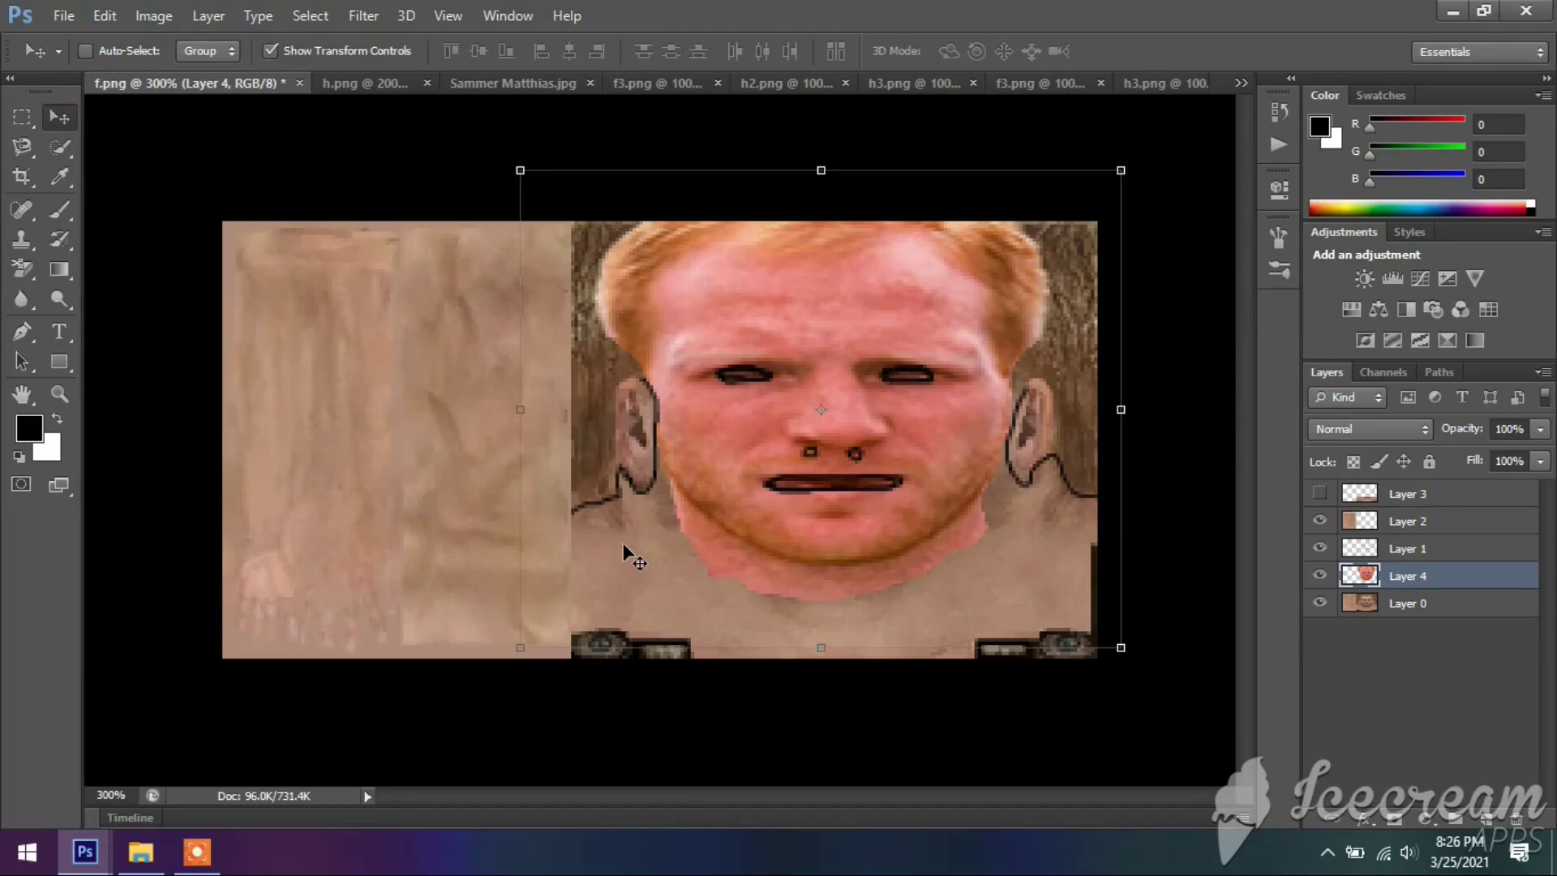
left_click(1319, 494)
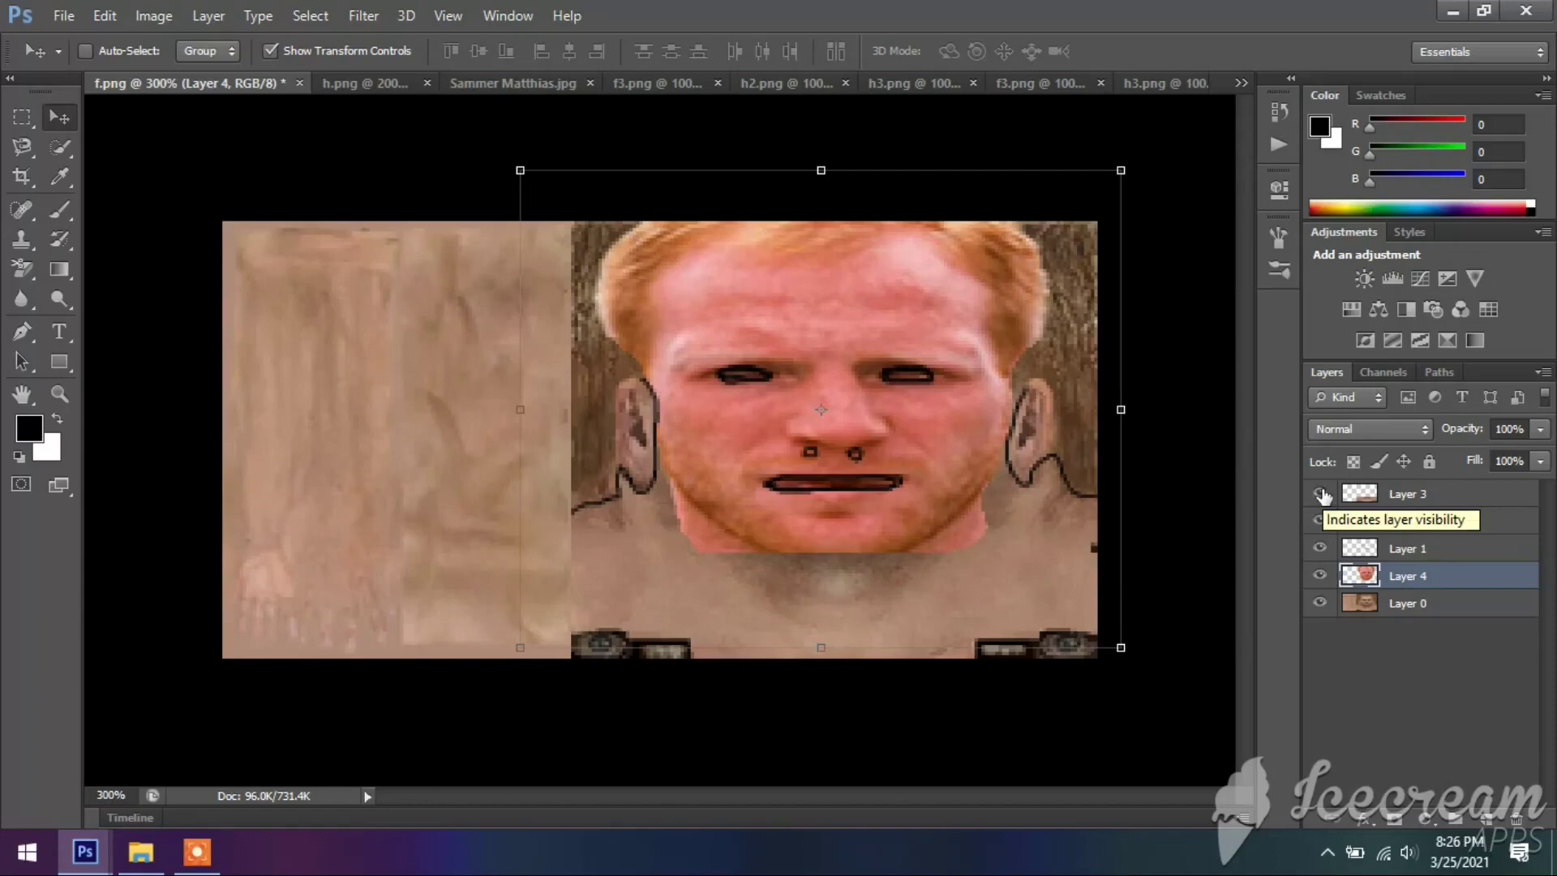
Step: Select Layer 3 and outline its neck area under the chin, undoing a trial move
left_click(1319, 493)
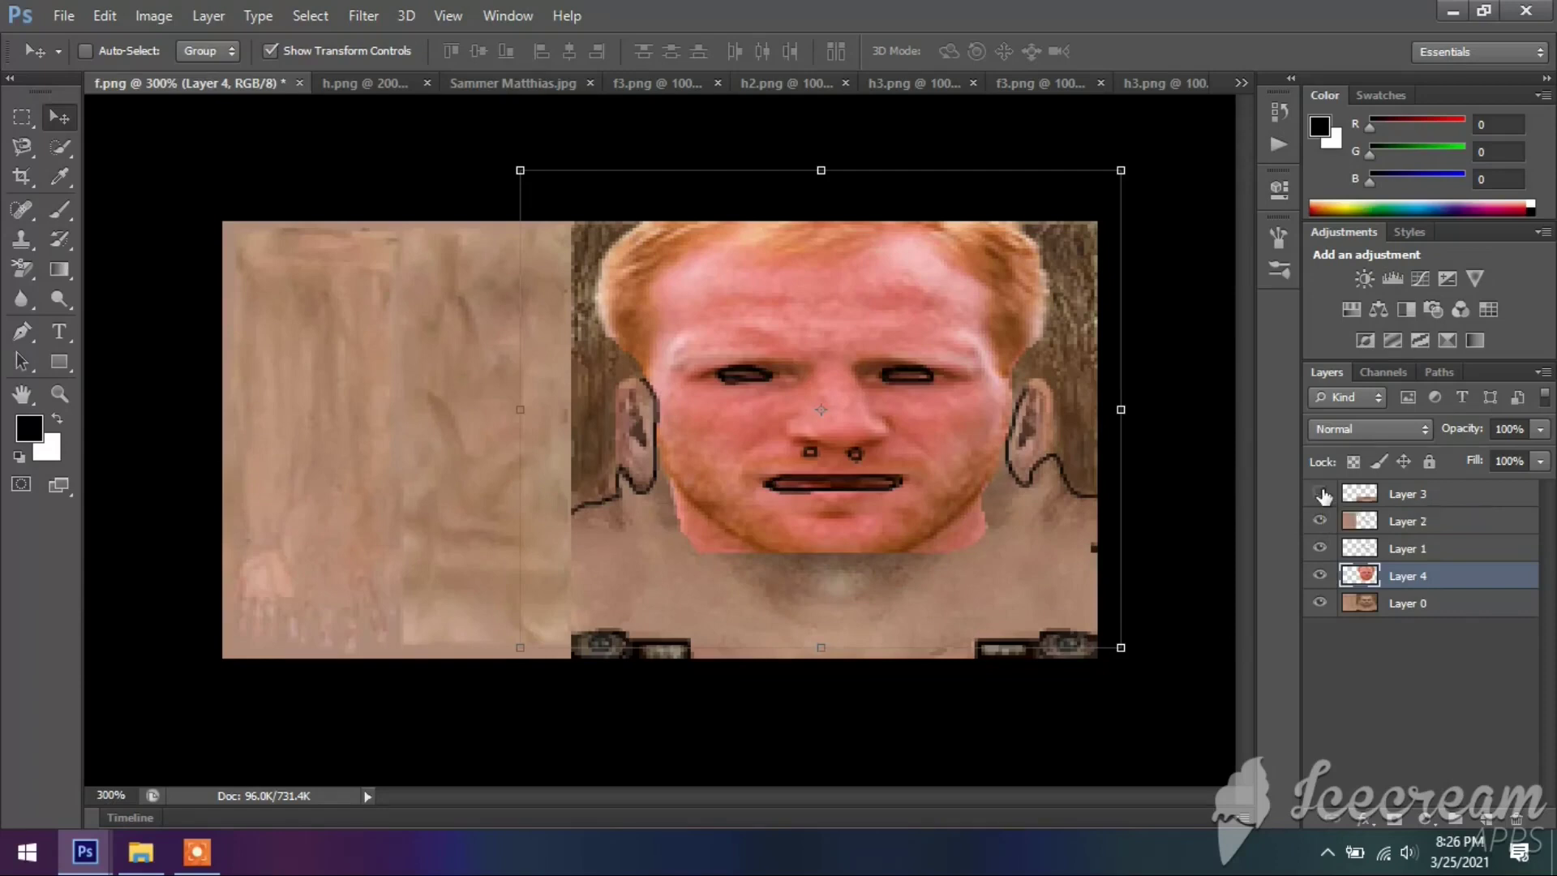
left_click(1319, 493)
left_click(1355, 494)
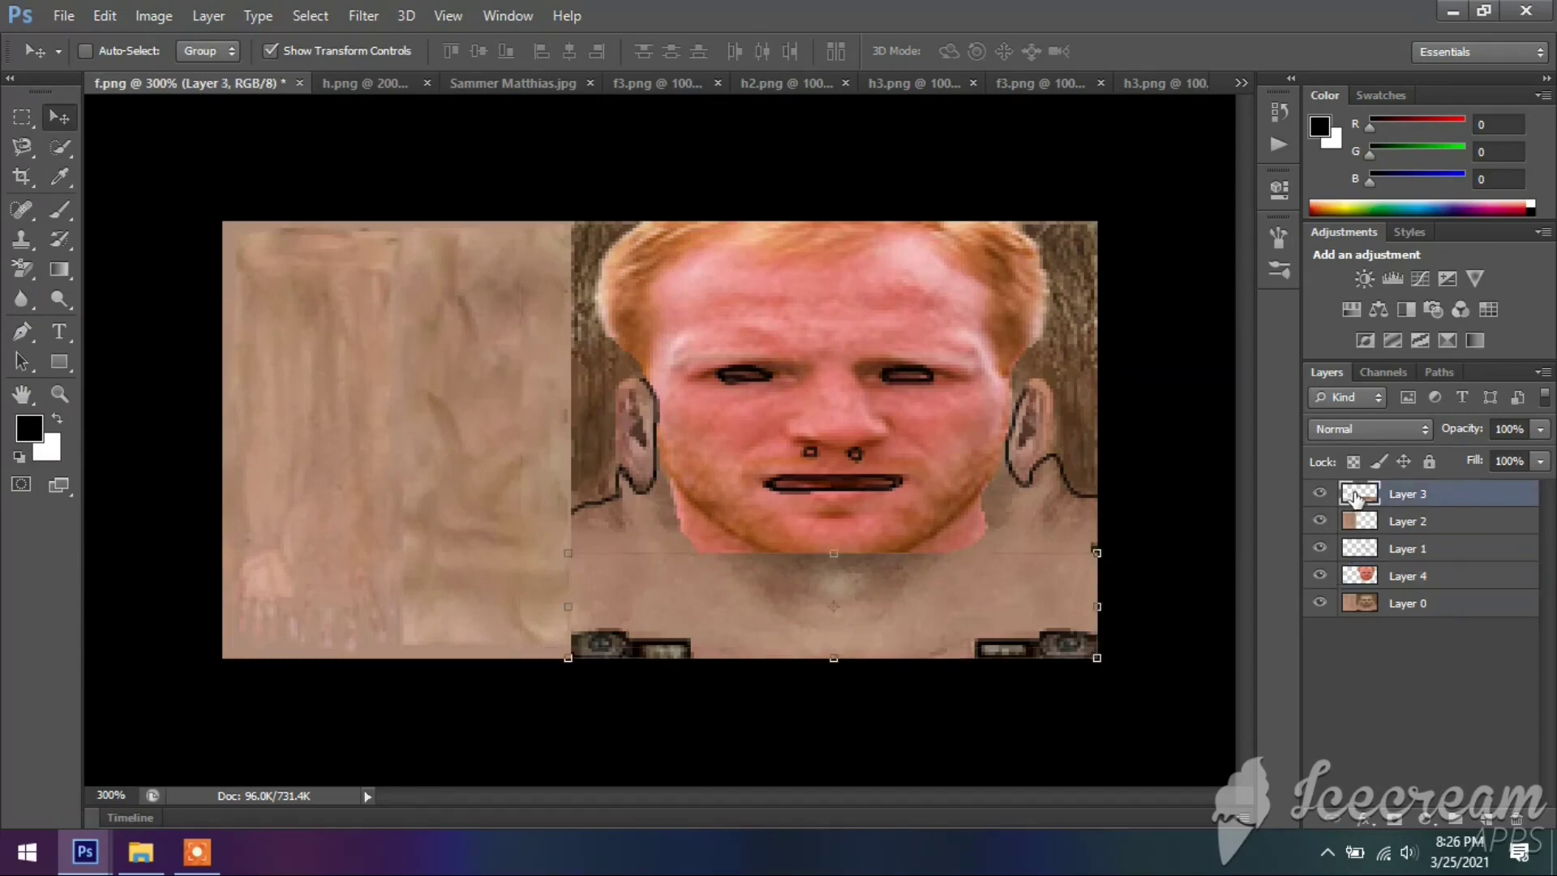
left_click(21, 147)
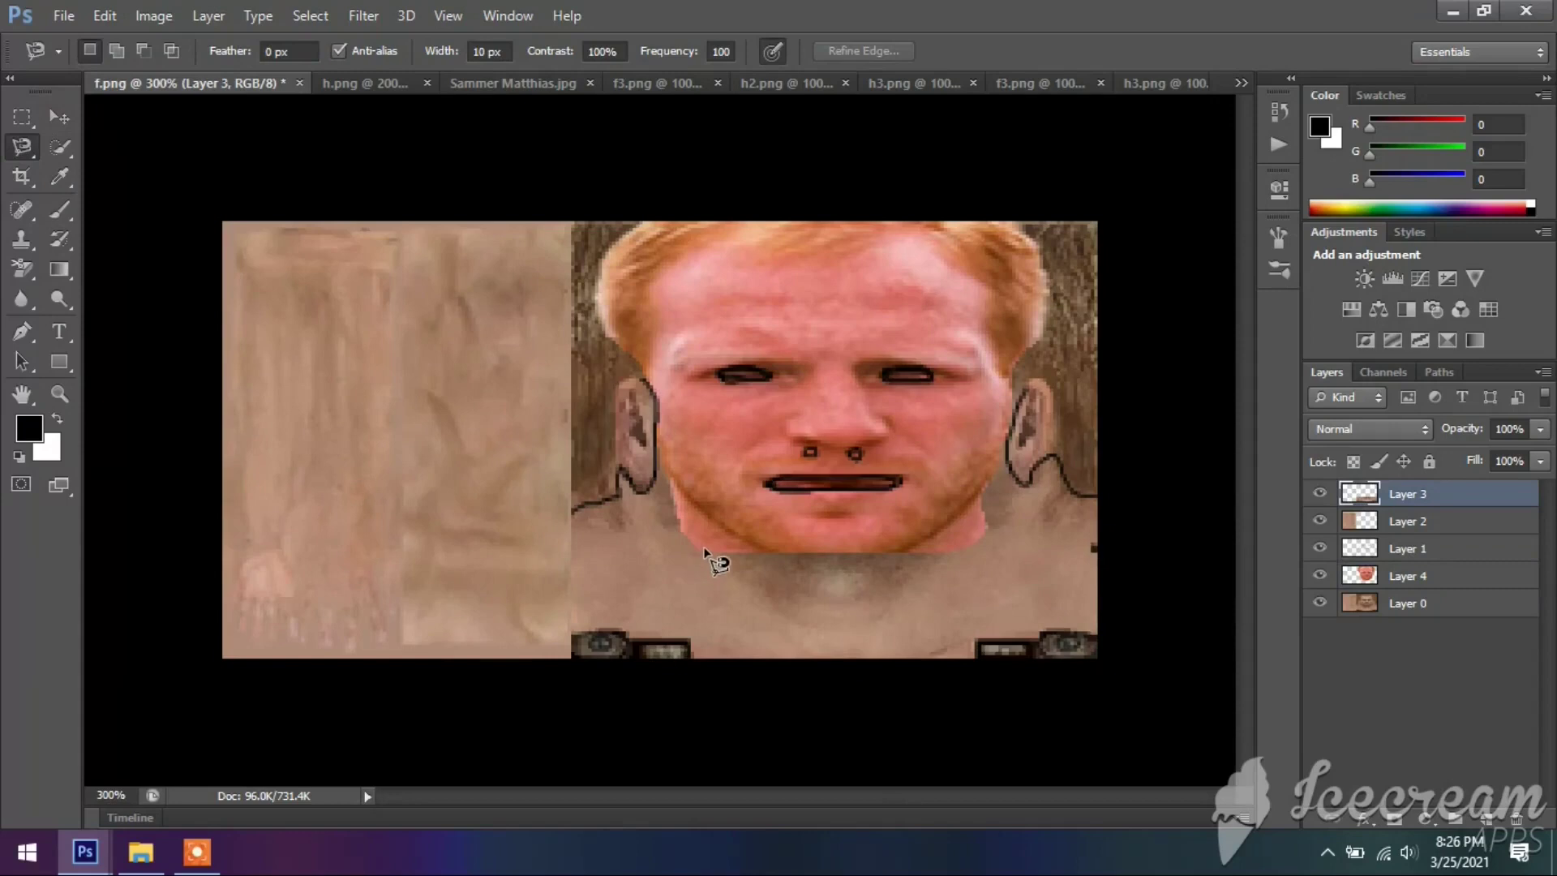
left_click(736, 545)
left_click(736, 551)
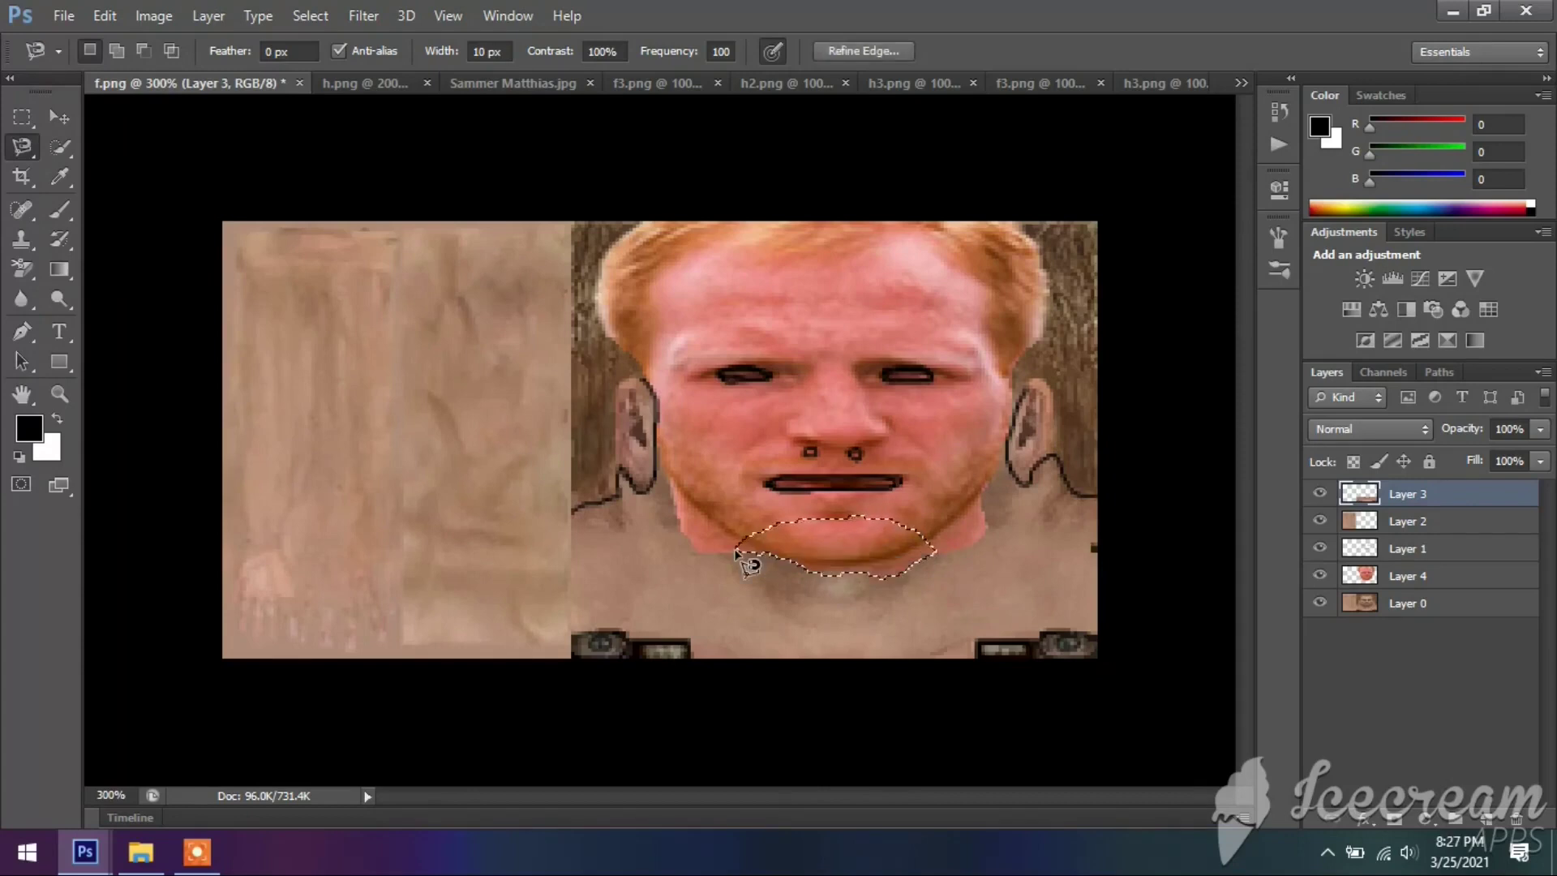
key("v")
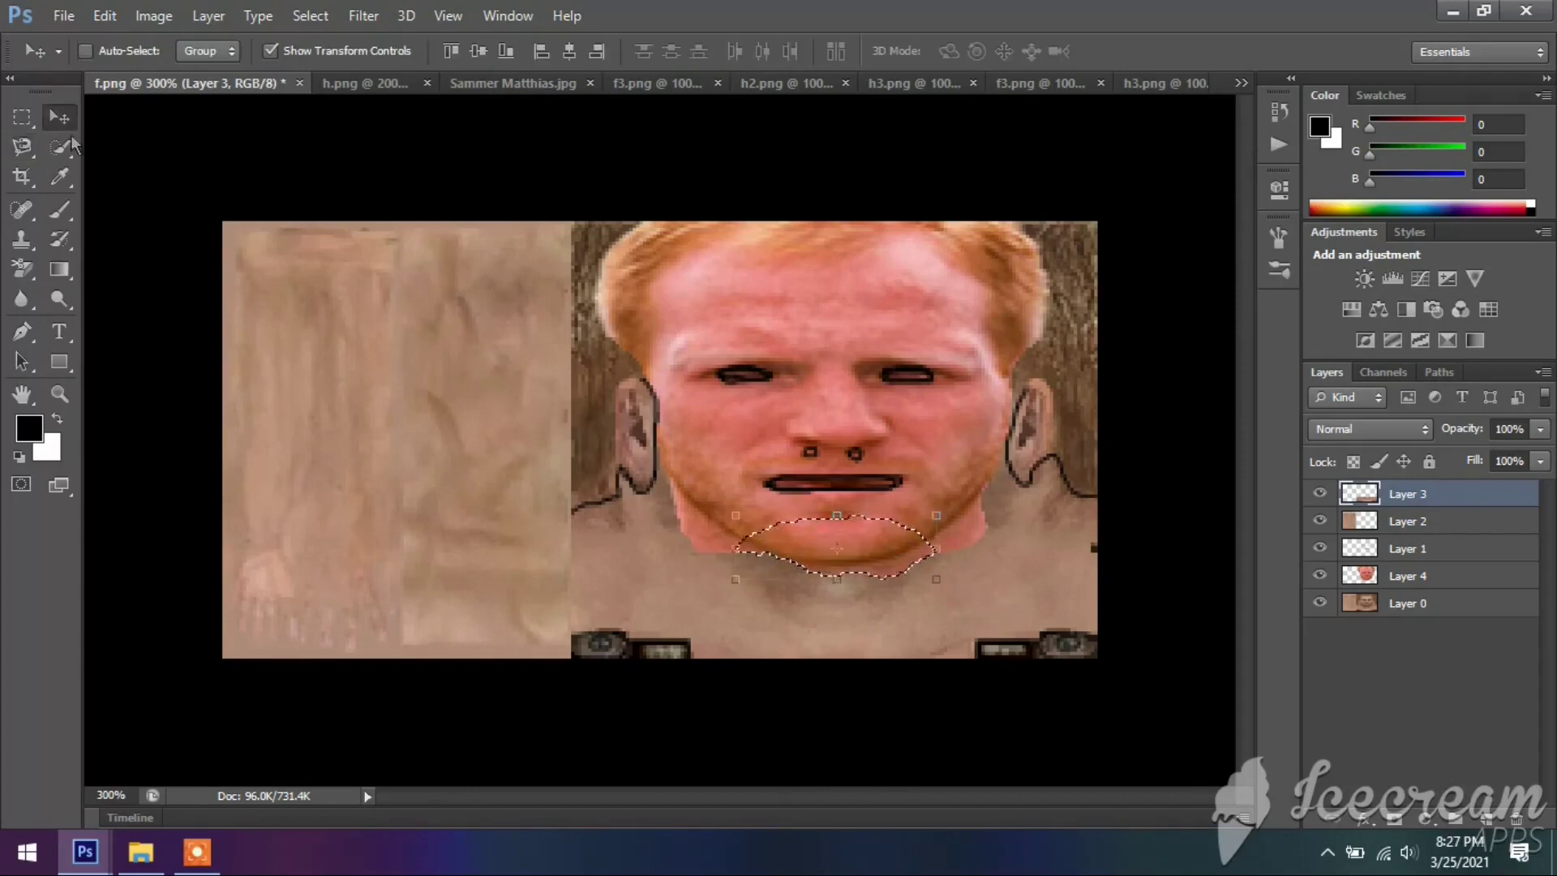
left_click_drag(762, 548, 818, 725)
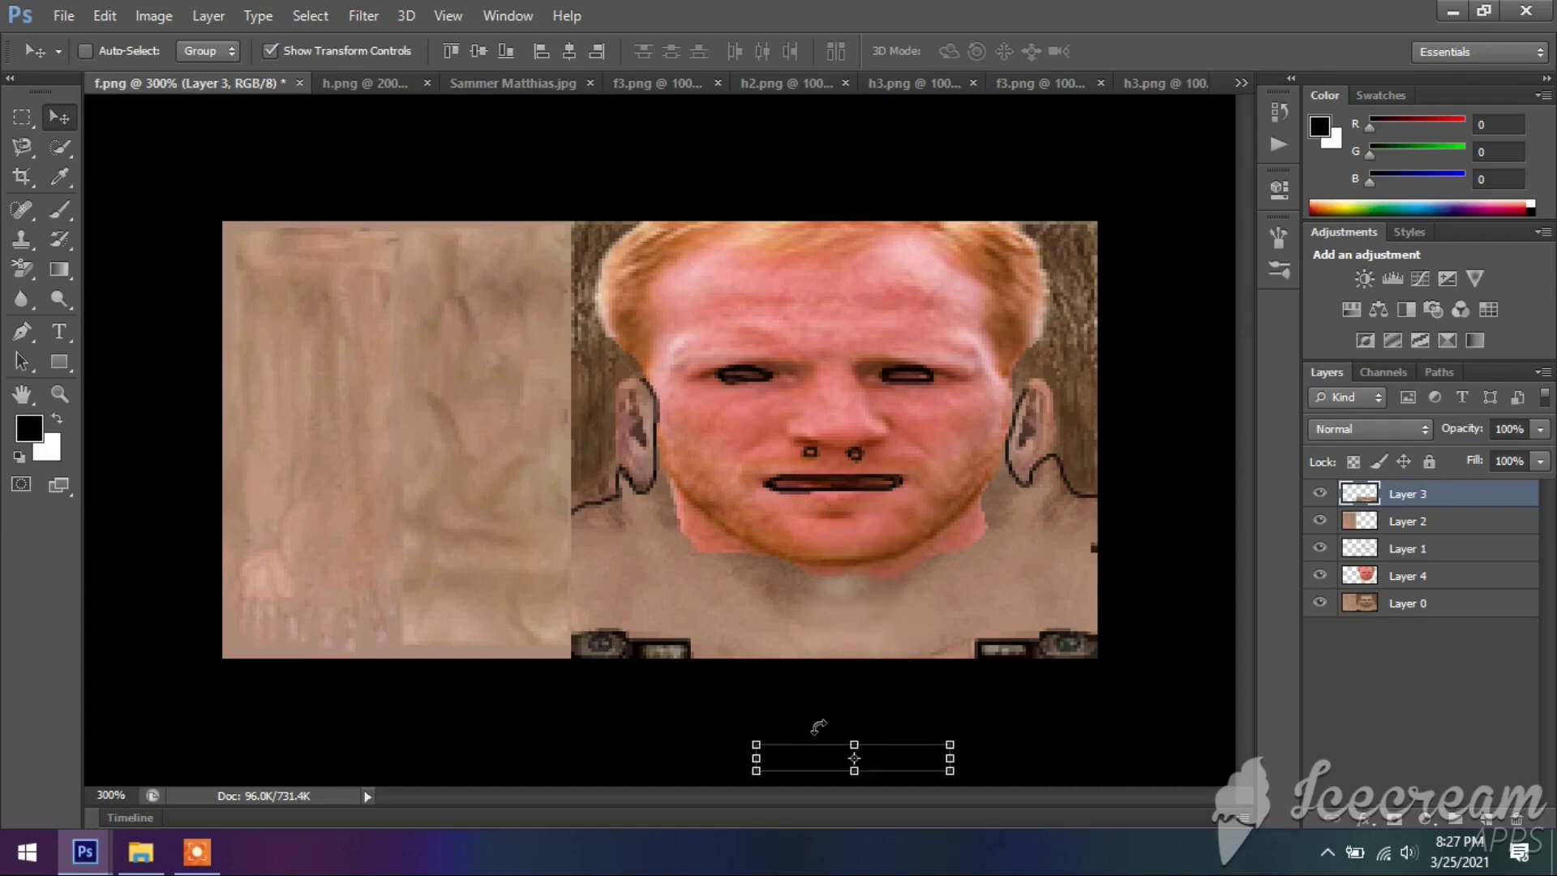
key("ctrl+z")
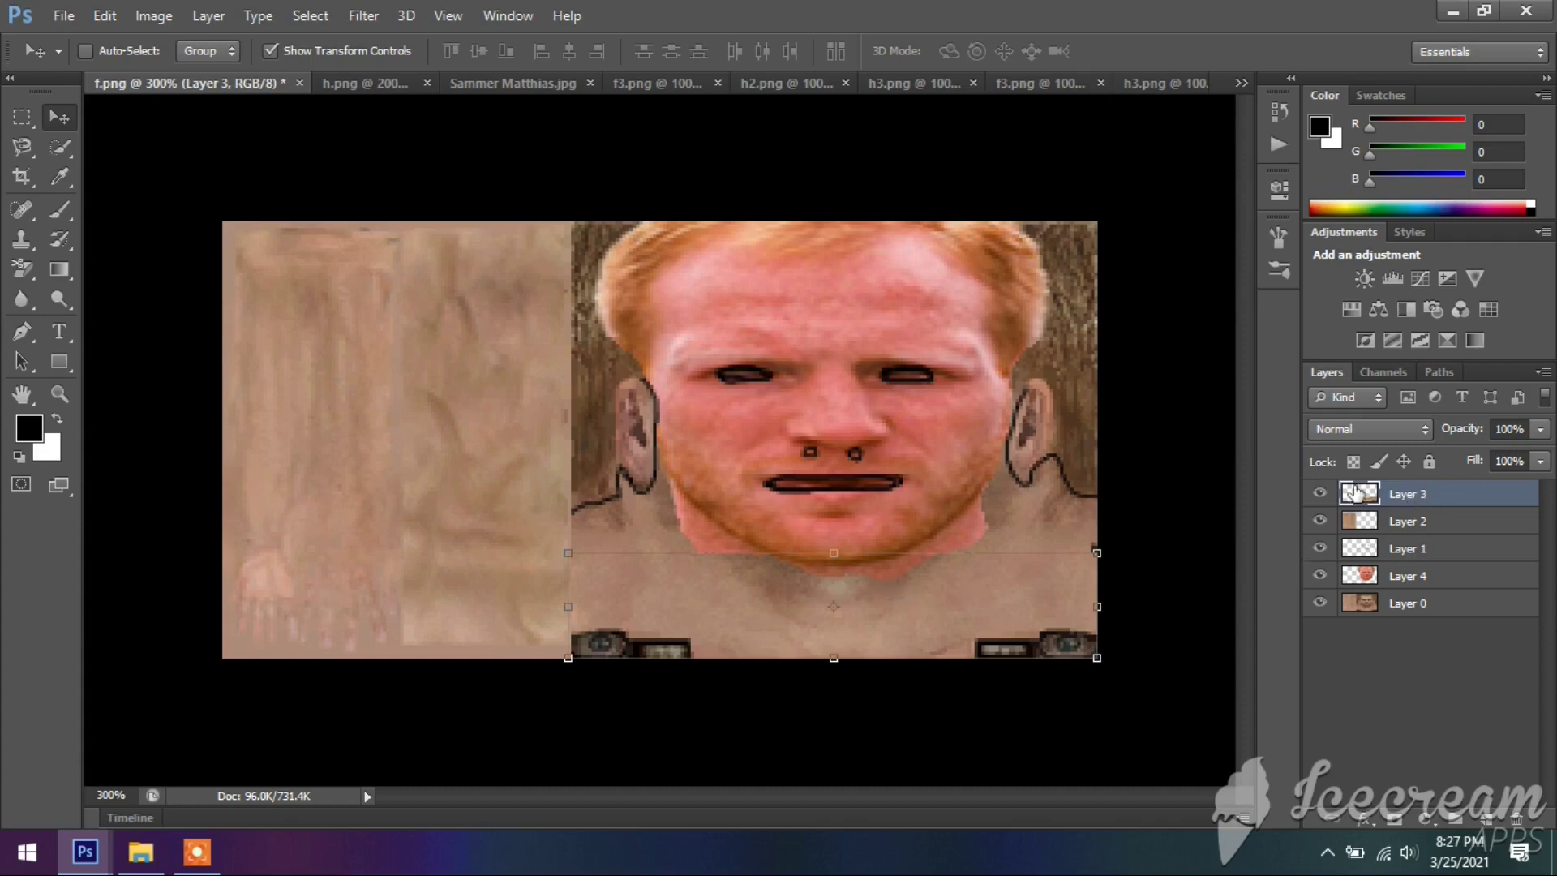
Step: Outline a smaller patch at the chin's lower left and move it off the canvas
left_click(21, 147)
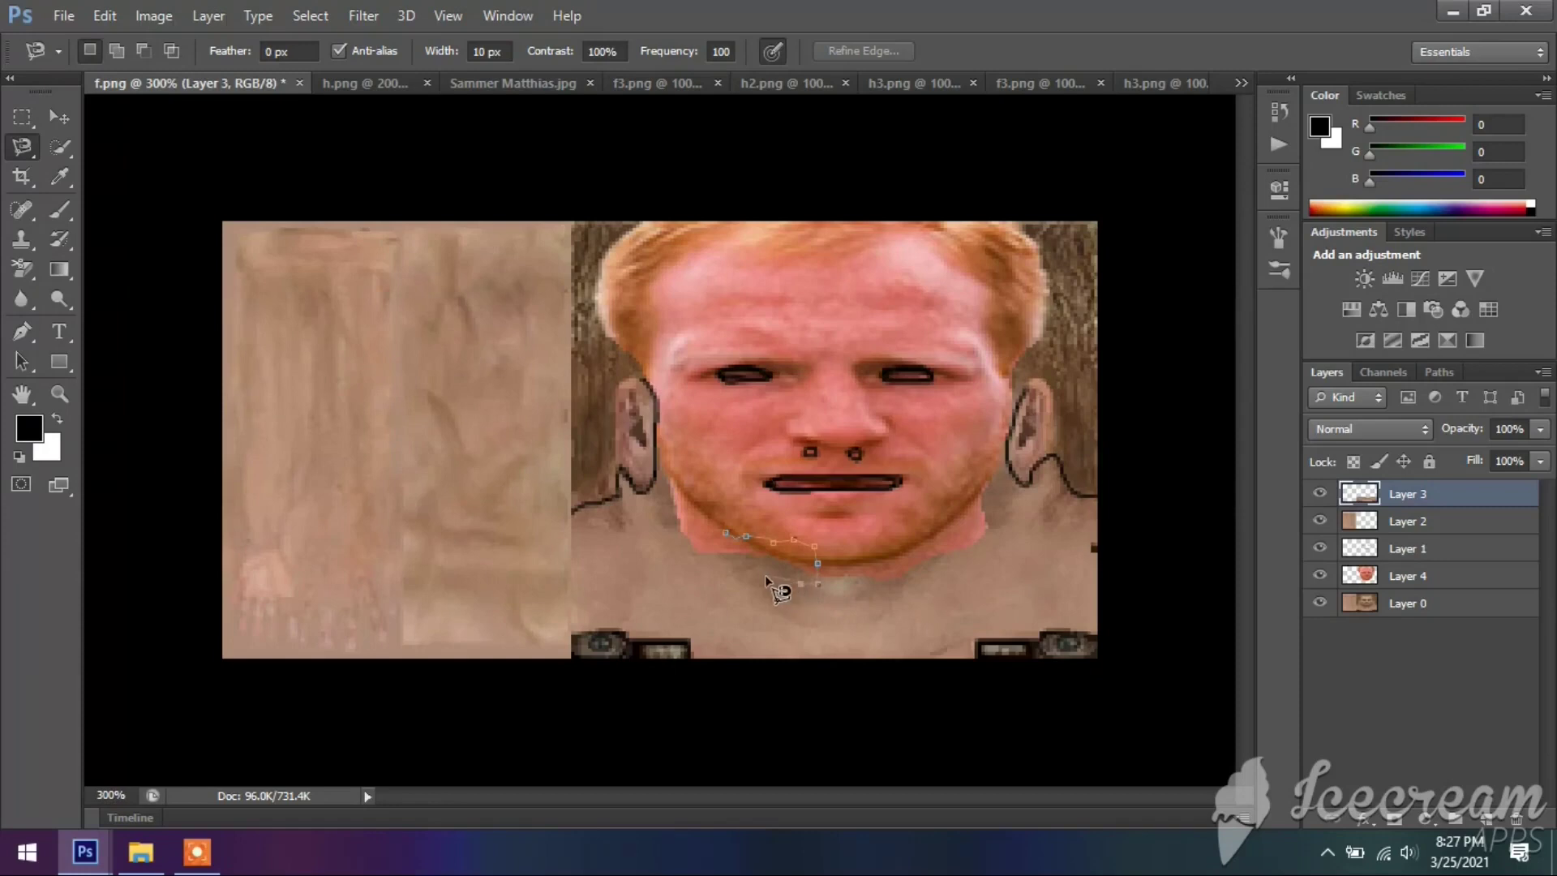
left_click(724, 532)
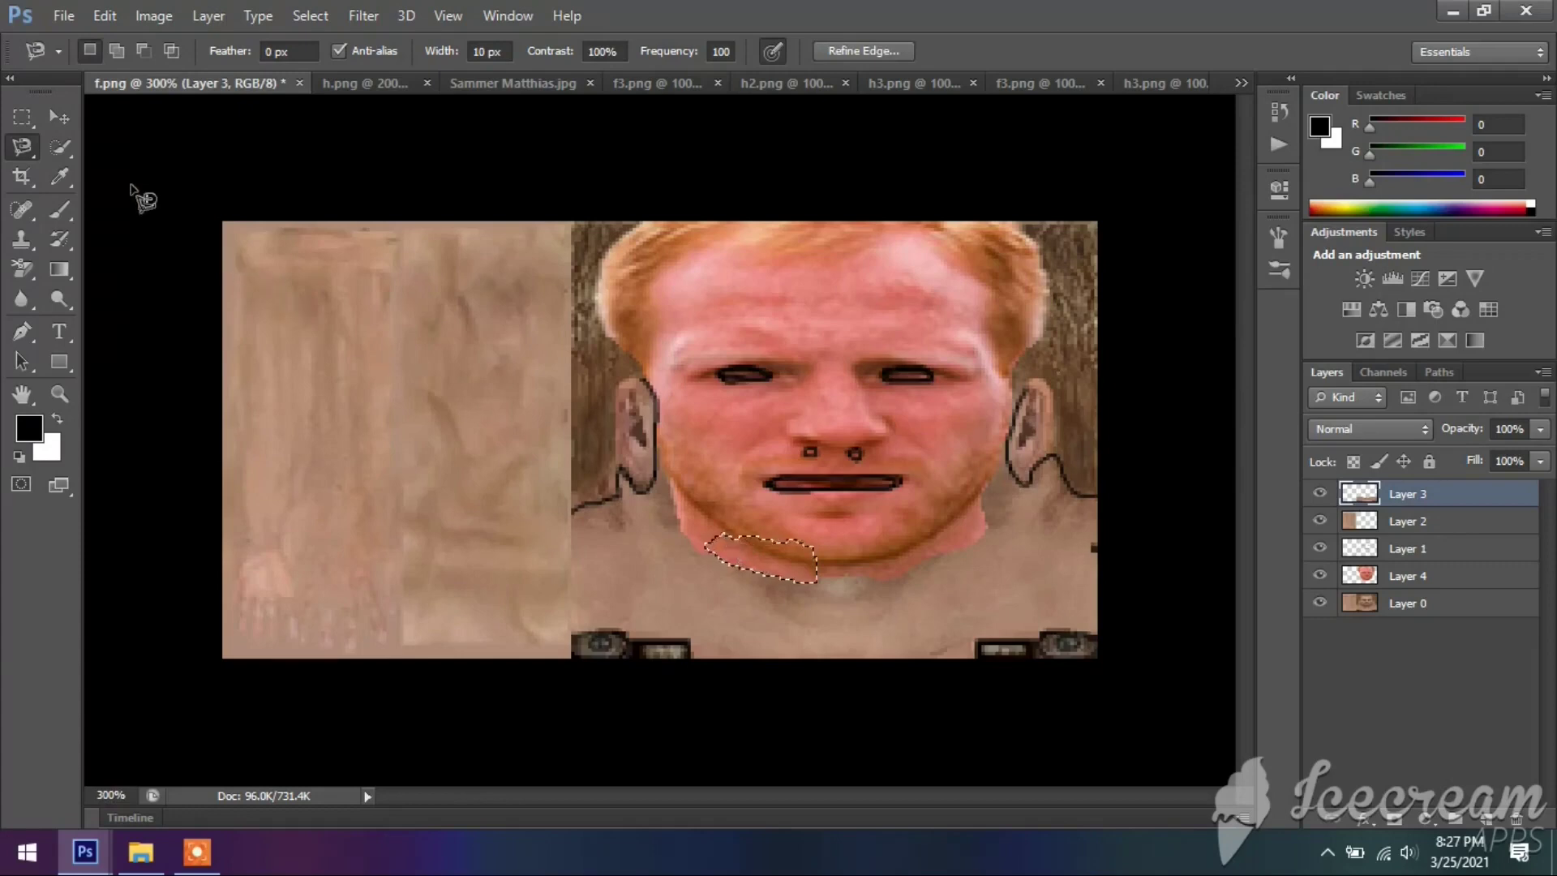
left_click(60, 117)
left_click_drag(732, 553, 749, 727)
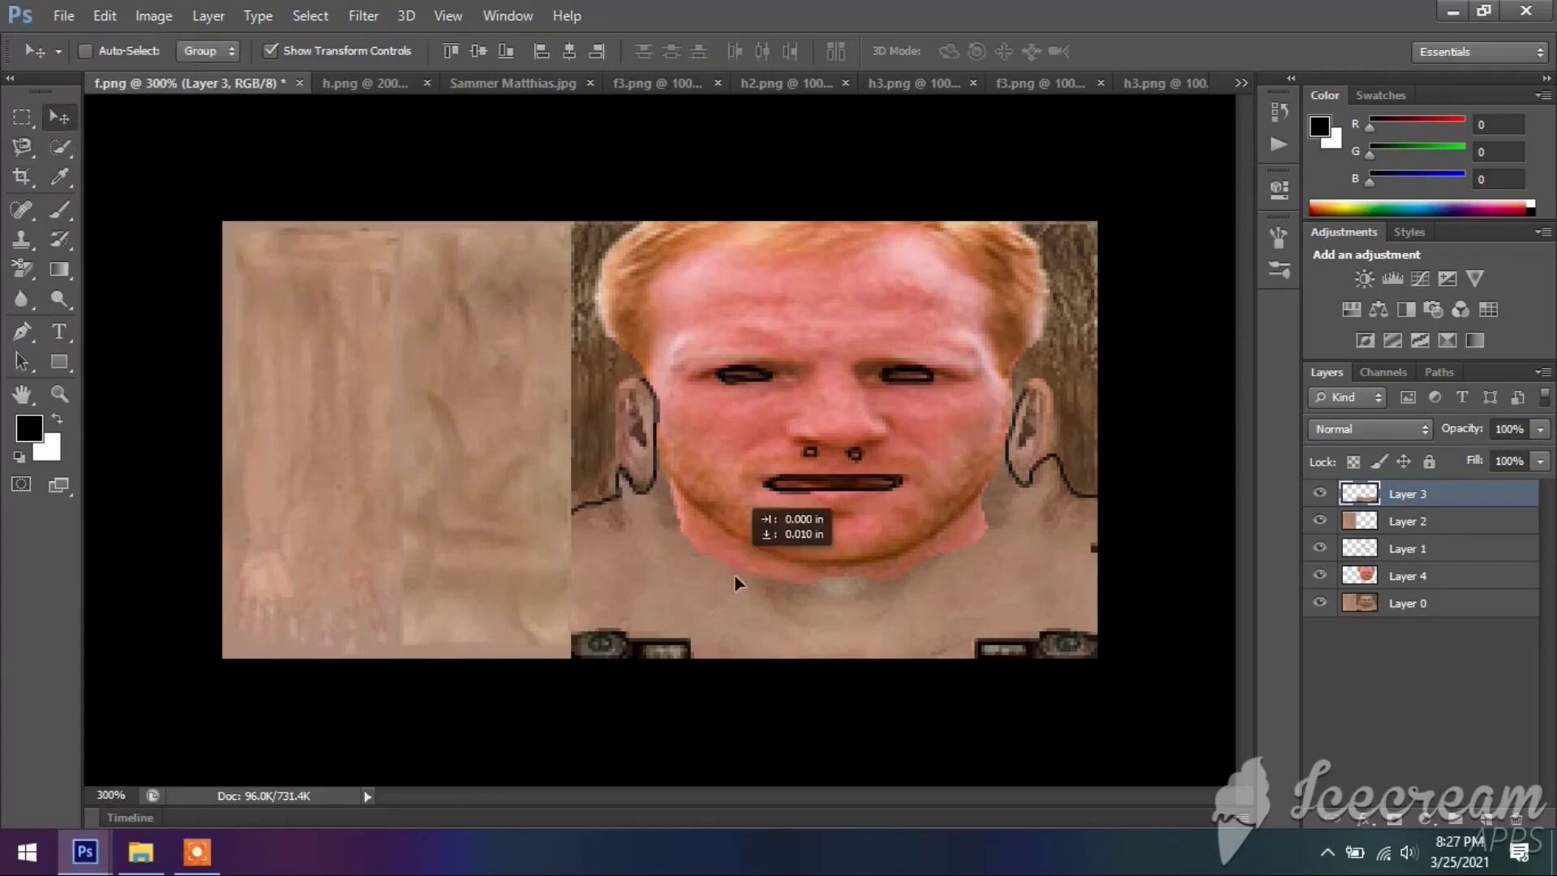
key("ctrl+d")
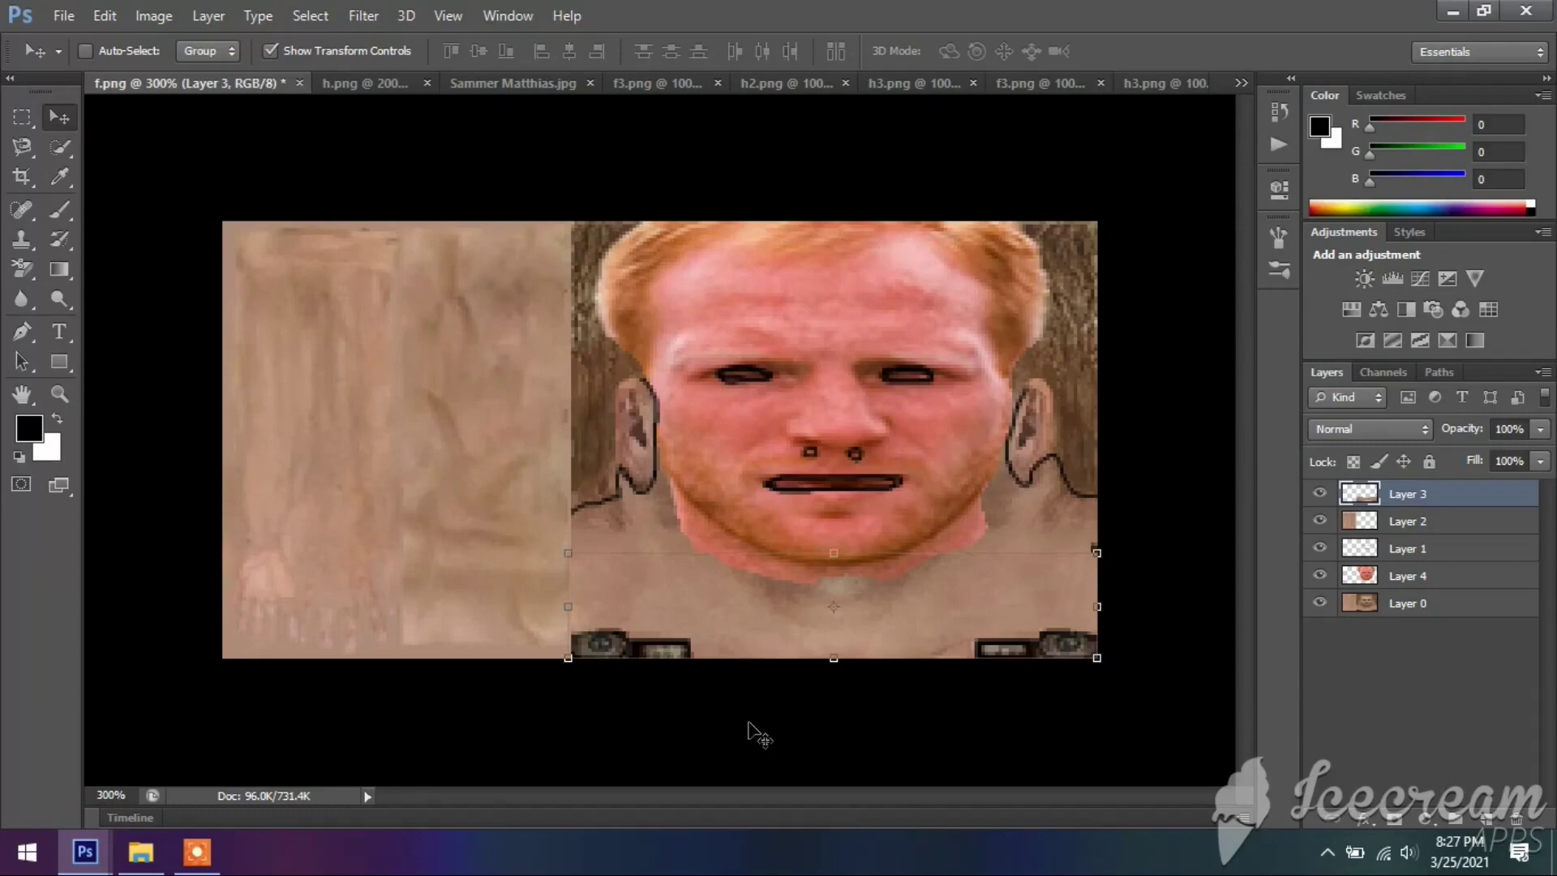
Step: On Layer 4, outline the pinkish neck skin along the jawline and drag it off canvas
left_click(1366, 578)
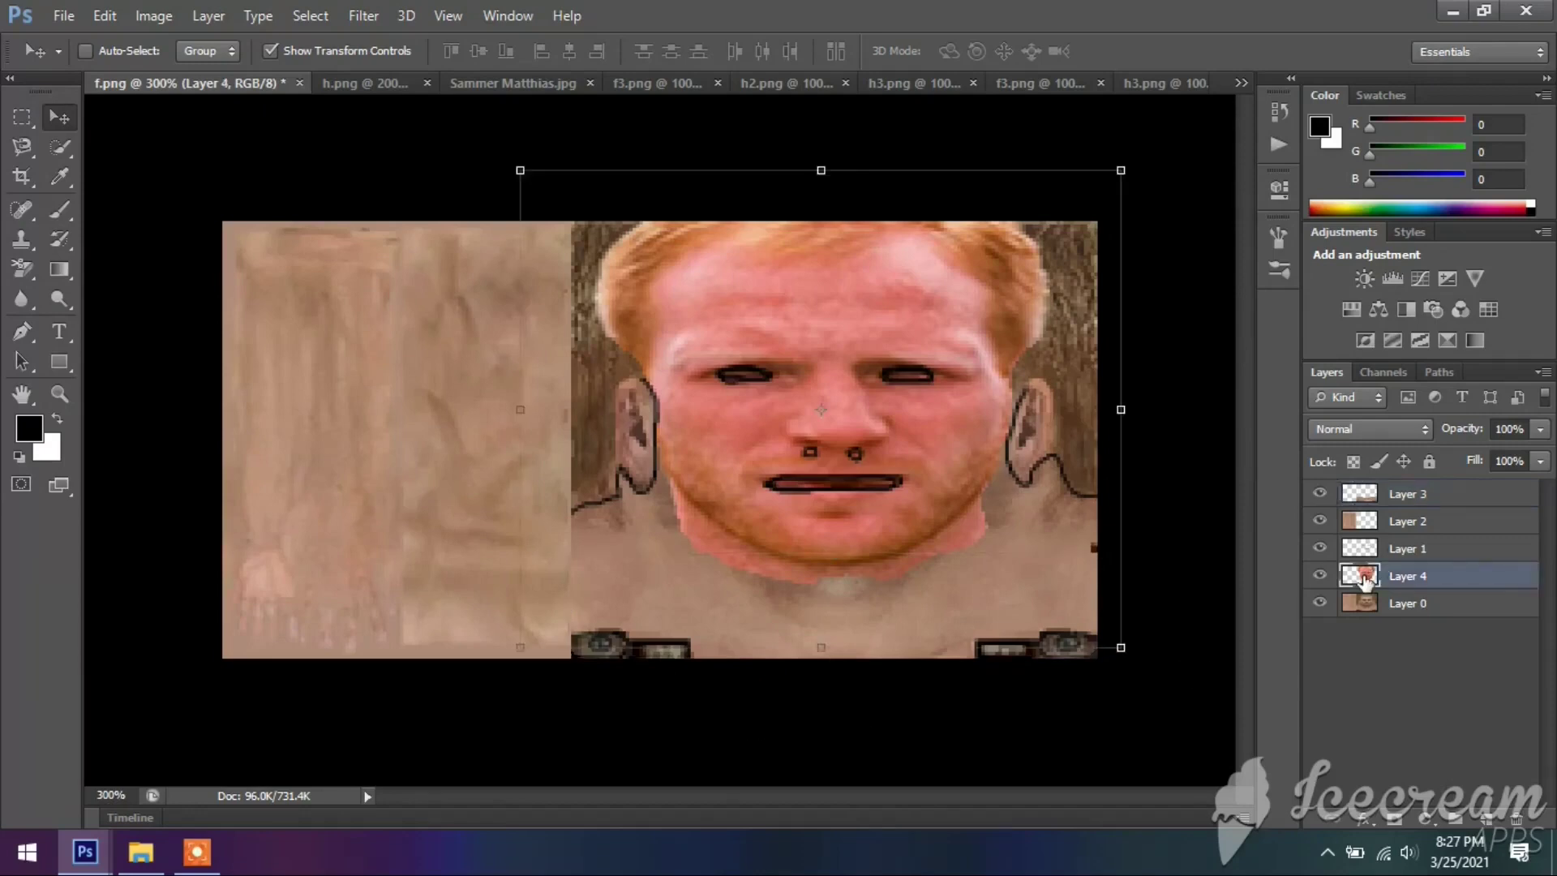
left_click(22, 146)
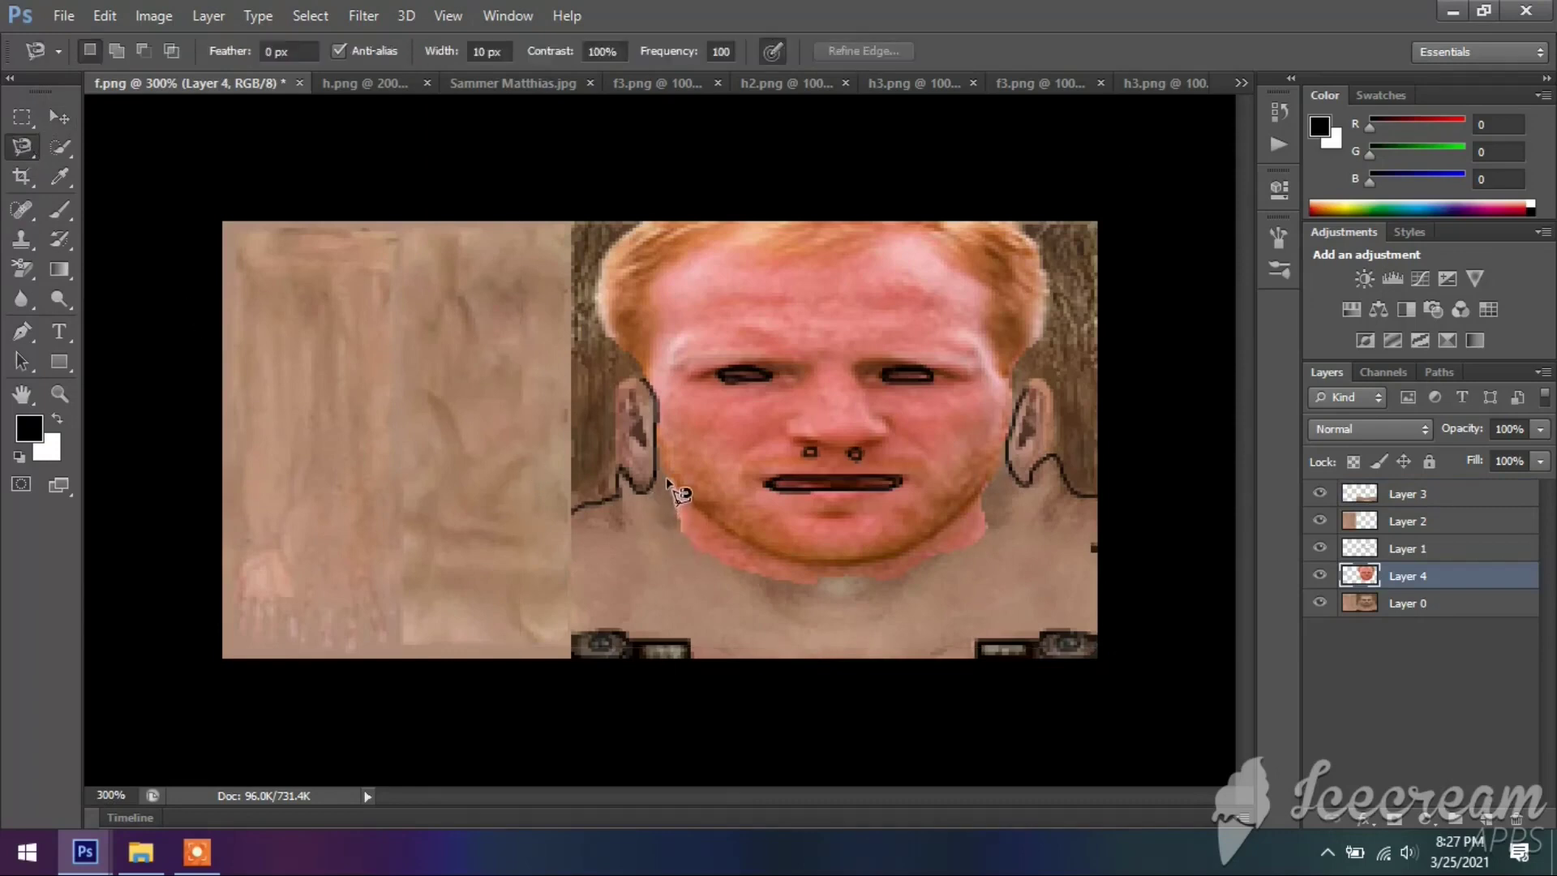
mouse_move(681, 494)
left_mouse_down()
mouse_move(730, 540)
mouse_move(815, 563)
left_mouse_up()
mouse_move(849, 567)
left_mouse_down()
mouse_move(930, 547)
mouse_move(983, 495)
mouse_move(969, 597)
left_mouse_up()
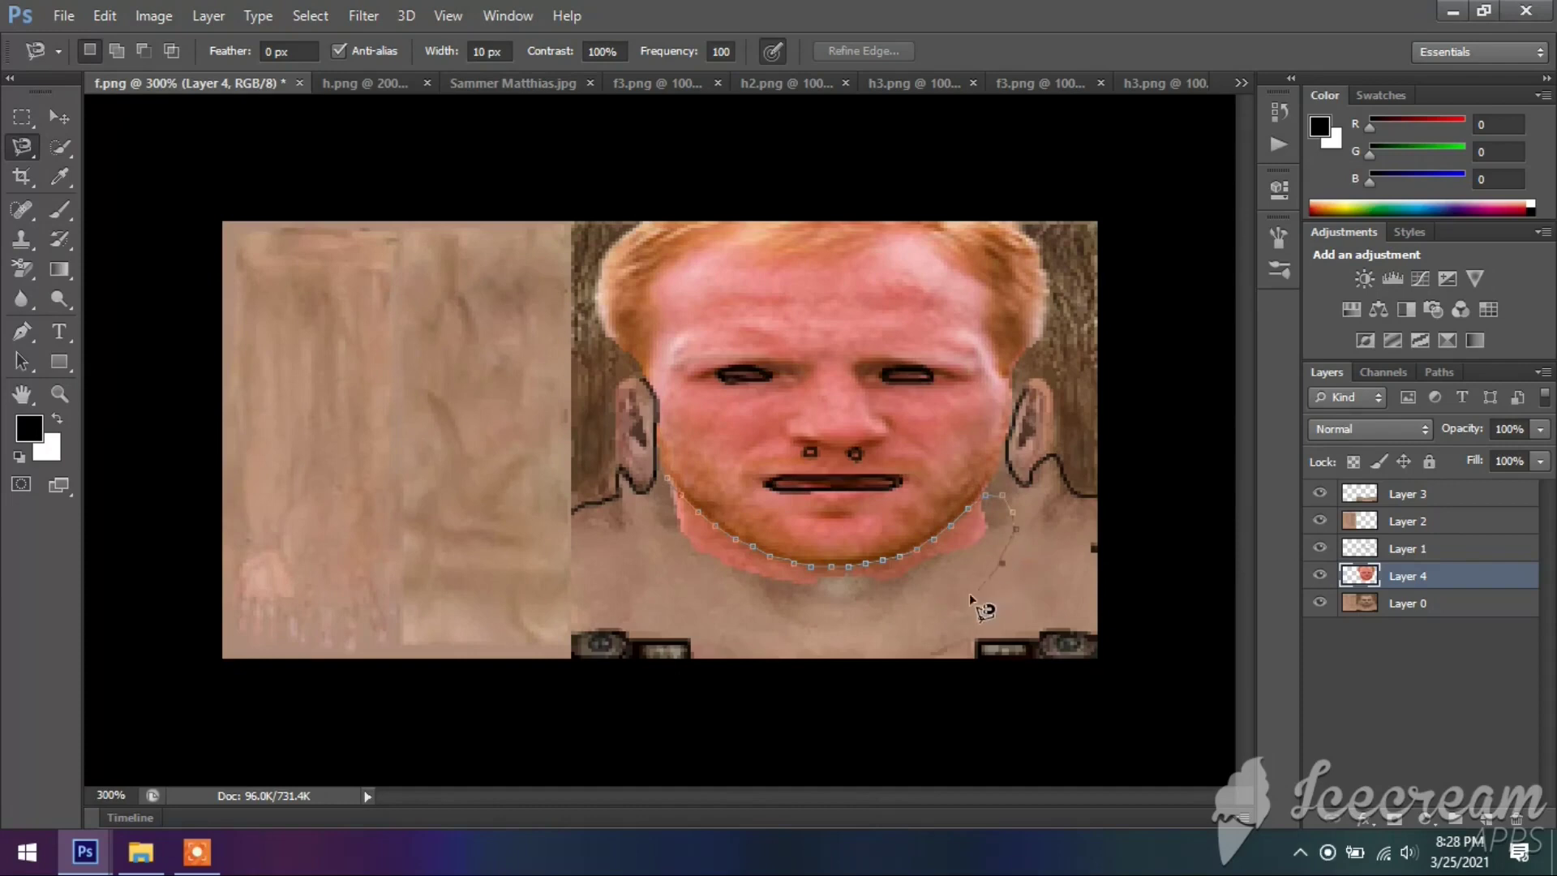
mouse_move(800, 616)
left_mouse_down()
mouse_move(723, 612)
mouse_move(656, 570)
mouse_move(629, 499)
mouse_move(668, 480)
left_mouse_up()
left_click(668, 480)
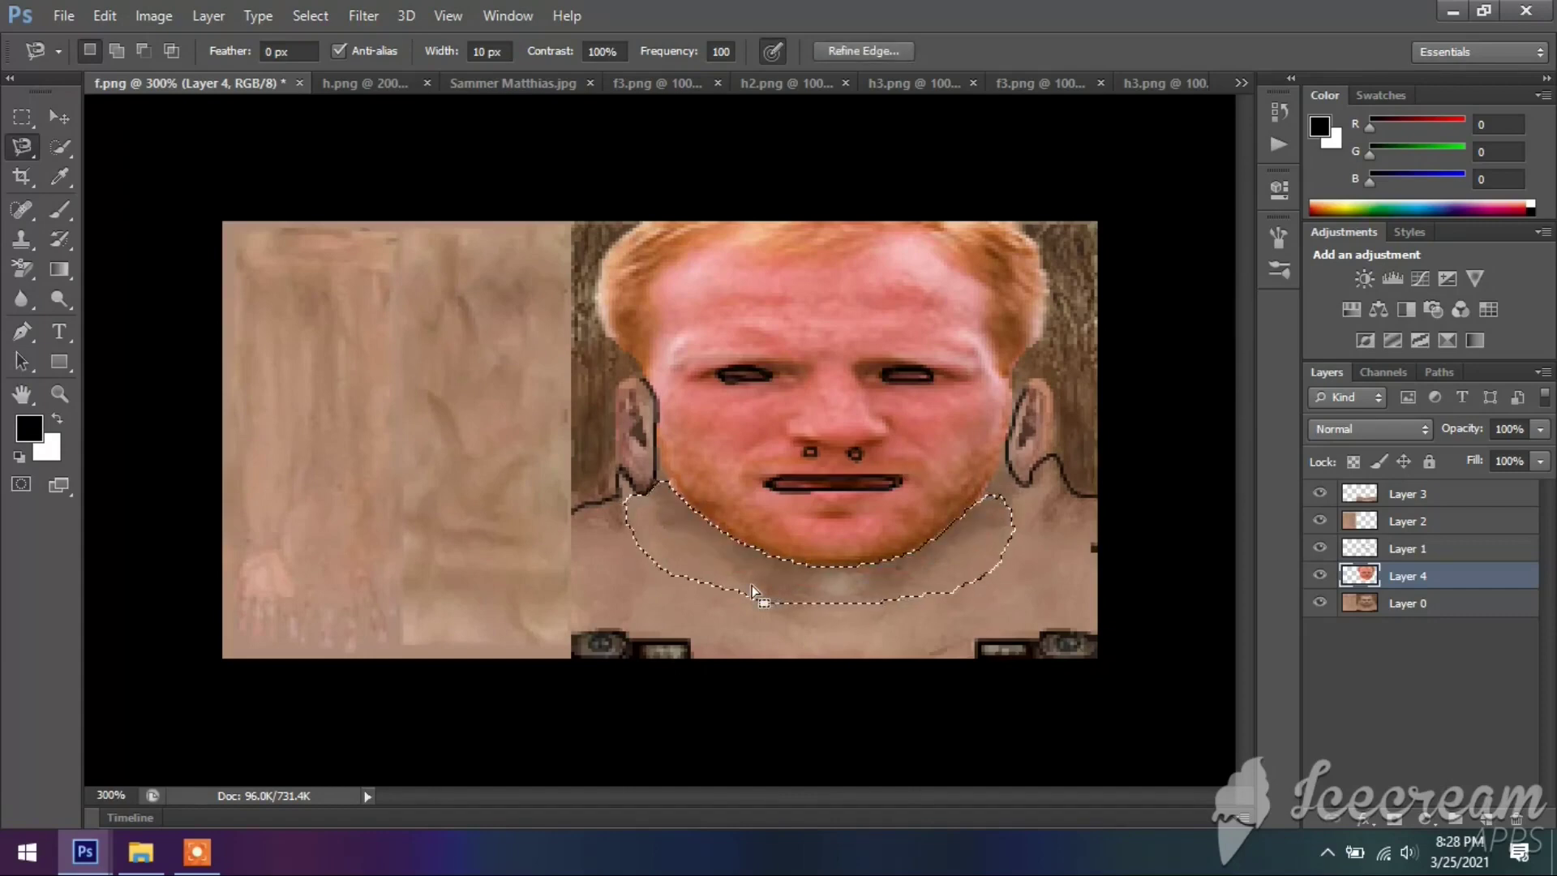
left_click(59, 116)
left_click_drag(647, 451, 730, 743)
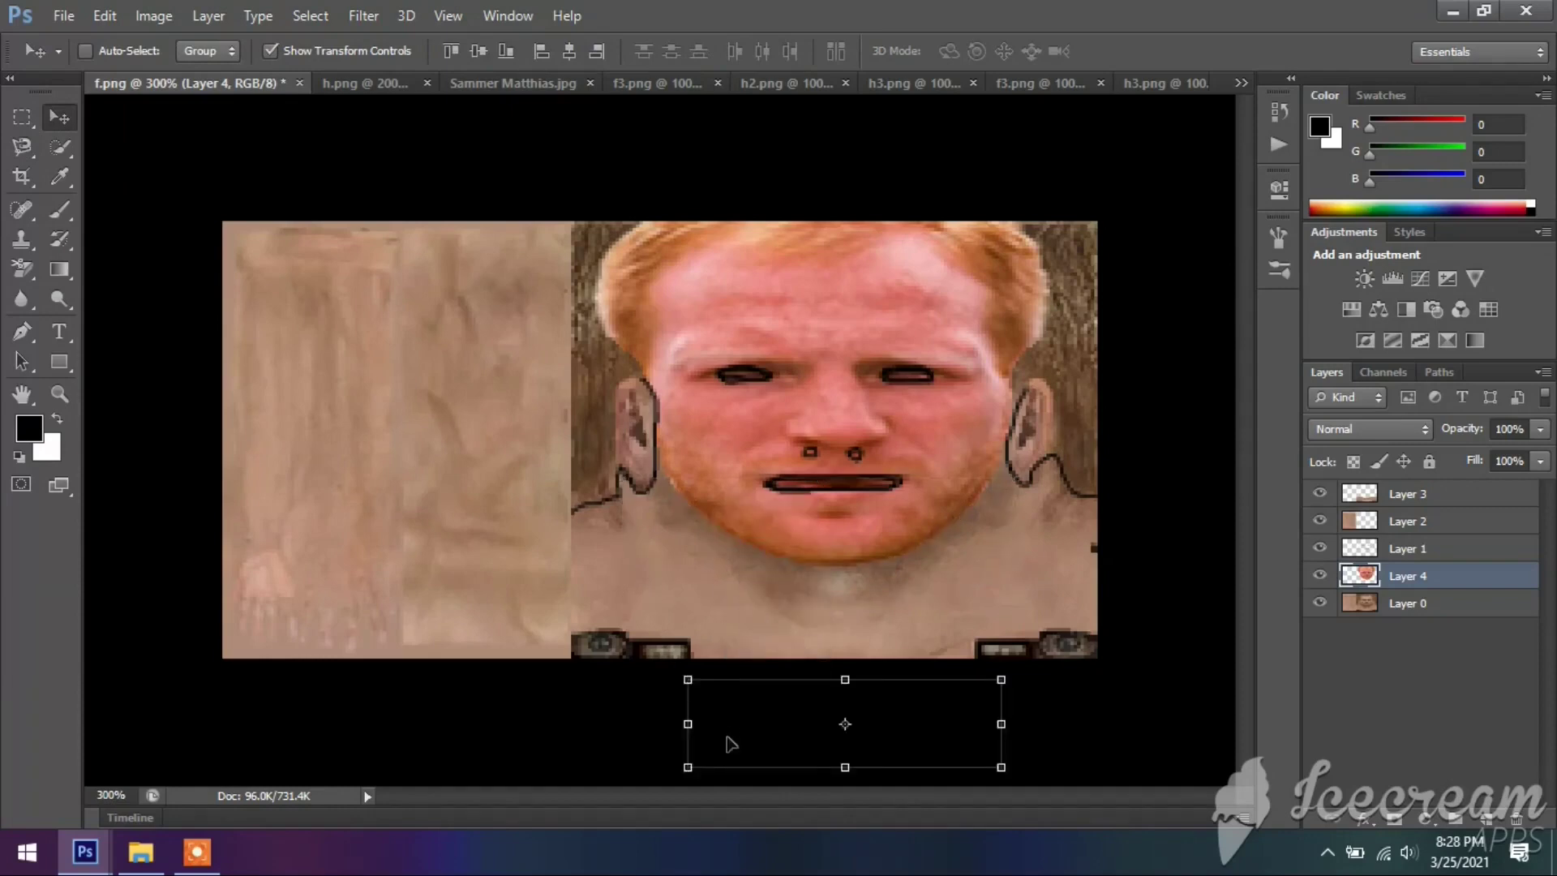
key("ctrl+d")
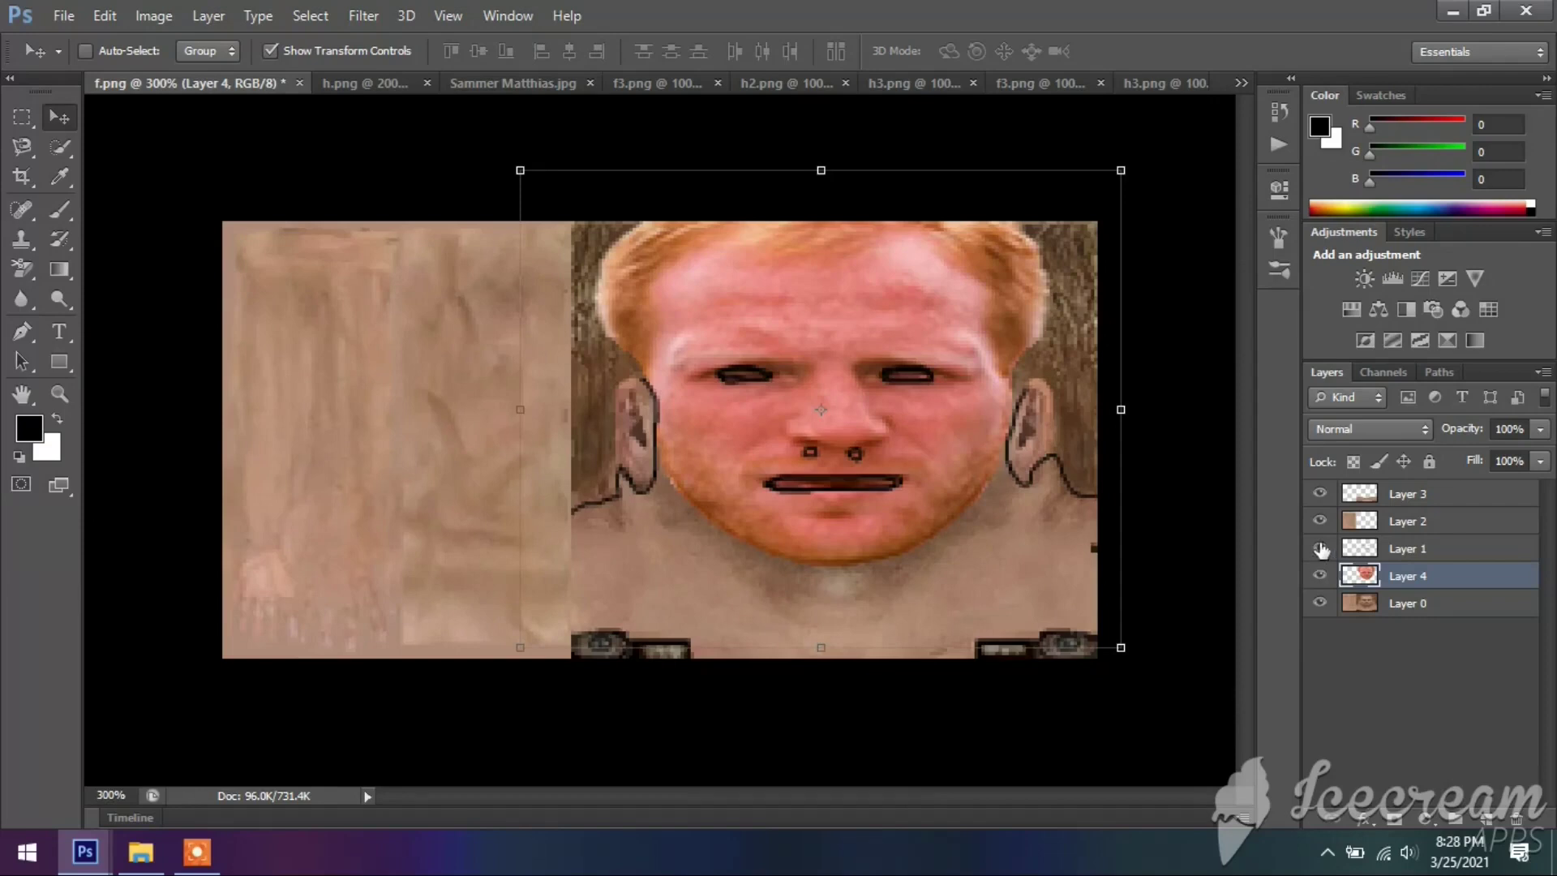
left_click(1319, 493)
left_click(1319, 493)
left_click(1319, 493)
left_click(1320, 493)
left_click(1320, 521)
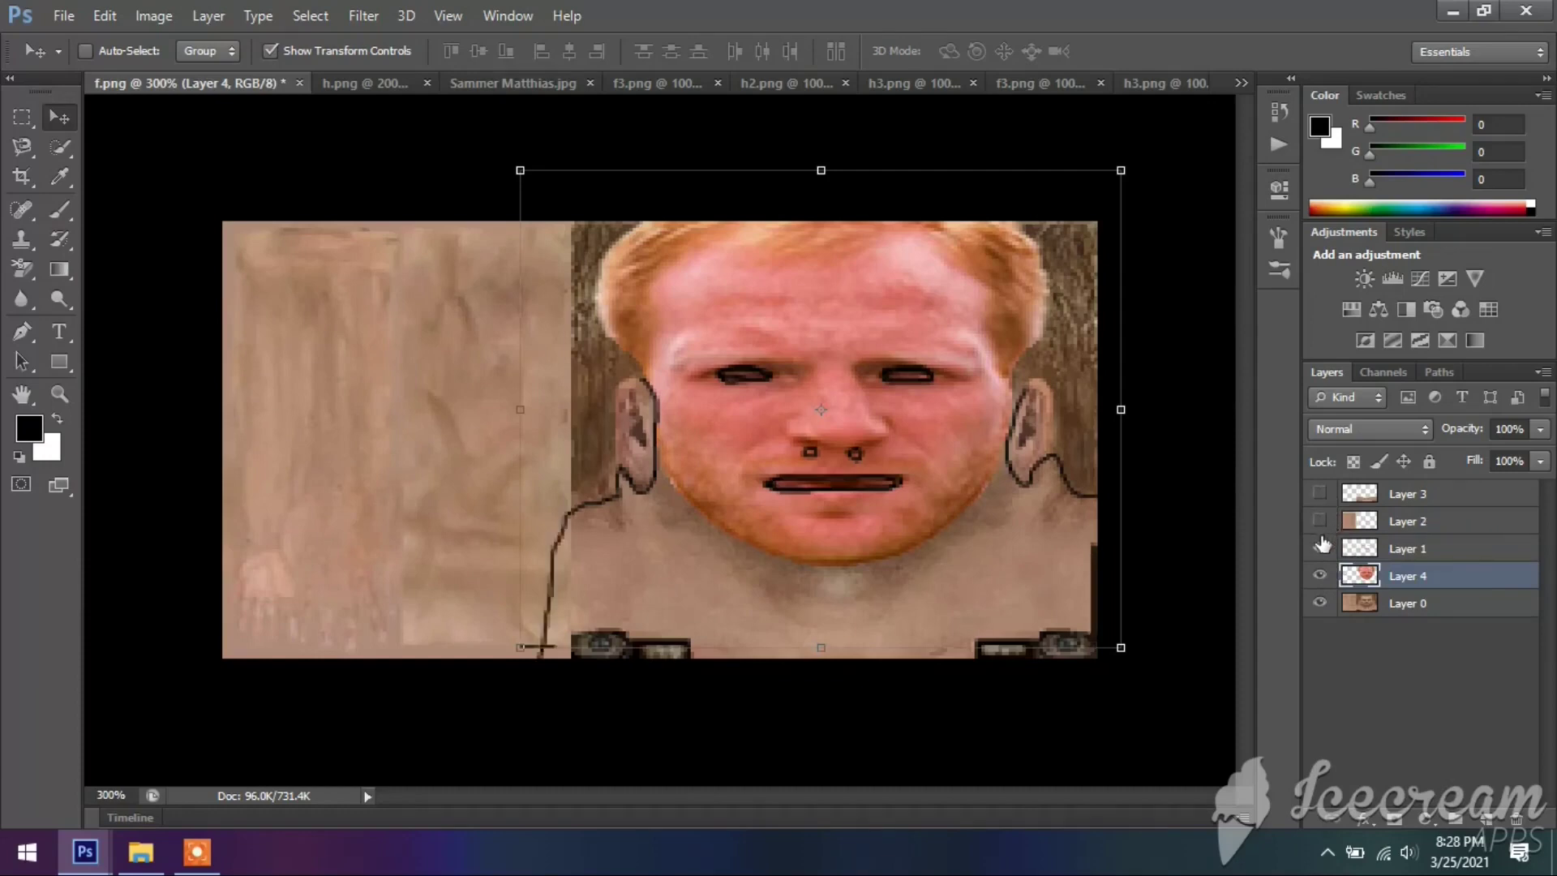
left_click(1319, 548)
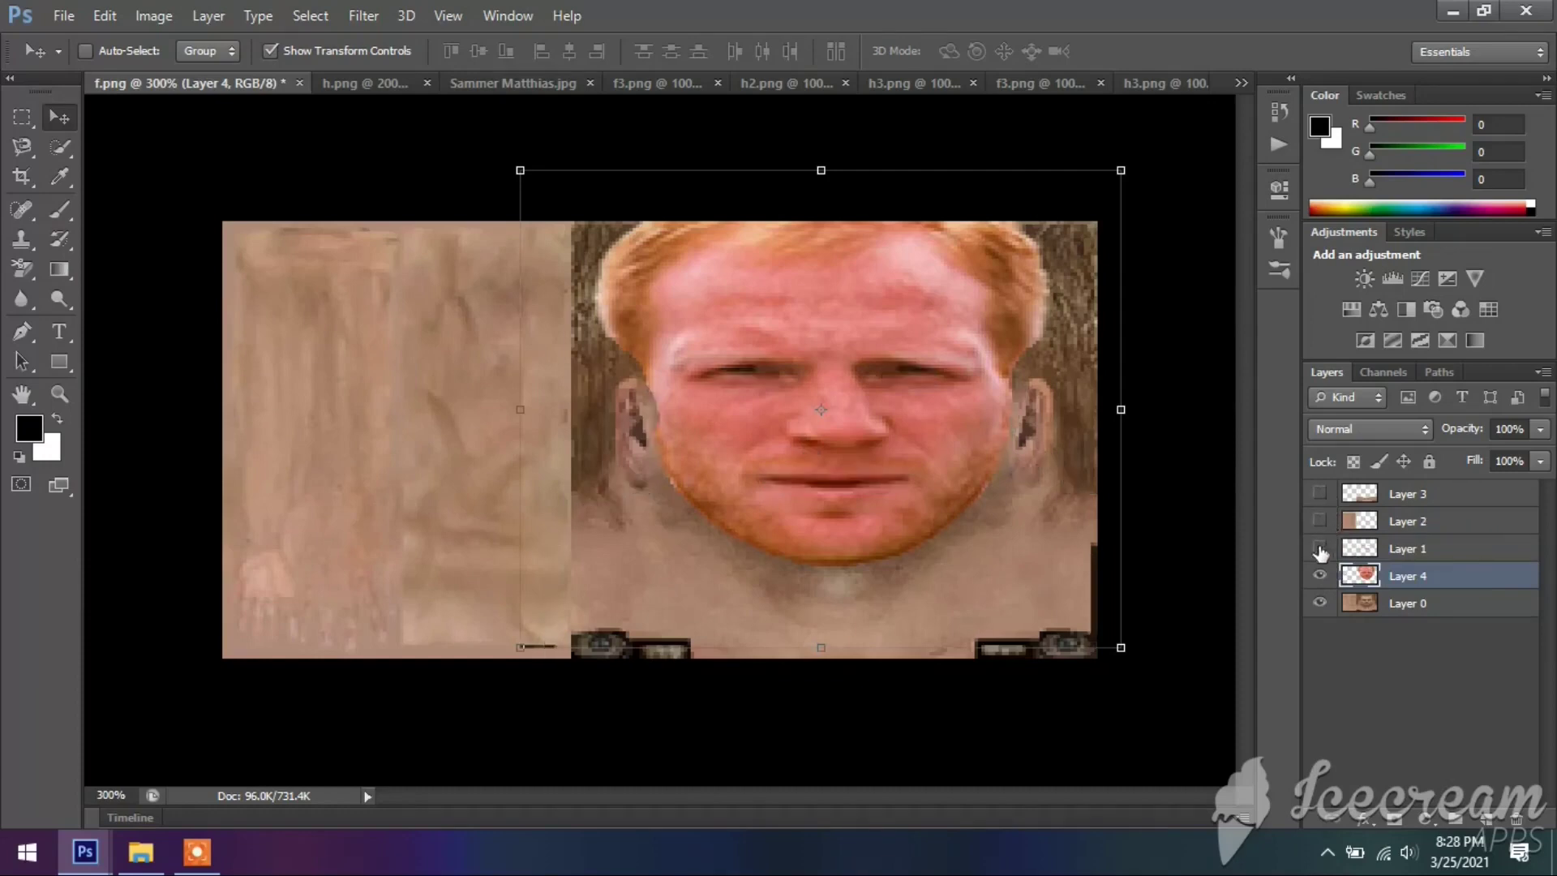
left_click(1320, 548)
left_click(1320, 520)
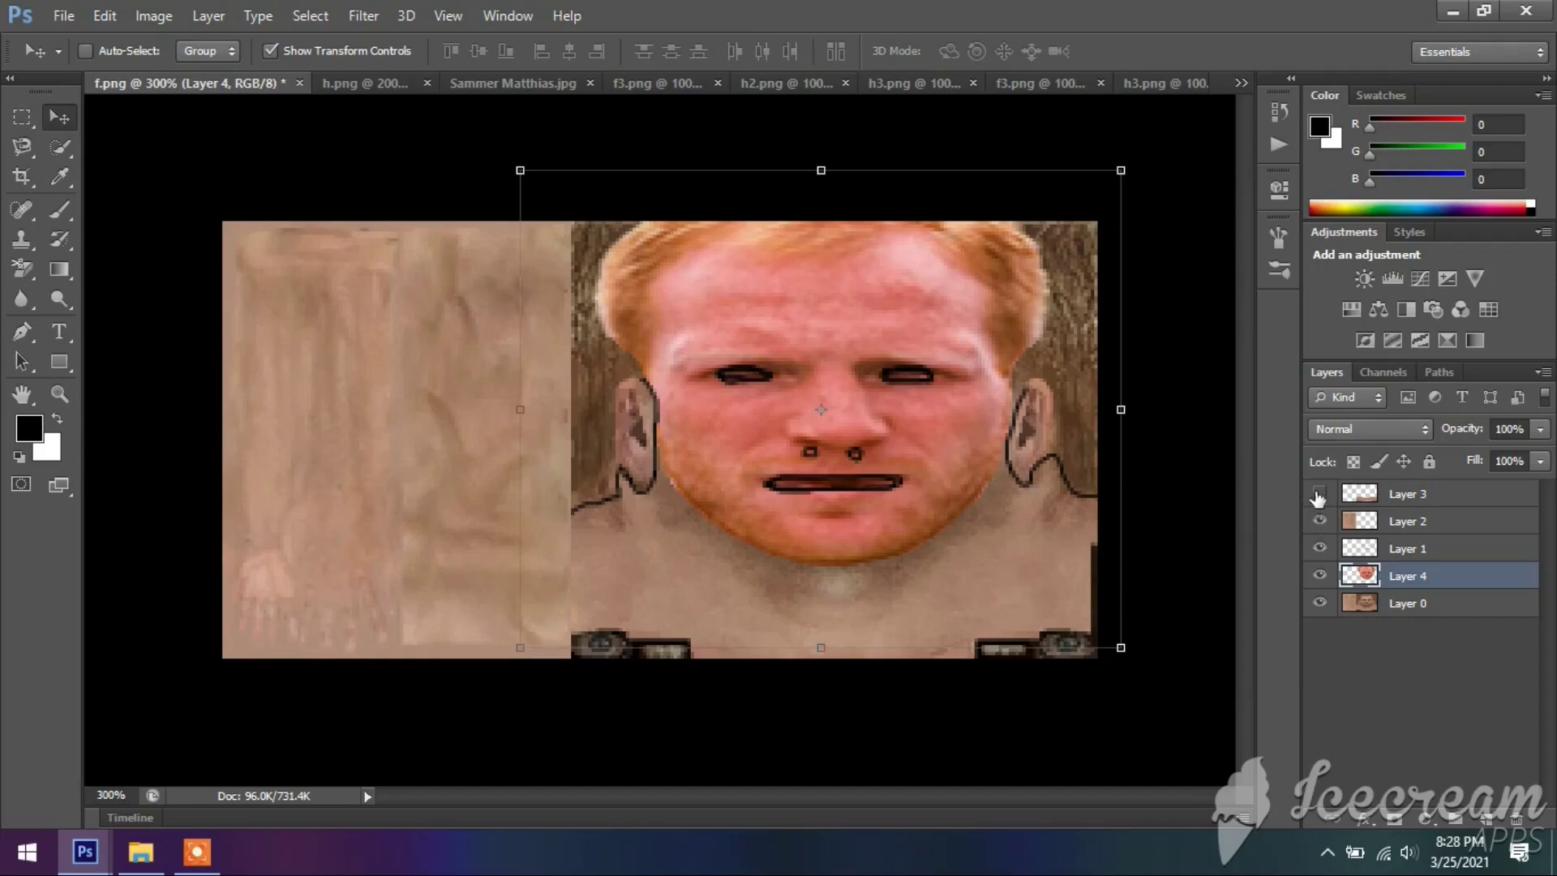
left_click(1320, 493)
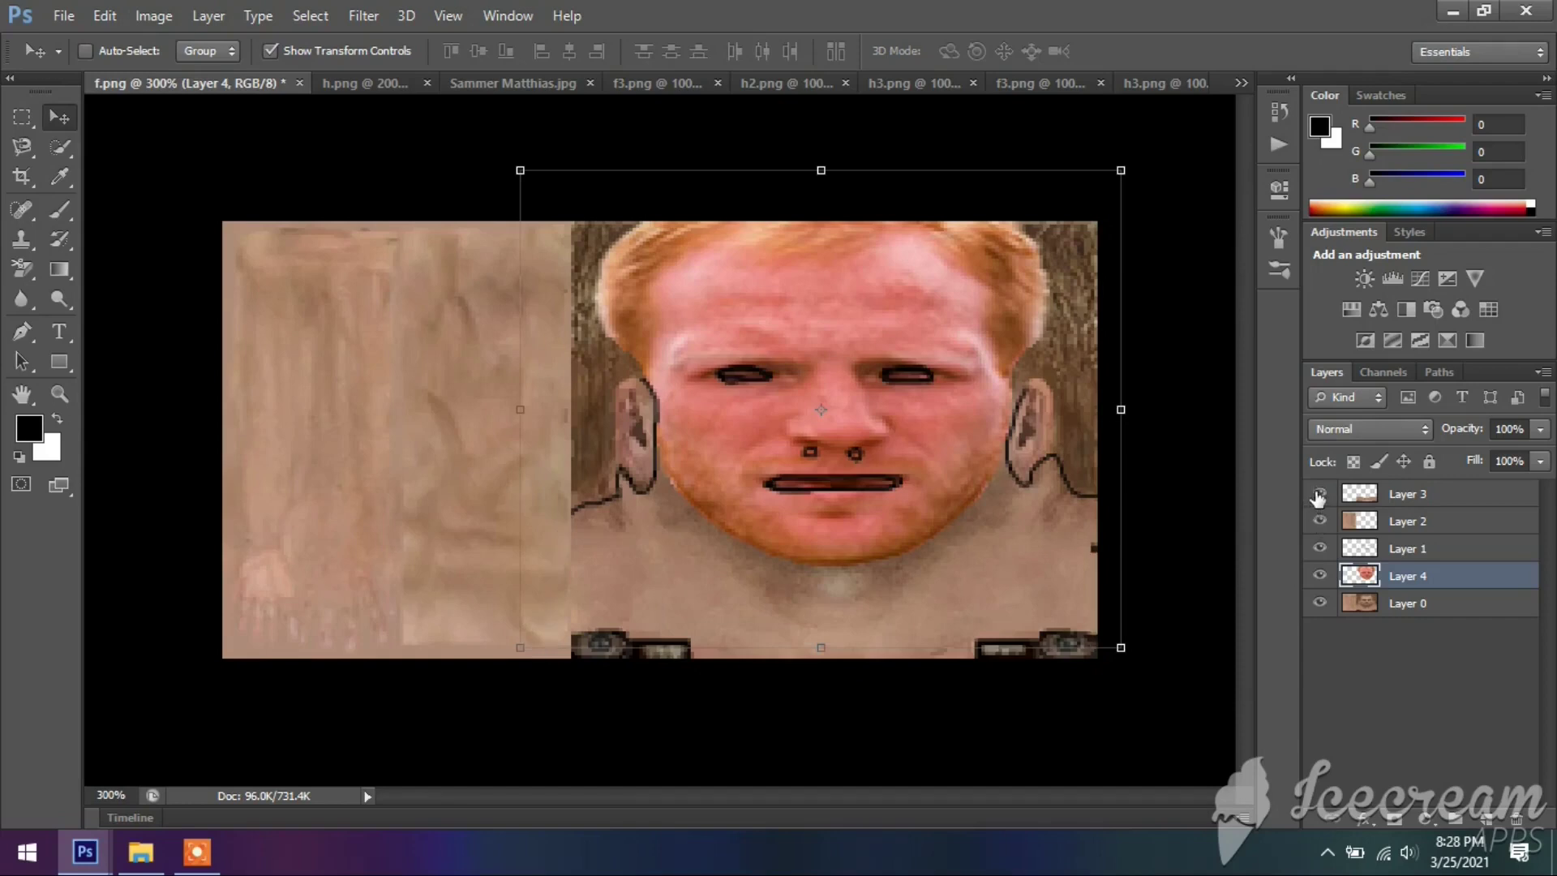
left_click(1320, 576)
left_click(1320, 576)
Step: Select a small patch at the right jaw edge, nudge it, and shift it slightly right
left_click(22, 146)
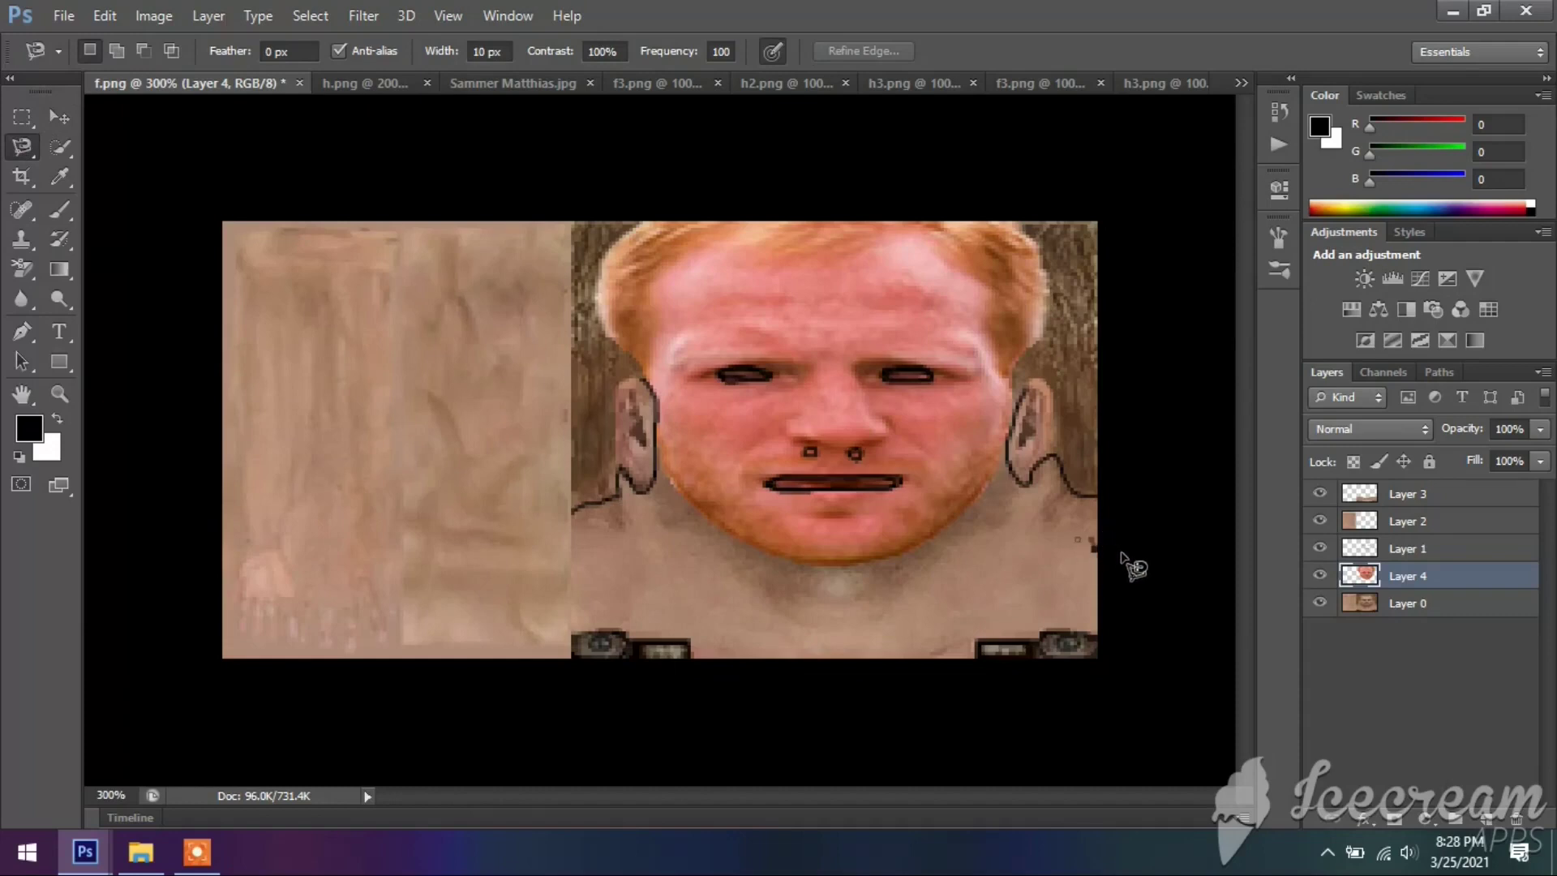
left_click(1078, 536)
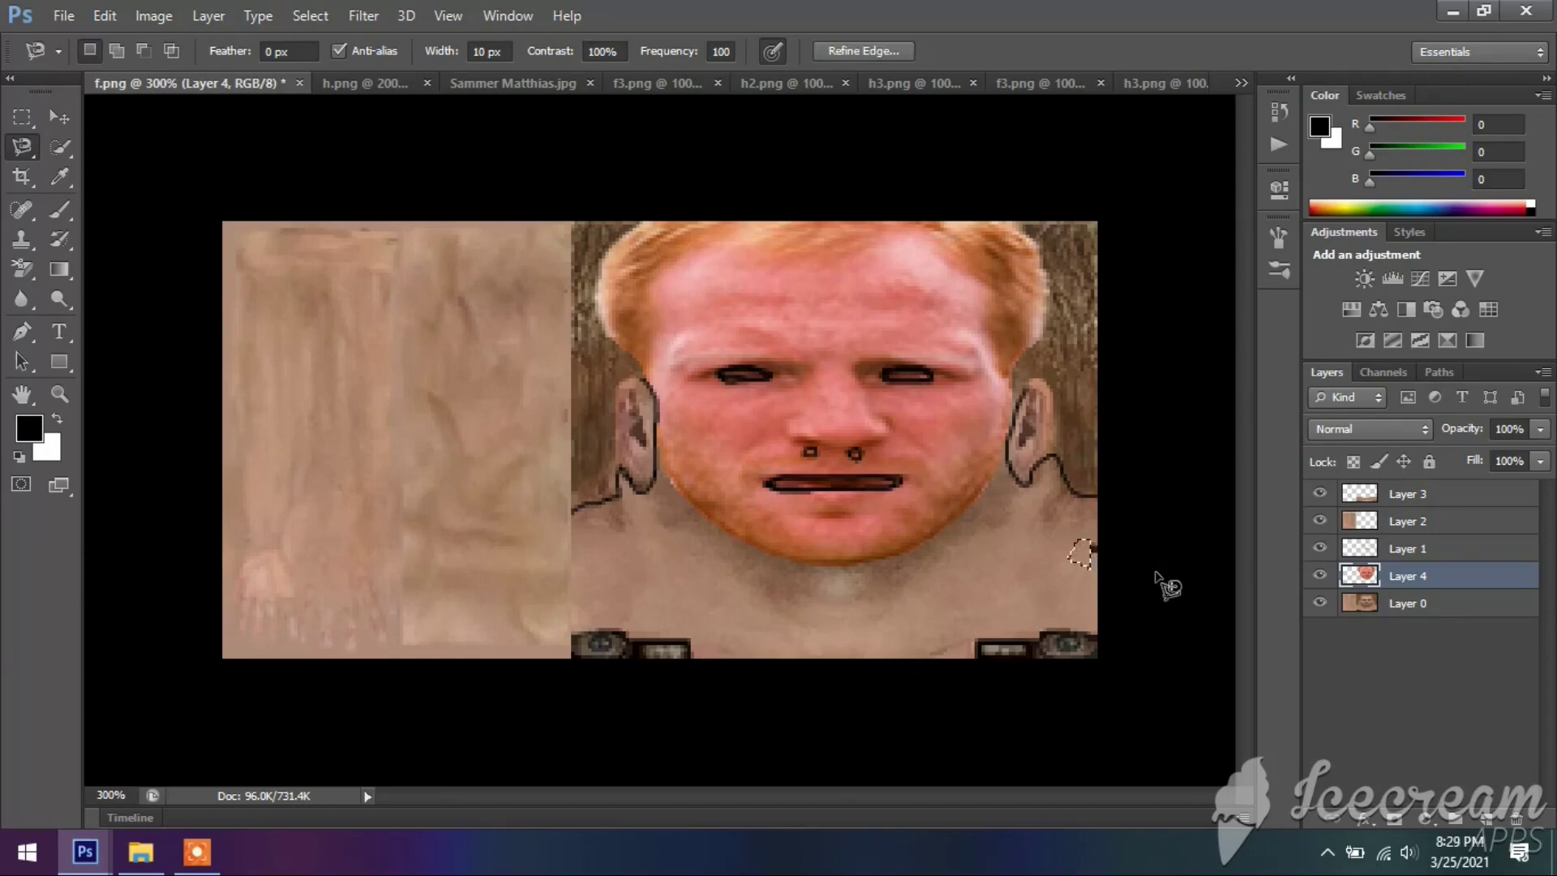
key("Right")
key("Right")
key("Right")
key("Right")
key("Up")
key("Up")
left_click(59, 116)
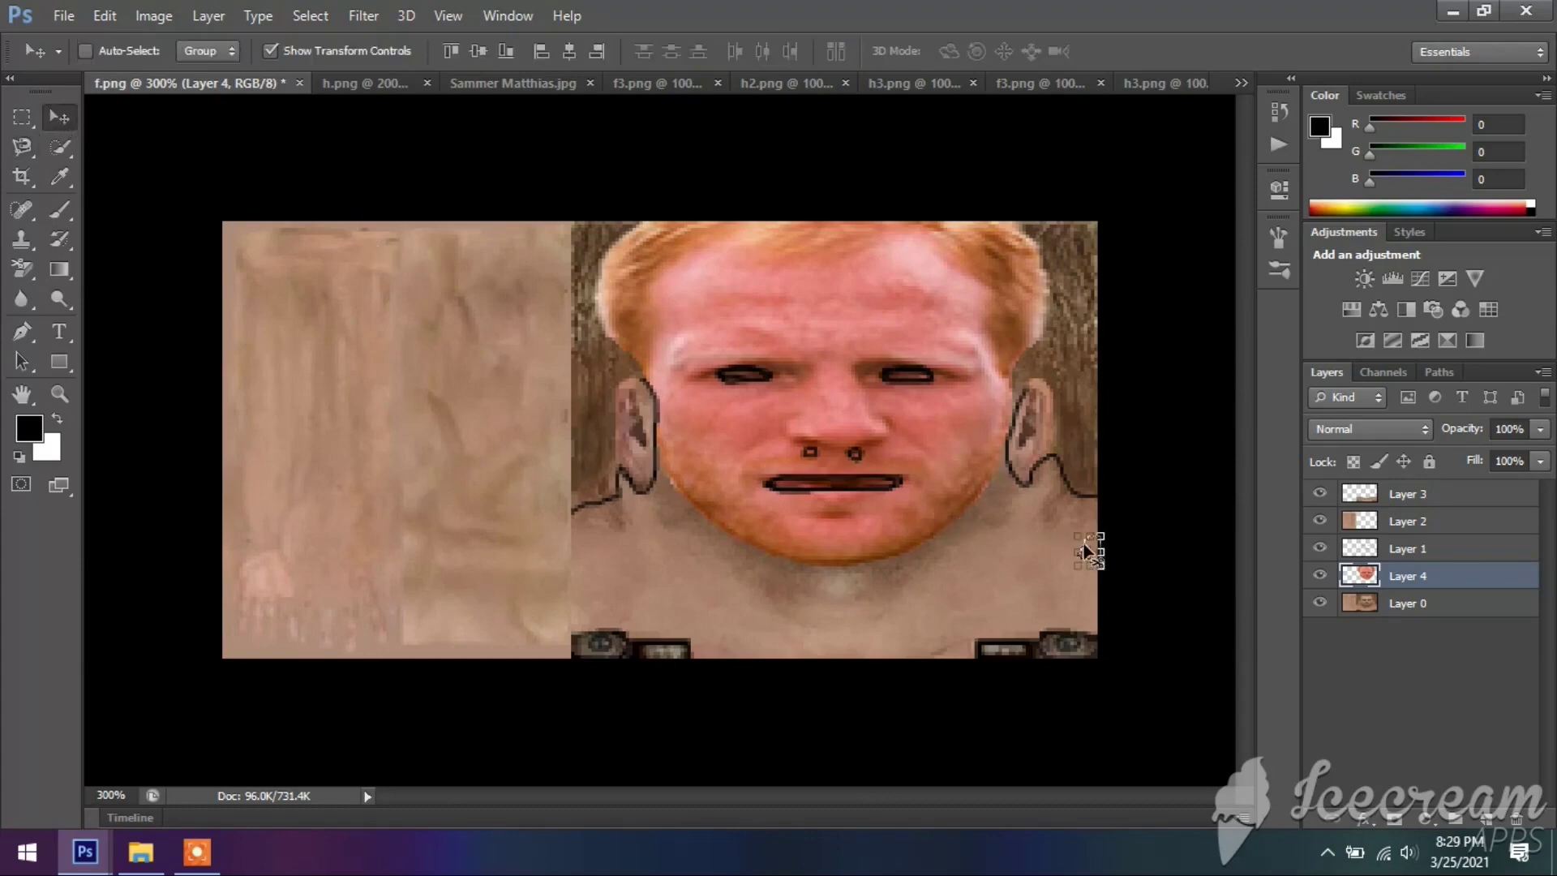
left_click_drag(1083, 544, 1153, 578)
key("ctrl+d")
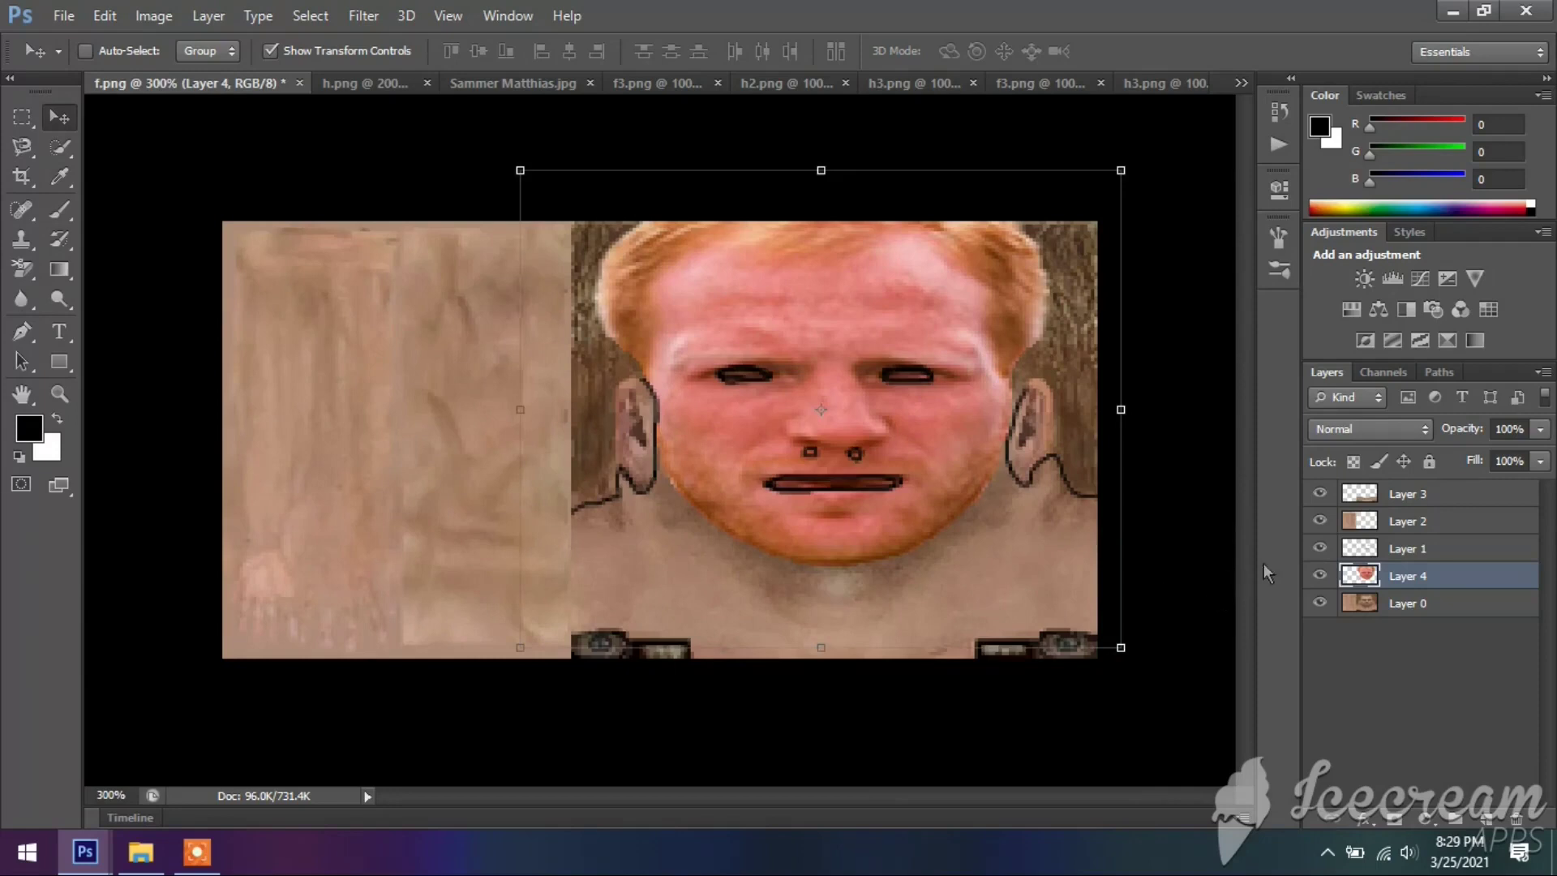
Step: Hide Layer 1's black feature outlines and pick the Rectangular Marquee tool
left_click(1319, 548)
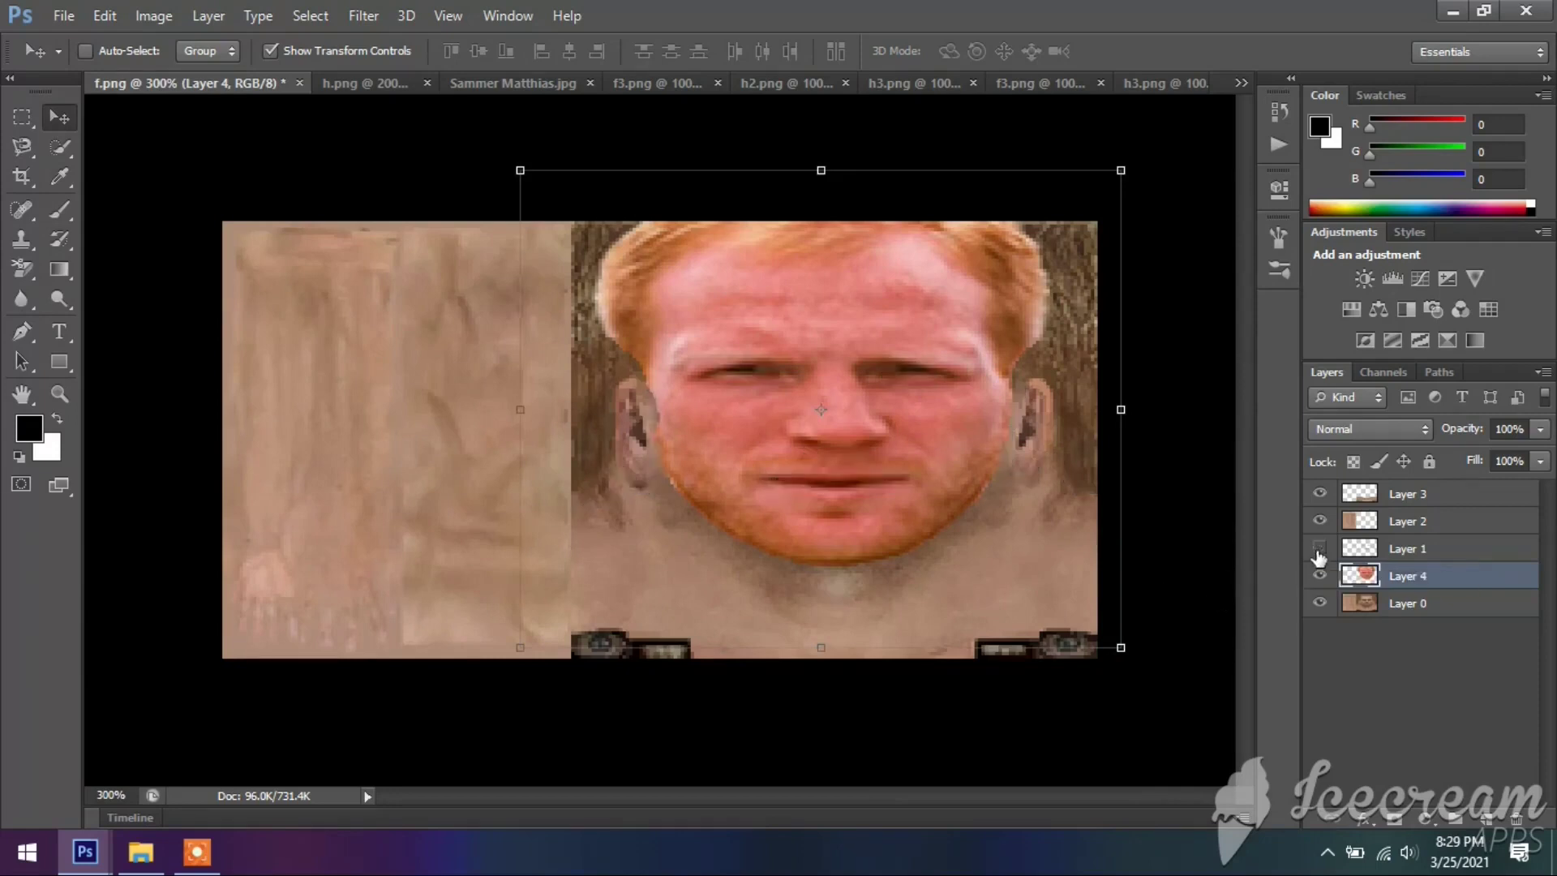
left_click(22, 117)
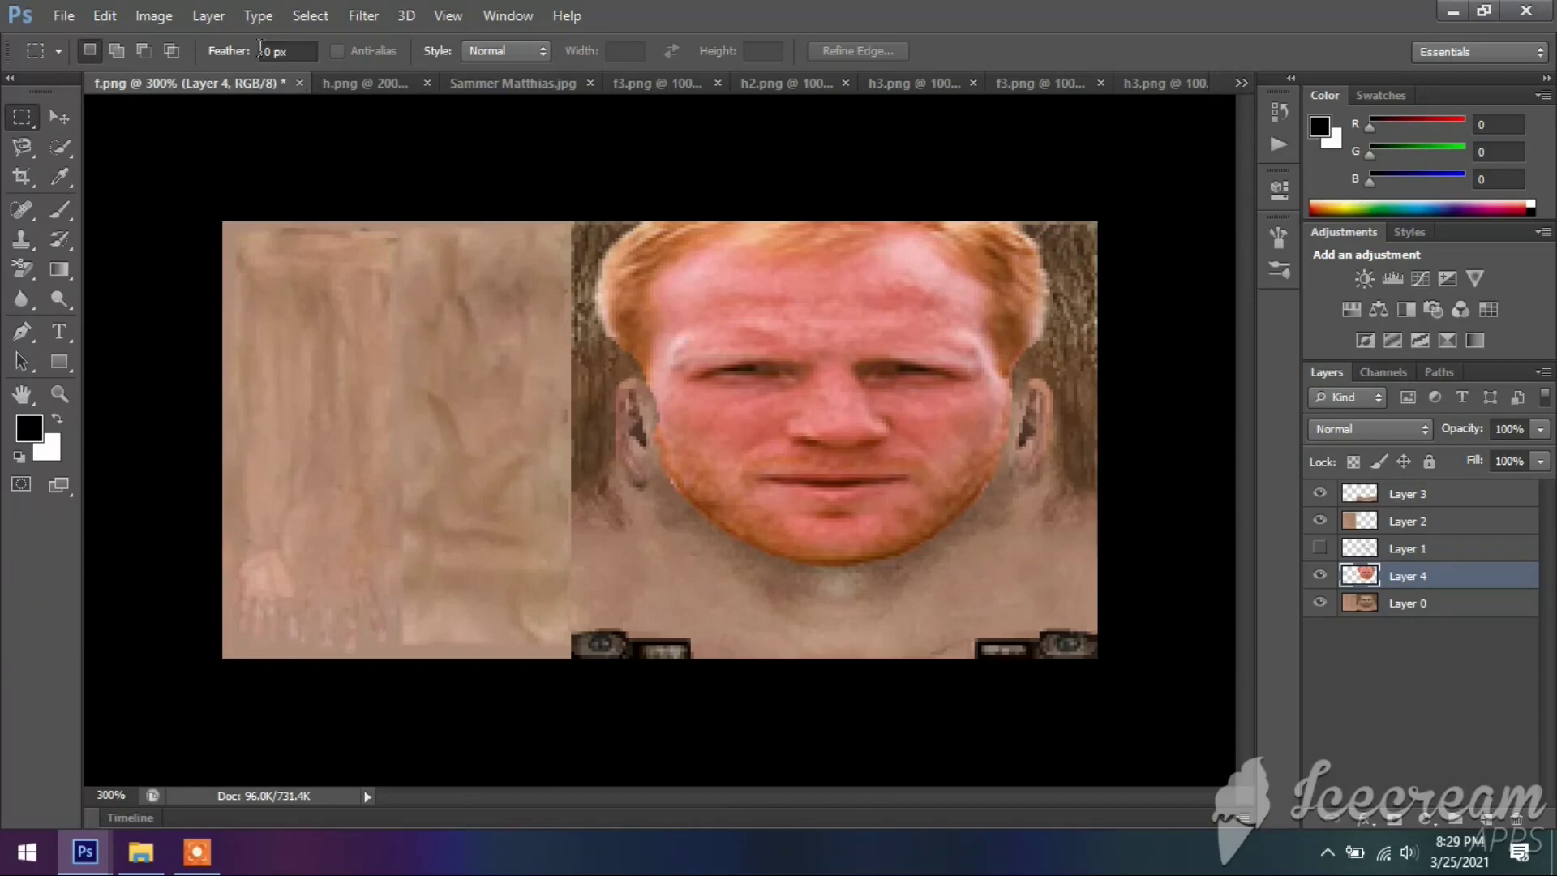
Step: Save the face as PNG 'Sammer face 1' in sammer matthias, accepting the default PNG options
left_click(64, 16)
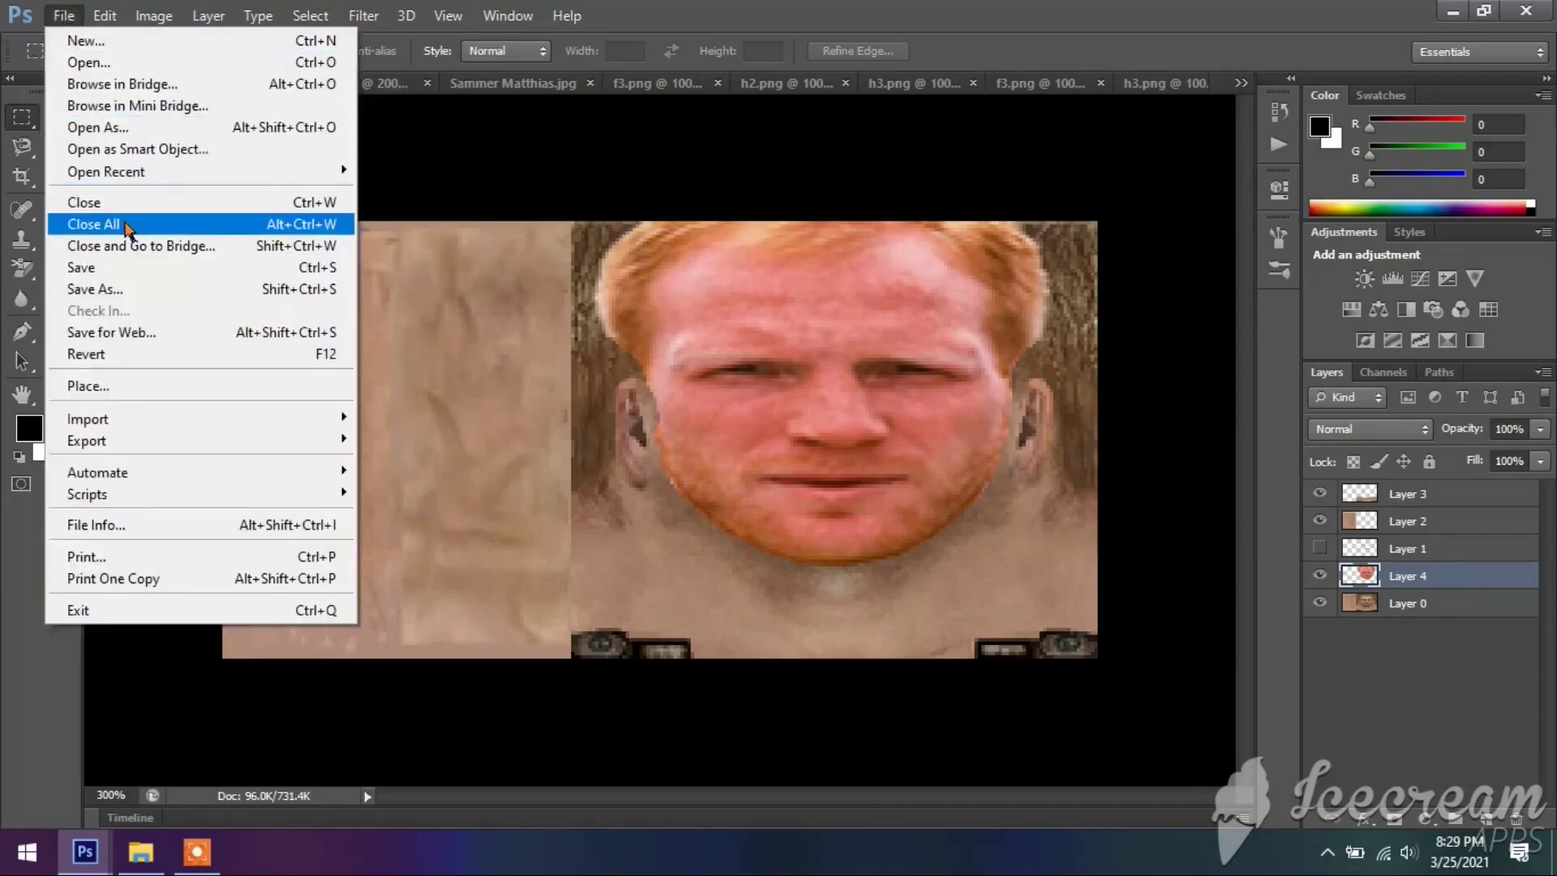
left_click(133, 290)
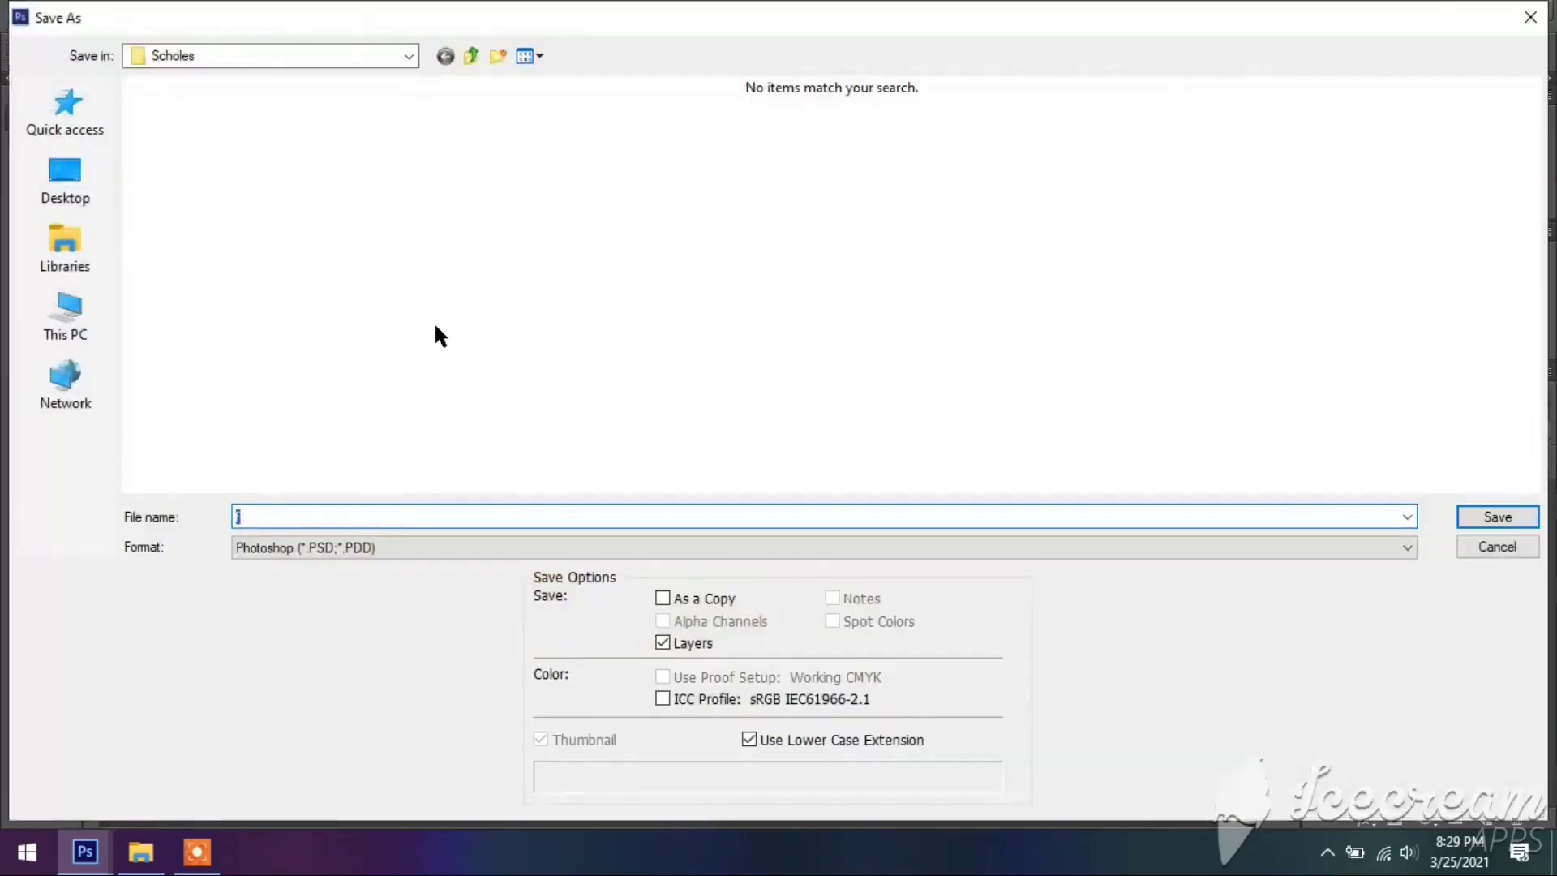
left_click(469, 57)
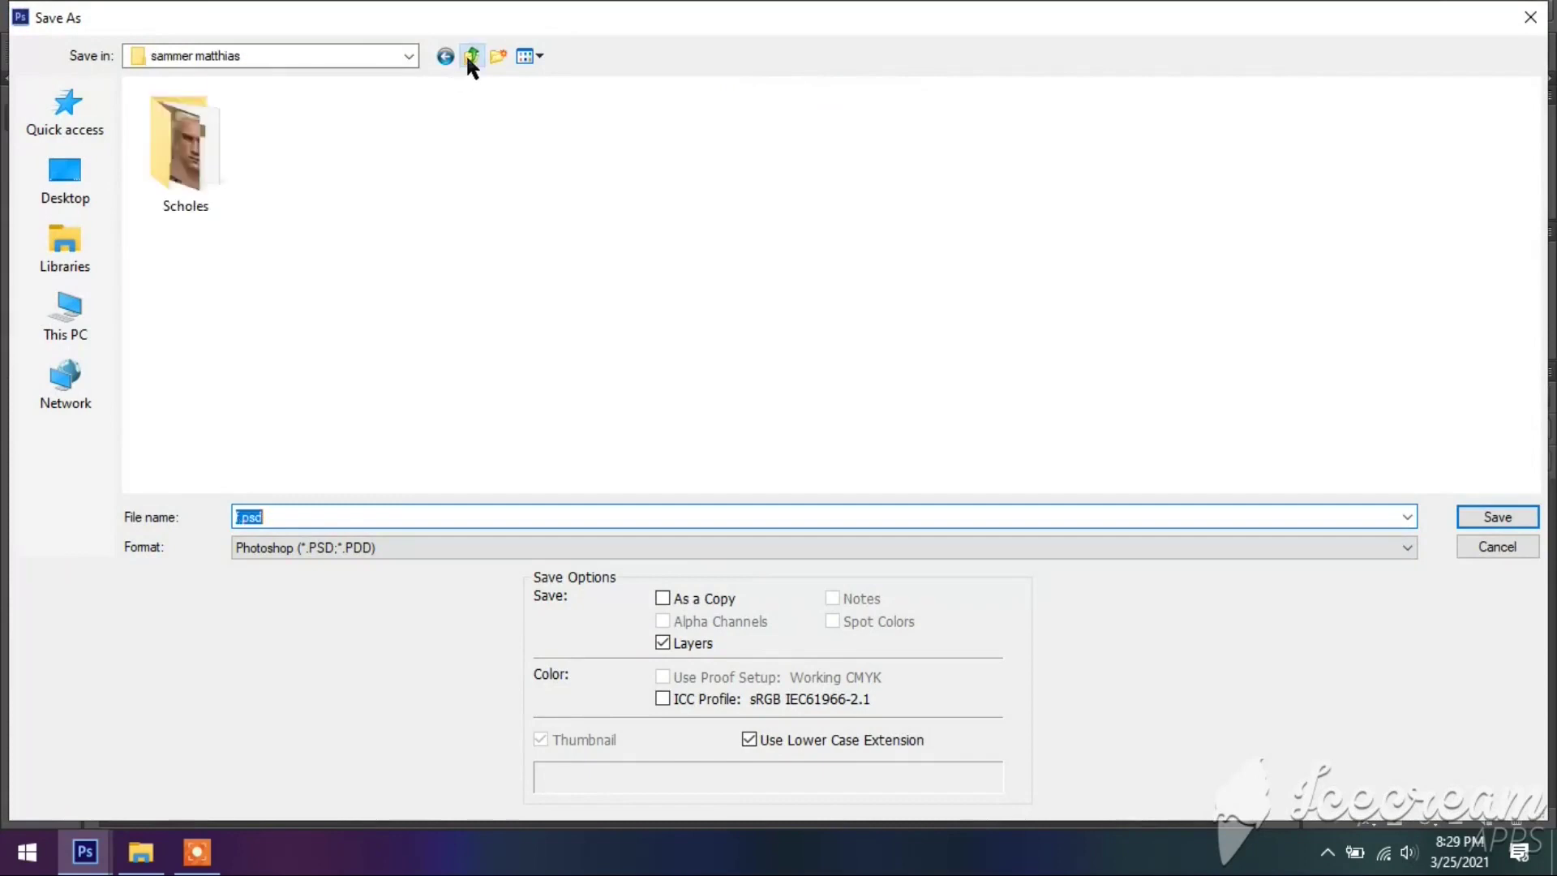
left_click(1390, 554)
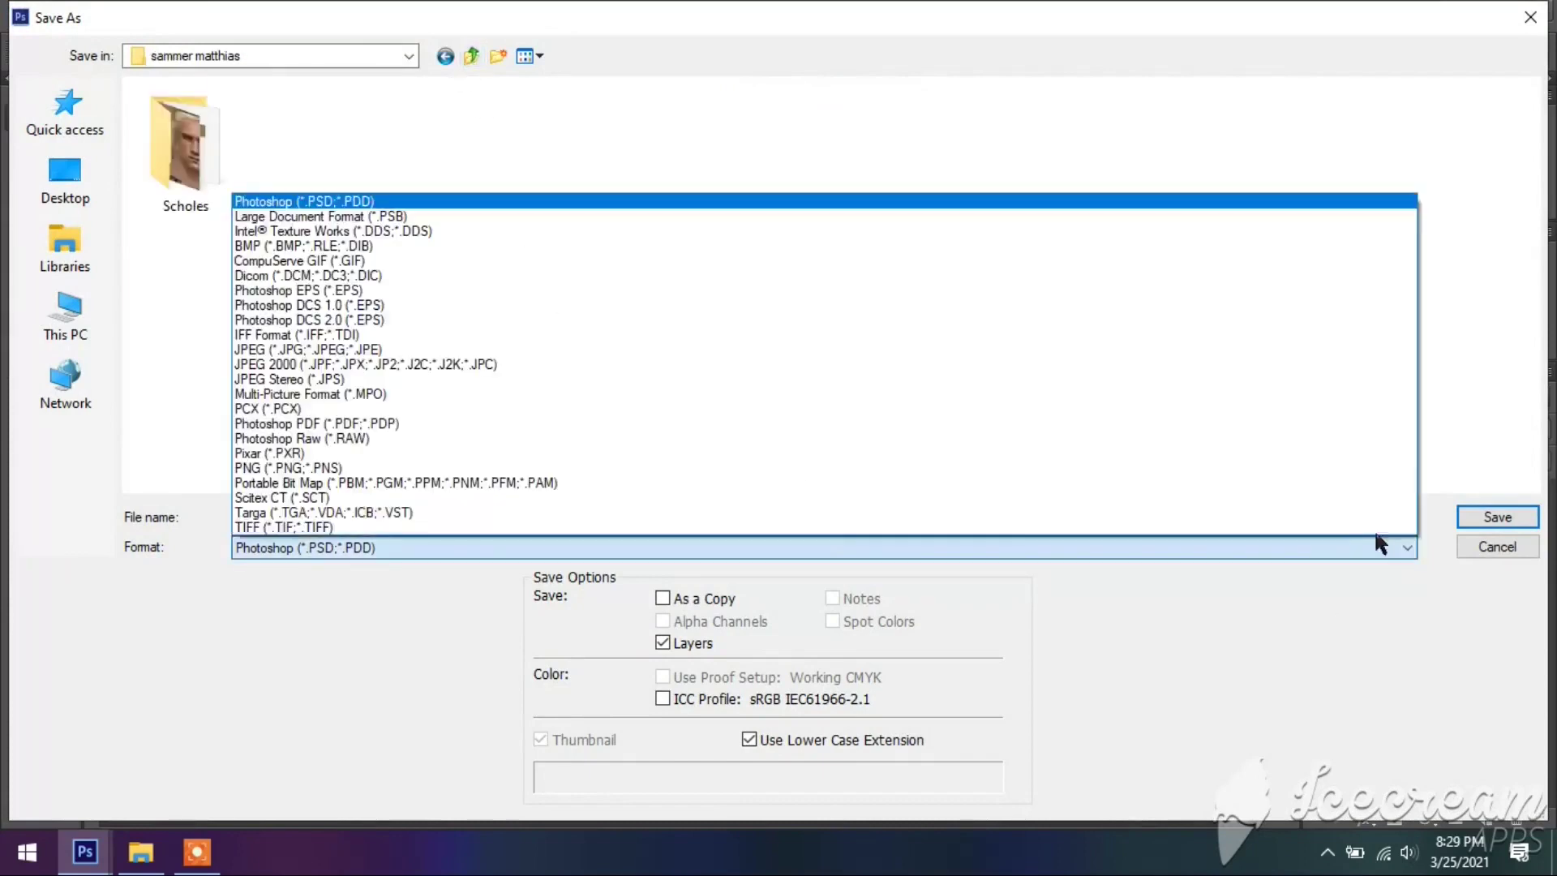
left_click(1242, 466)
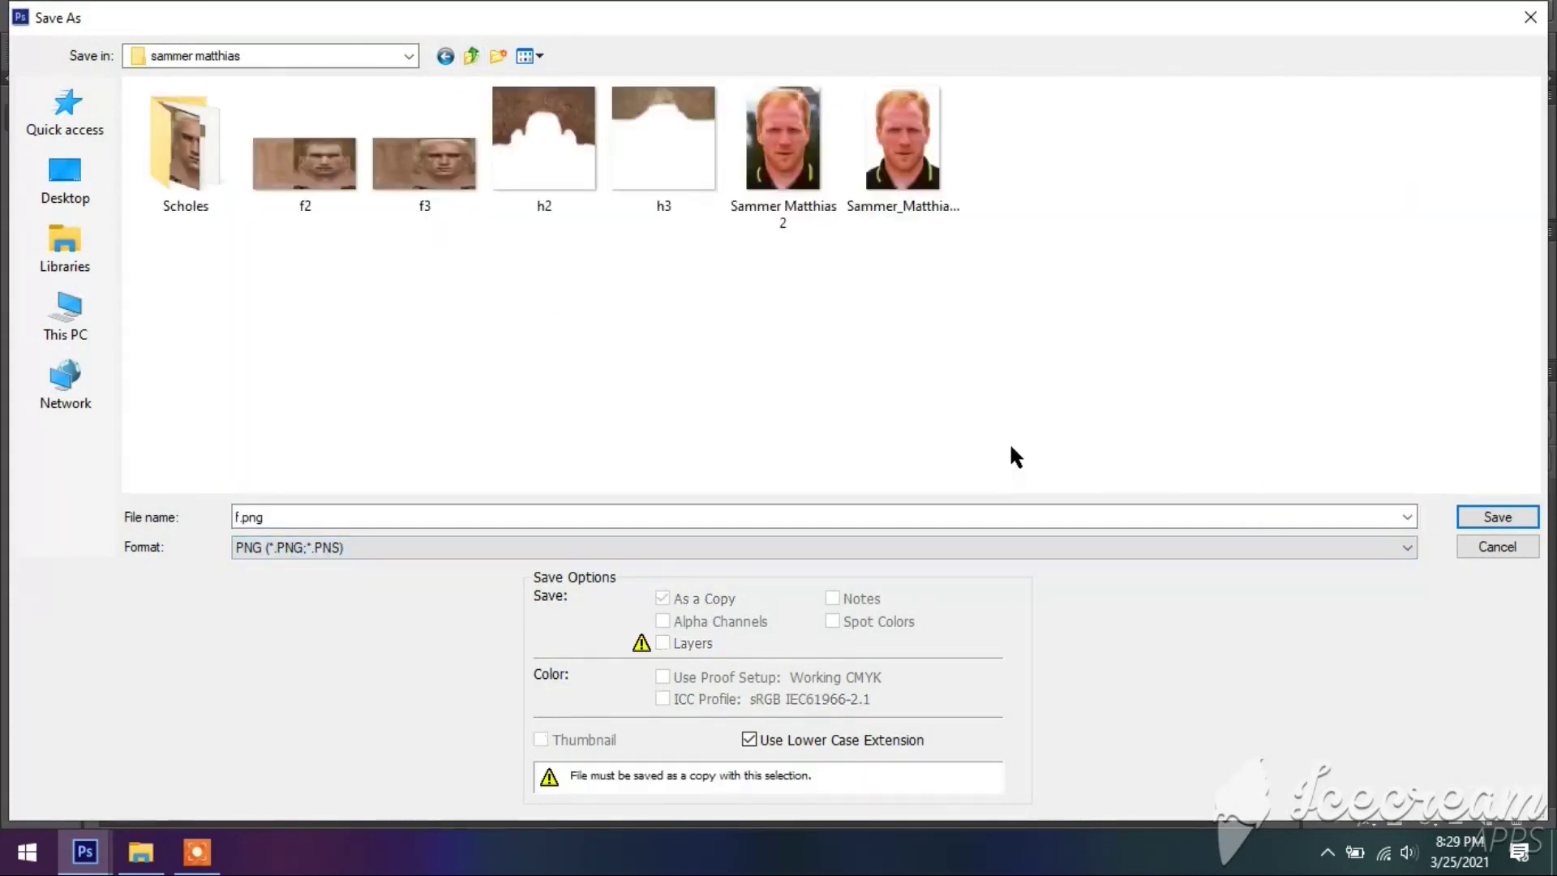
double_click(841, 517)
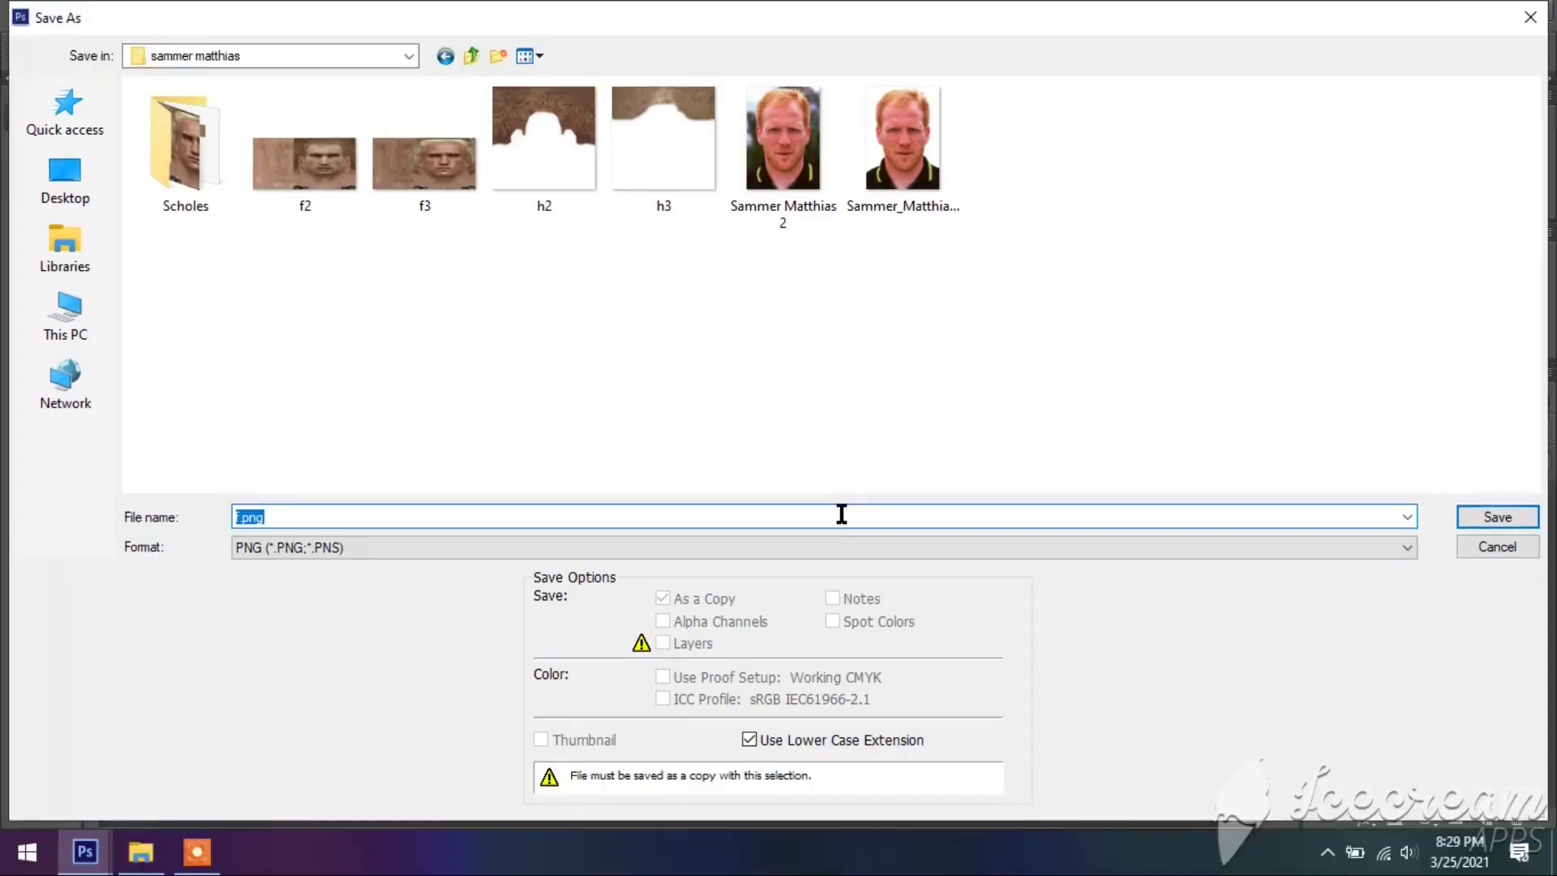
type("Sammer ")
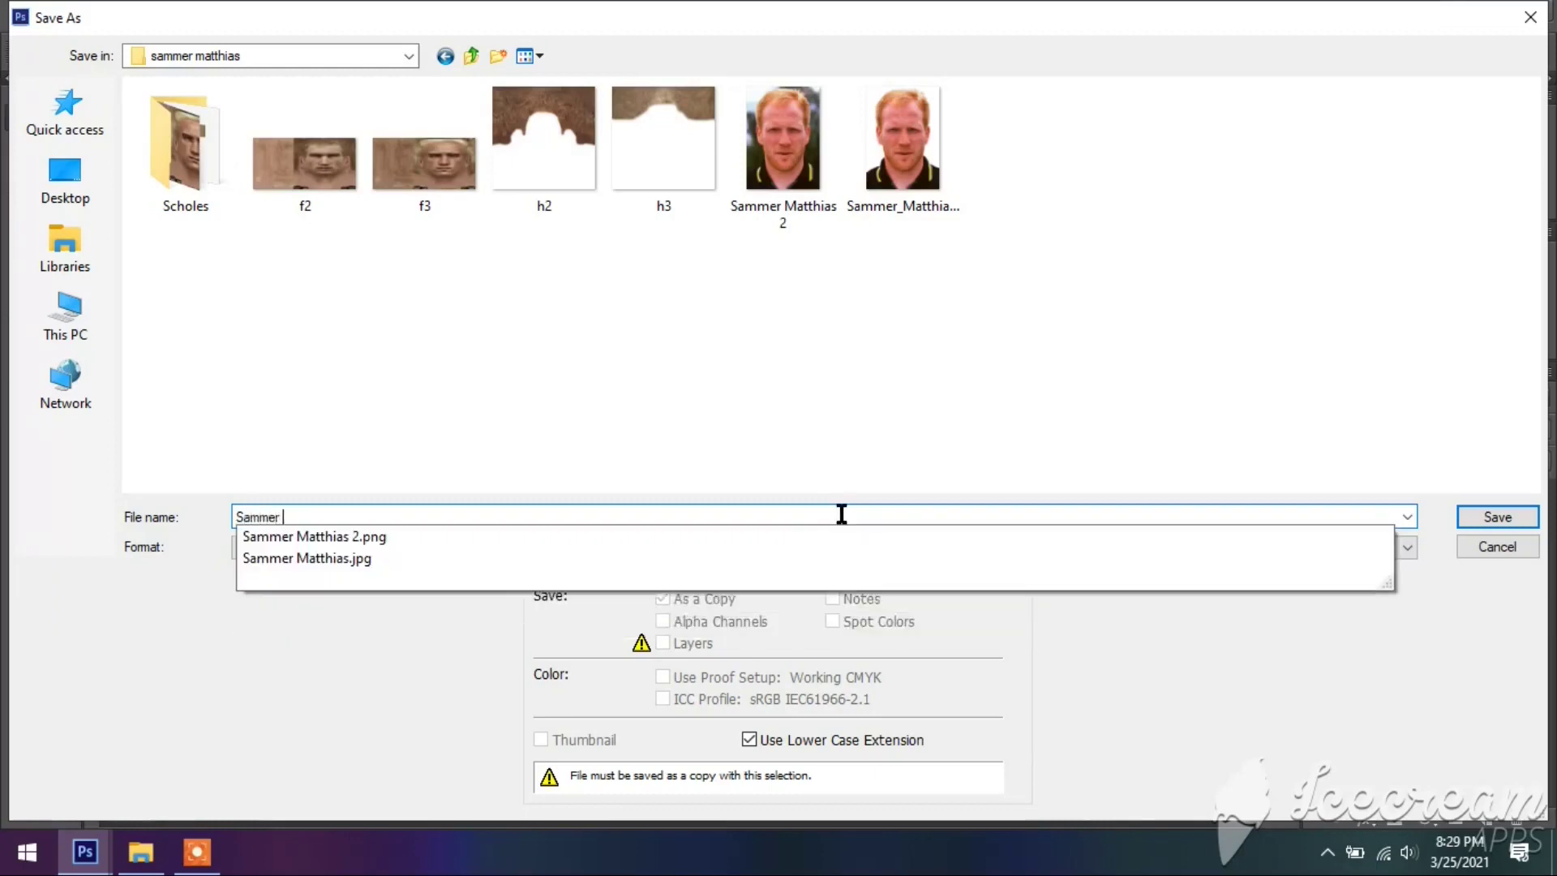
type("face 1")
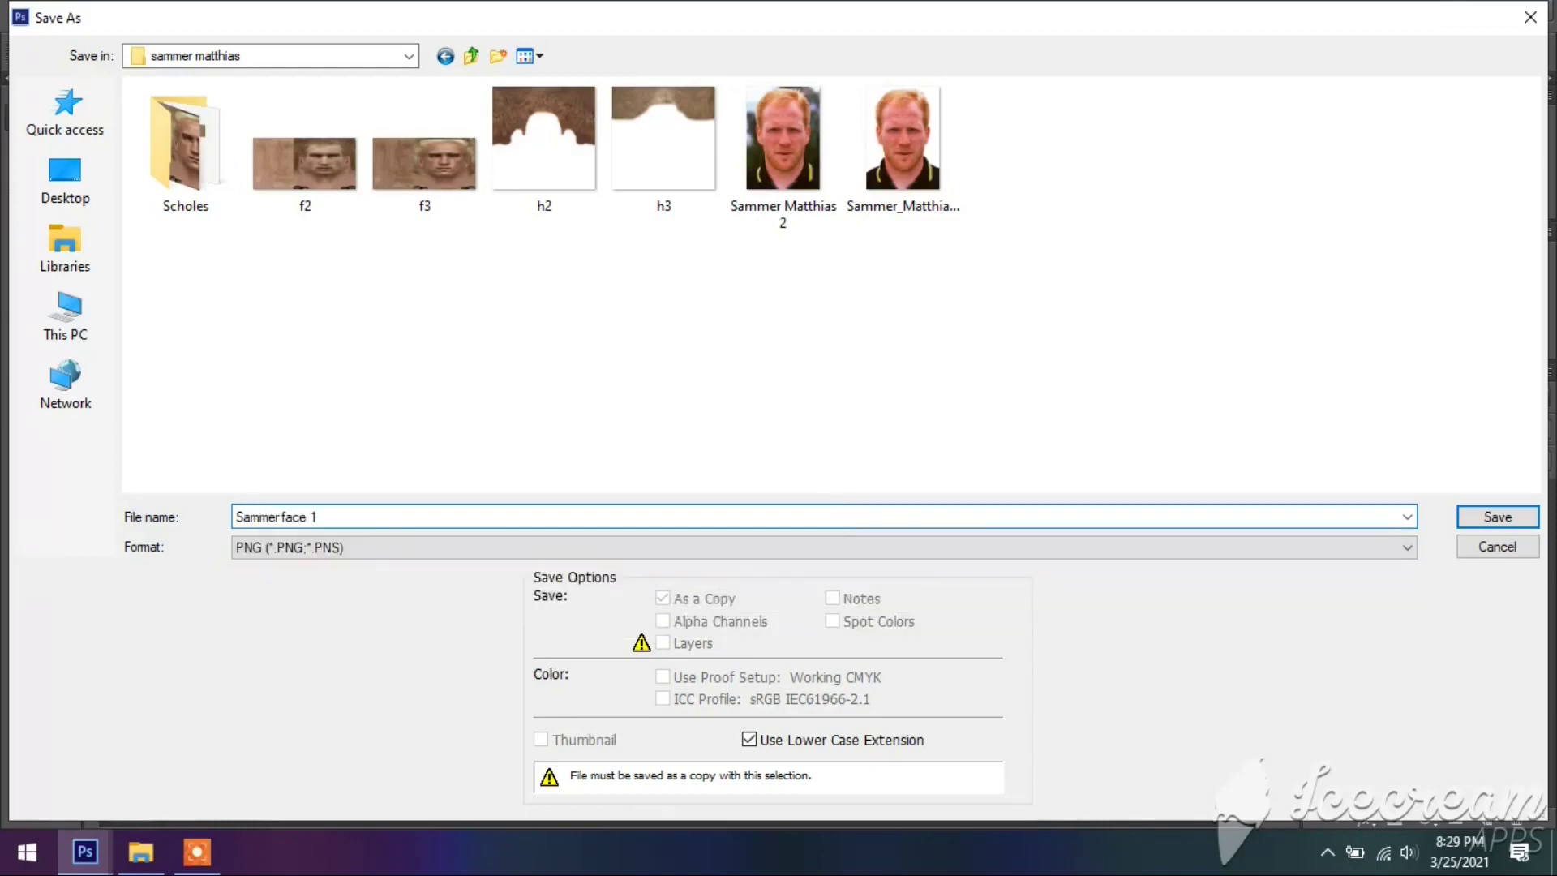
left_click(1482, 516)
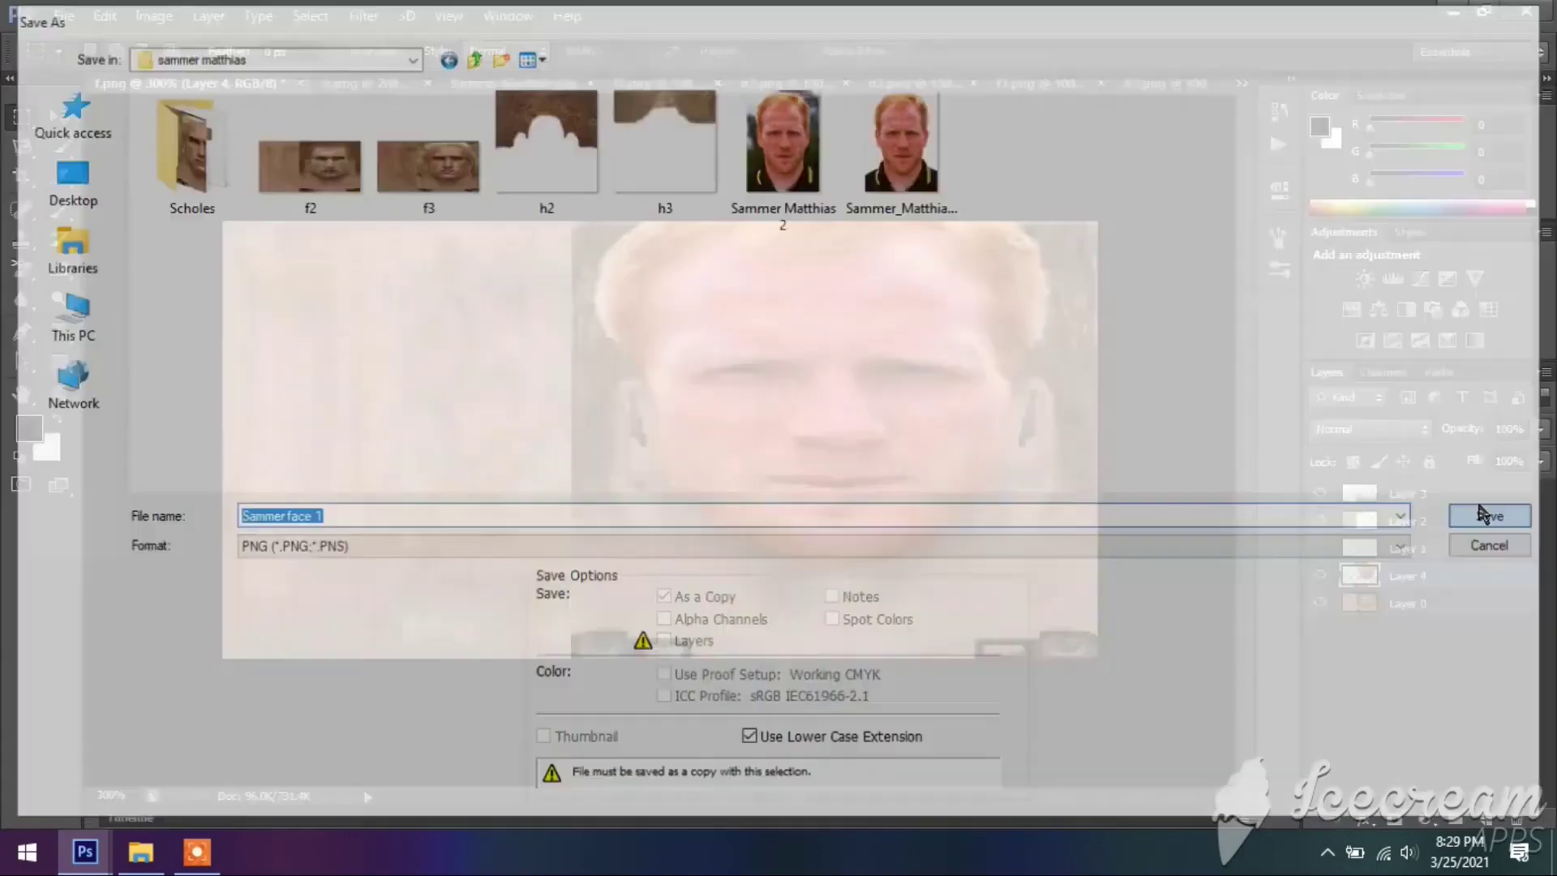
left_click(868, 261)
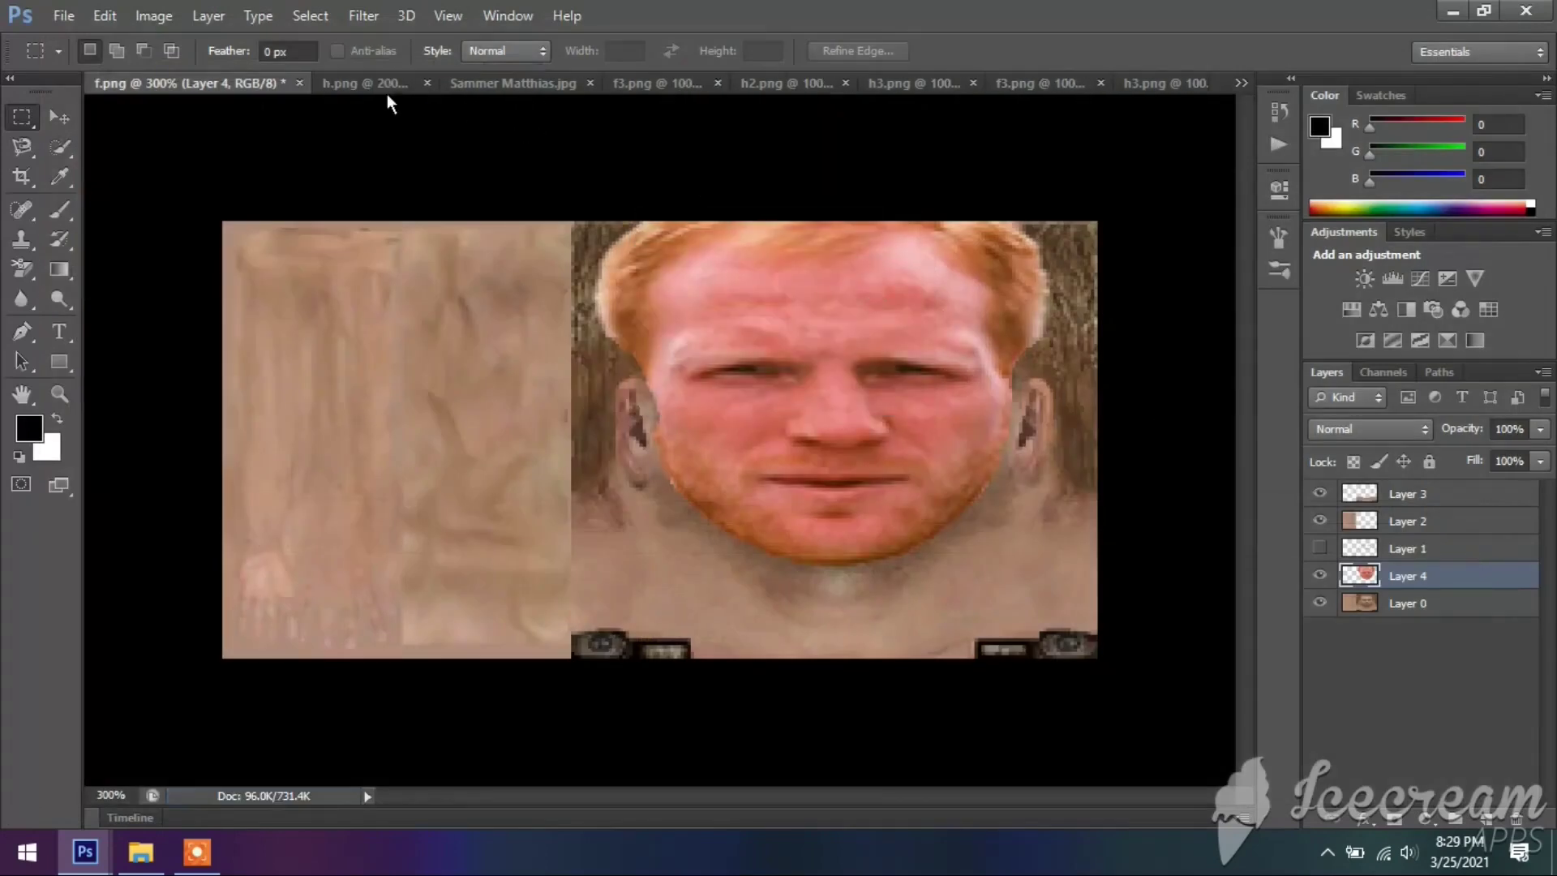
Step: Save a BMP copy of the face texture as 'sammer face 2' in the sammer matthias folder
left_click(80, 16)
left_click(134, 280)
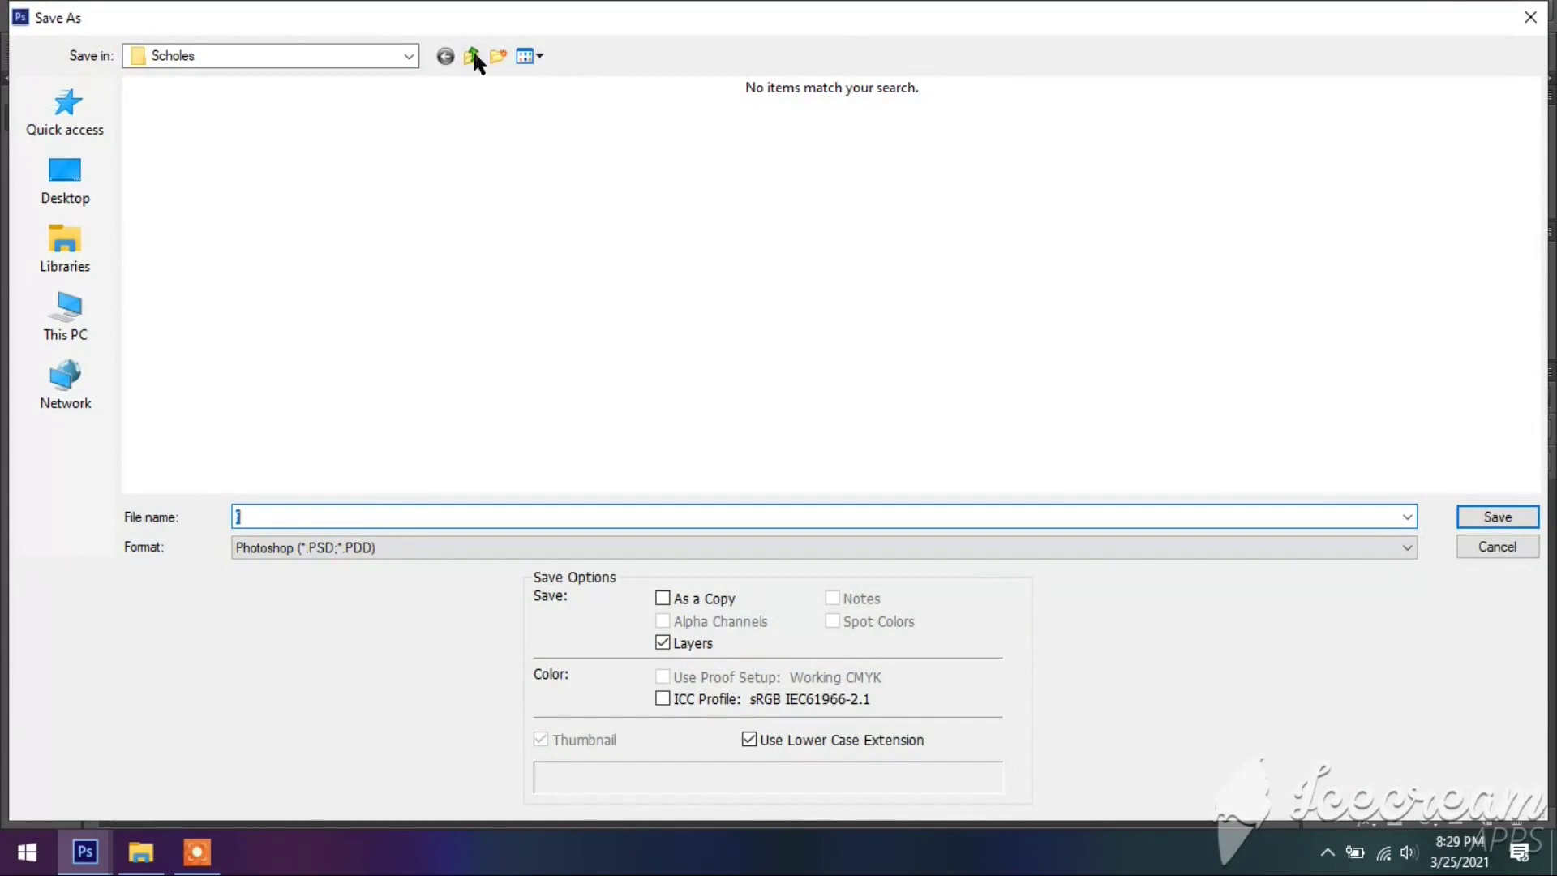
left_click(472, 52)
left_click(1406, 546)
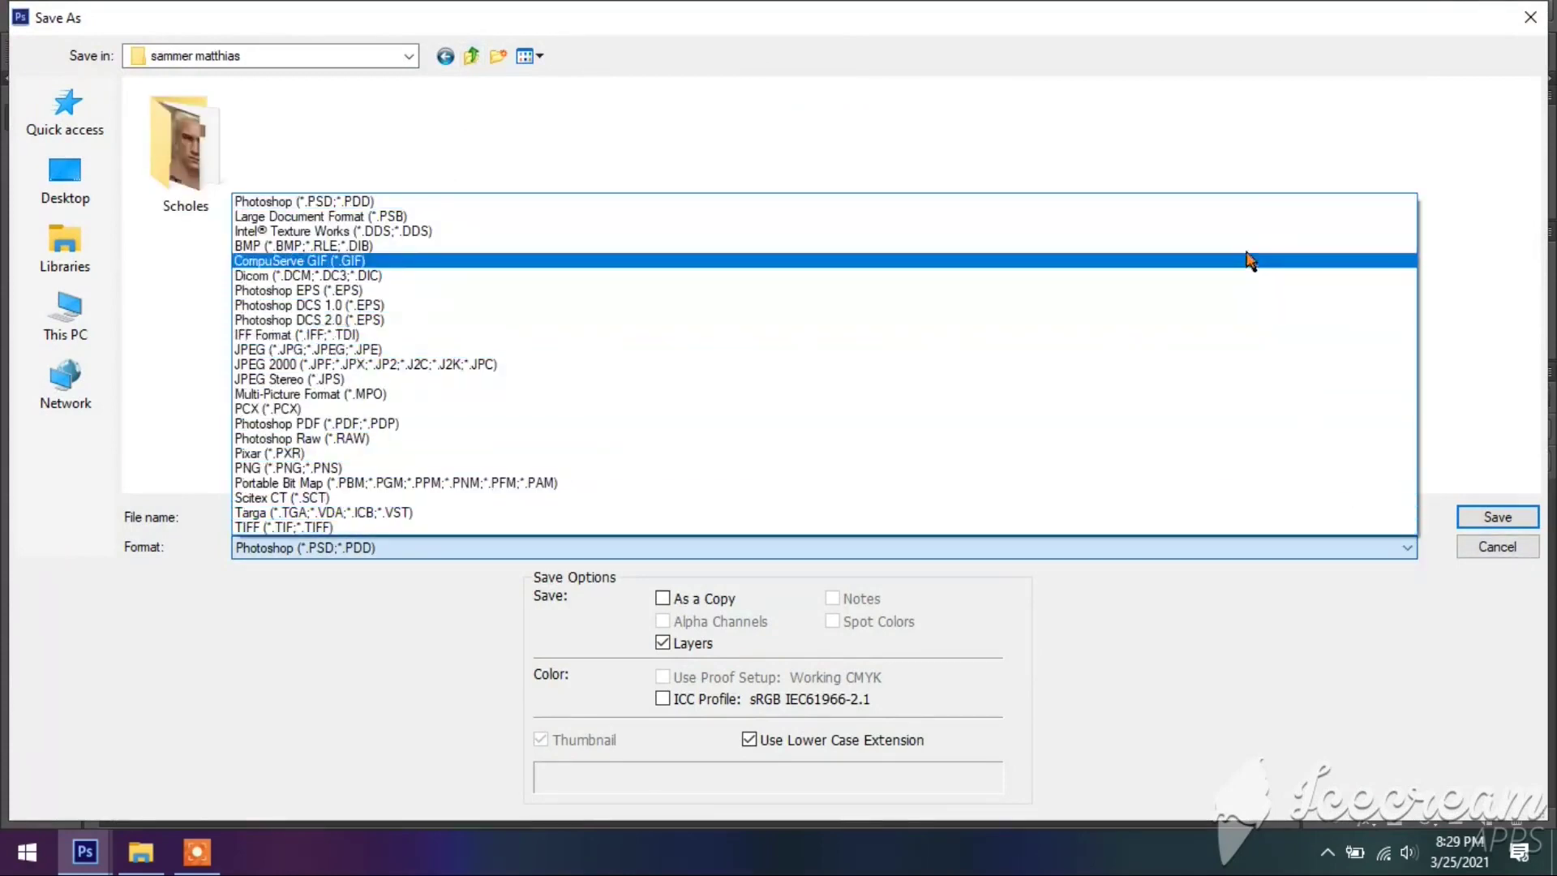
left_click(1247, 247)
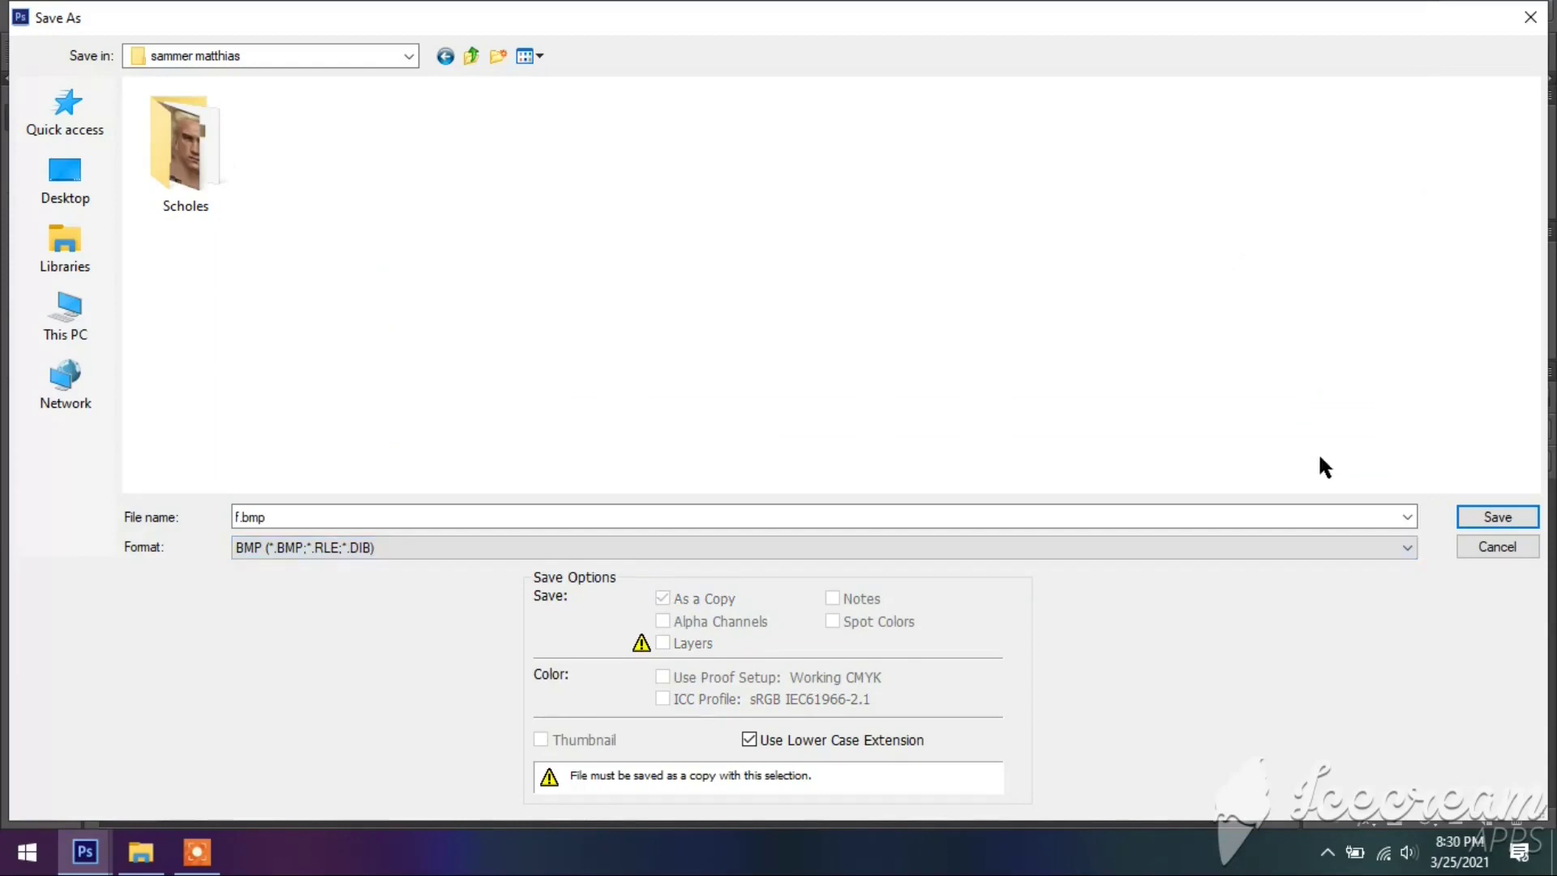
left_click(1188, 517)
type("sa")
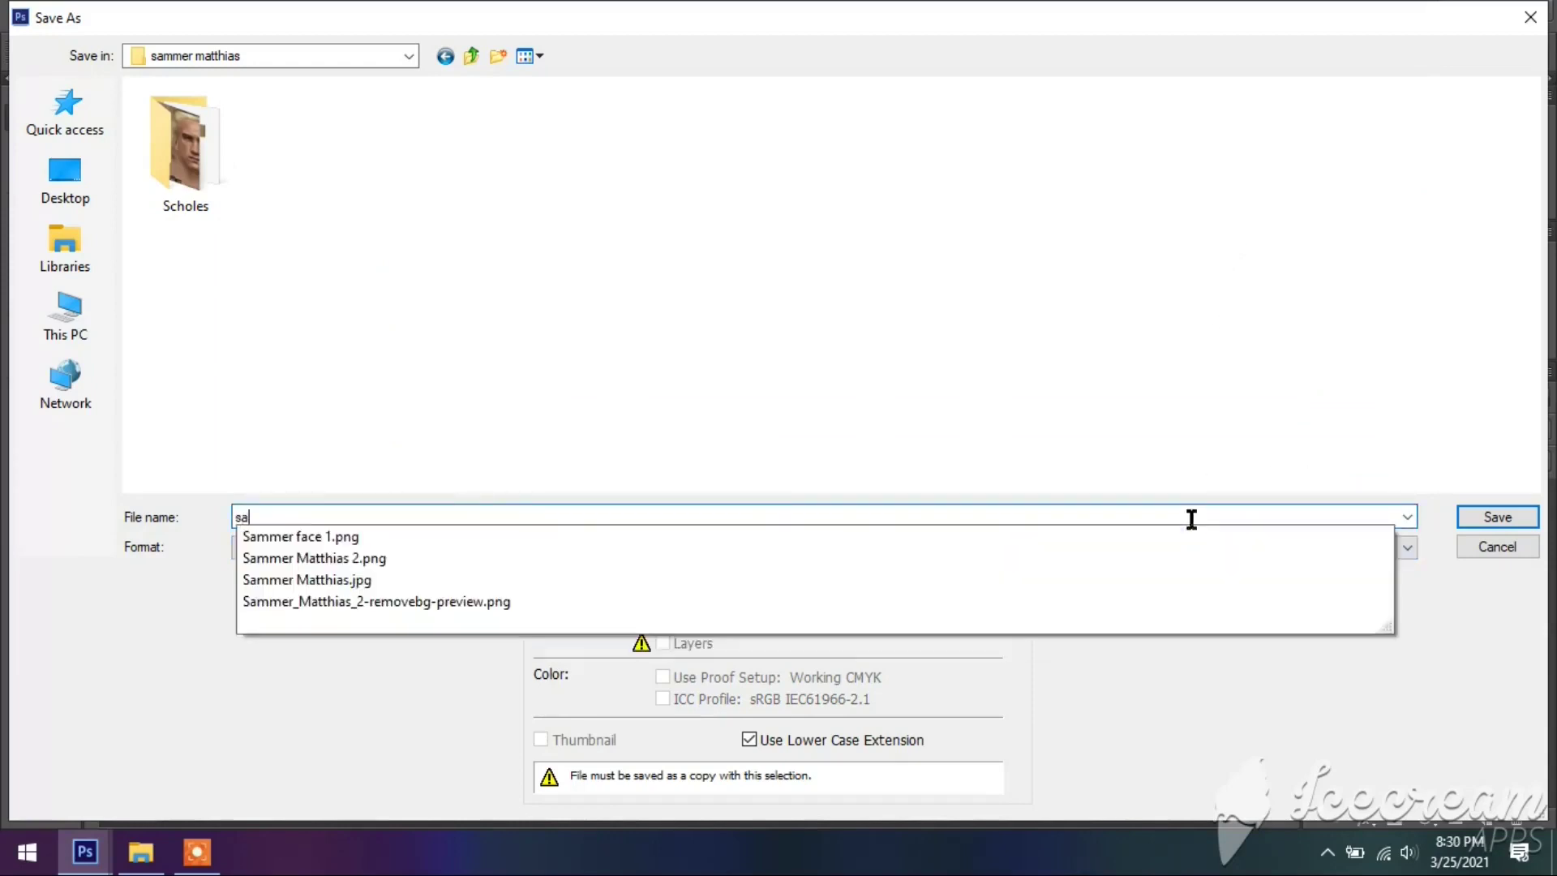
type("mmer face 2")
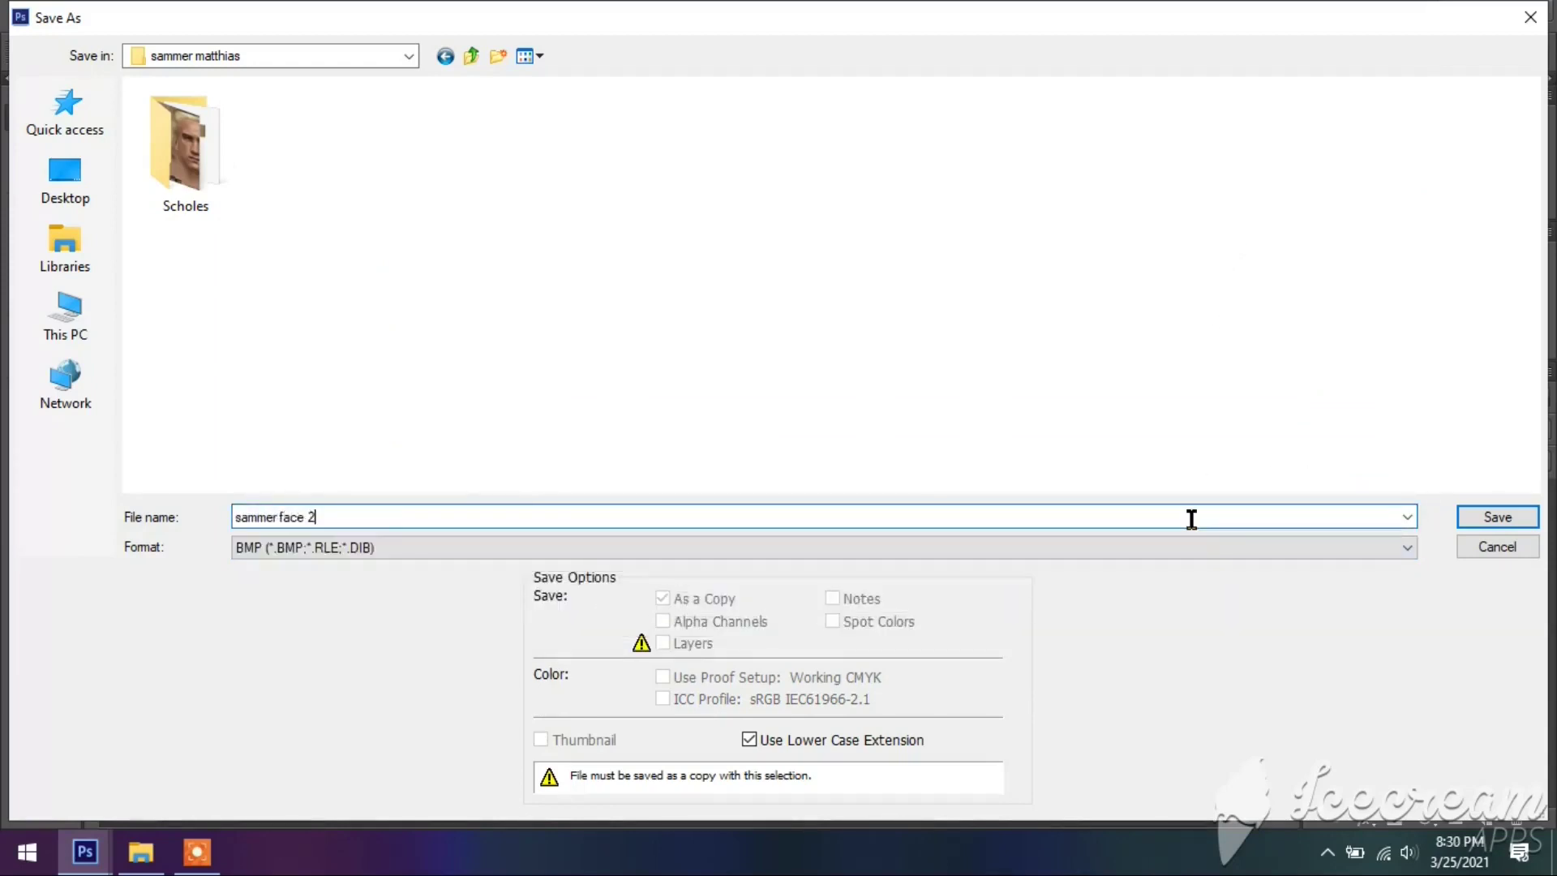
left_click(1508, 516)
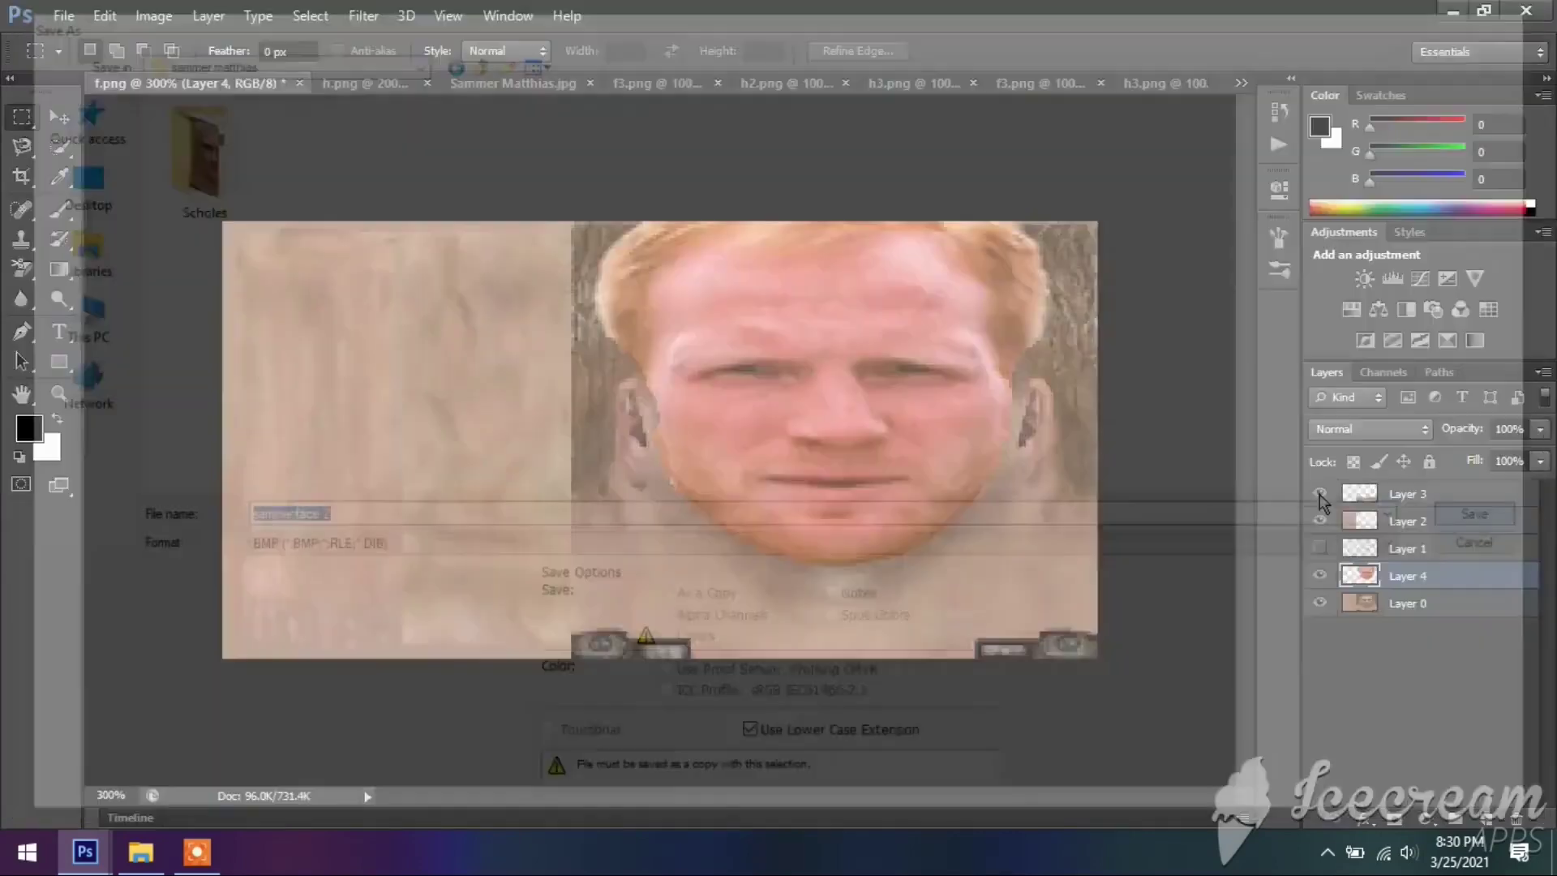
left_click(894, 224)
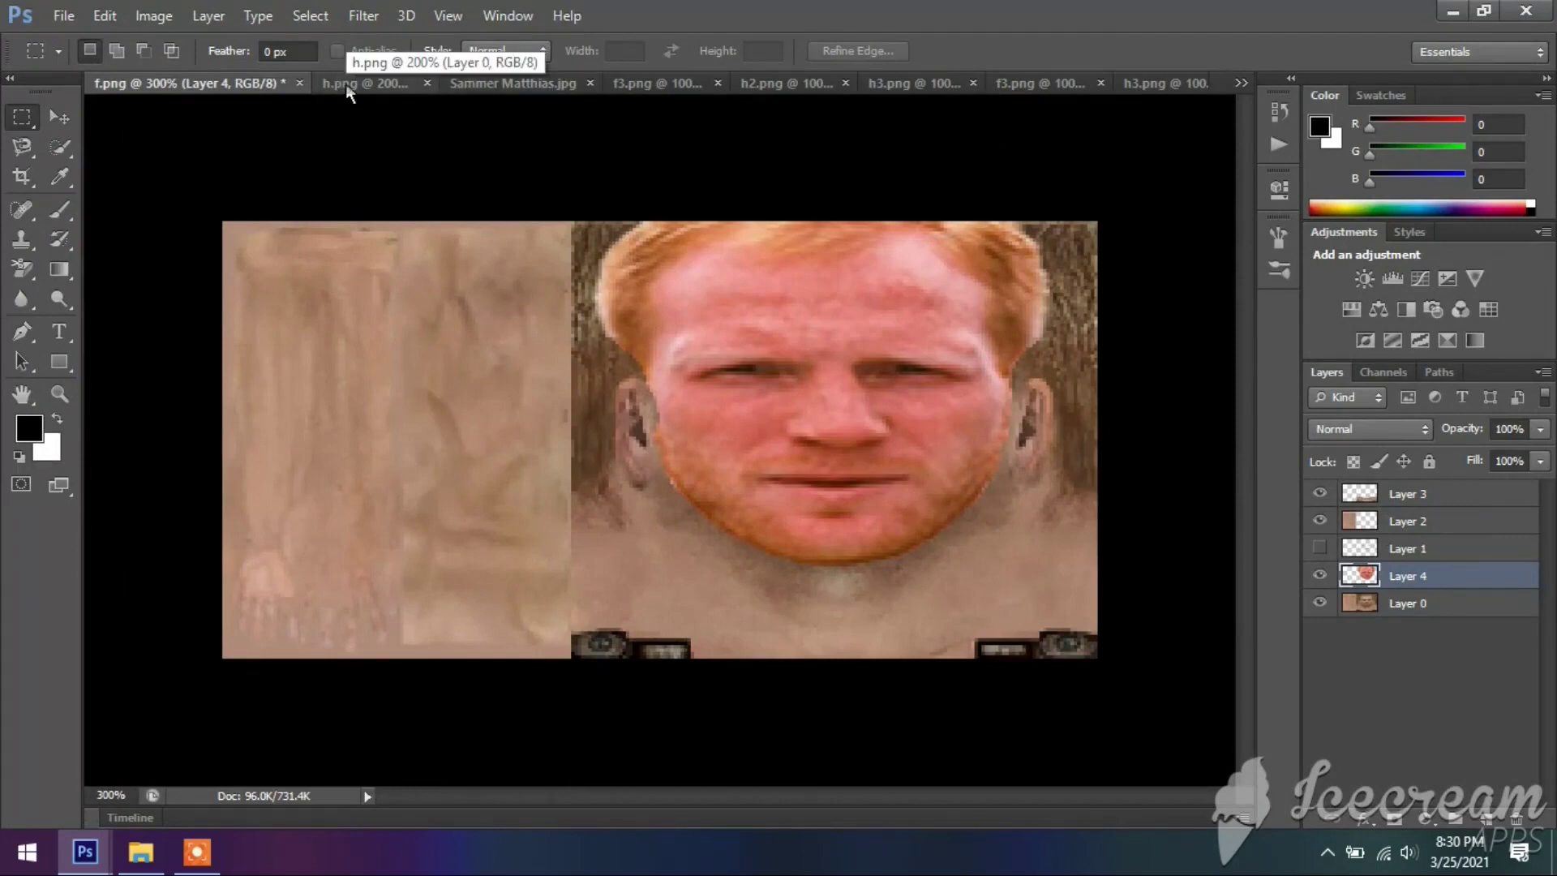
Step: Look over the h2.png and h3.png hair images, then bring h.png back to the front
left_click(346, 84)
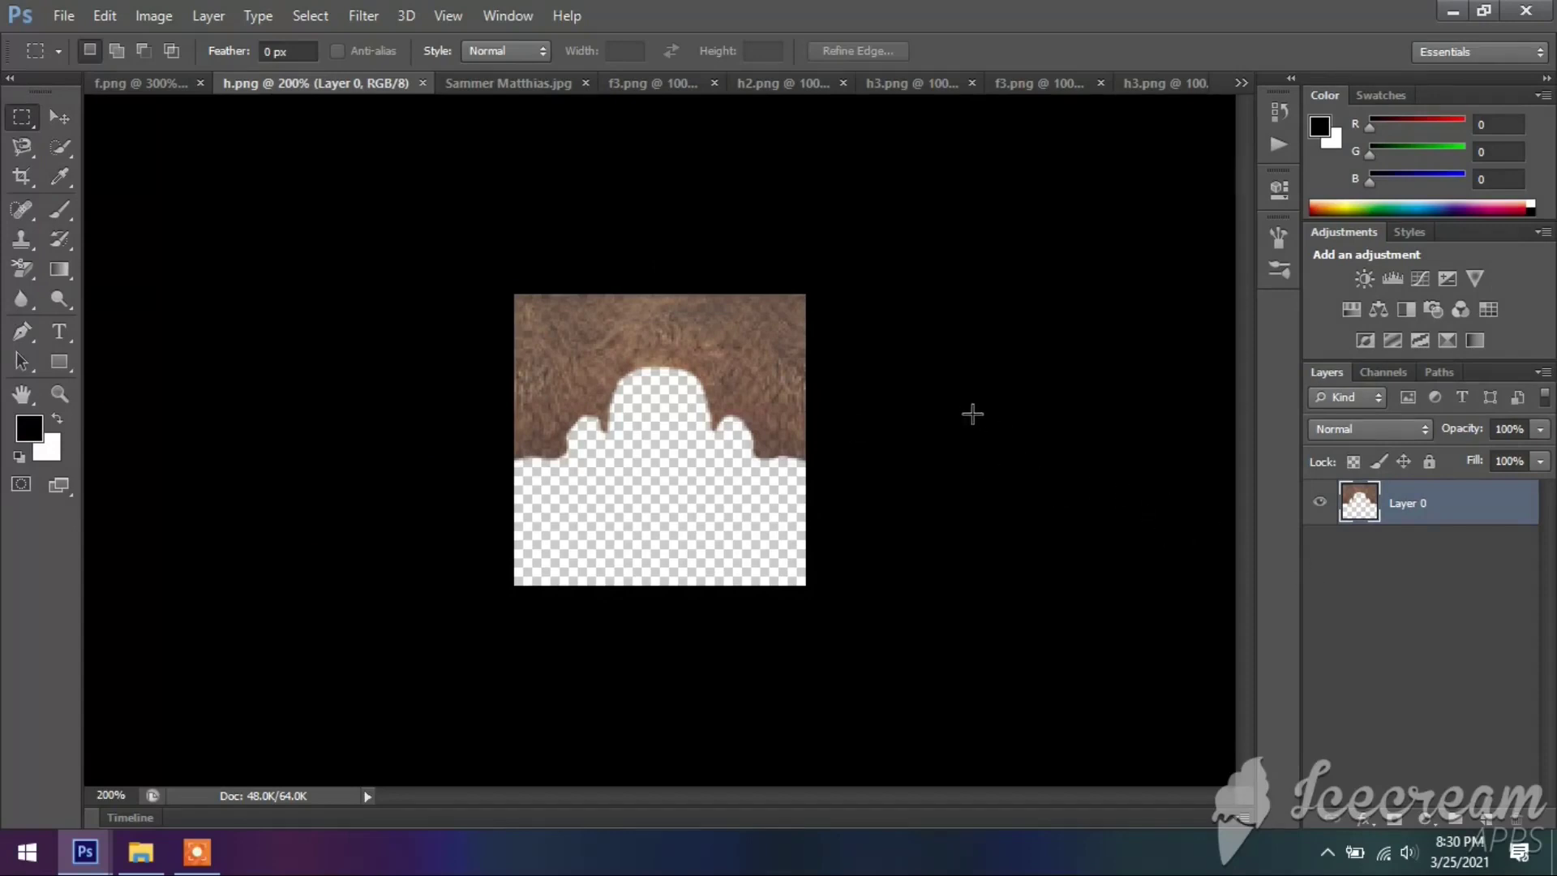
left_click(756, 85)
left_click(921, 85)
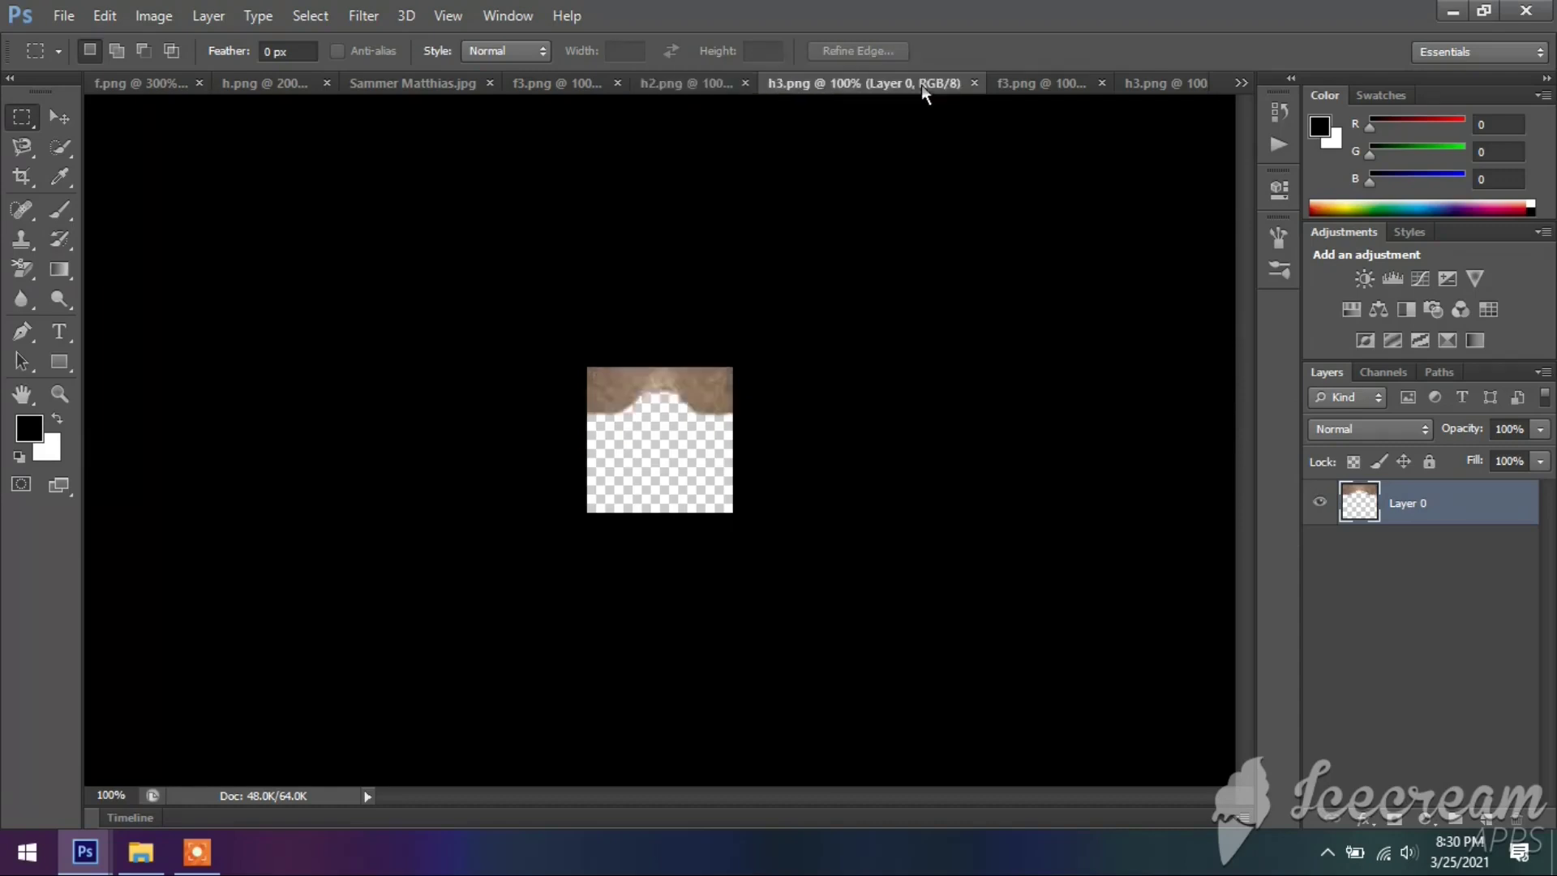
left_click(272, 84)
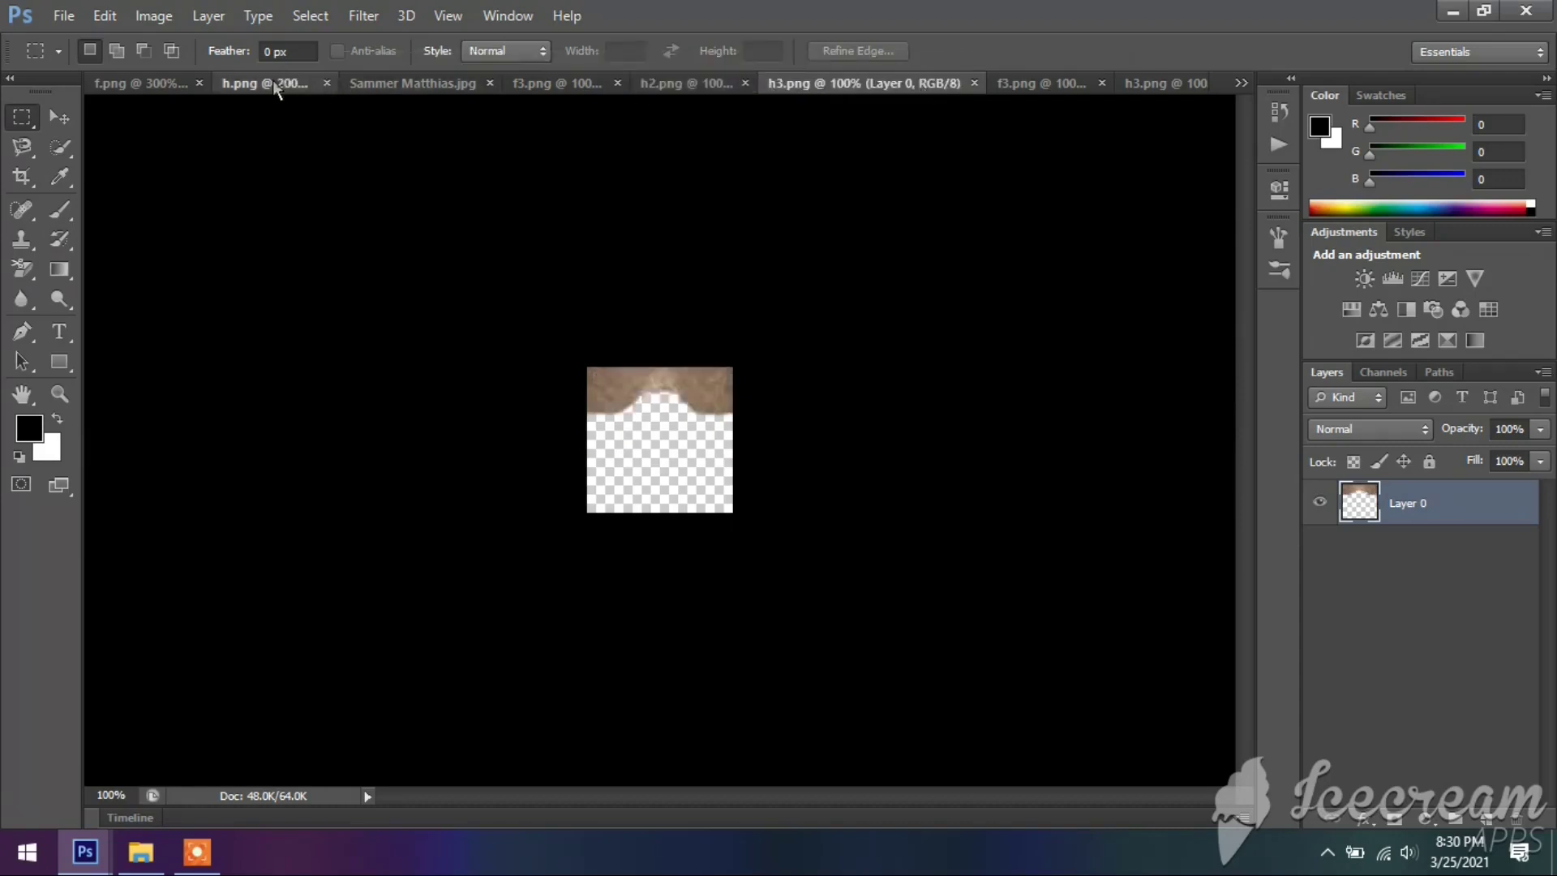
Step: Set the hair layer's blending mode to Soft Light, after briefly trying Color Burn
double_click(1350, 507)
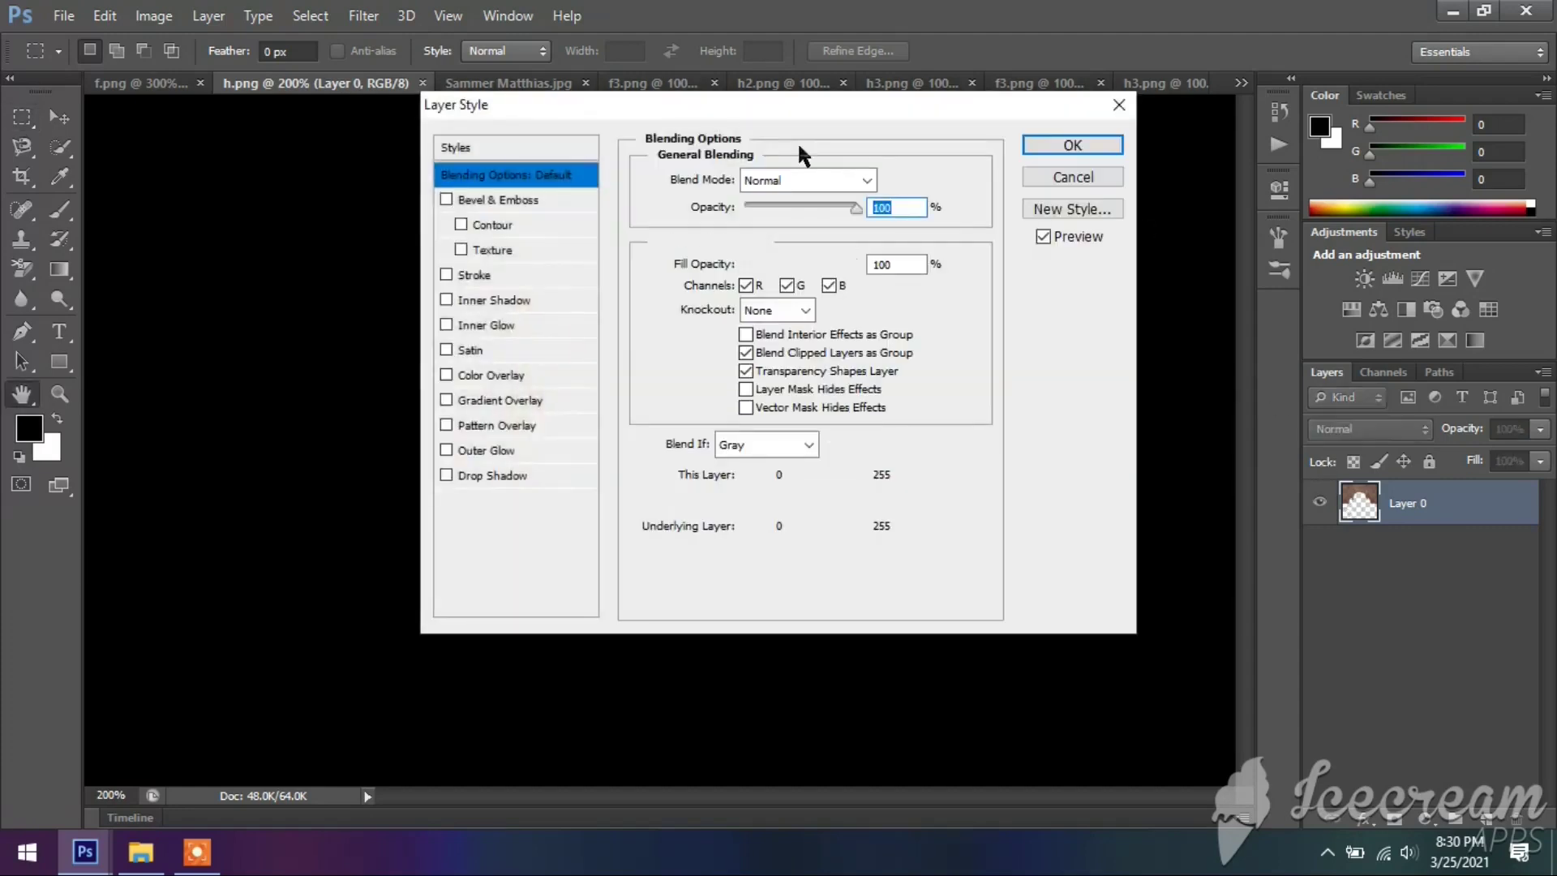
left_click_drag(802, 105, 1266, 110)
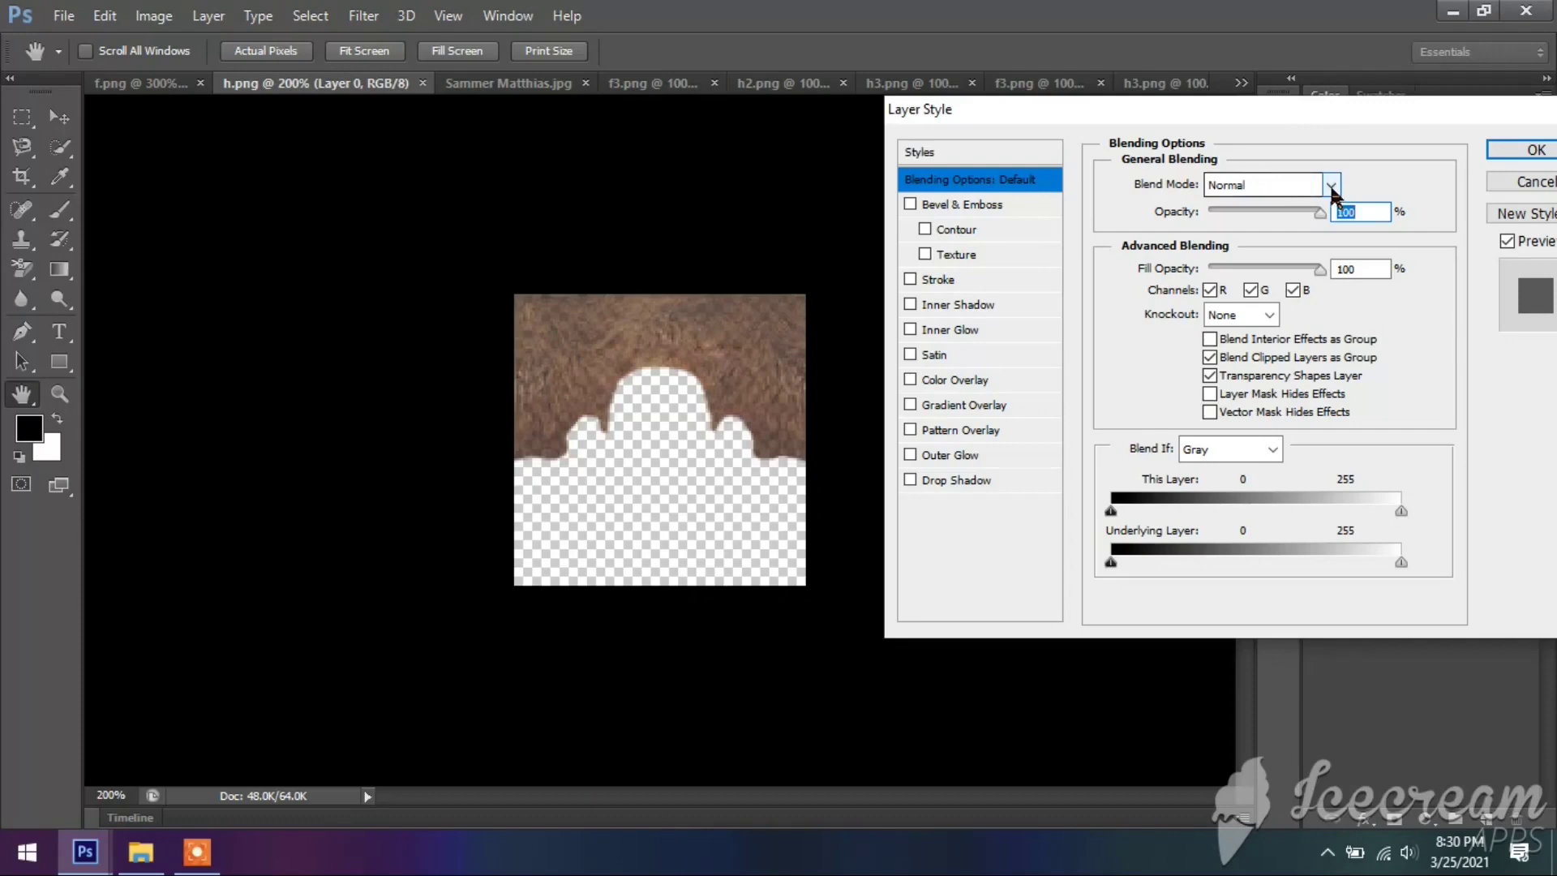
left_click(1330, 184)
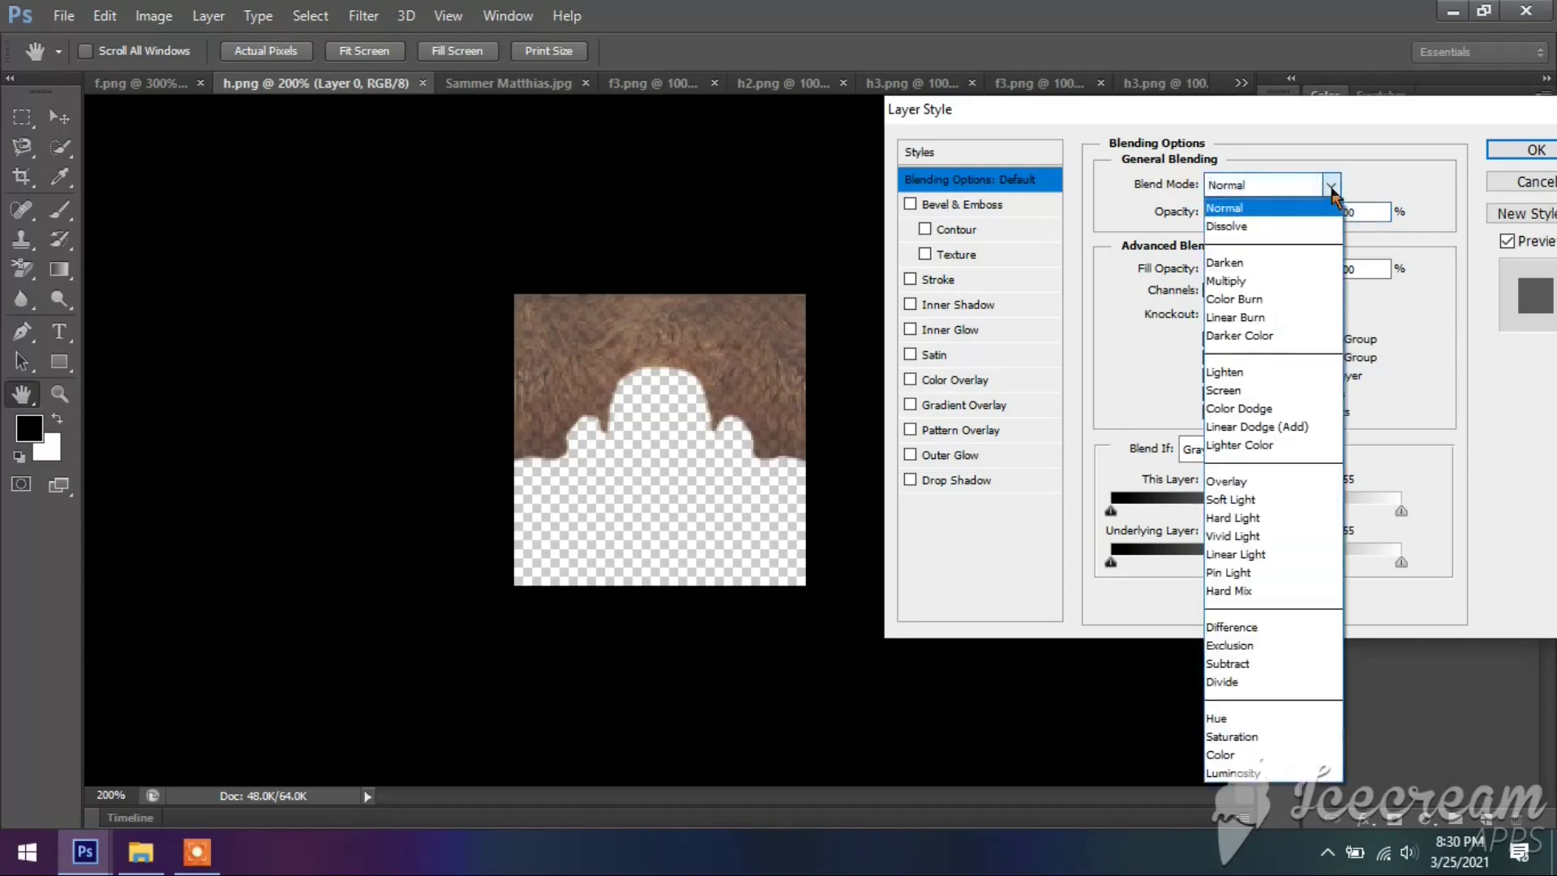
left_click(1277, 302)
left_click(1329, 183)
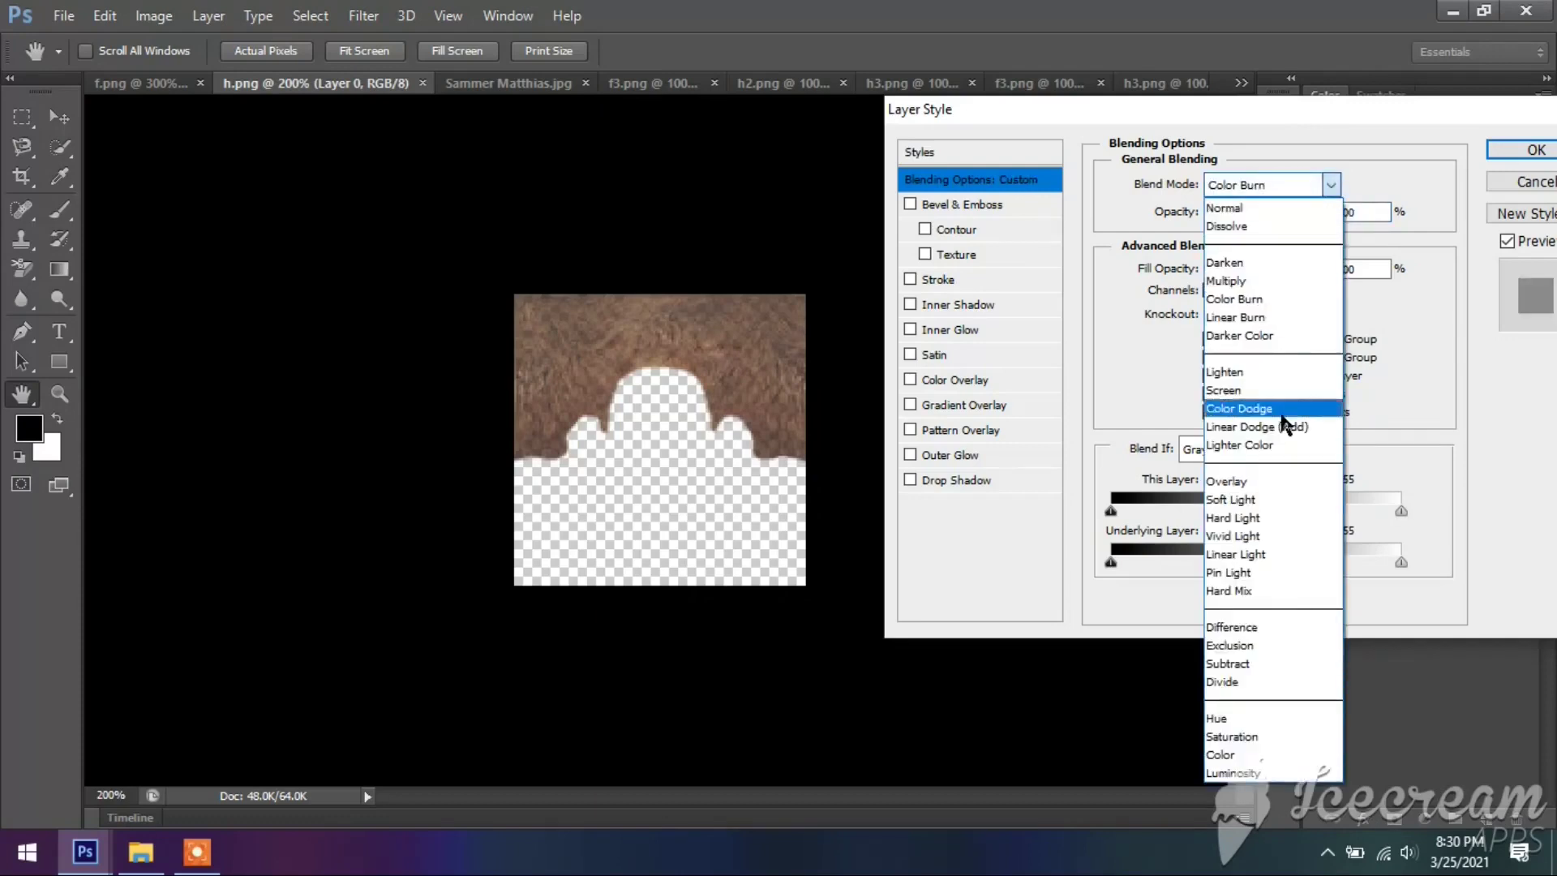
left_click(1267, 496)
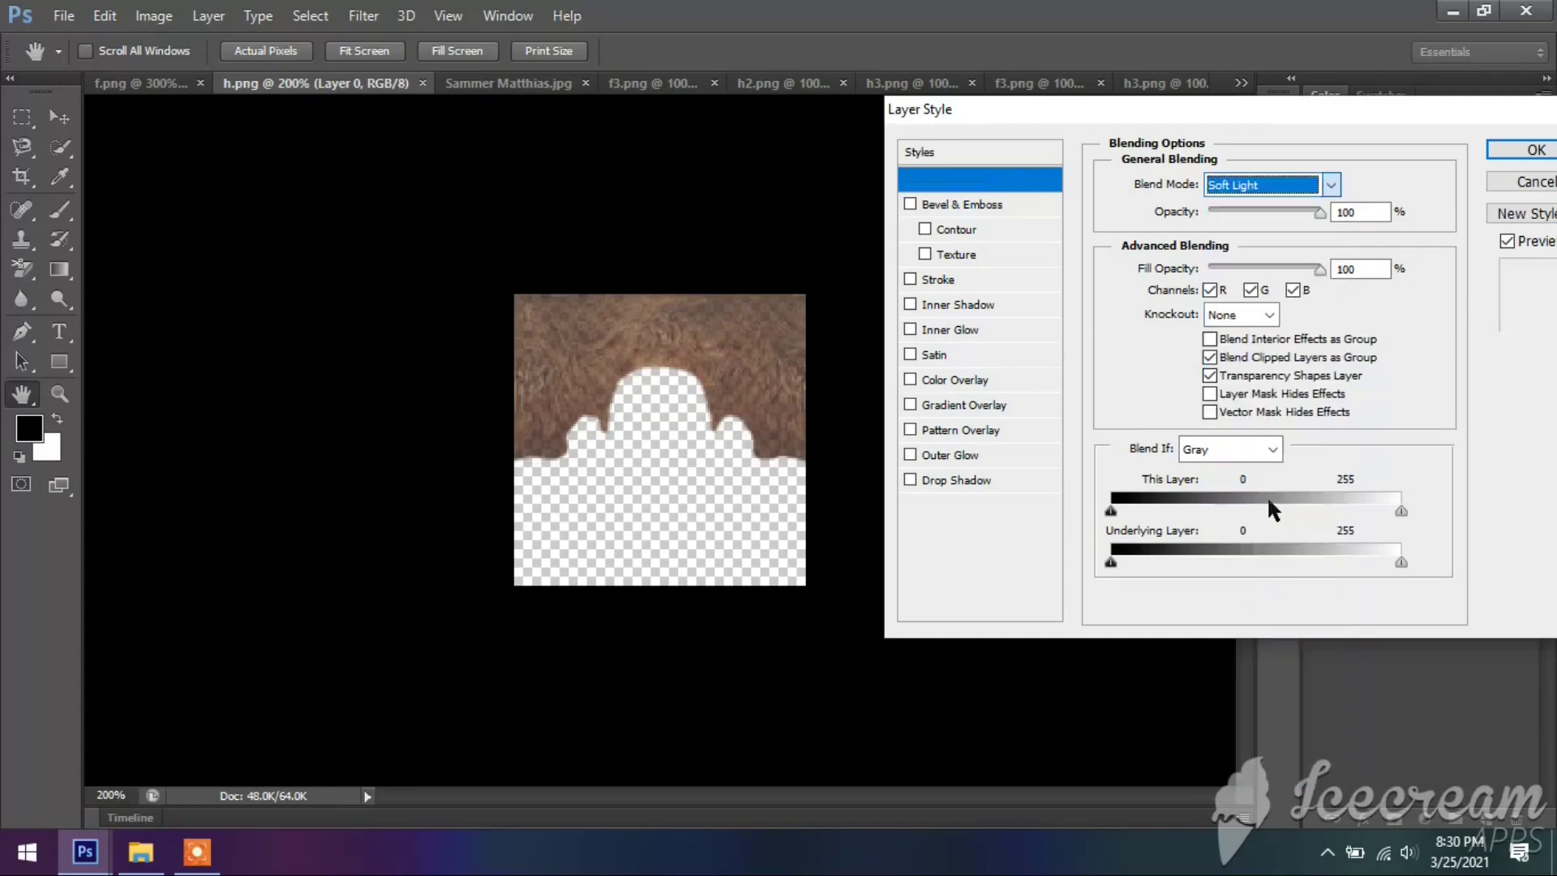
Step: Add a Color Overlay to the hair blended as Soft Light and bring up its colour choice
left_click(963, 386)
left_click(1313, 184)
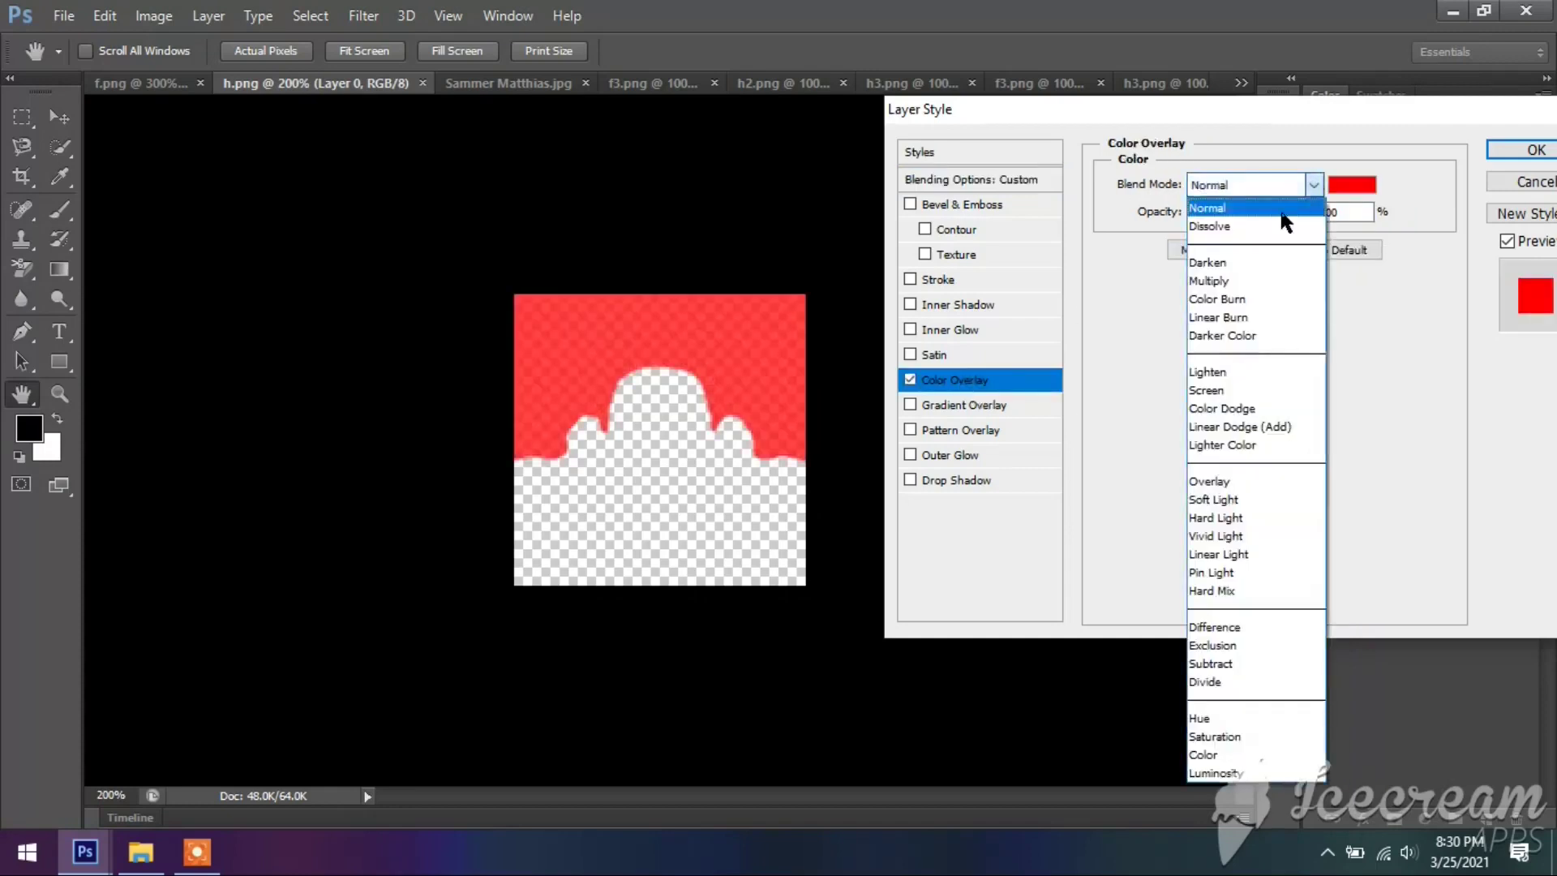
left_click(1265, 300)
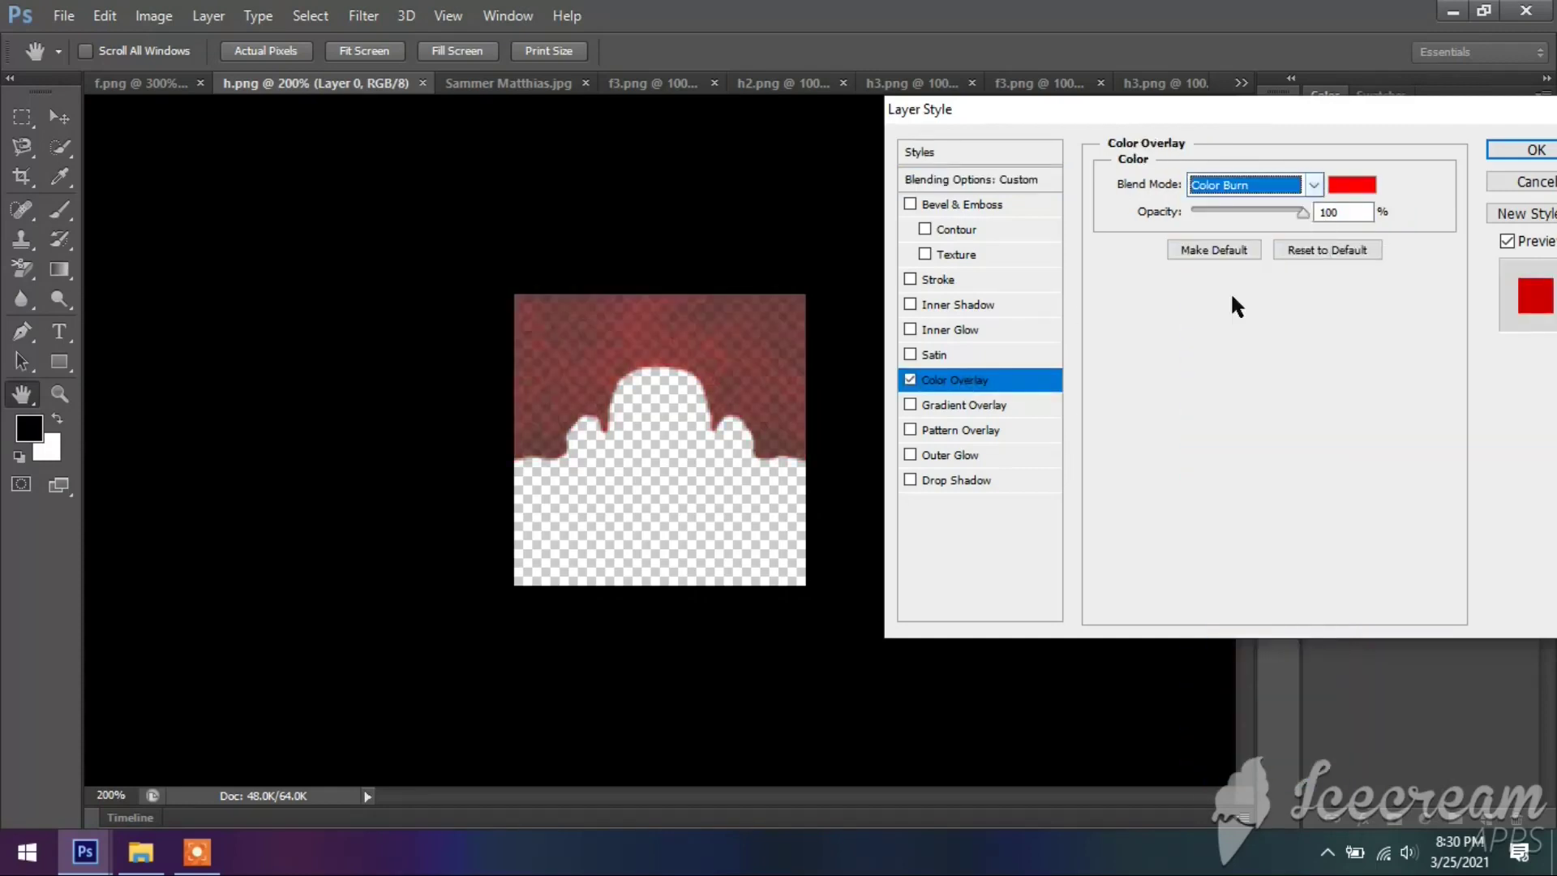
left_click(1315, 185)
left_click(1265, 496)
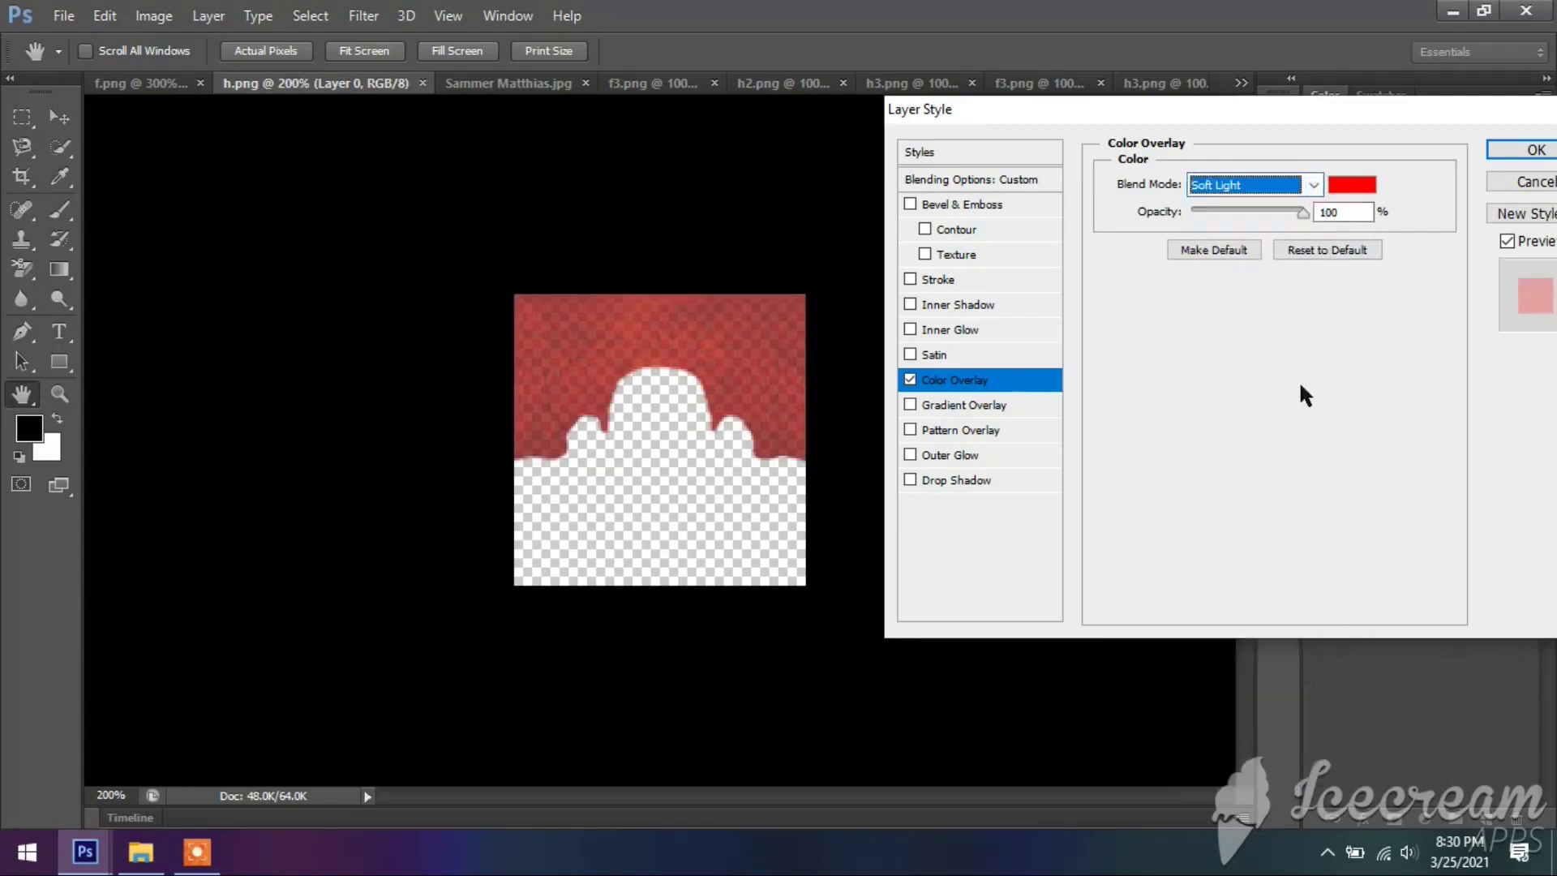
left_click(1351, 185)
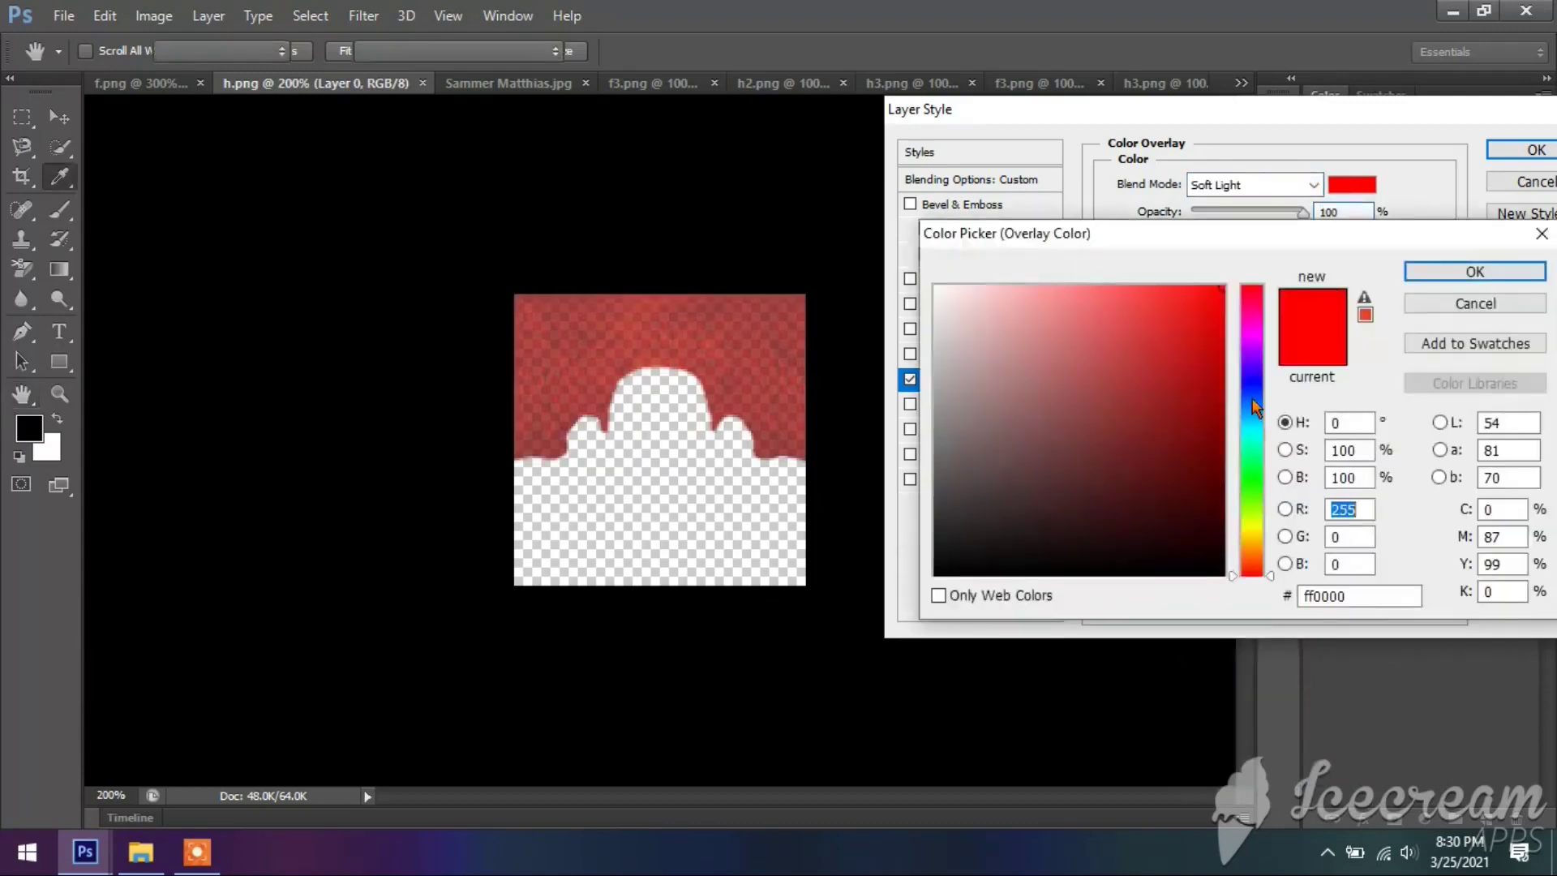
Step: Set the hair overlay colour to golden yellow #ffd200 and apply the layer style
left_click(1254, 540)
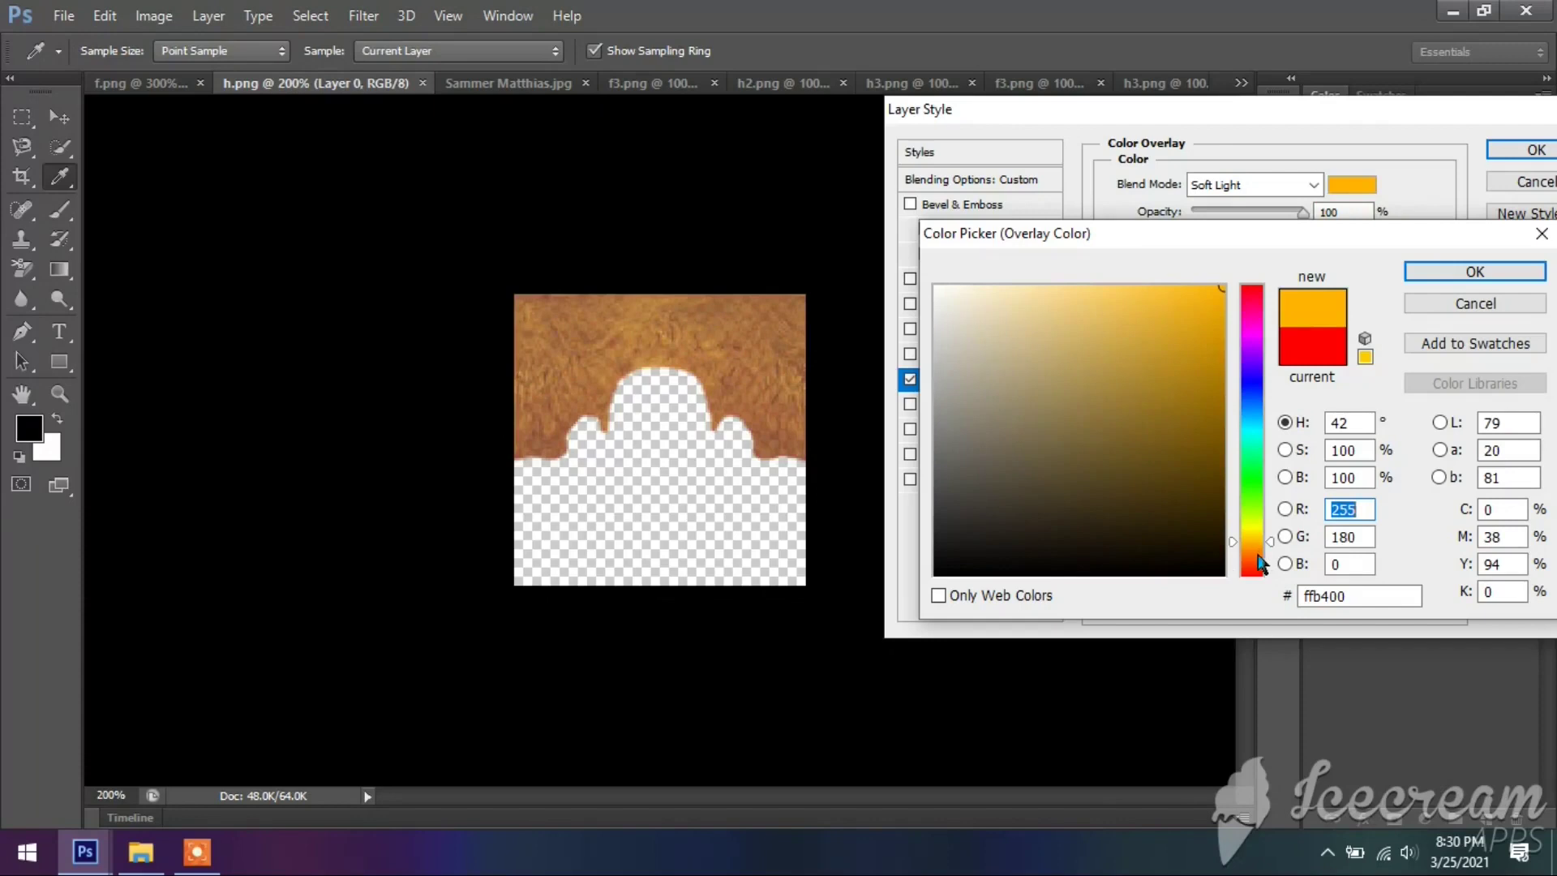
left_click(1259, 554)
left_click(1255, 547)
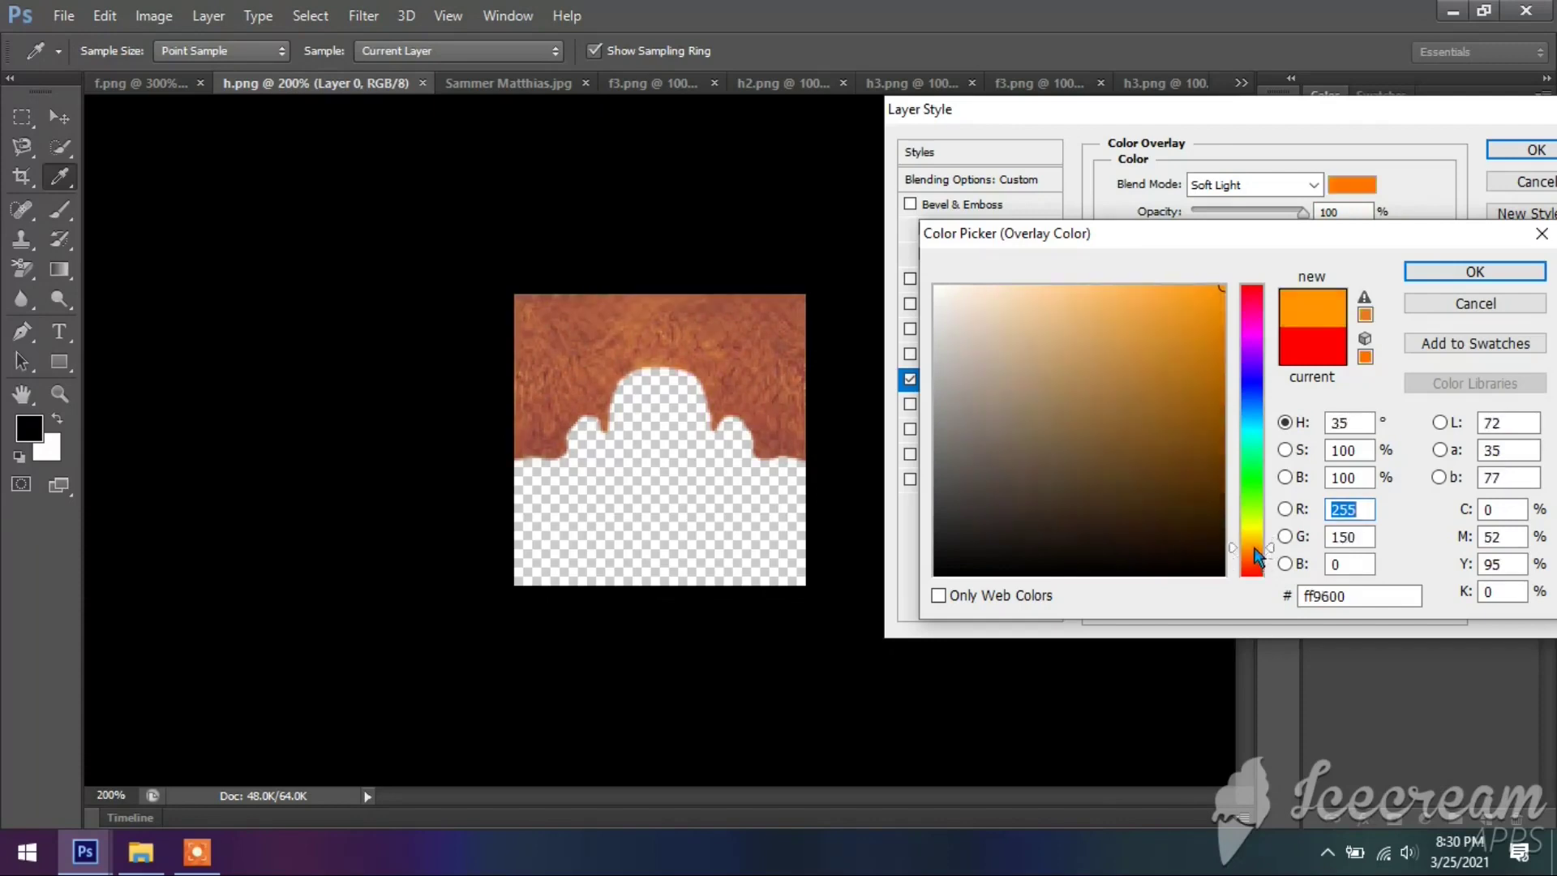
left_click(1255, 540)
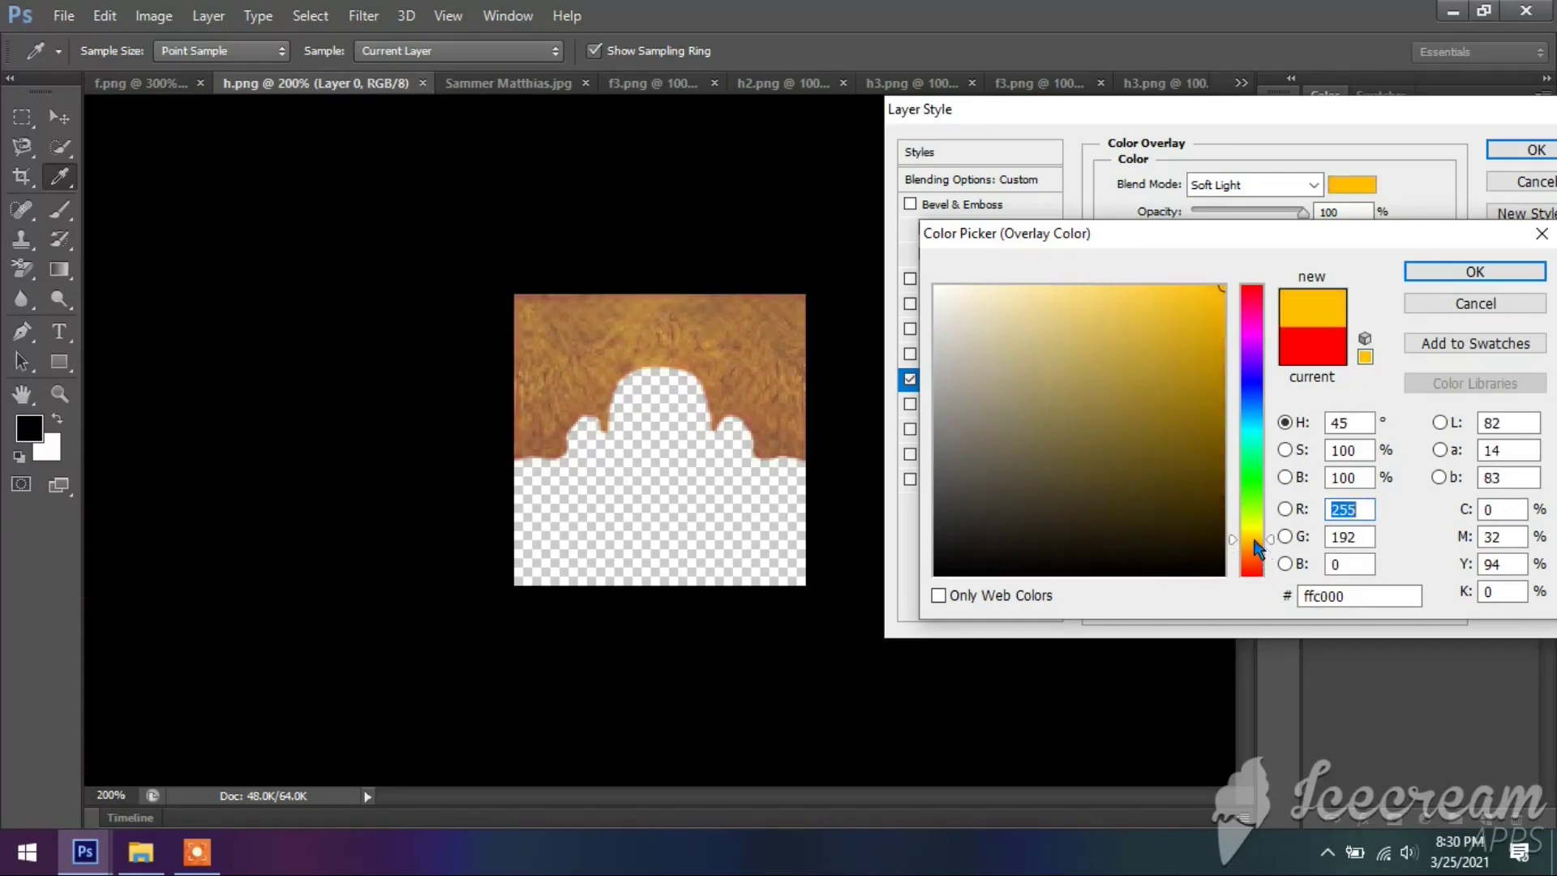
left_click(1252, 531)
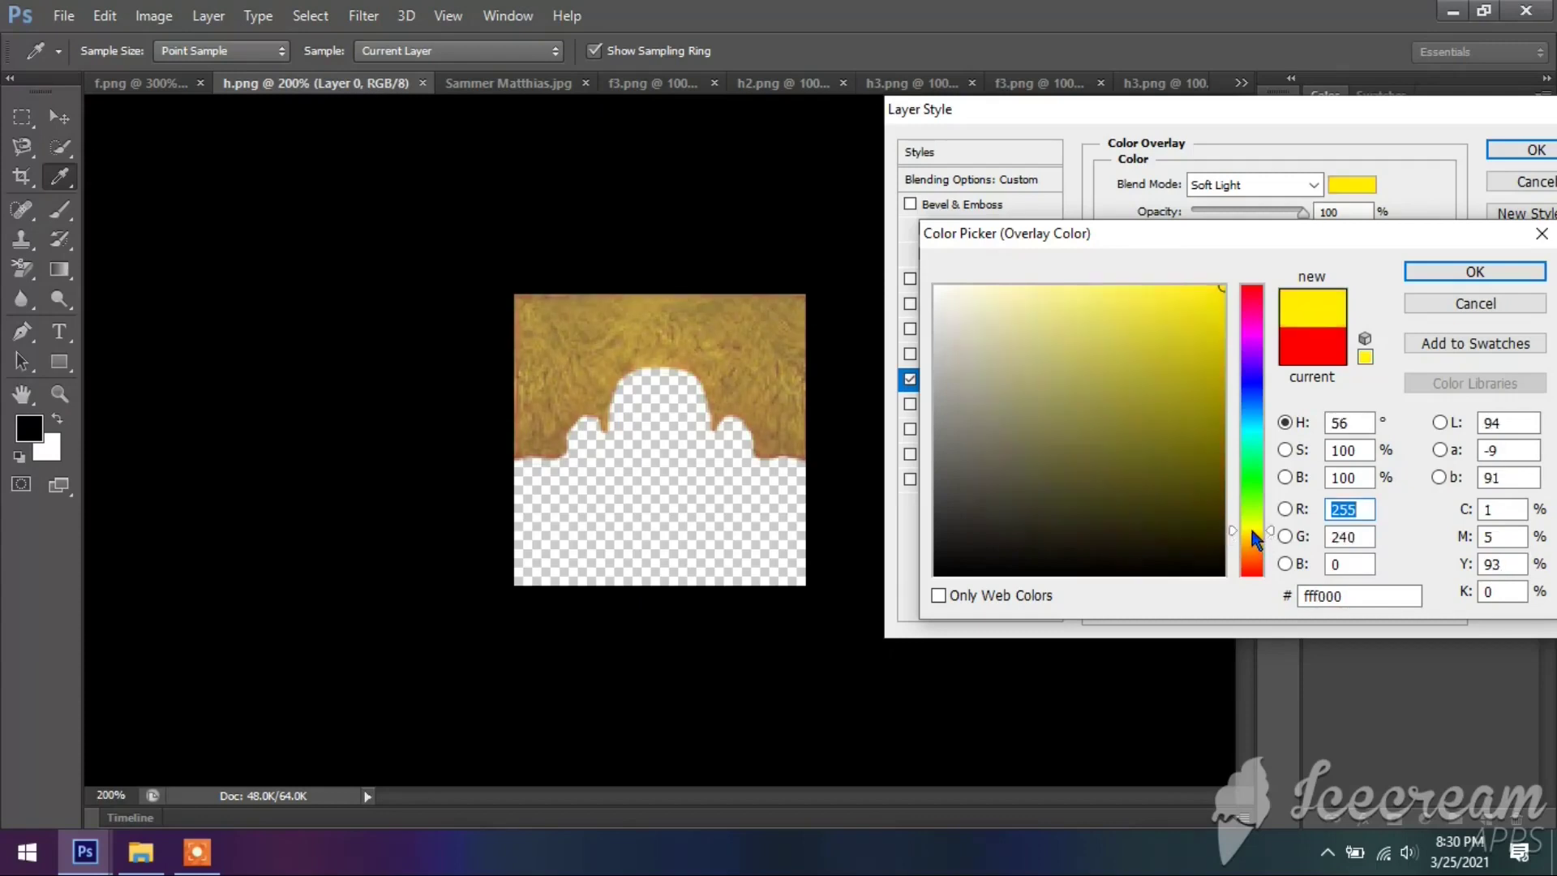
left_click(1251, 536)
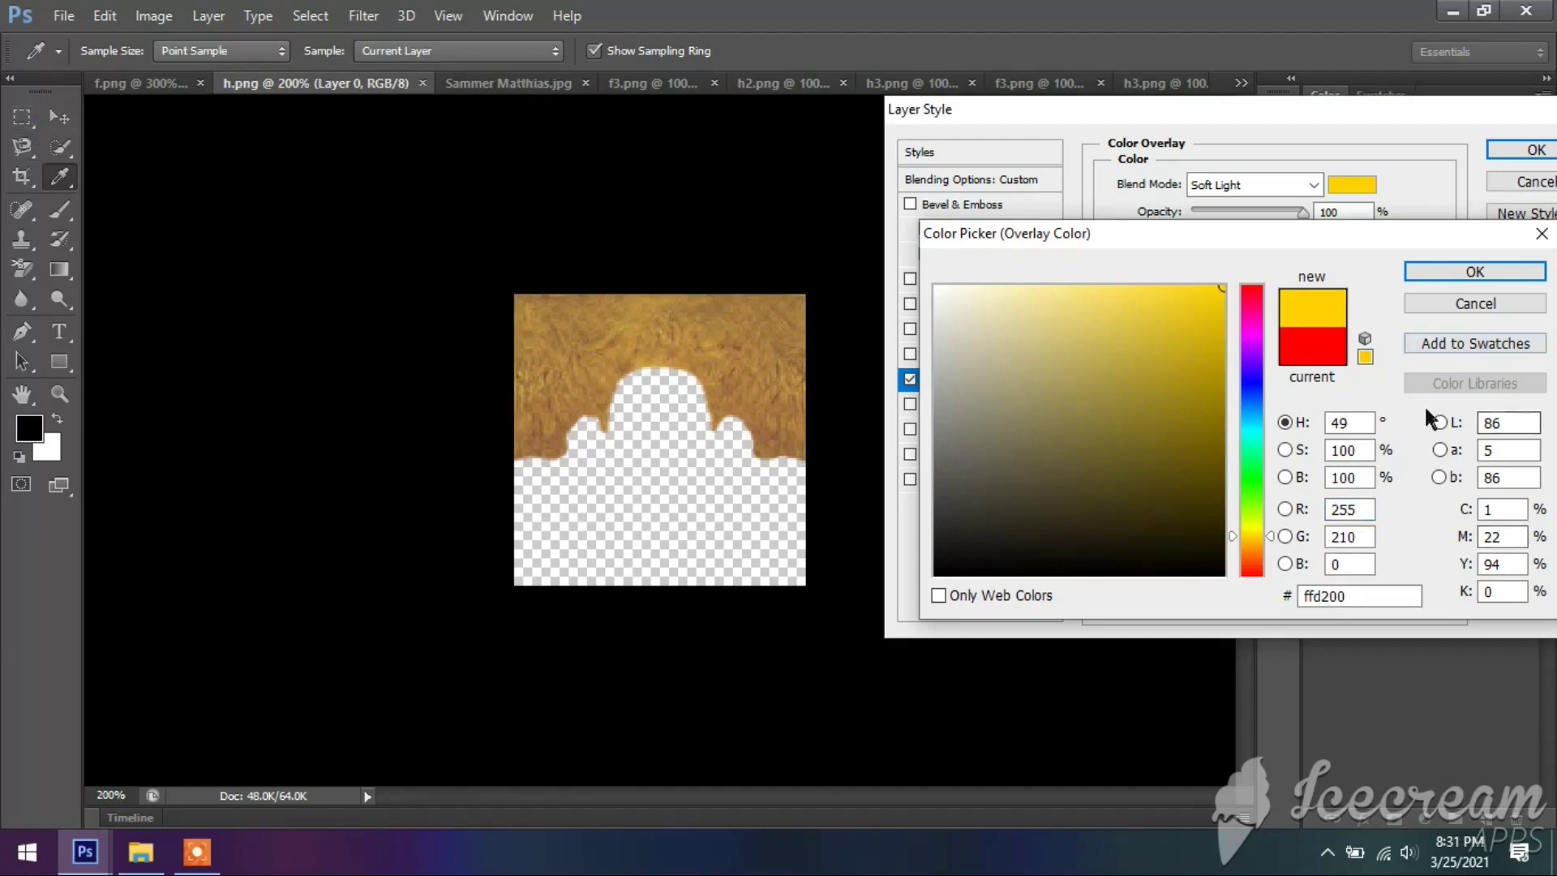
left_click(1451, 271)
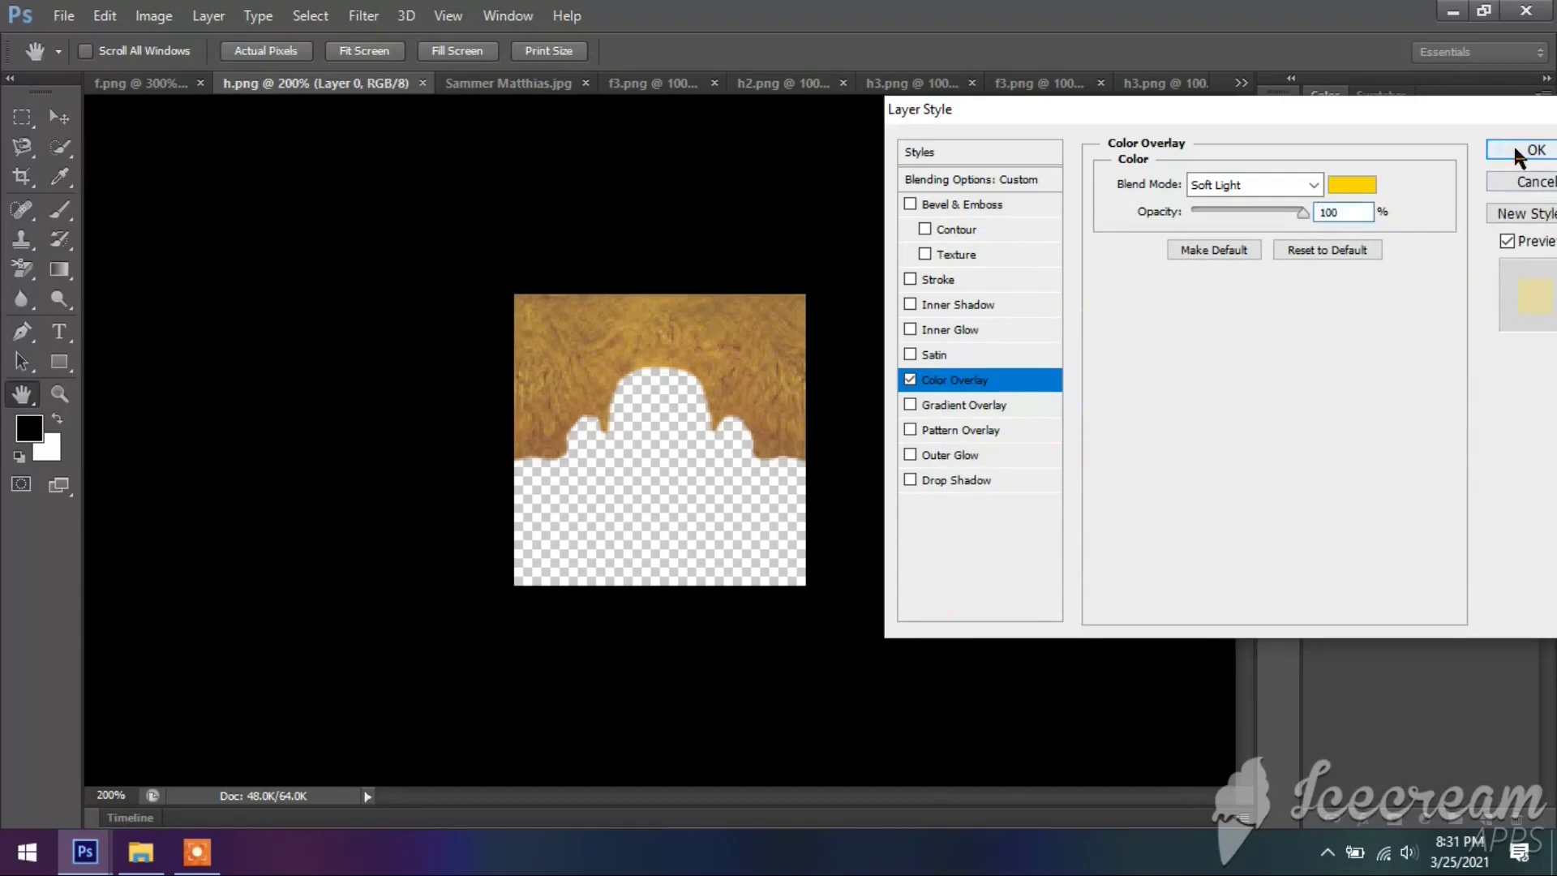
left_click(1514, 150)
Step: Compare with the Sammer Matthias.jpg photo, then reopen the h.png hair overlay's colour
left_click(525, 83)
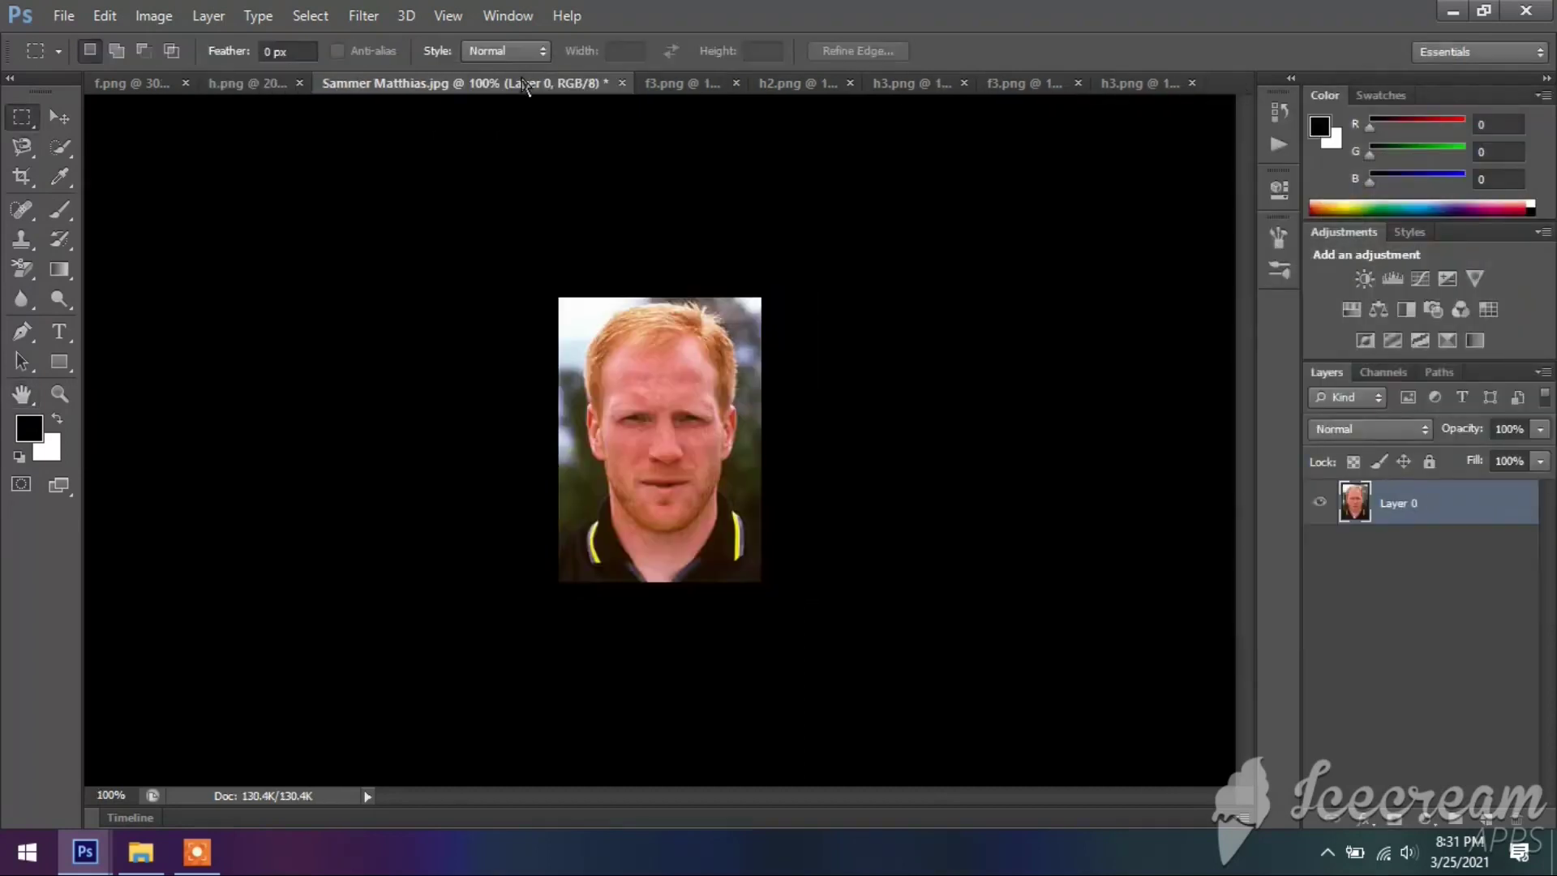
left_click(241, 85)
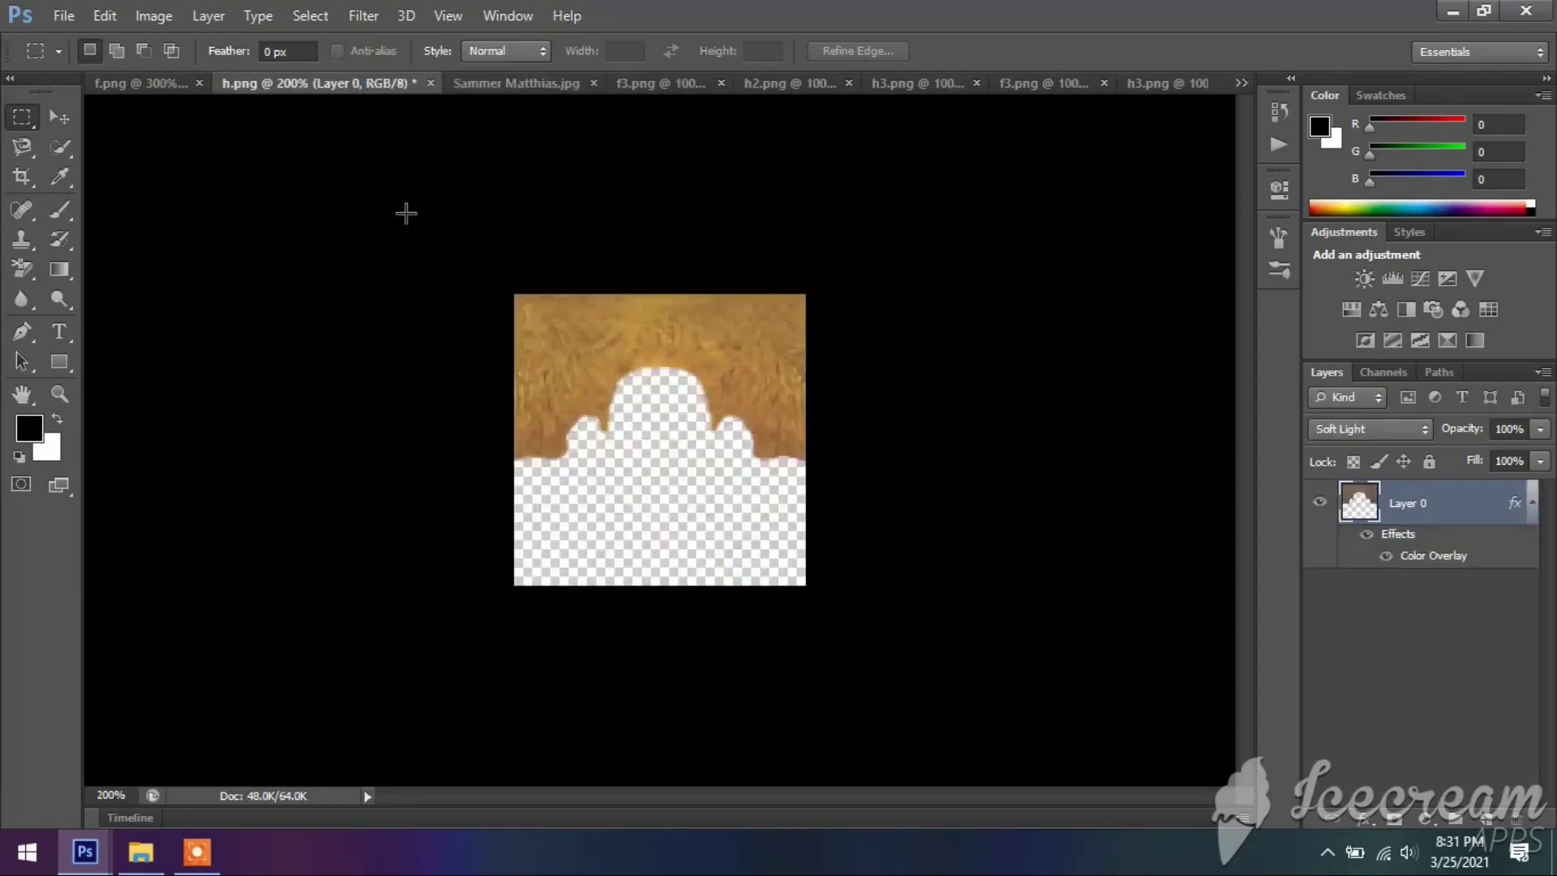
double_click(1350, 510)
left_click(966, 381)
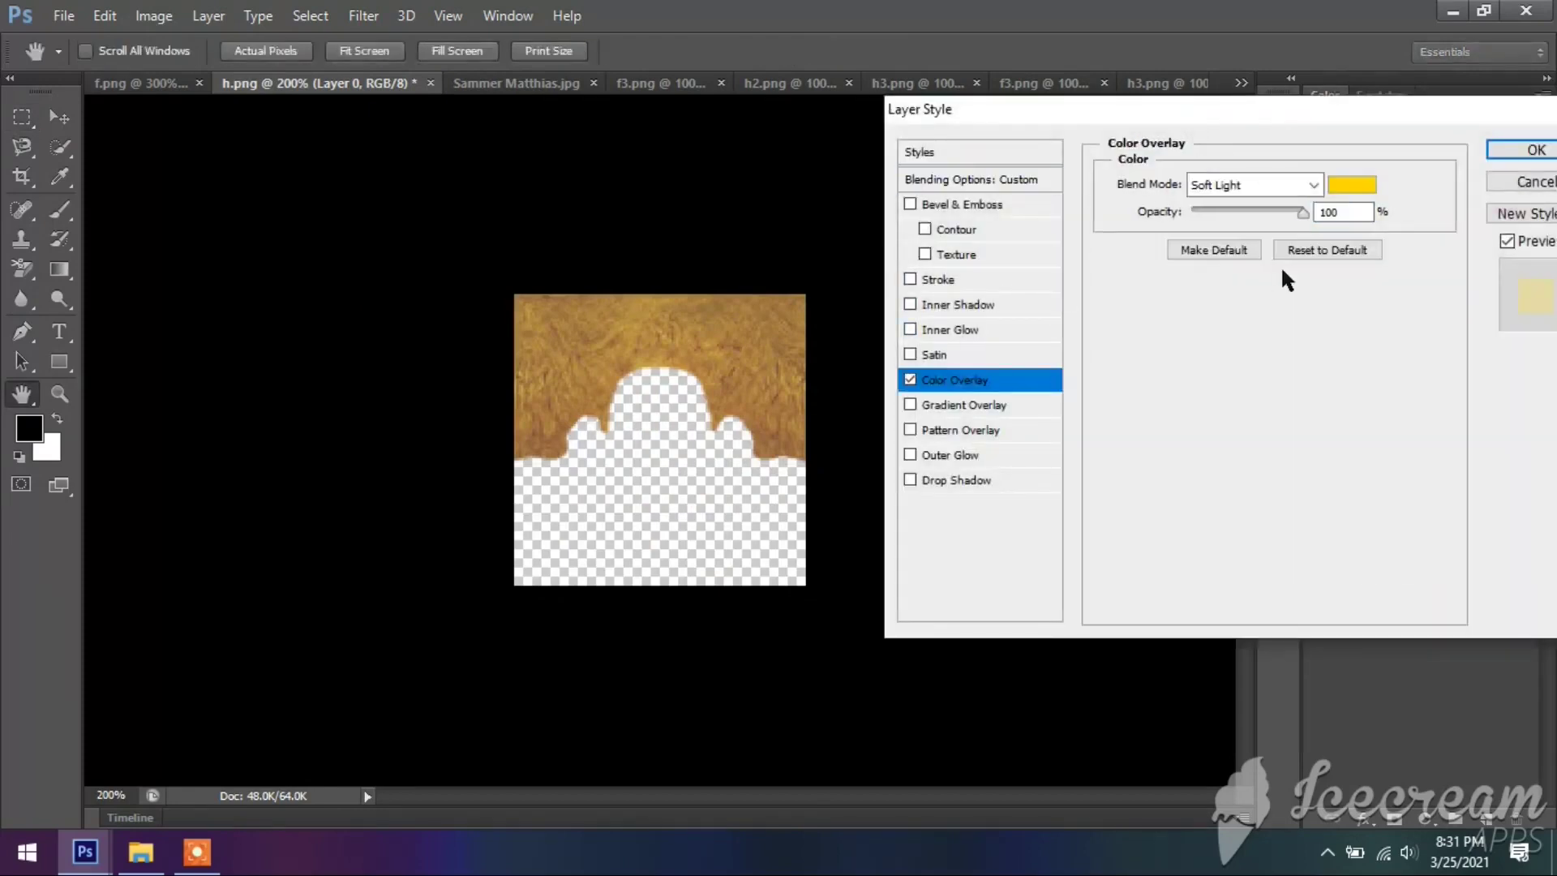
left_click(1351, 184)
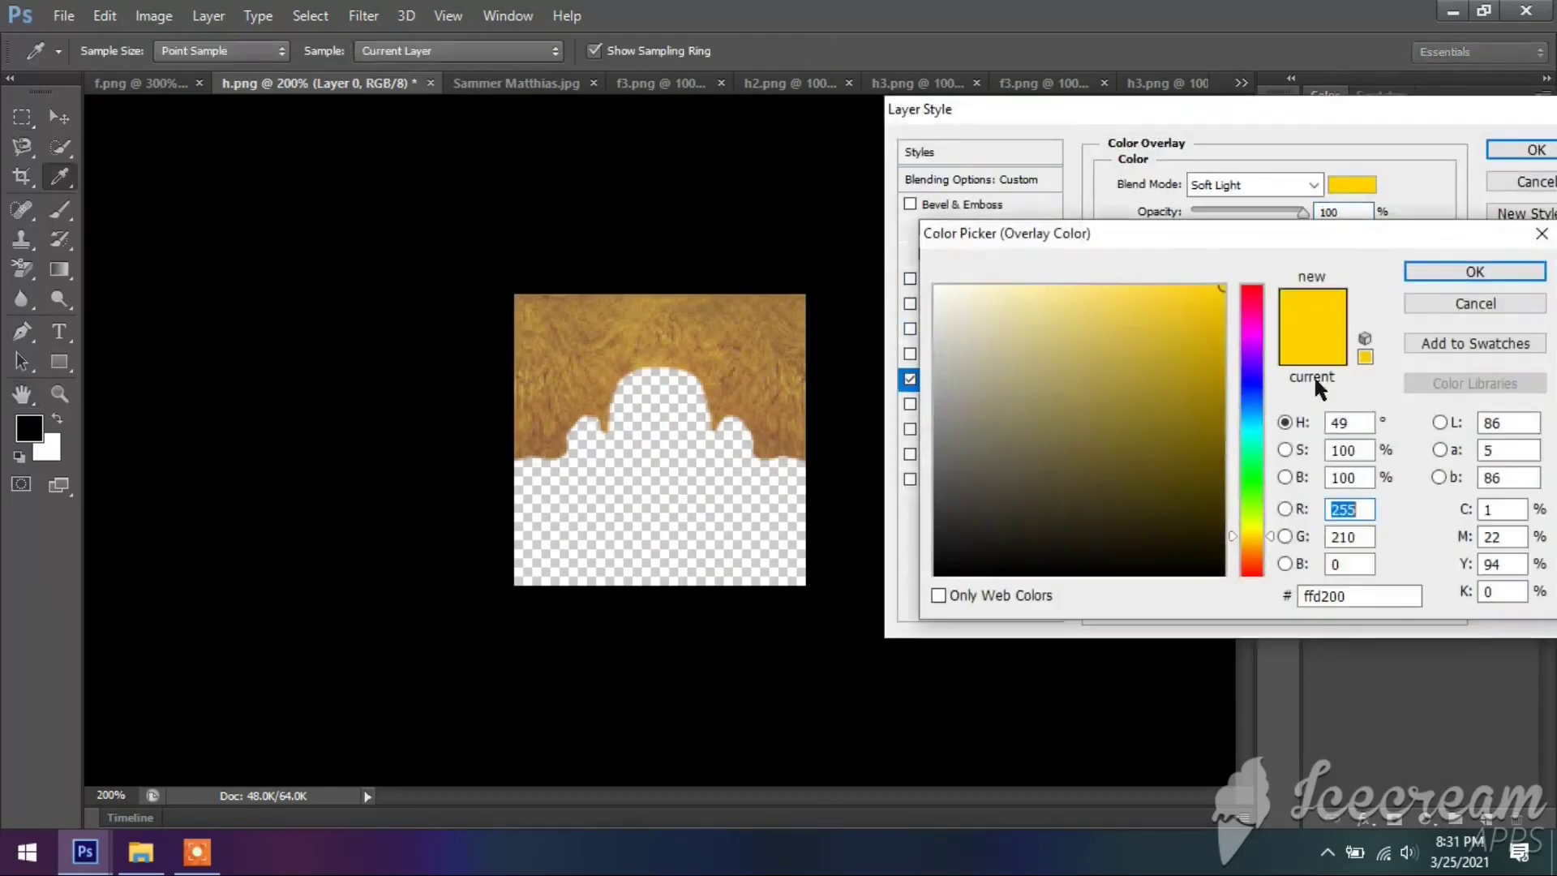
Step: Retune the overlay colour to a saturated golden orange #ffba00 and confirm it
left_click(1258, 545)
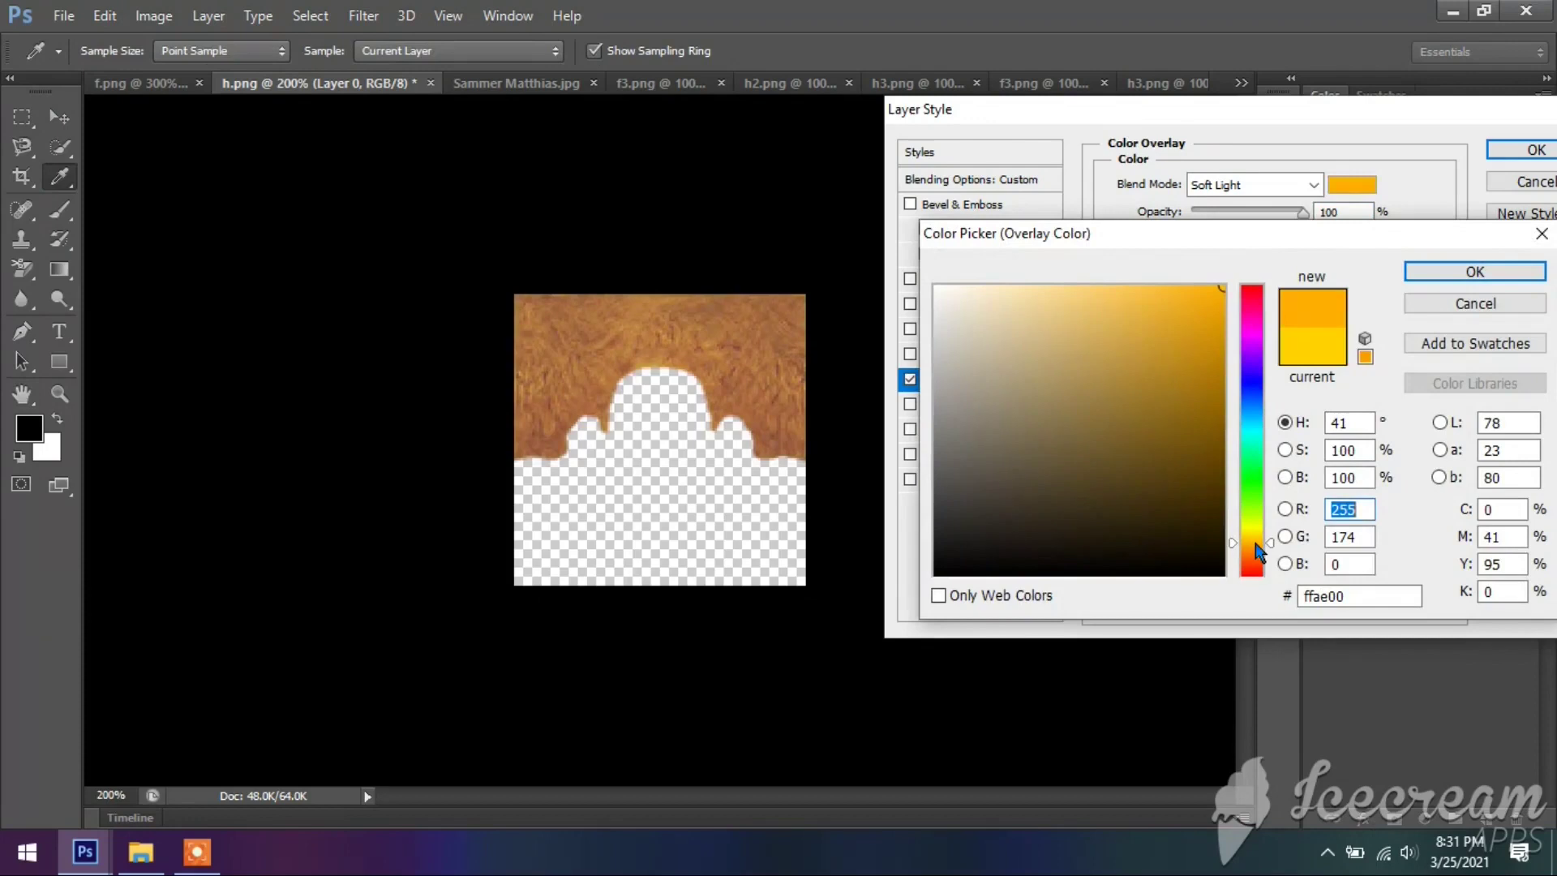
left_click_drag(1255, 543, 1255, 550)
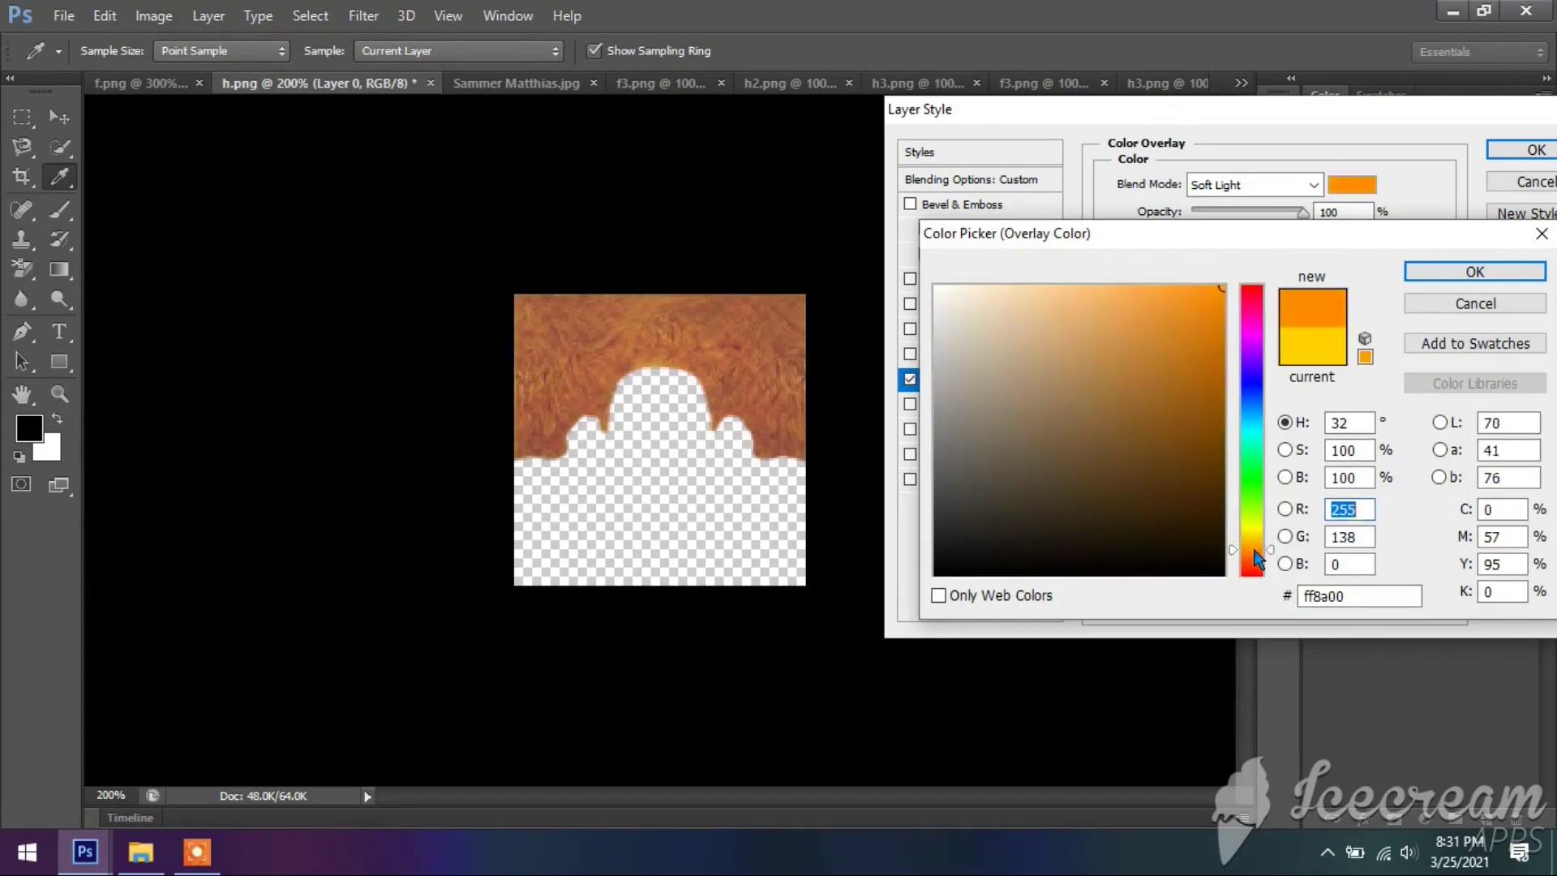
left_click(1257, 544)
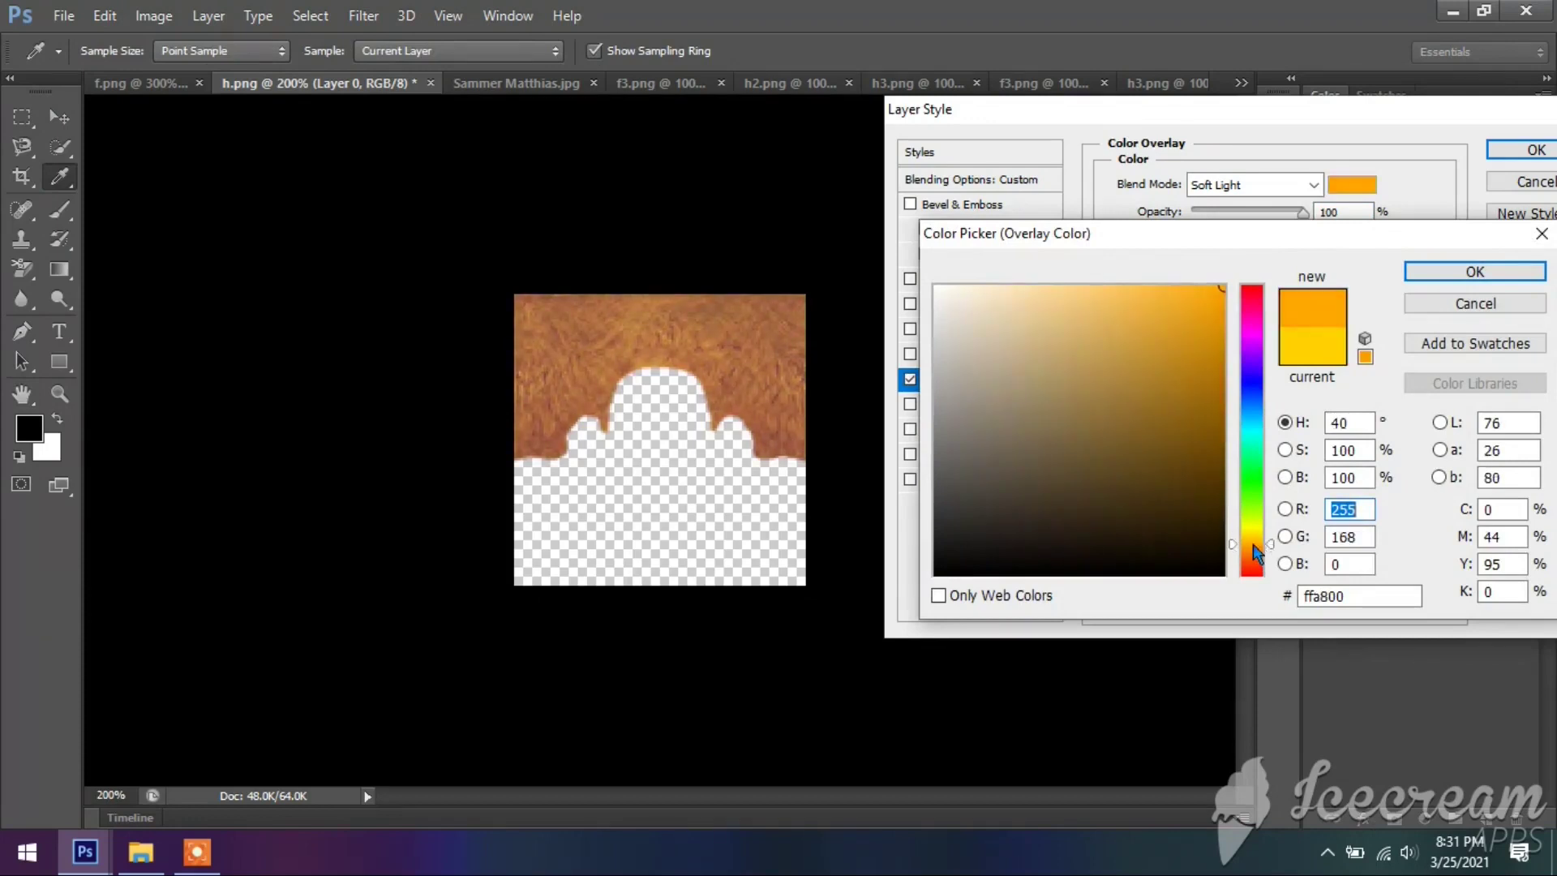
left_click(1127, 290)
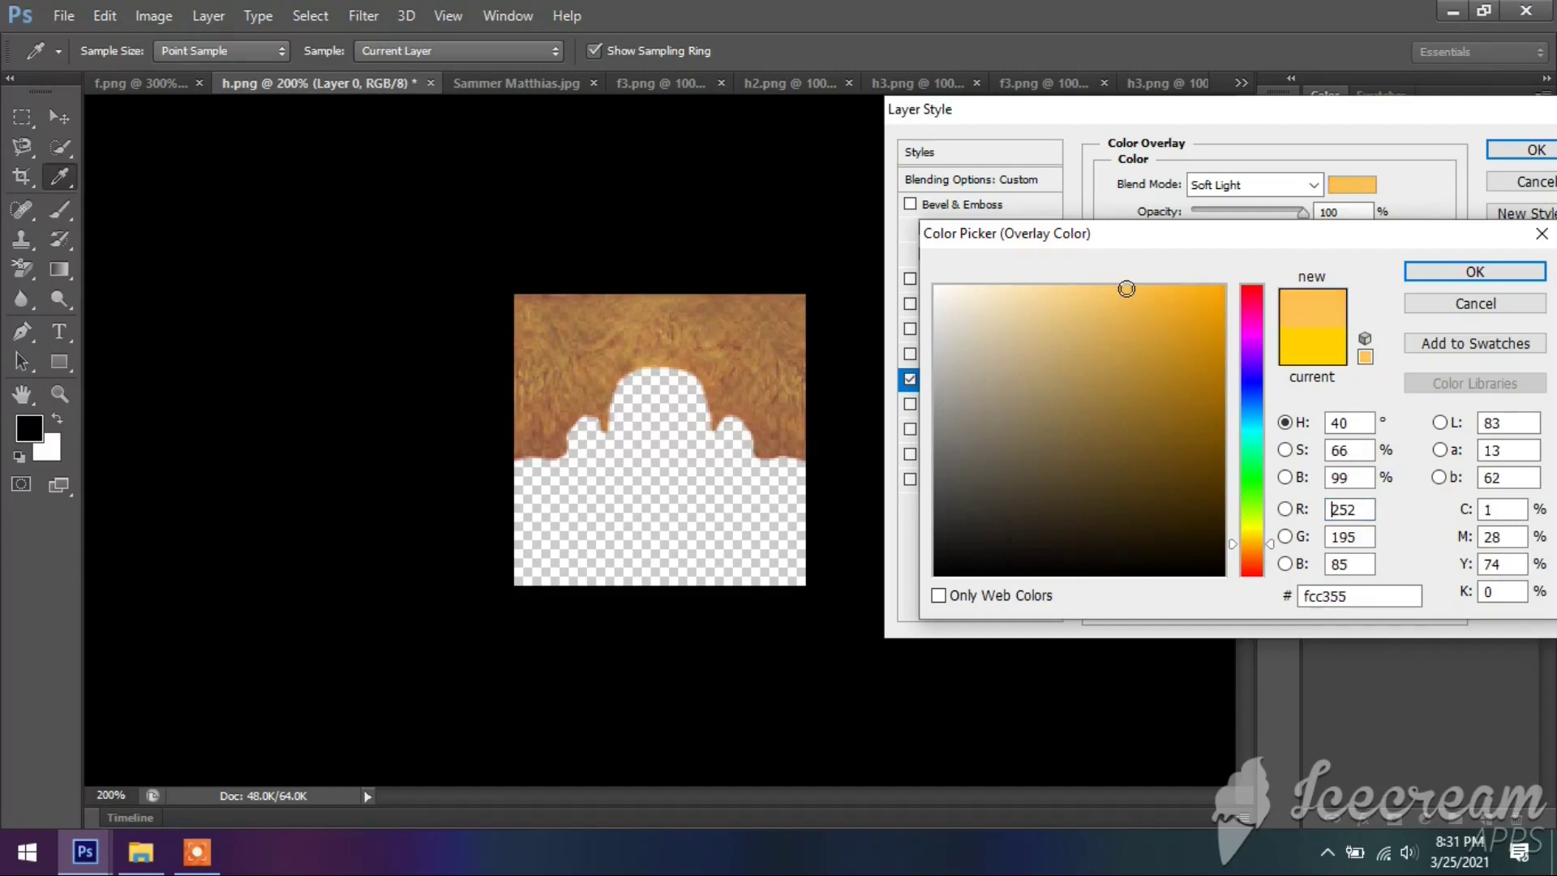
left_click(1256, 540)
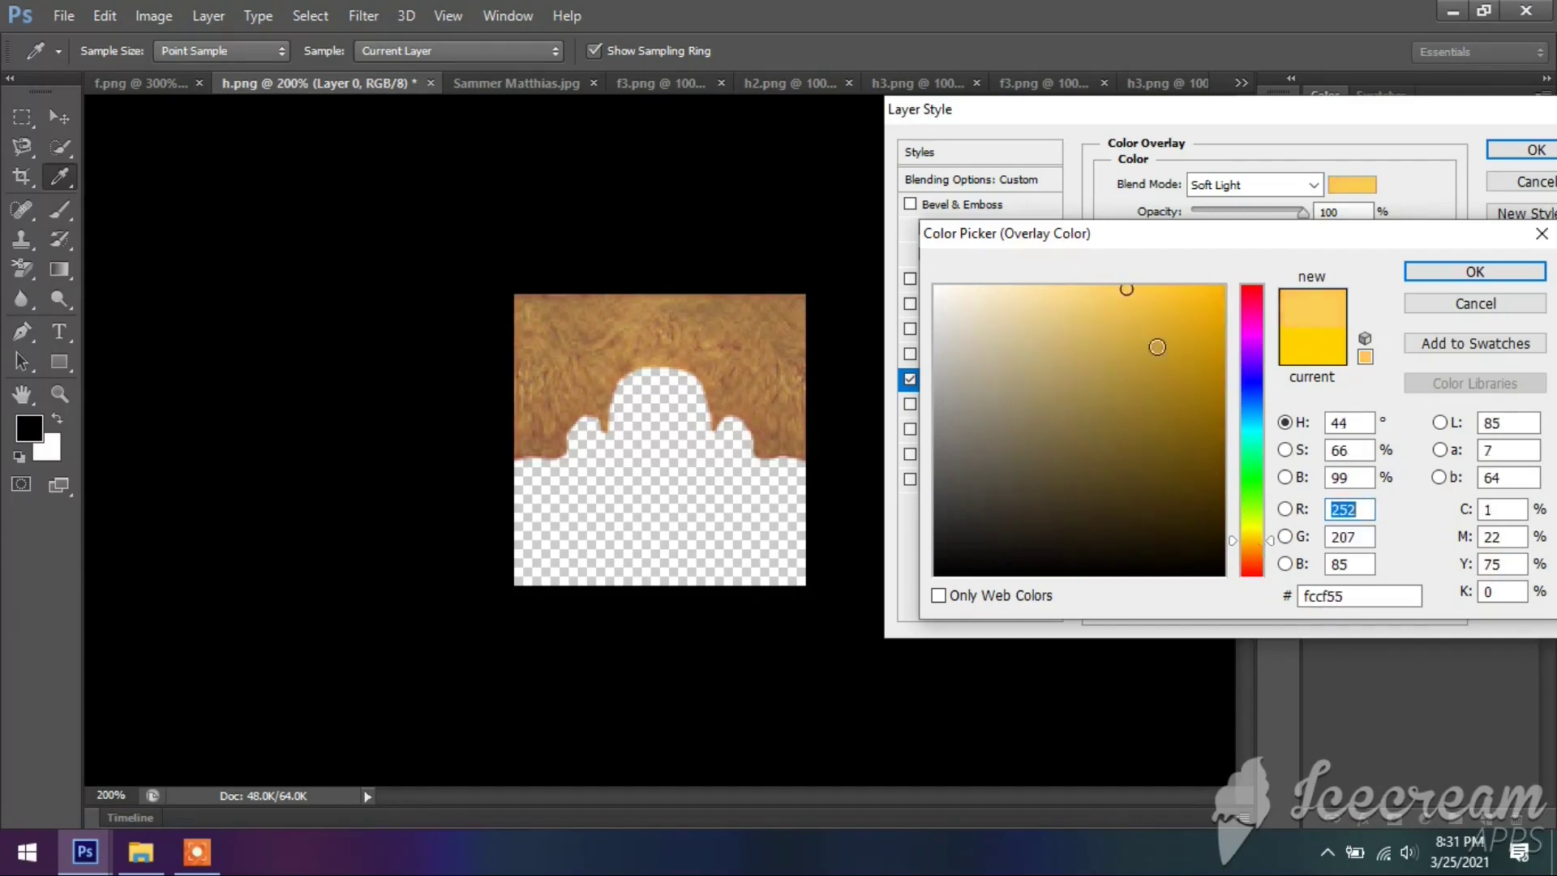
left_click_drag(1150, 305, 1238, 293)
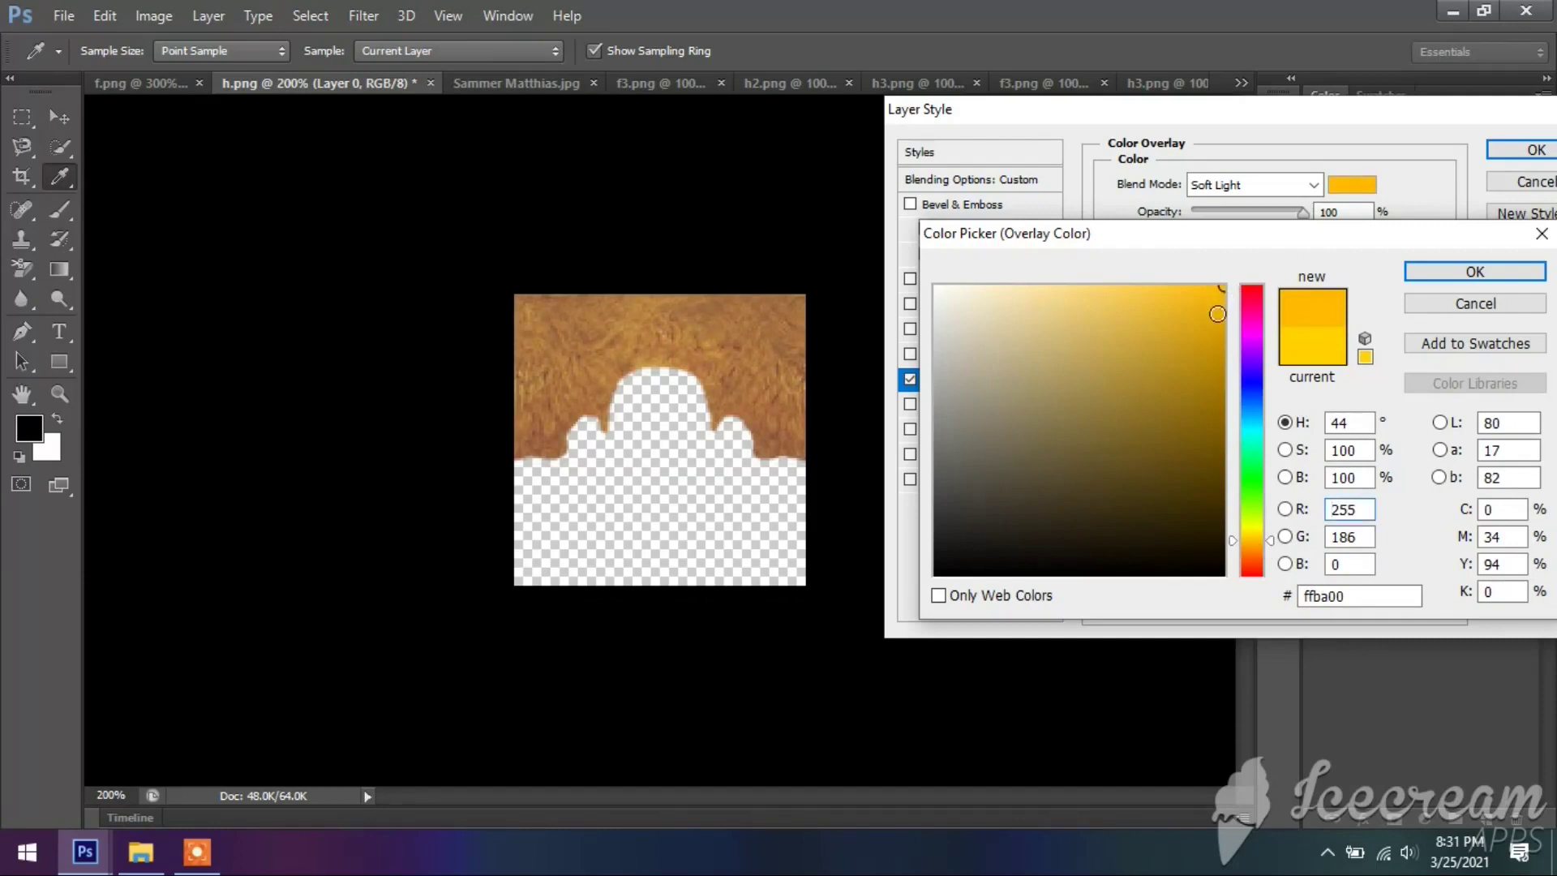
left_click(1210, 305)
left_click_drag(1210, 305, 1226, 285)
left_click(1455, 272)
Step: Apply the amber overlay and save the hair texture as PNG 'Sammer h 1' in sammer matthias
left_click(1536, 149)
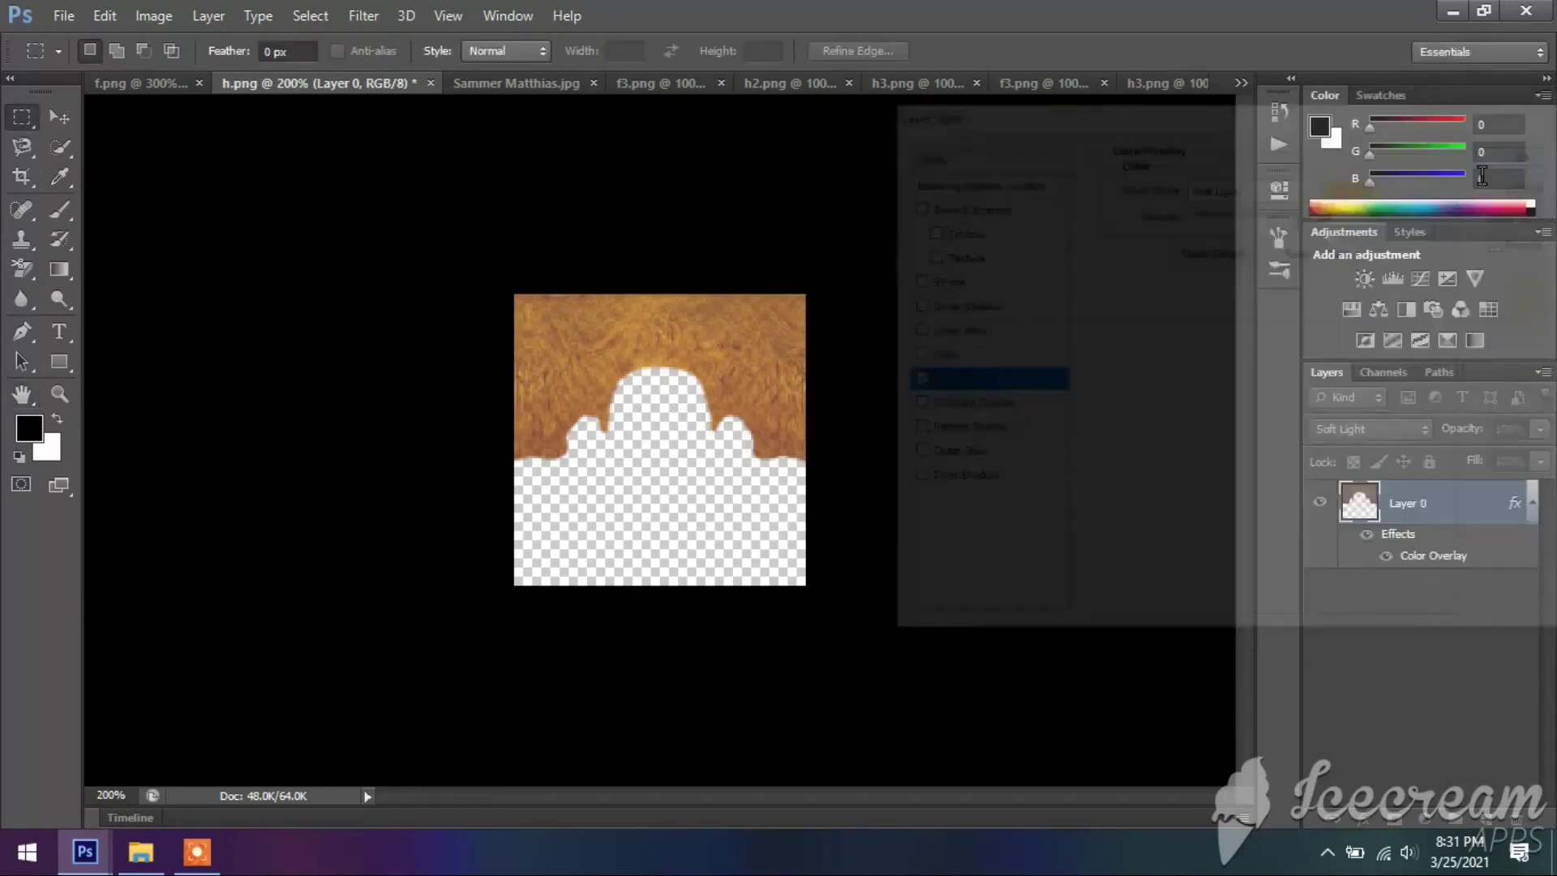
left_click(63, 15)
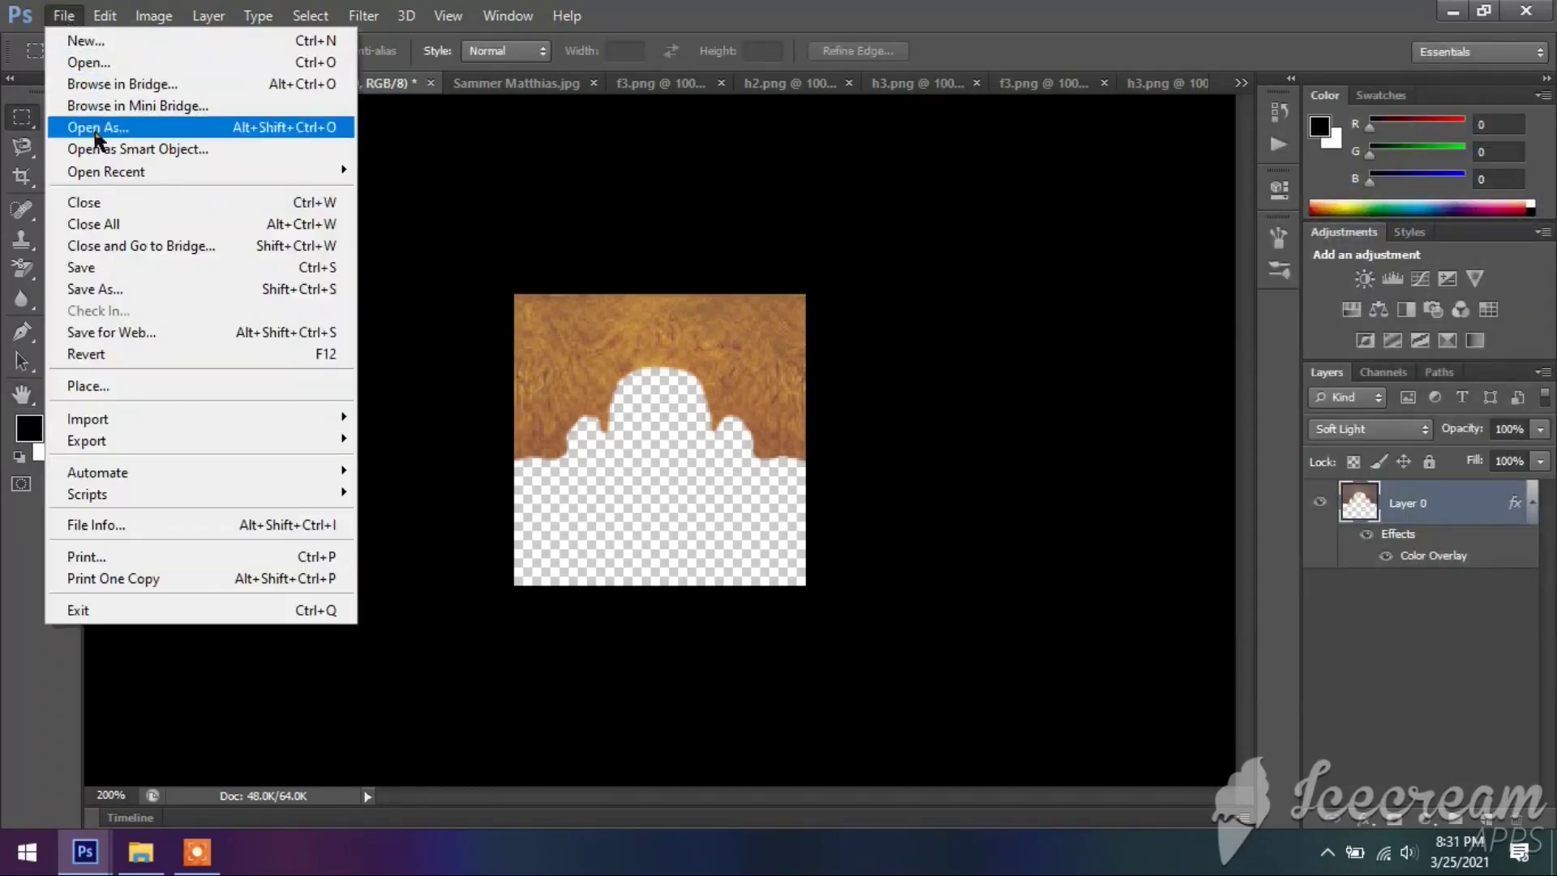
left_click(130, 297)
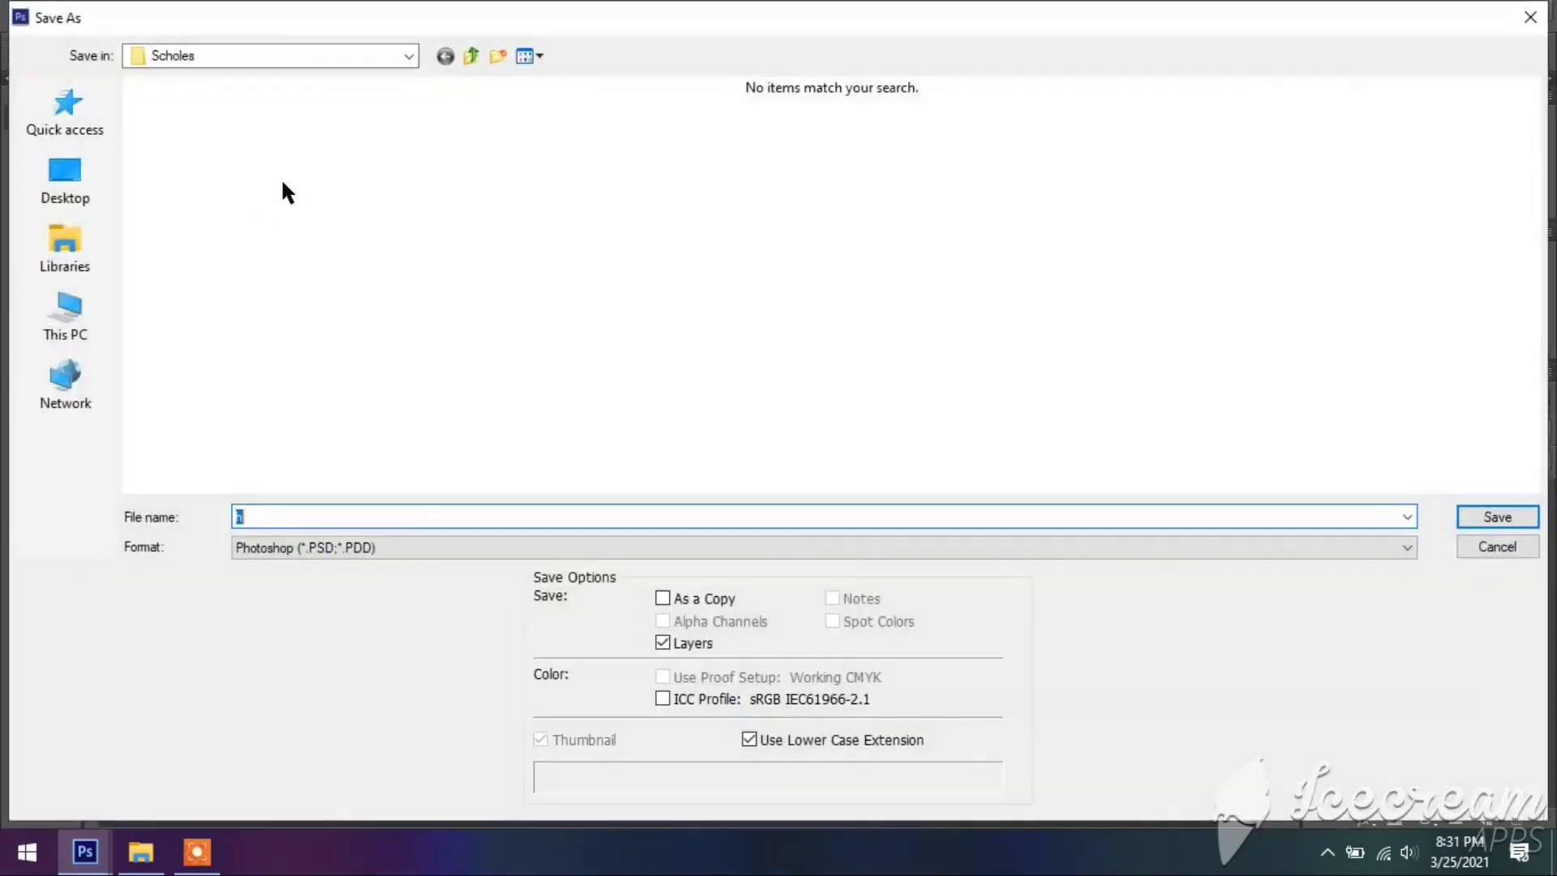
left_click(473, 56)
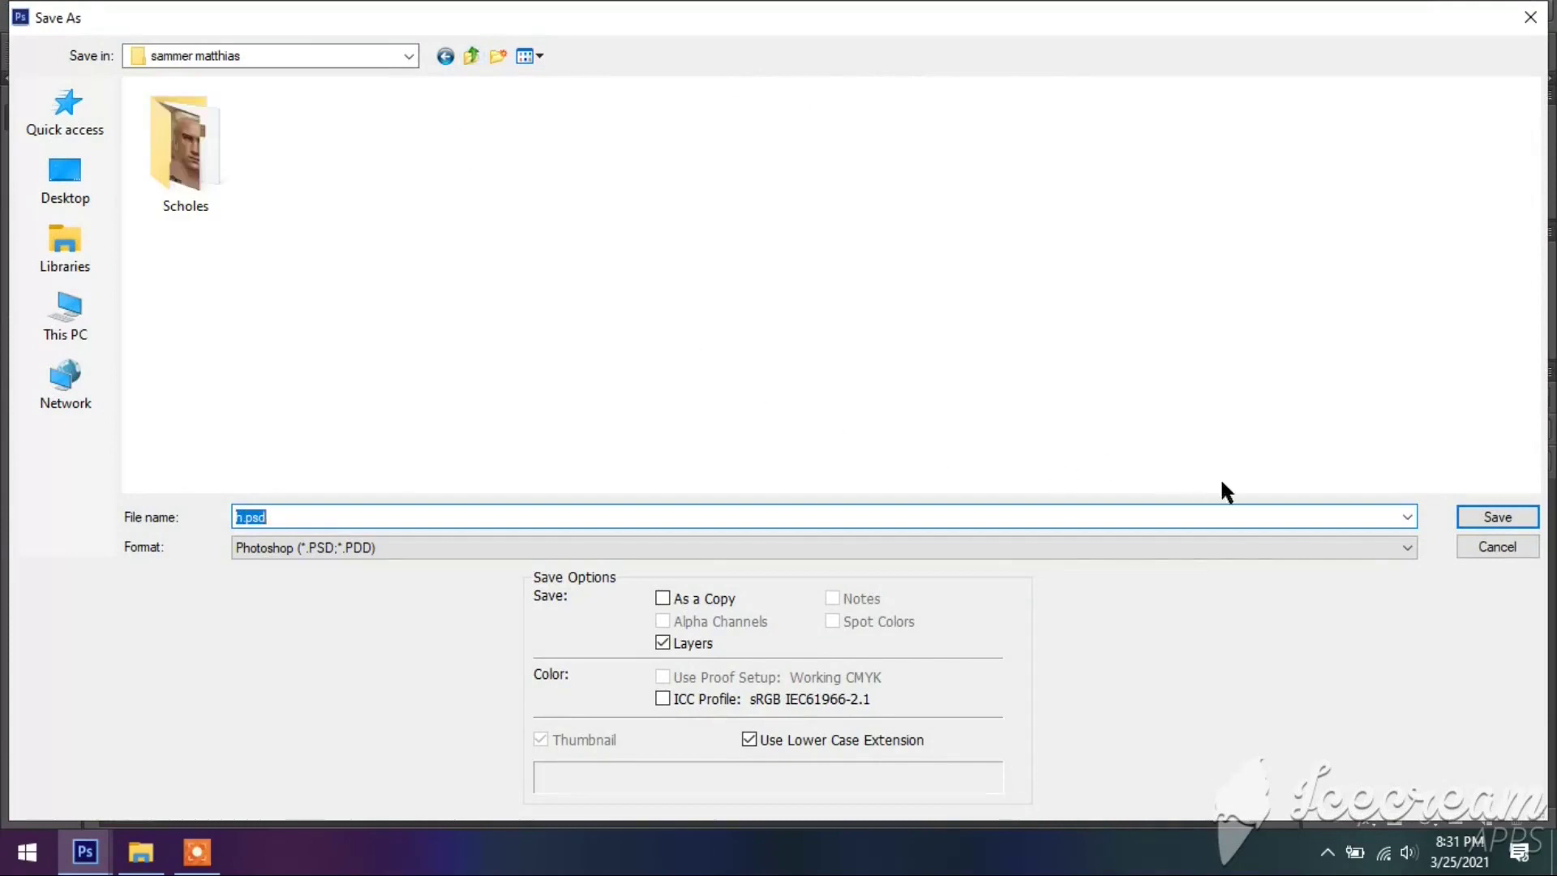
left_click(1391, 545)
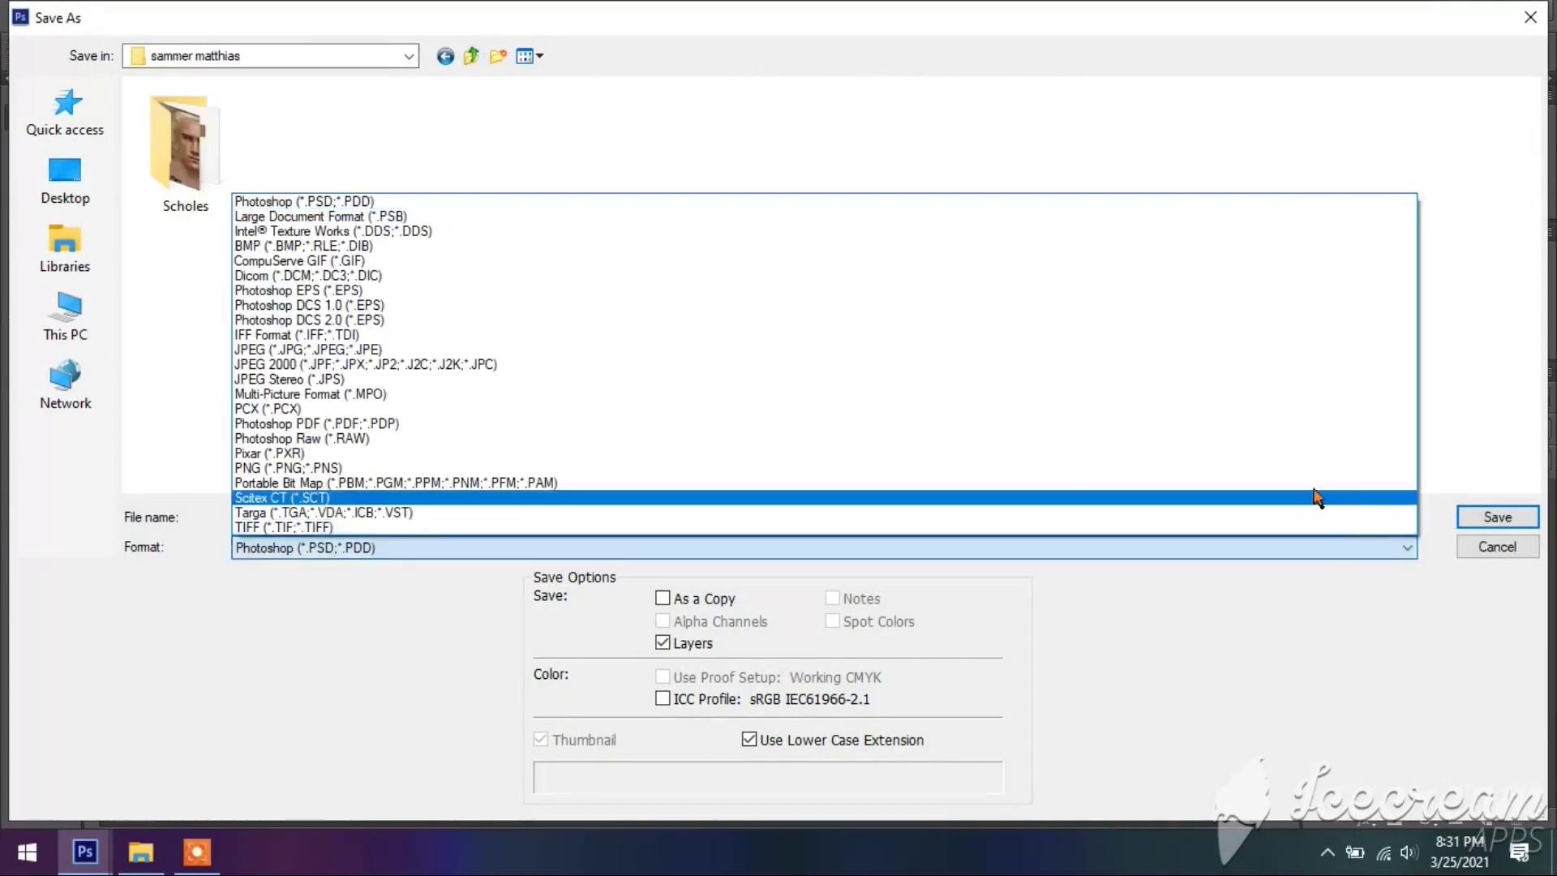
left_click(1275, 468)
left_click(783, 154)
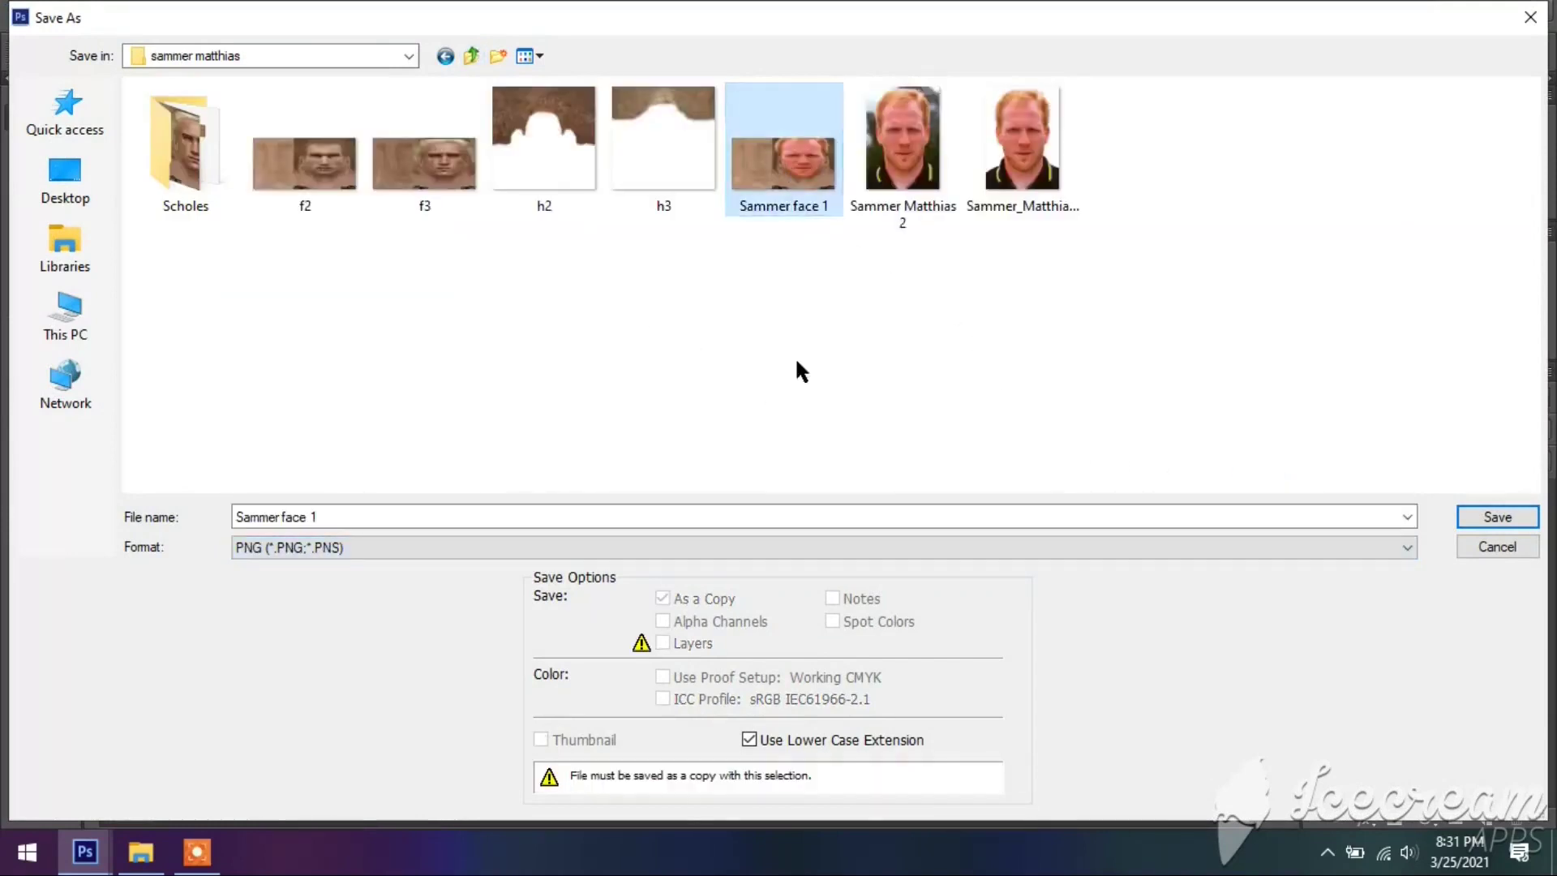
double_click(736, 517)
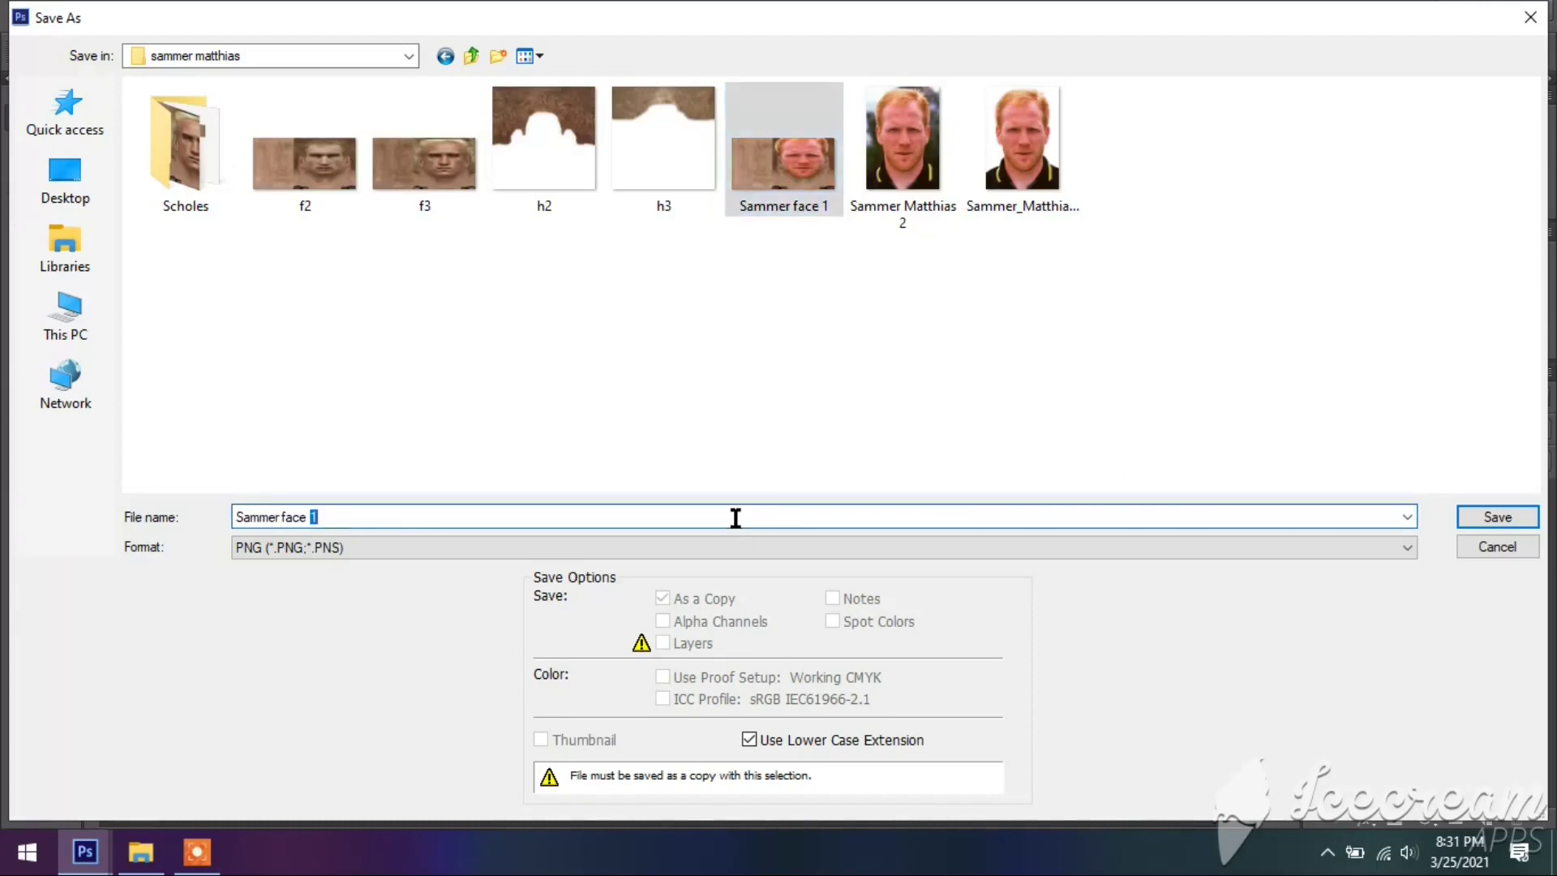
key("BackSpace")
key("BackSpace")
key("BackSpace")
type("h")
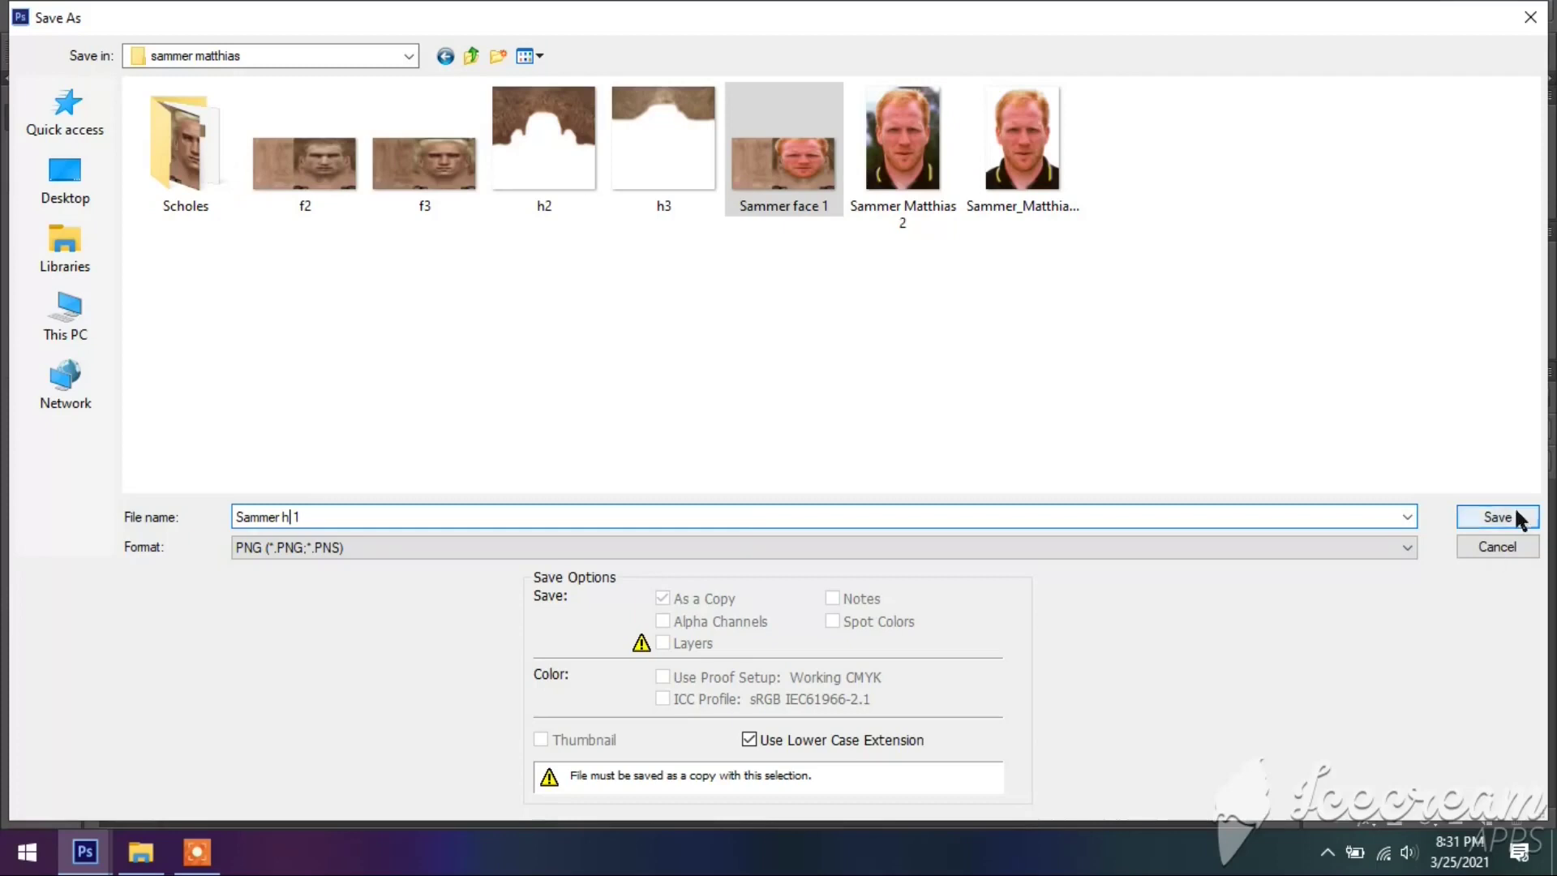
left_click(1514, 517)
Step: Finish the PNG save, then set up a BMP copy in the sammer matthias folder
left_click(862, 268)
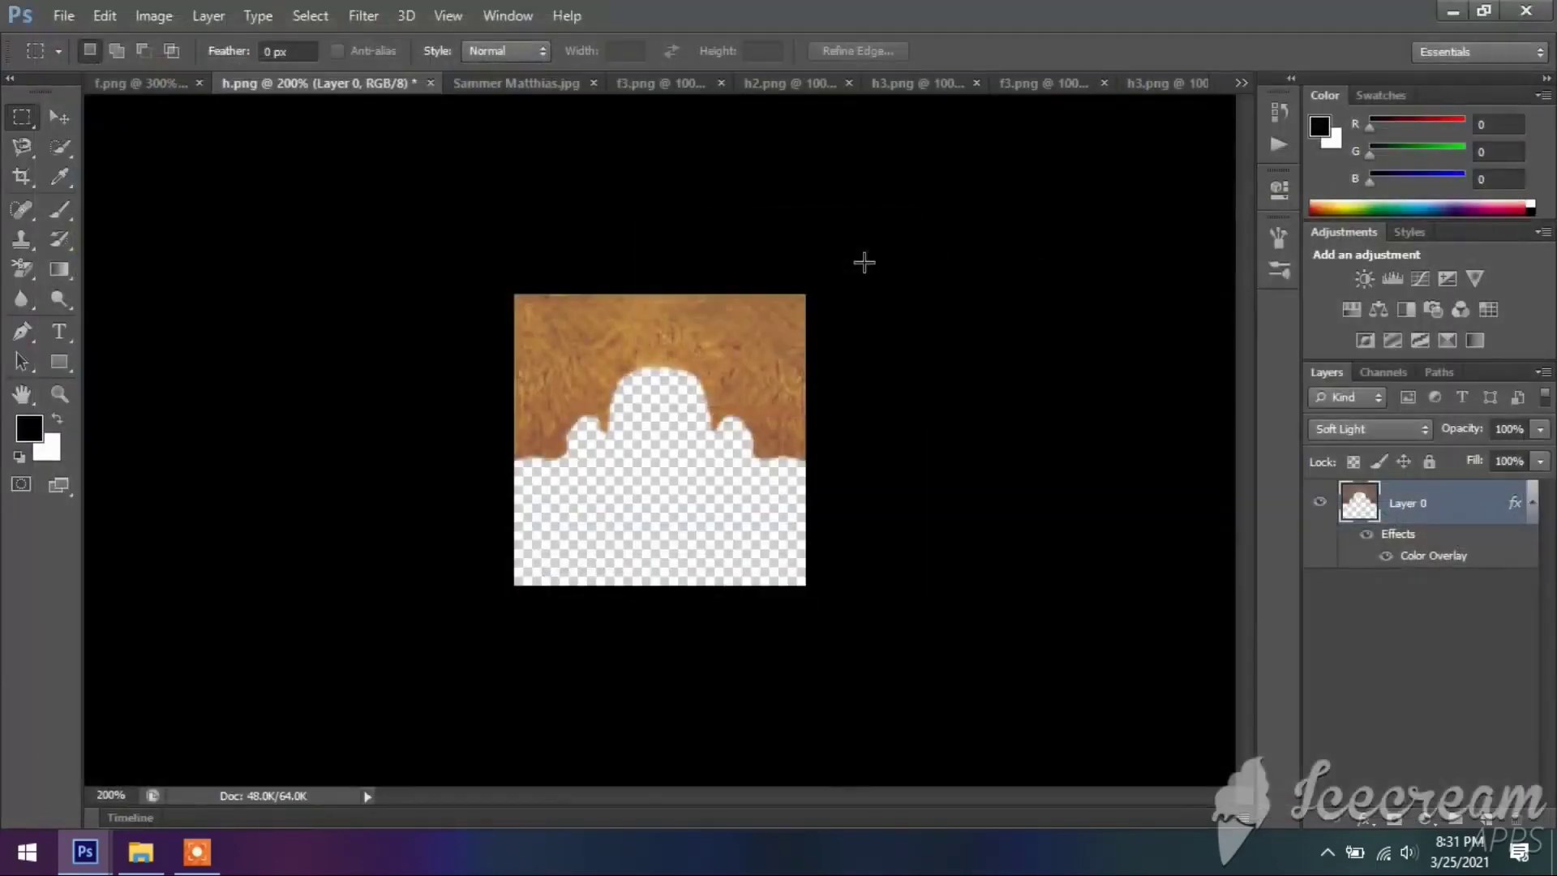
left_click(62, 16)
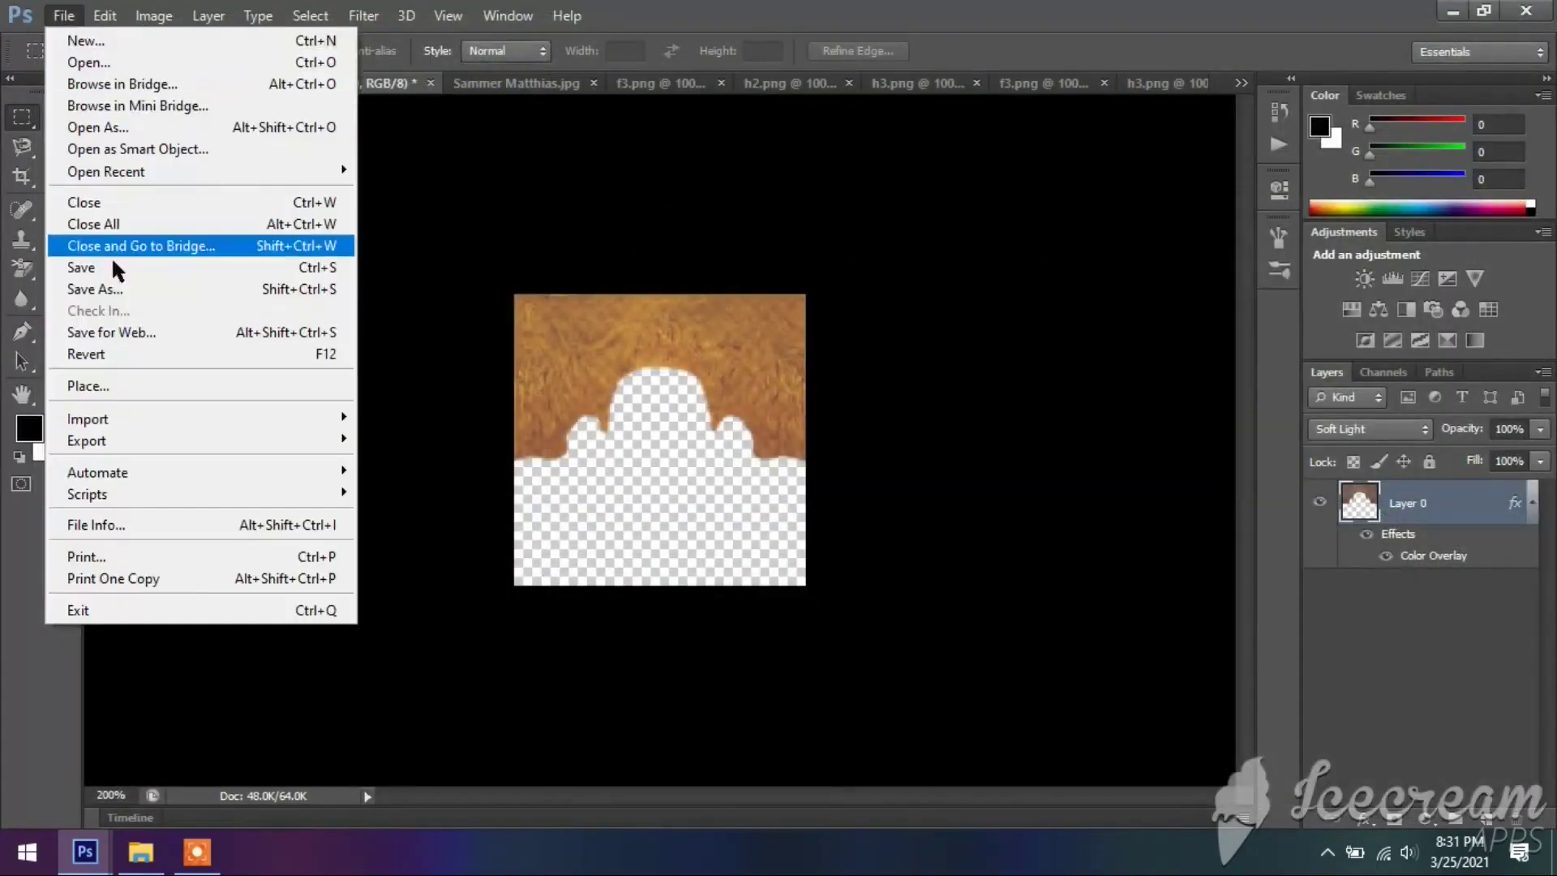
left_click(111, 289)
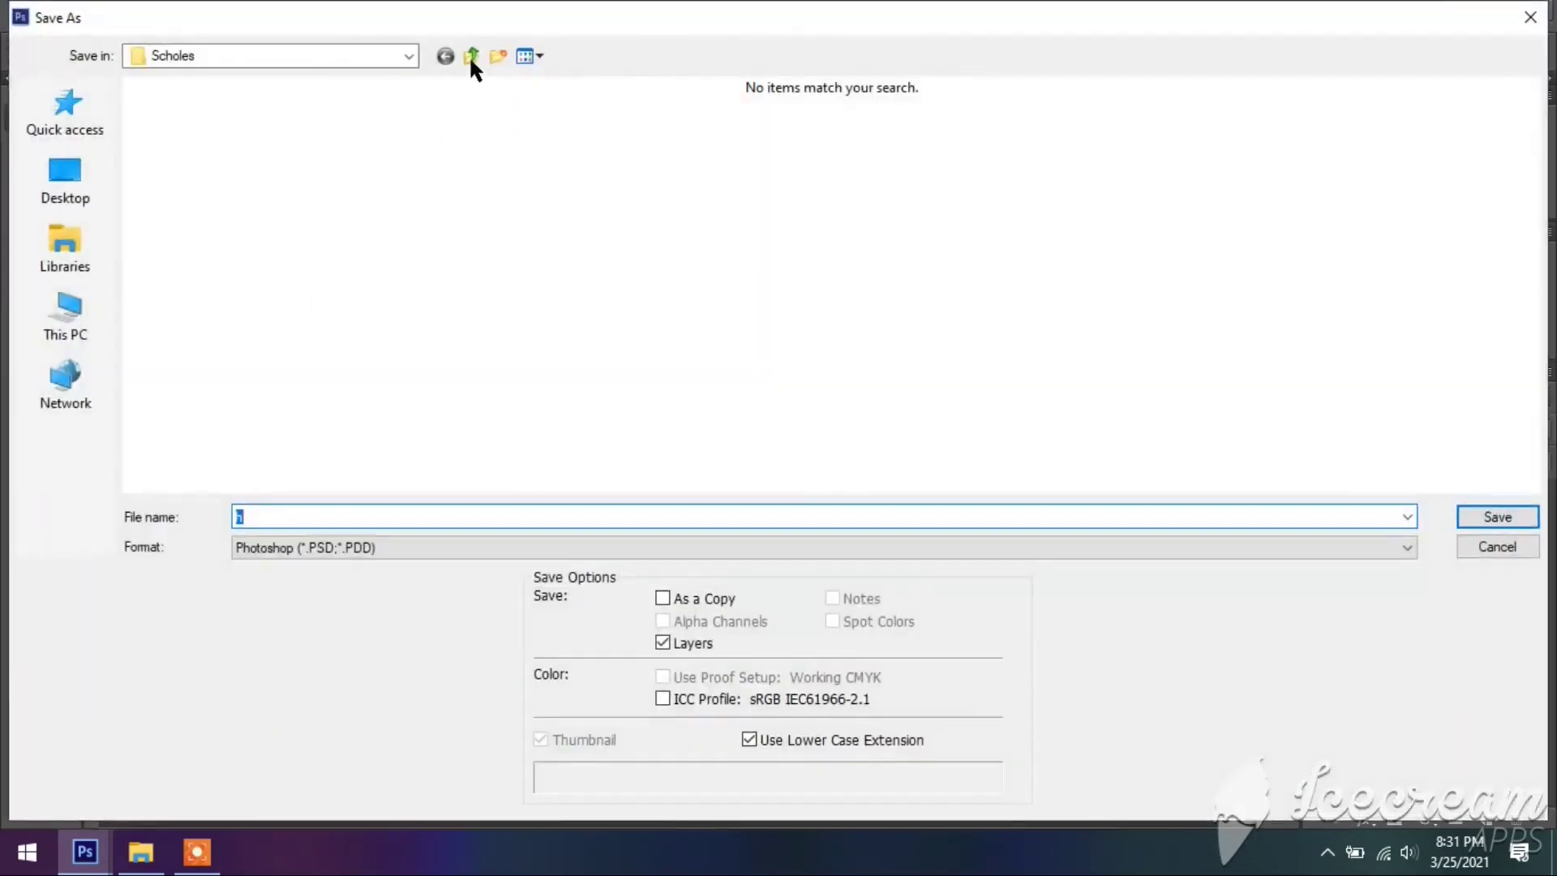
left_click(471, 56)
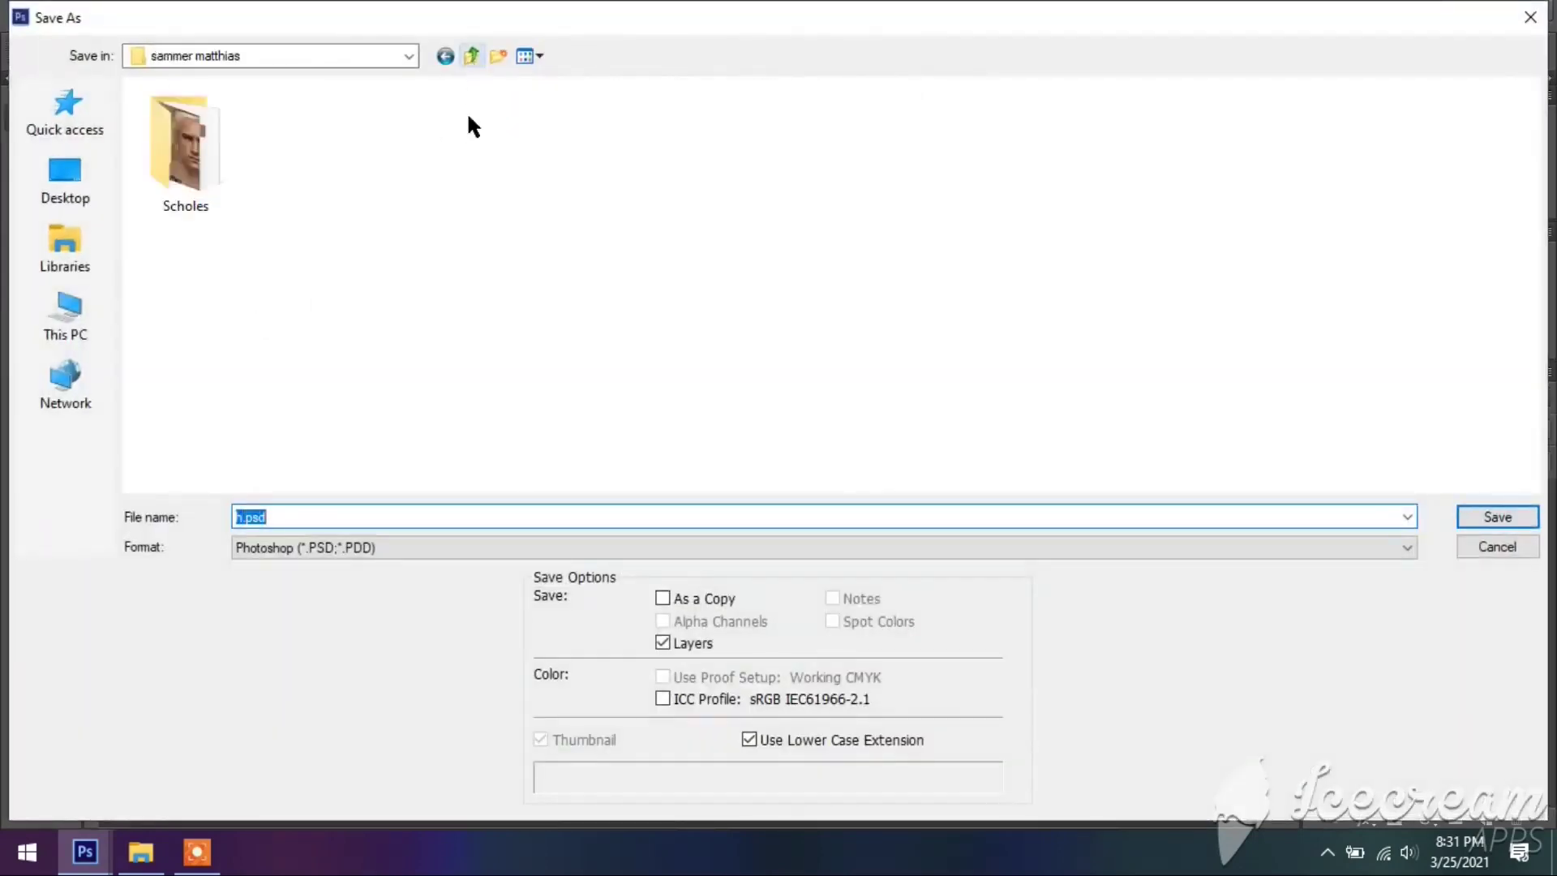
left_click(1409, 545)
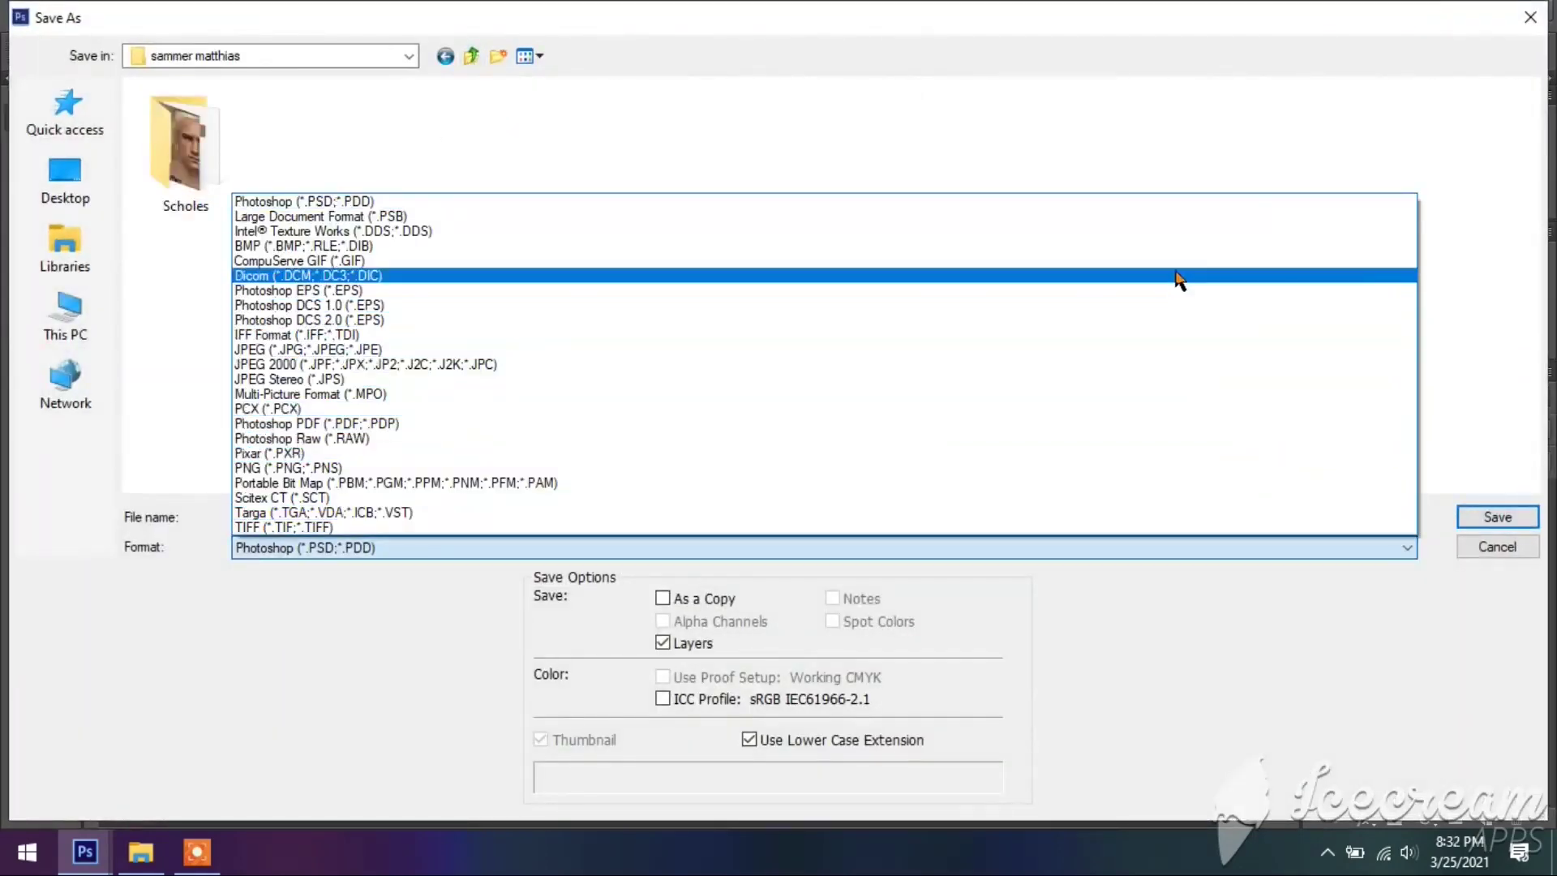
left_click(1160, 245)
Step: Name the BMP copy 'sammer h 2' and save it as a 24-bit Windows BMP
left_click(322, 194)
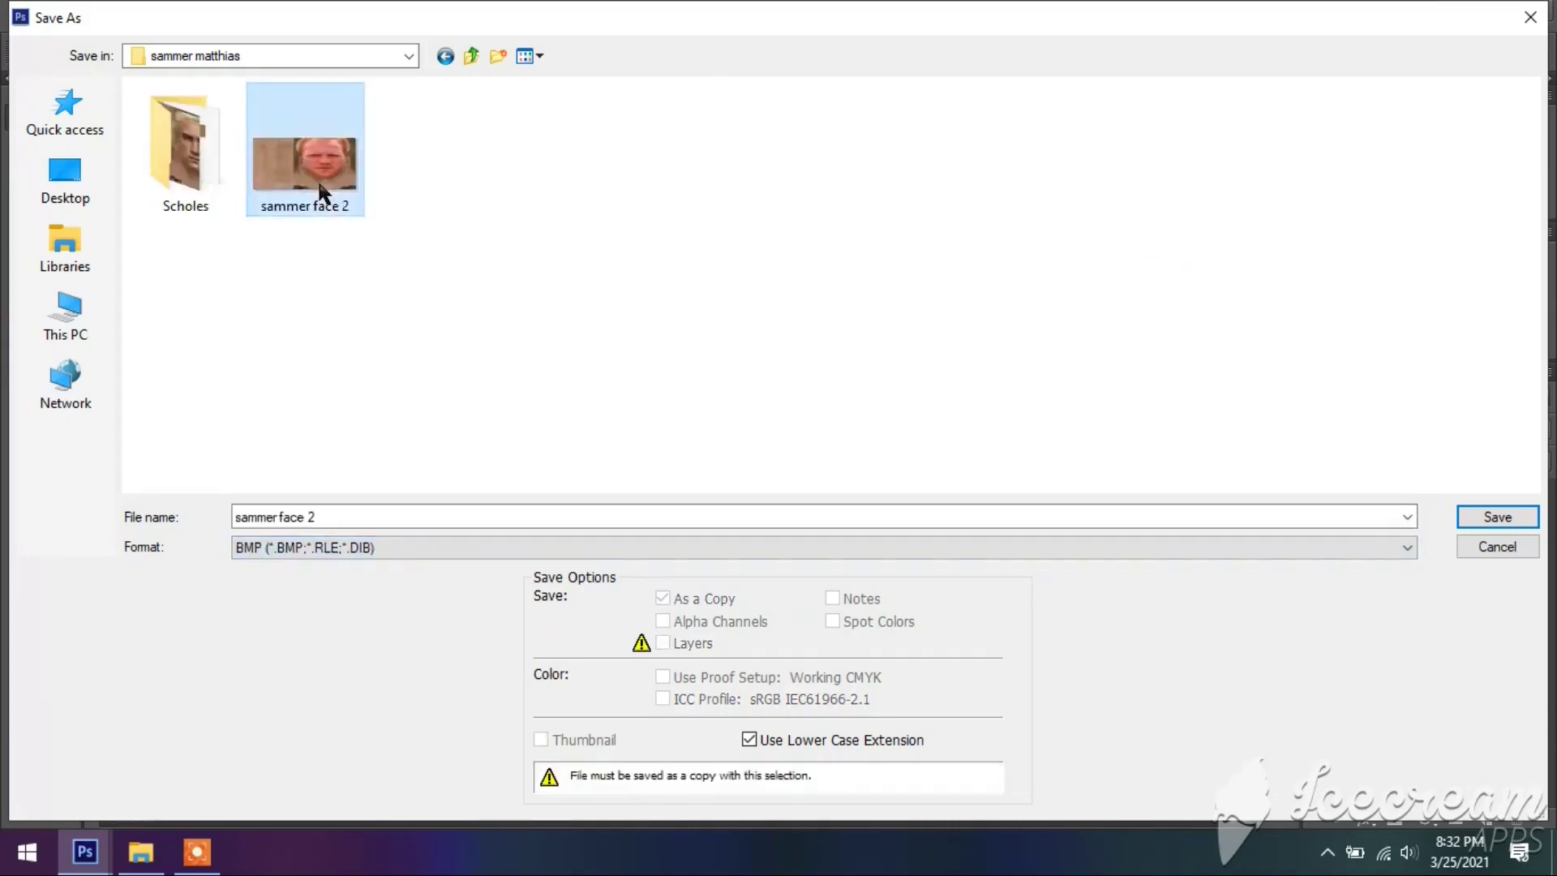
left_click(306, 516)
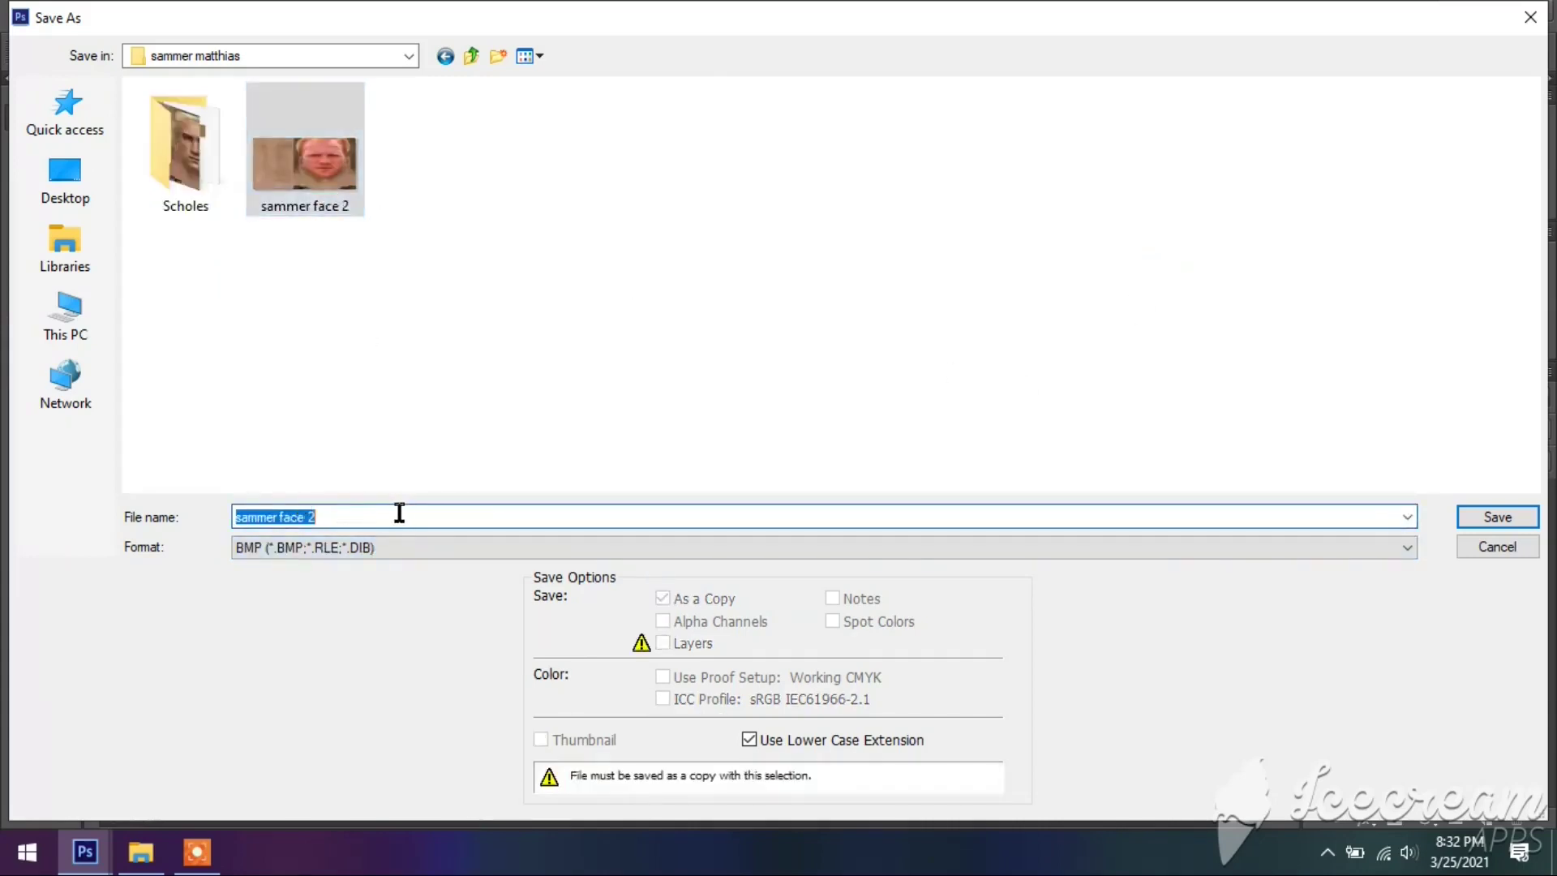
left_click(299, 516)
key("Delete")
key("BackSpace")
key("BackSpace")
key("BackSpace")
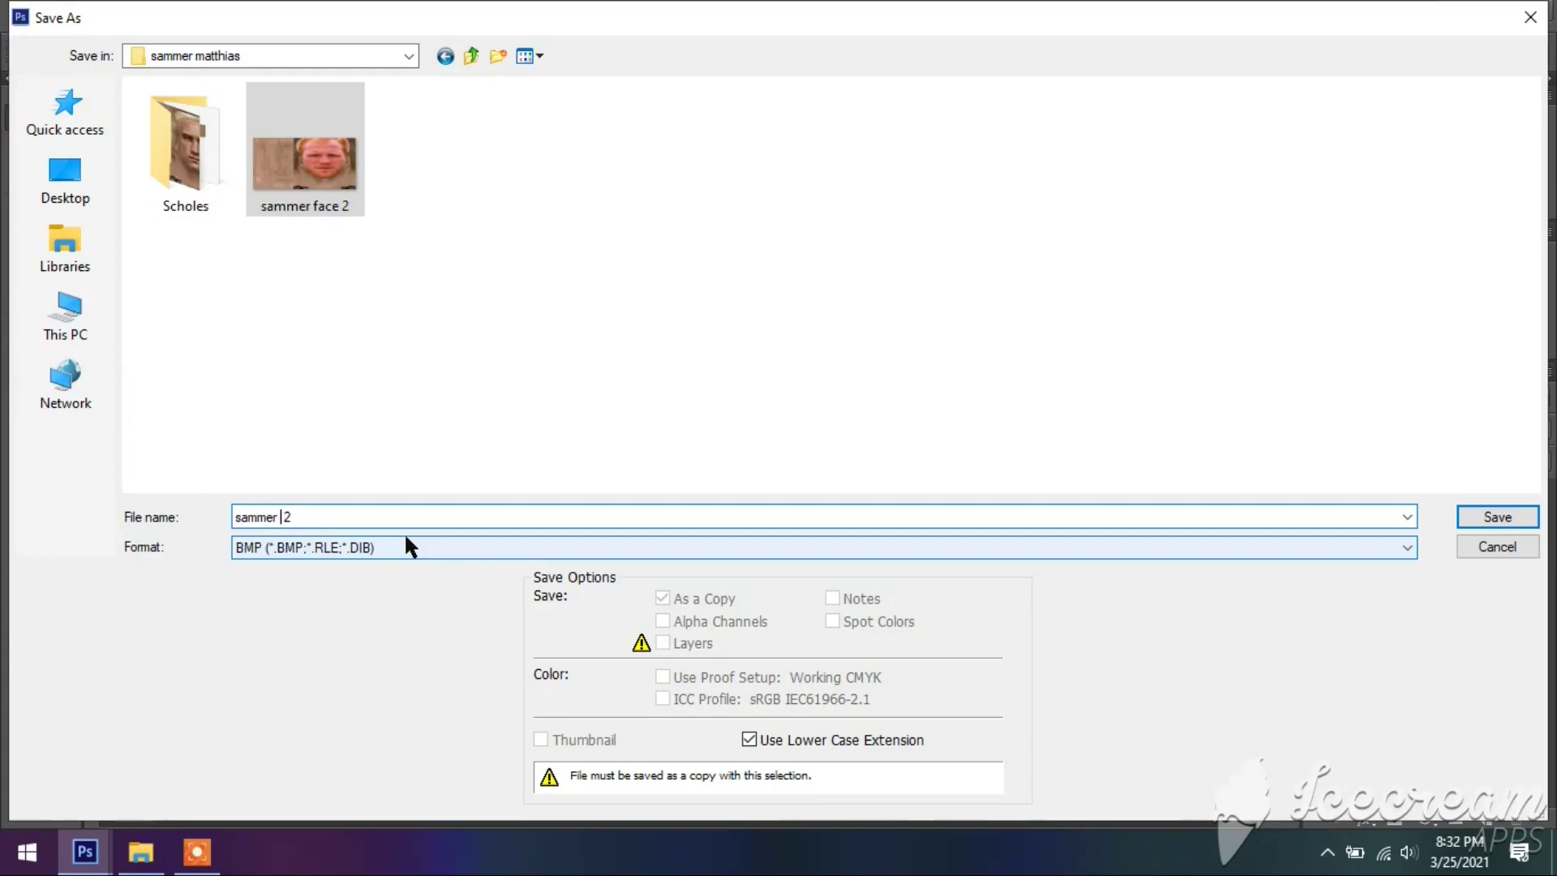
type("h")
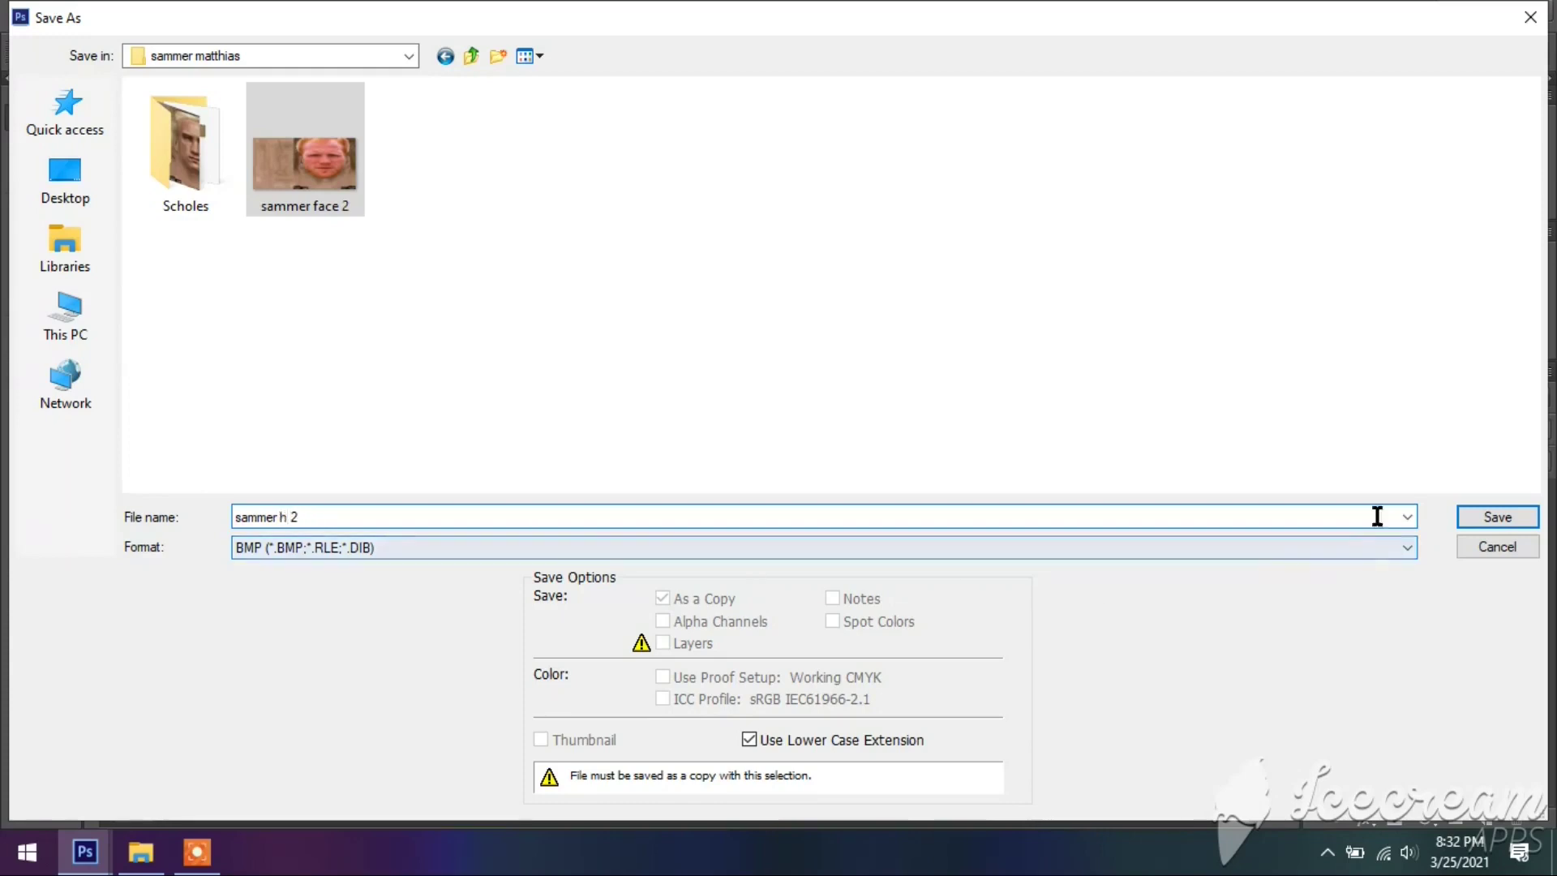
left_click(1496, 516)
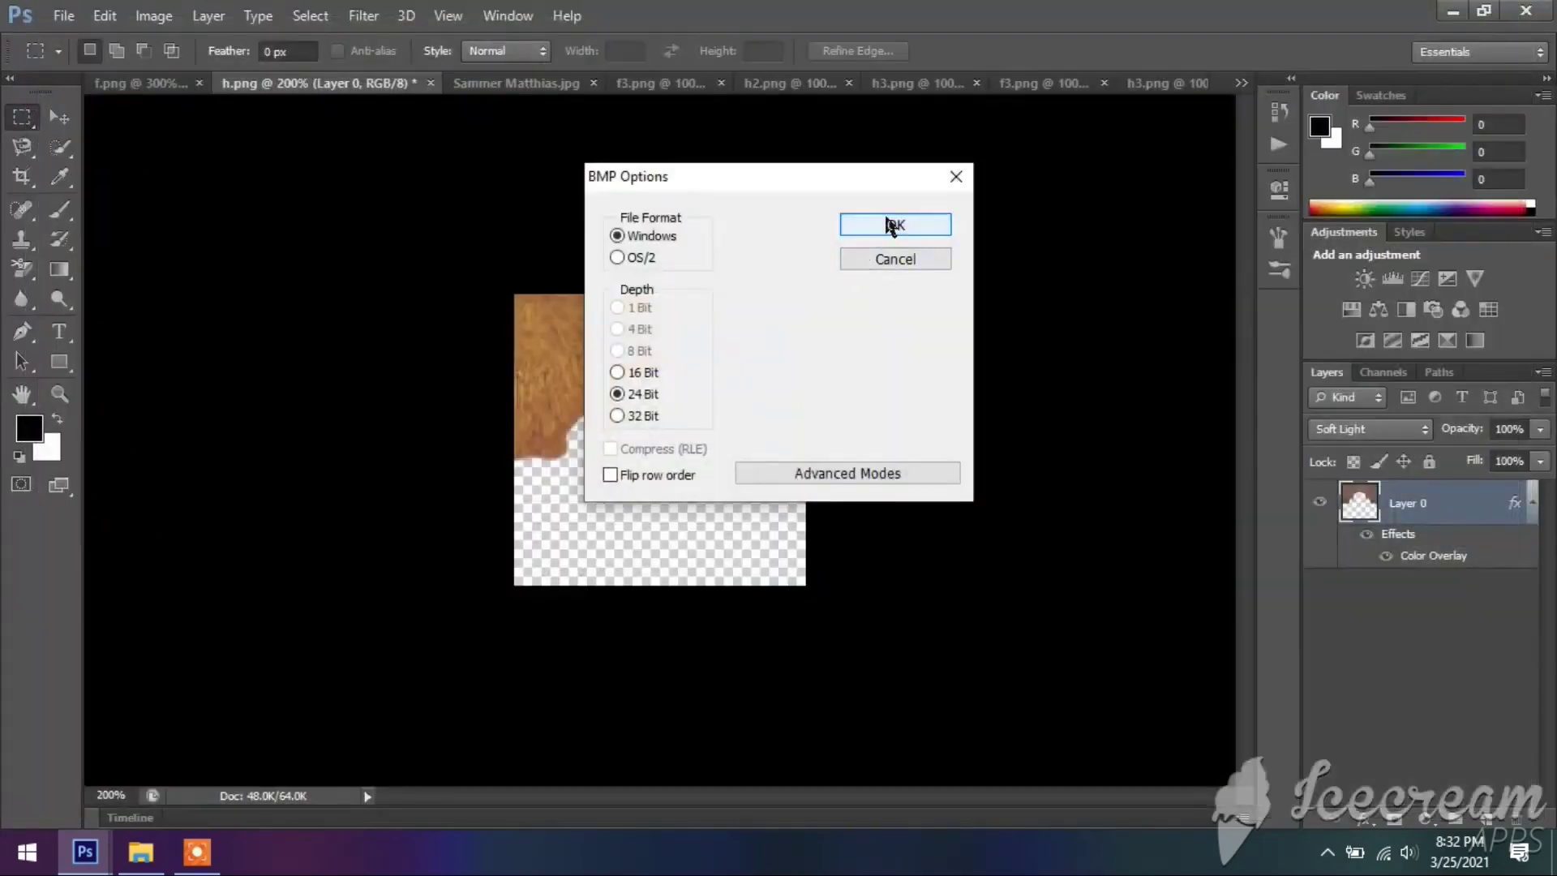
left_click(888, 225)
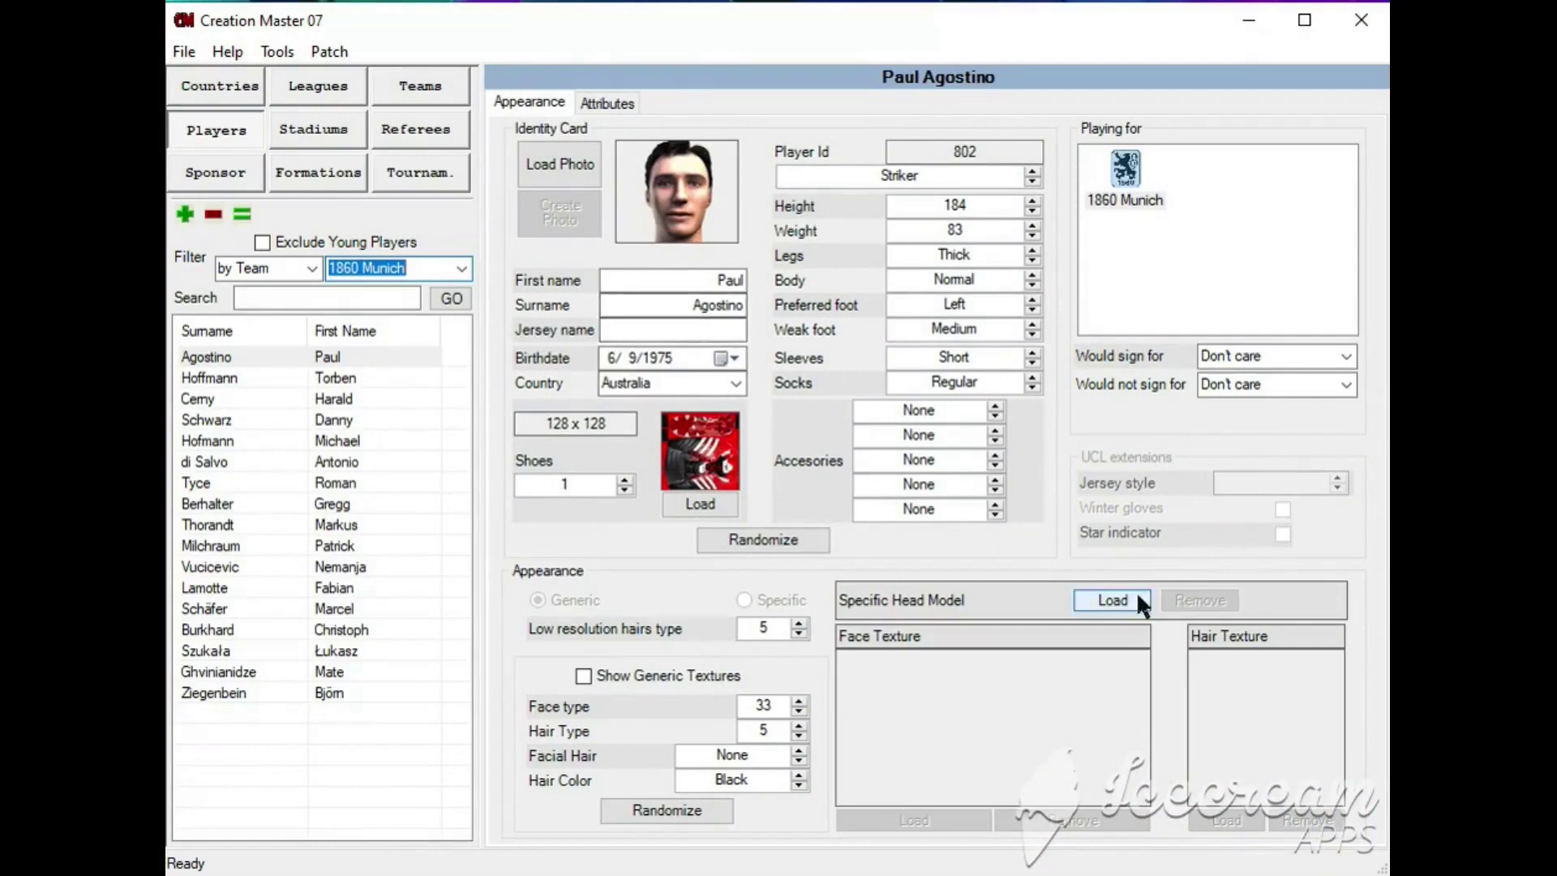
Step: Load m228_3894 from the sammer matthias > Scholes folder as the striker's specific head model
left_click(1127, 599)
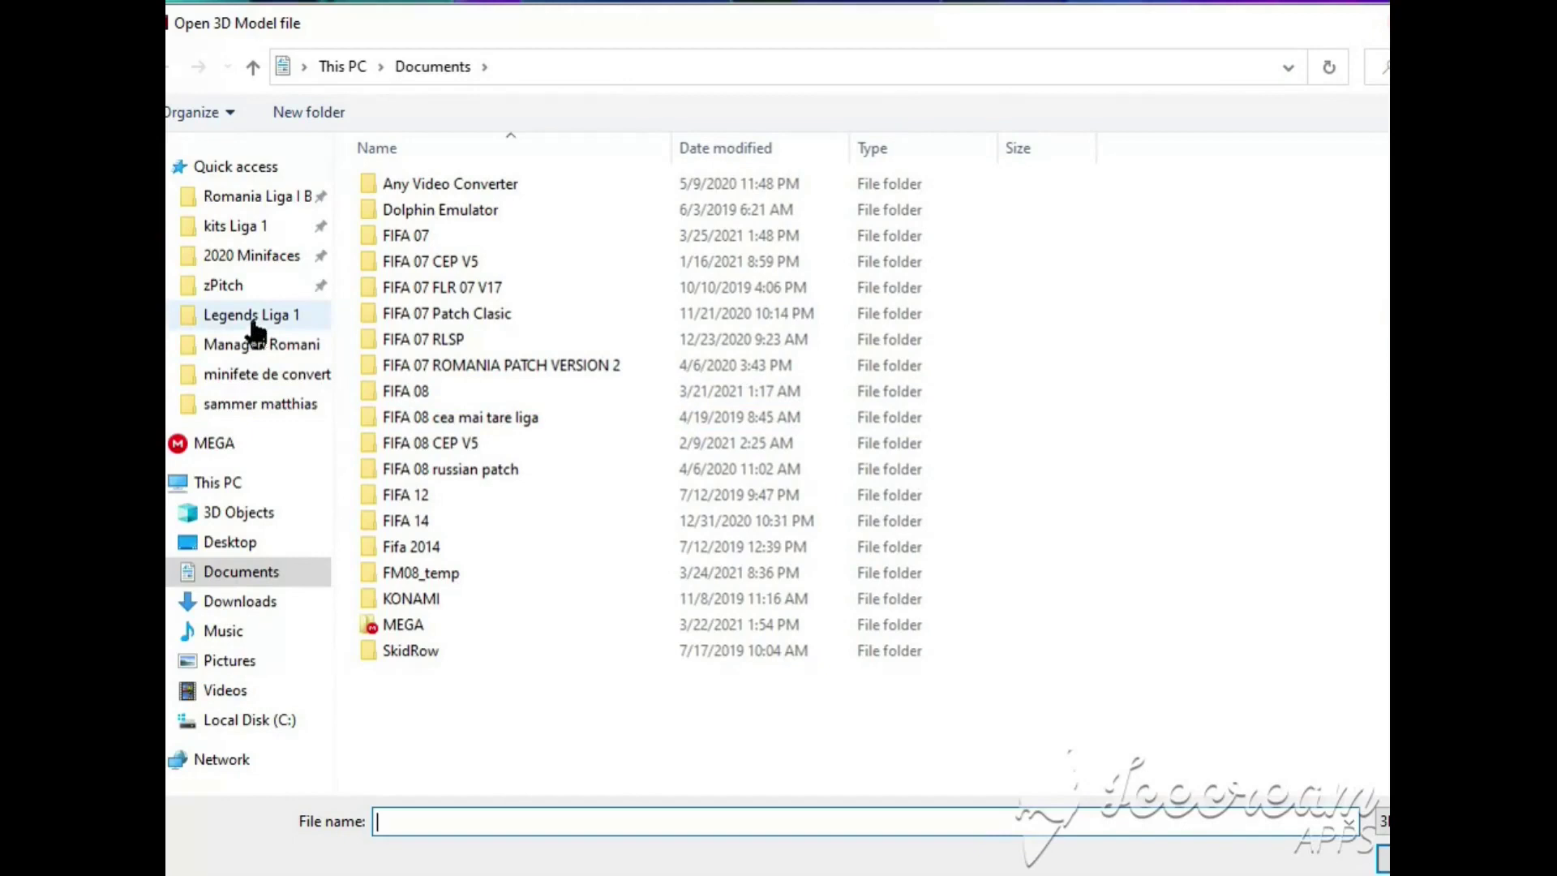
left_click(259, 404)
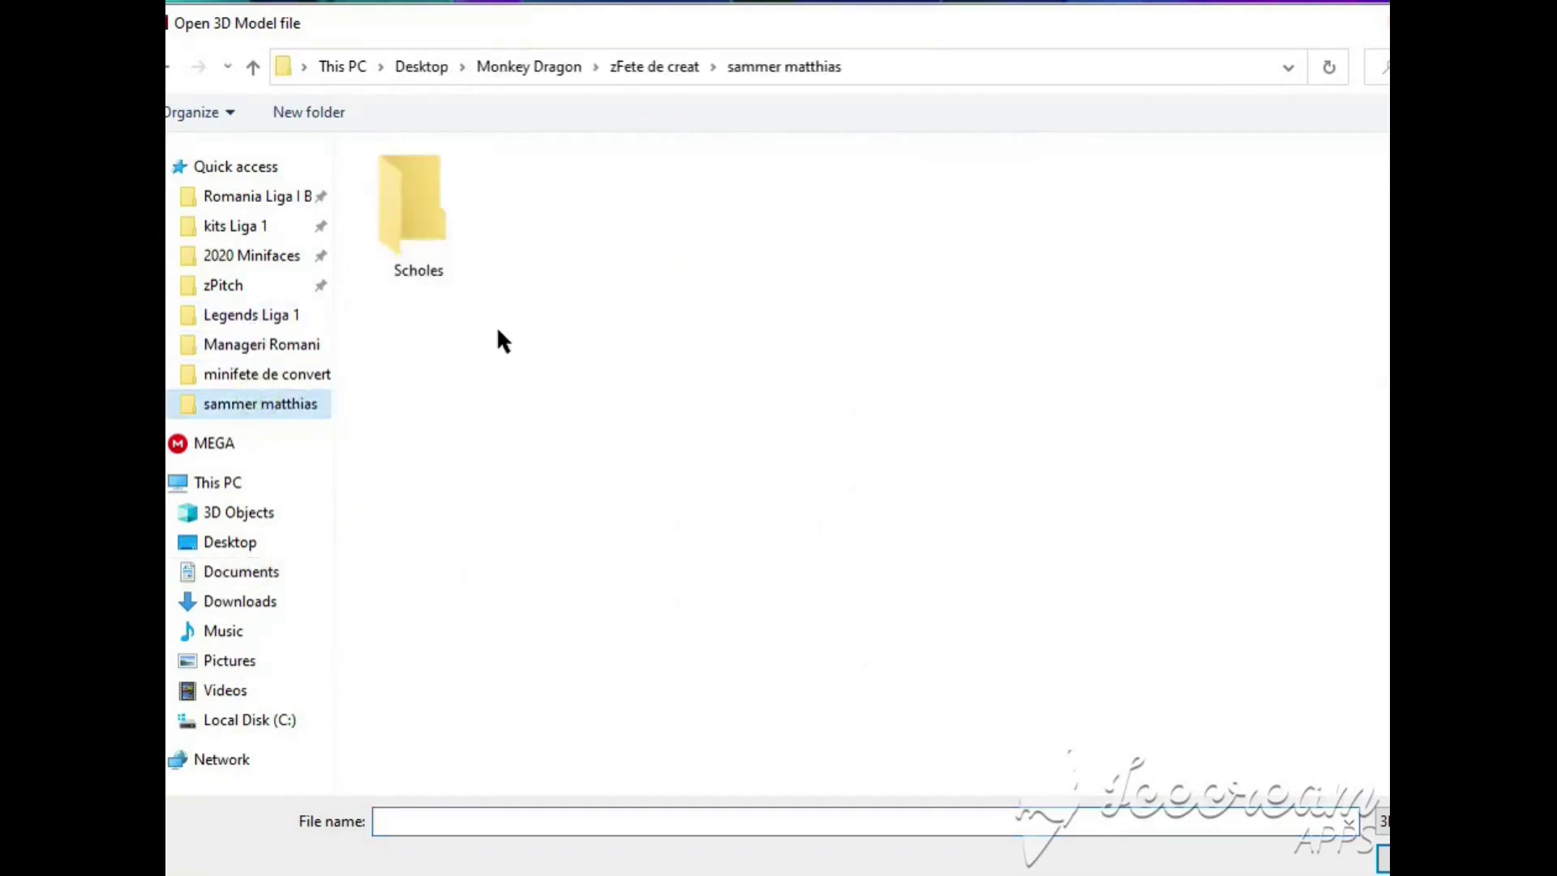
left_click(433, 216)
double_click(433, 216)
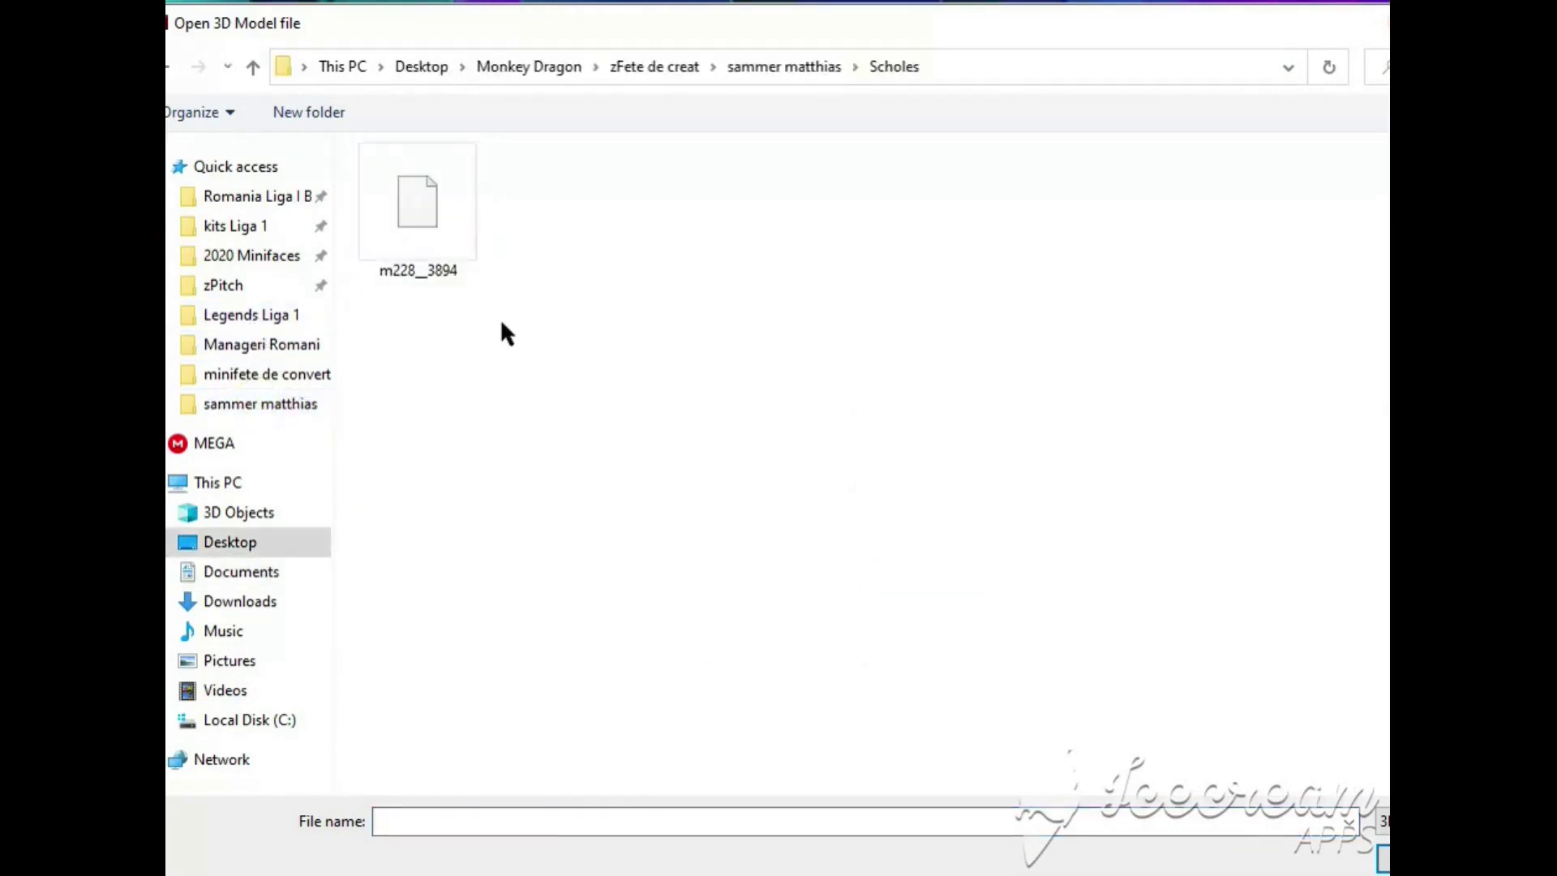
left_click(461, 249)
left_click(1380, 843)
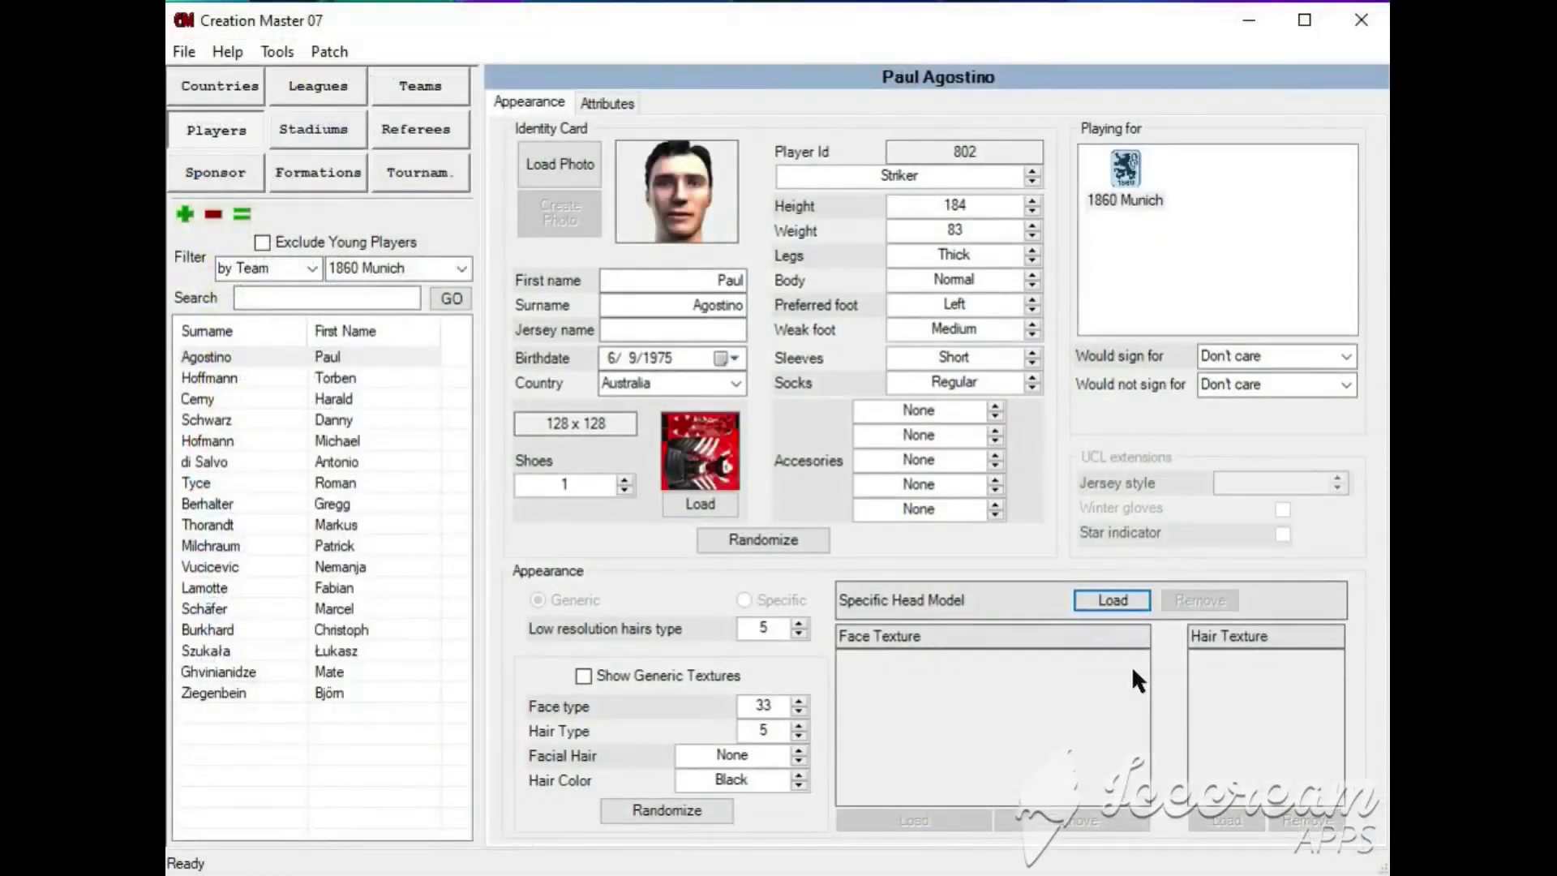
Step: Load Sammer face 1 from the sammer matthias folder as the player's face texture
left_click(935, 808)
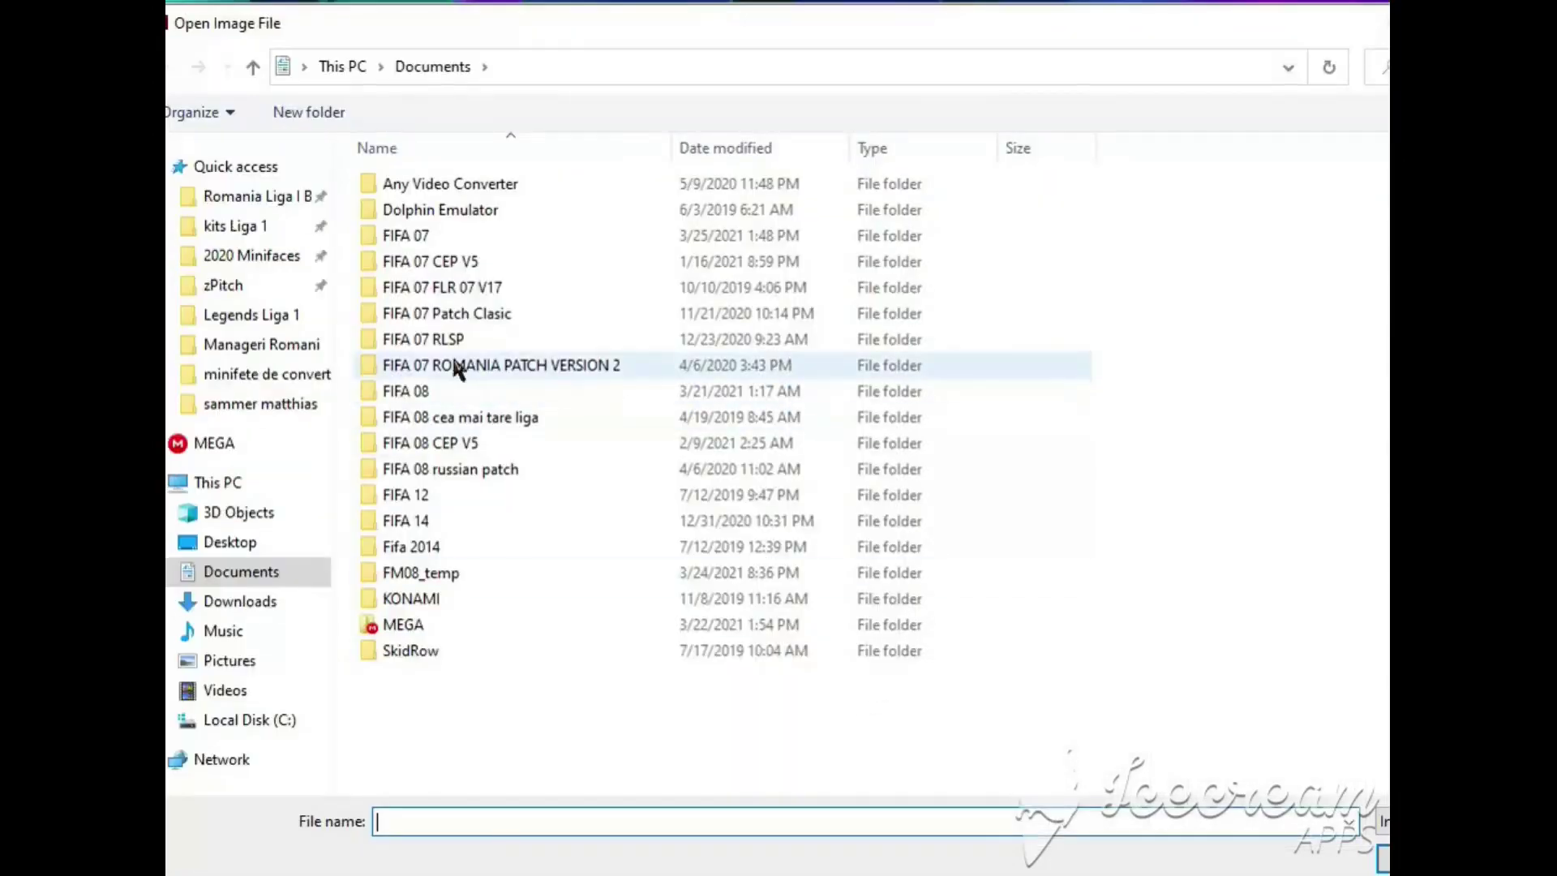
left_click(235, 403)
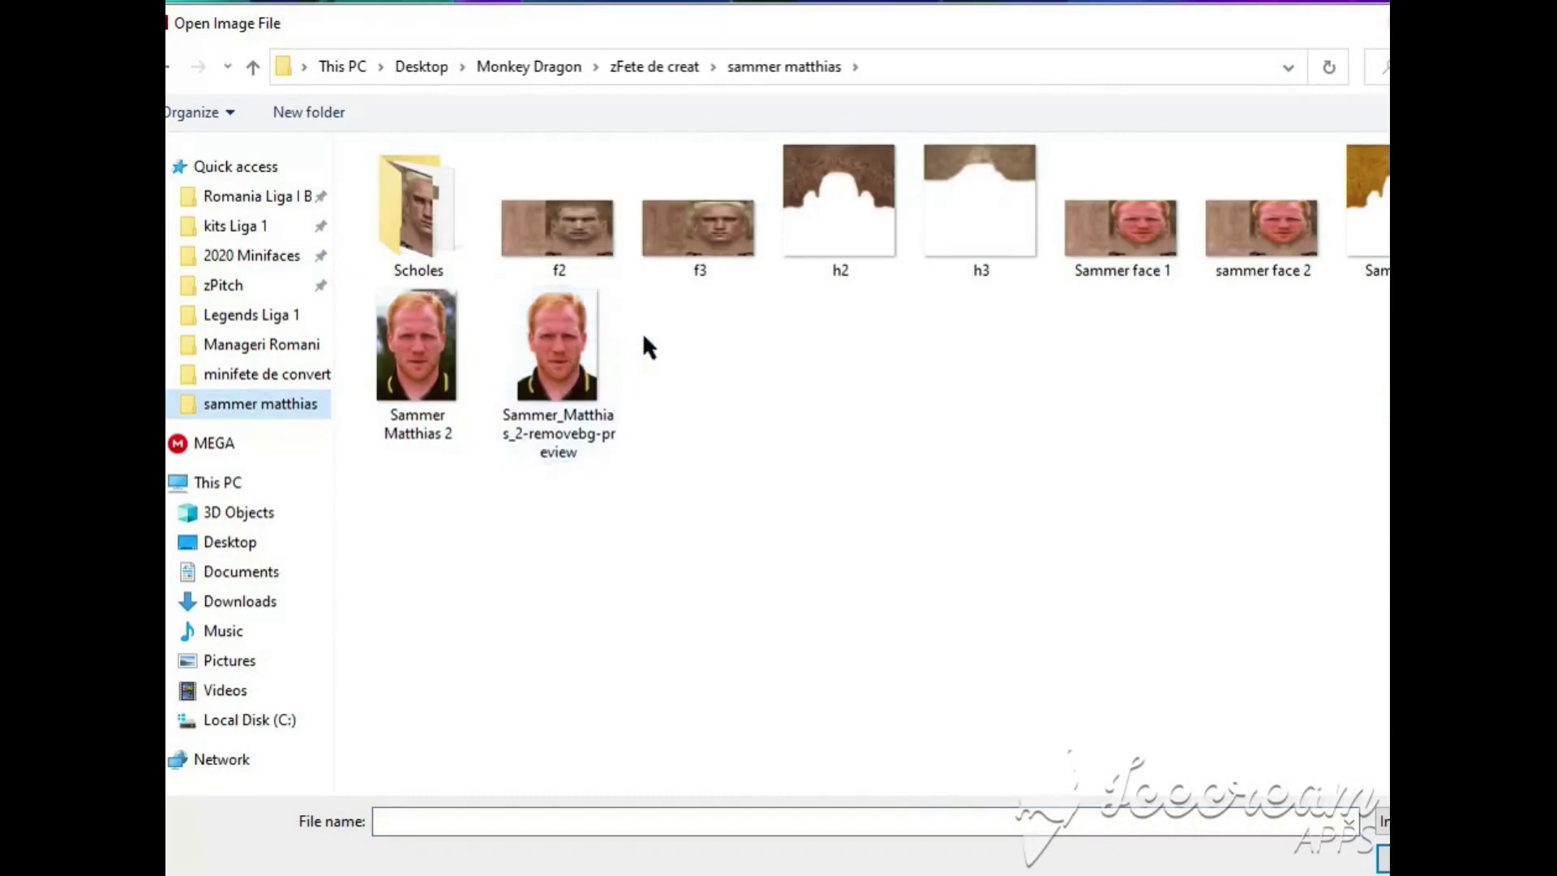
left_click(1114, 243)
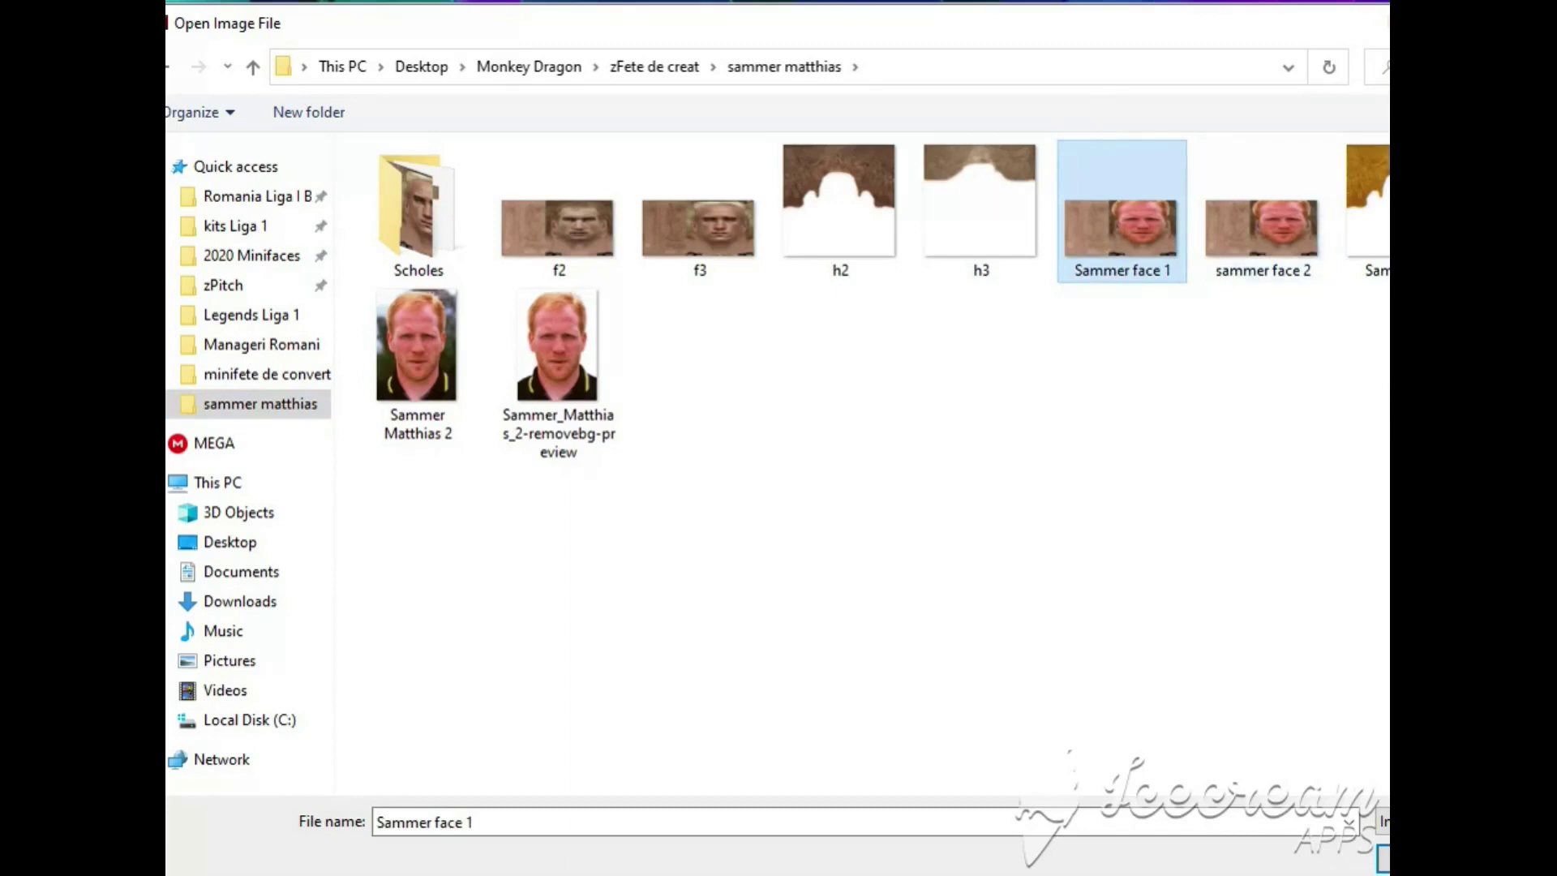
left_click_drag(1388, 370, 1381, 369)
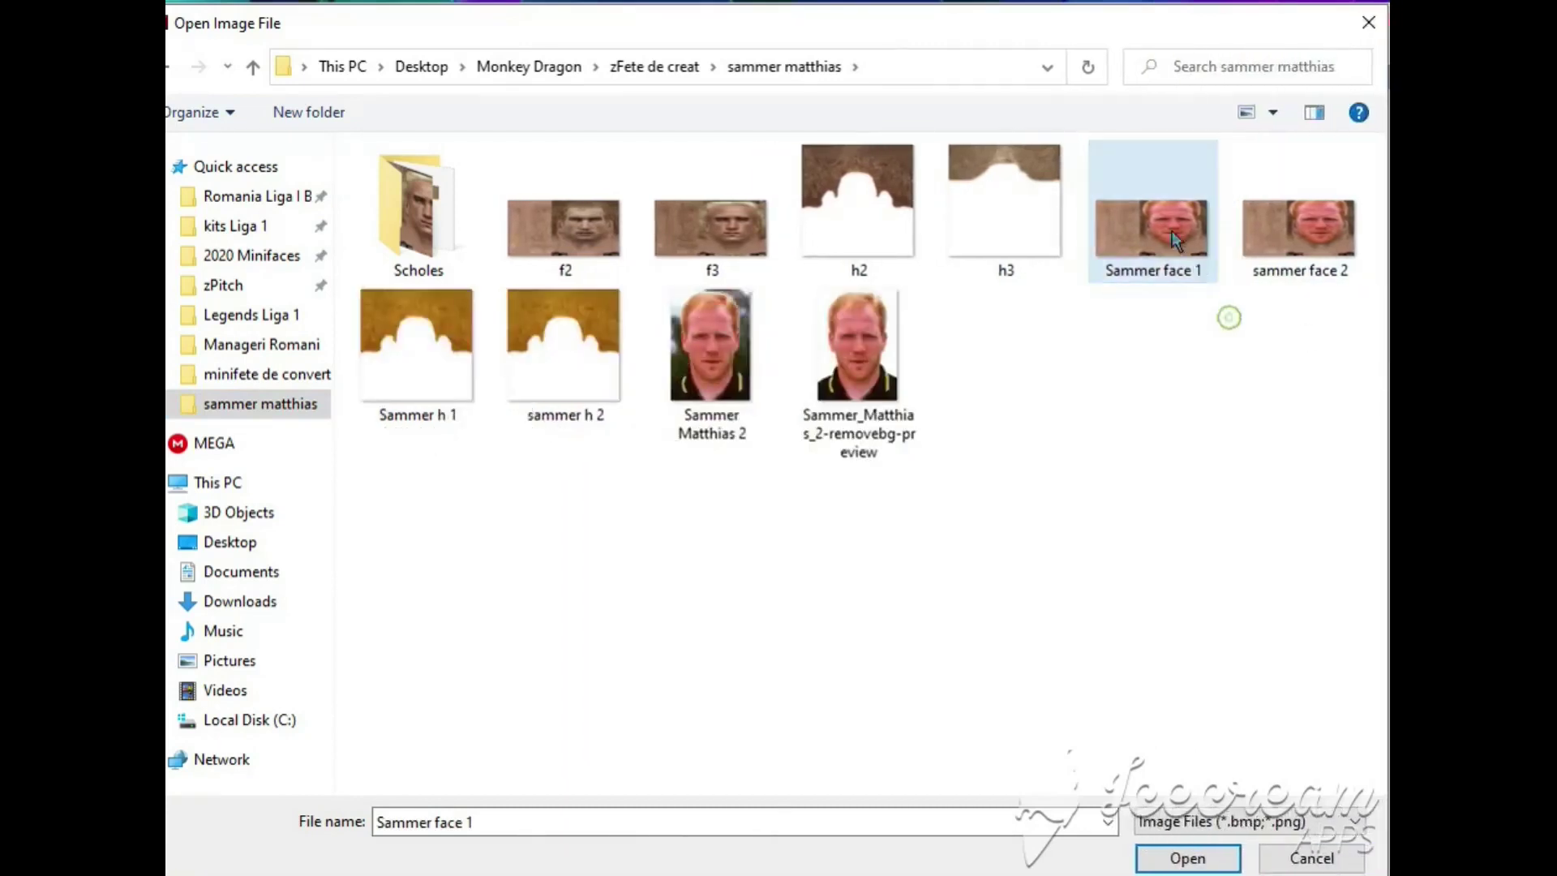
left_click(1184, 856)
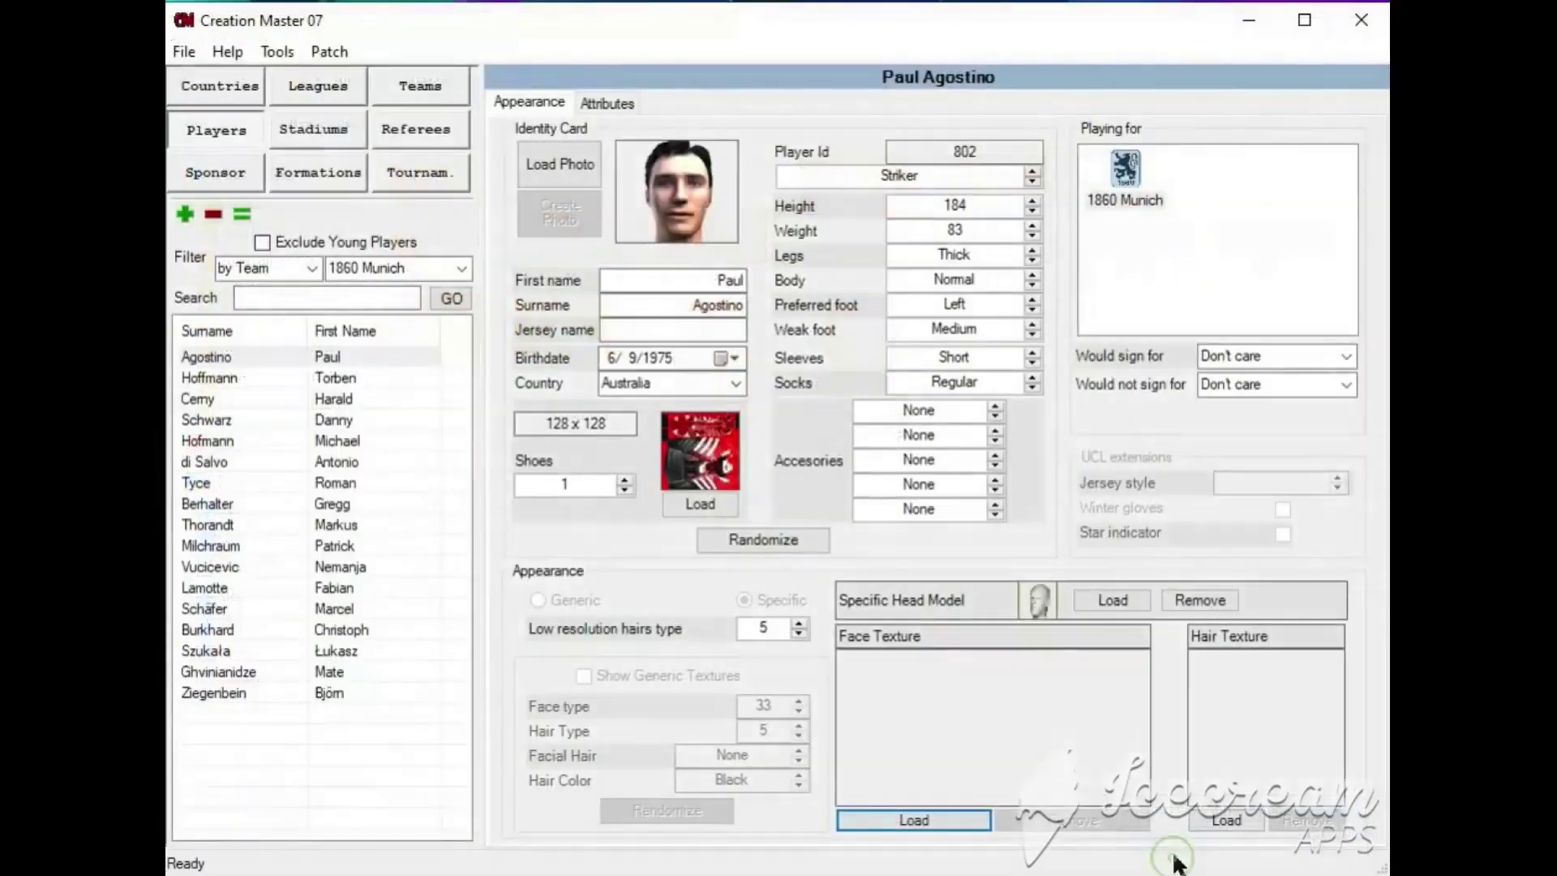
Step: Load Sammer h 1 from the sammer matthias folder as the player's hair texture
left_click(1227, 821)
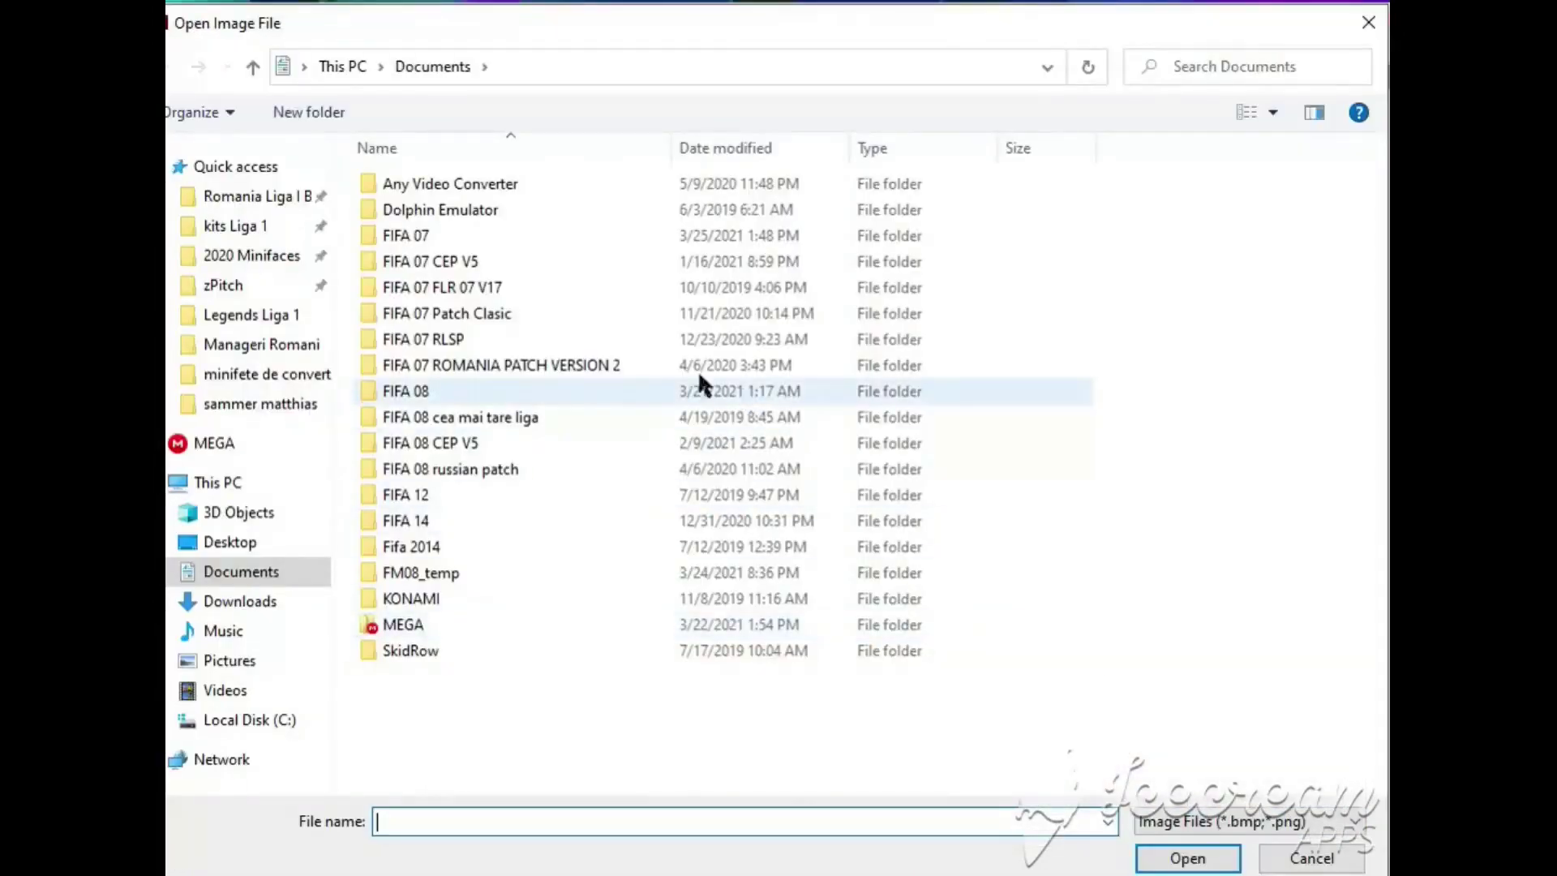
left_click(261, 403)
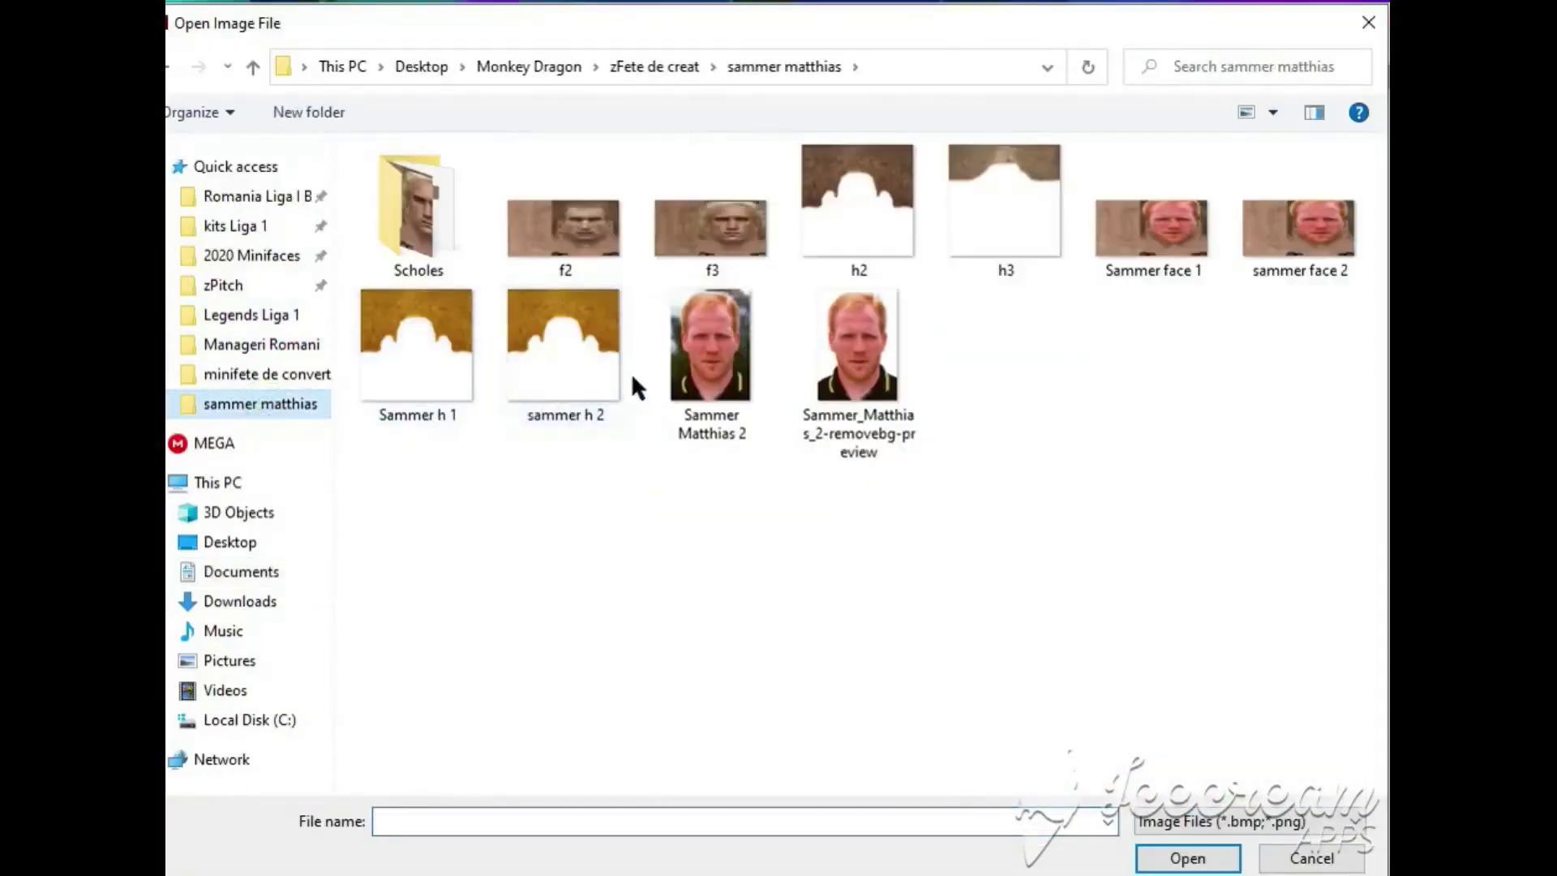
left_click(423, 343)
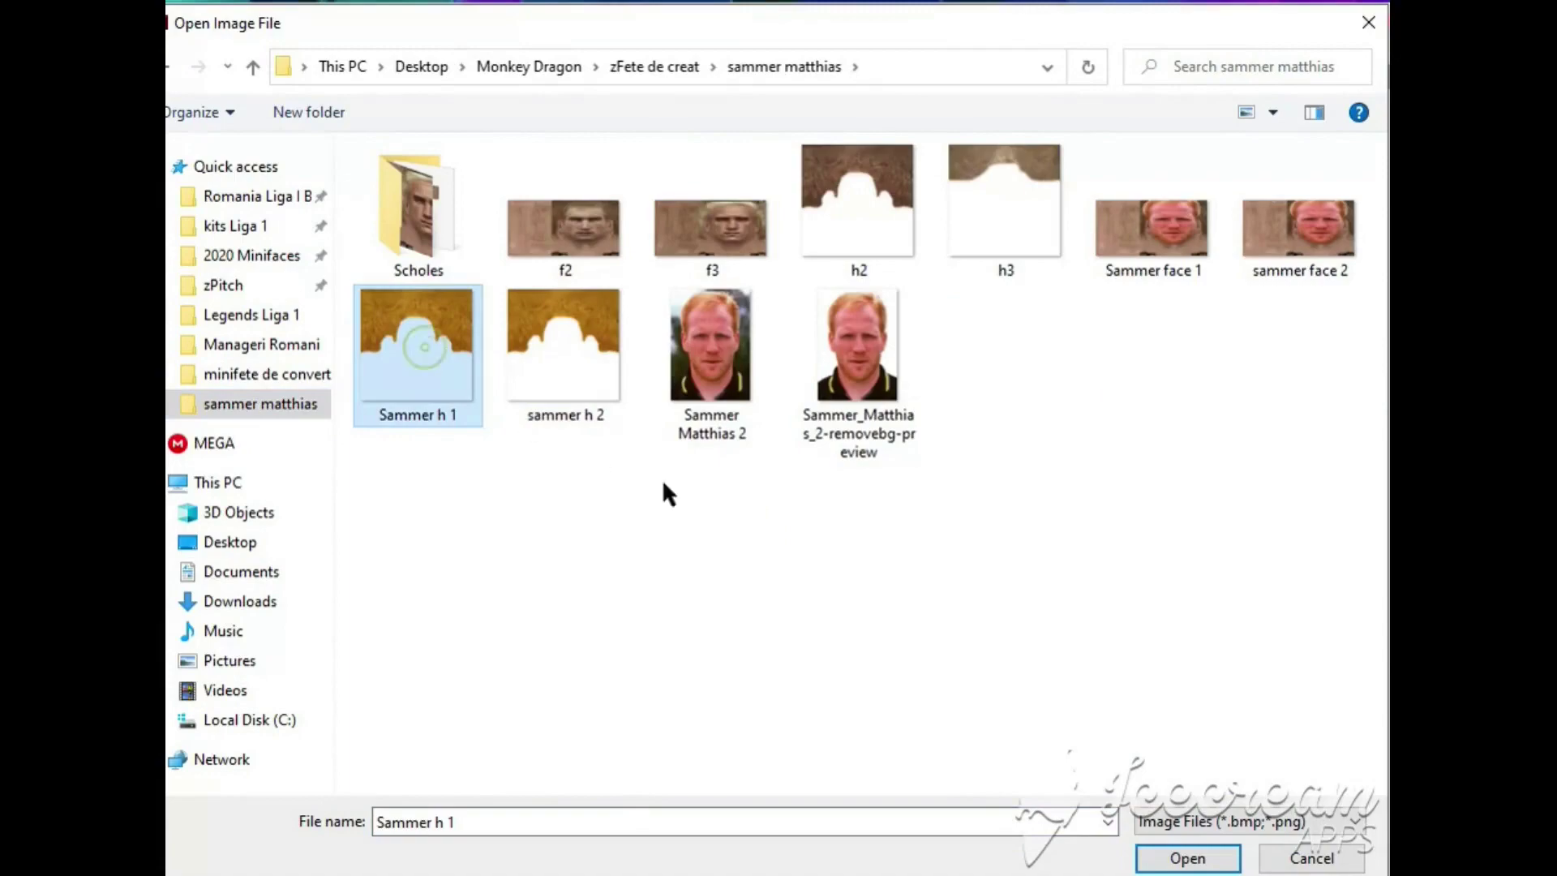
left_click(1188, 856)
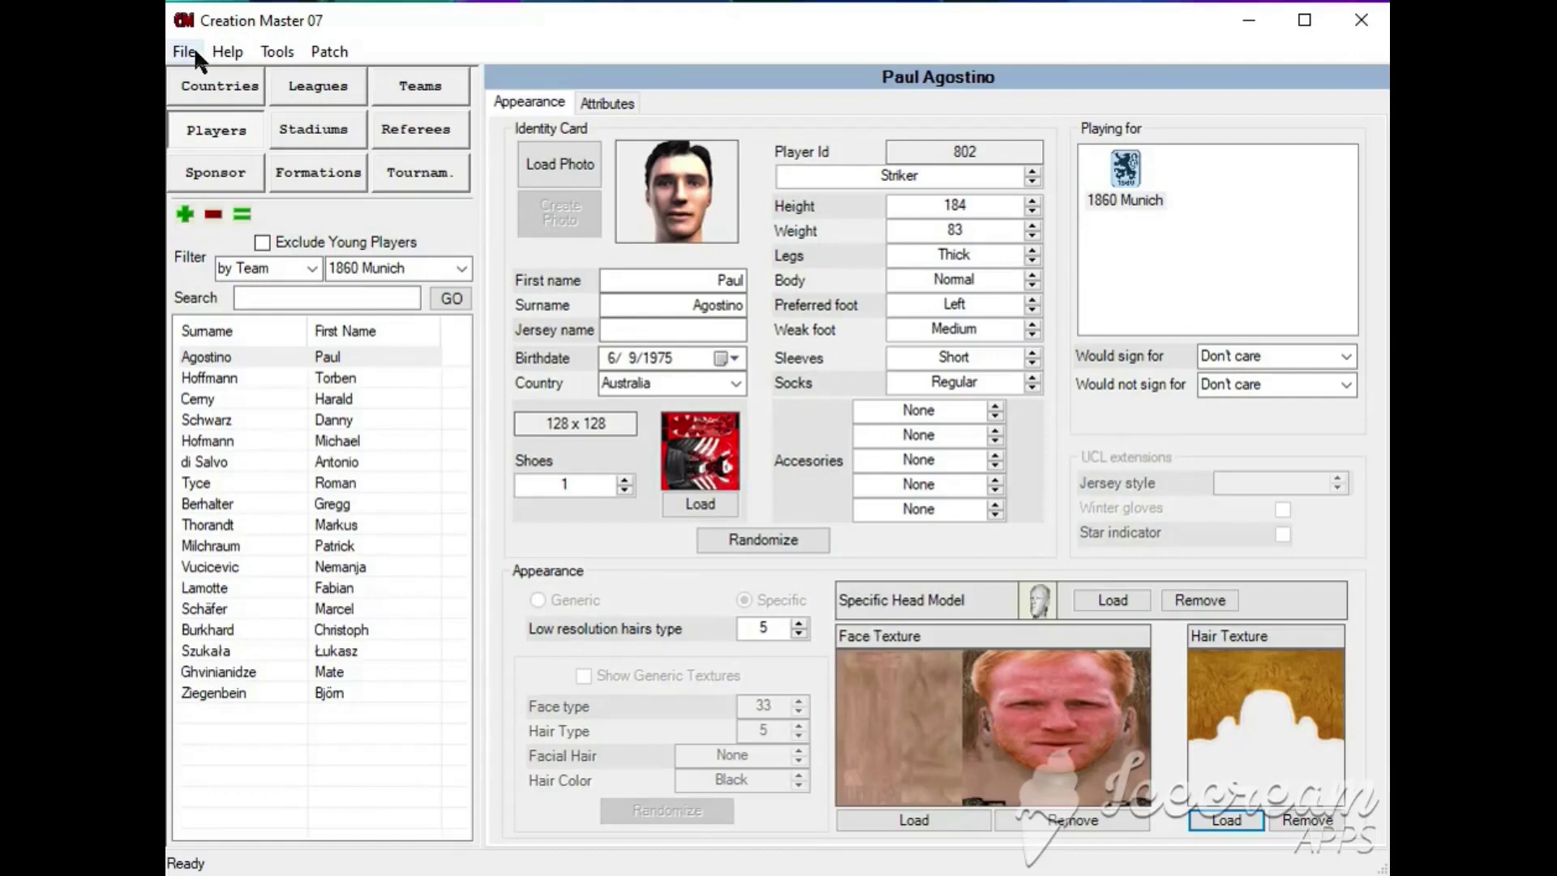
Step: Save the Creation Master 07 database with File > Save
left_click(193, 46)
left_click(279, 209)
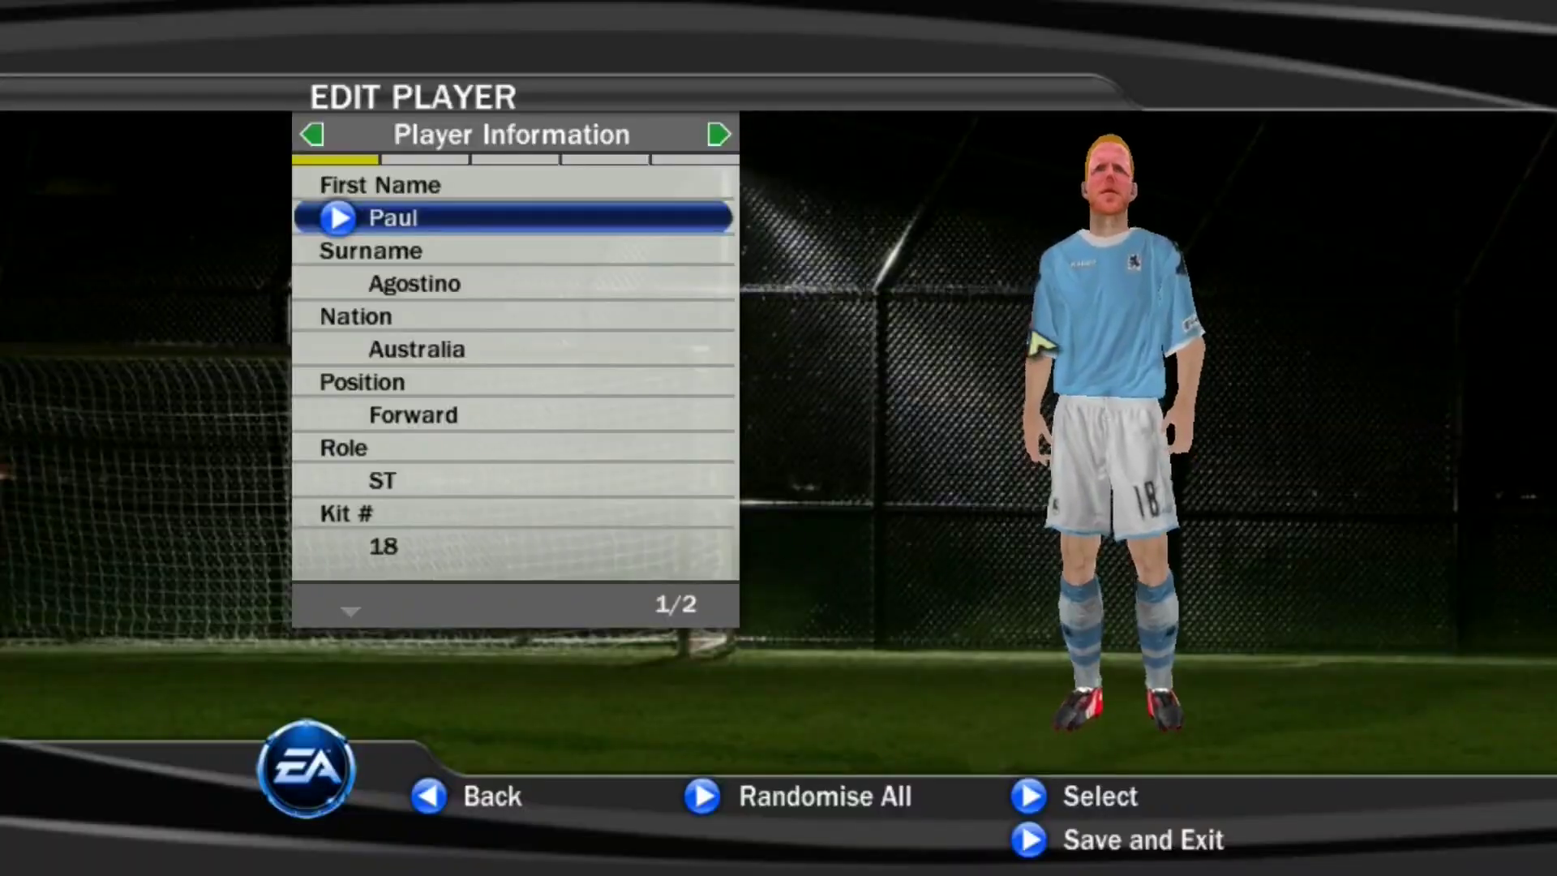
Step: On the Accessories page, rotate the player model to view the blond hair and Sammer face from each side
key("Page_Down")
key("Page_Down")
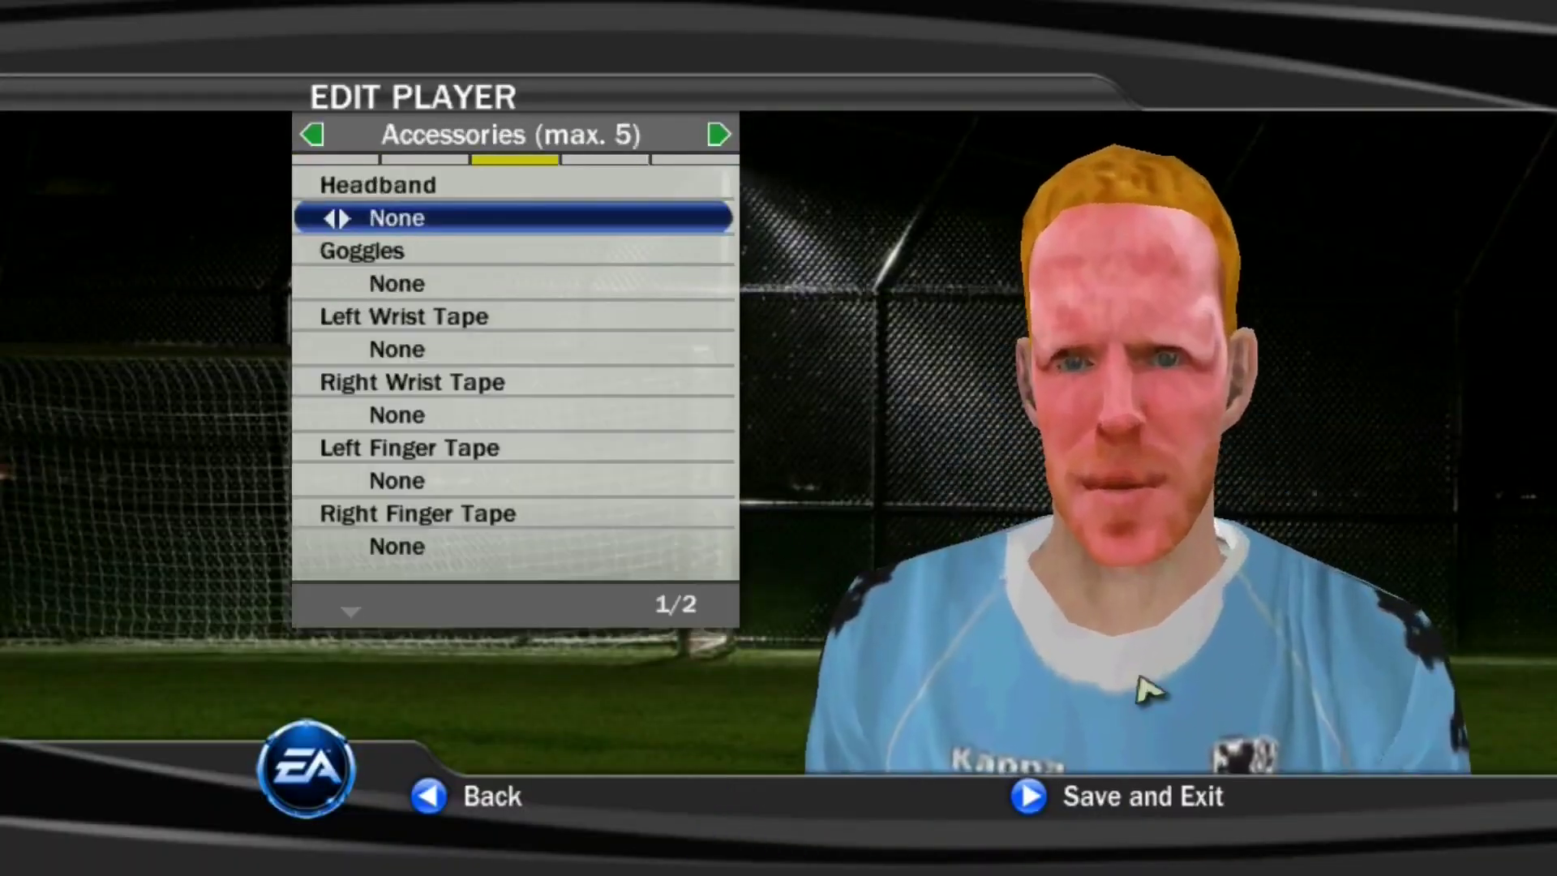
left_click_drag(1129, 643, 1400, 619)
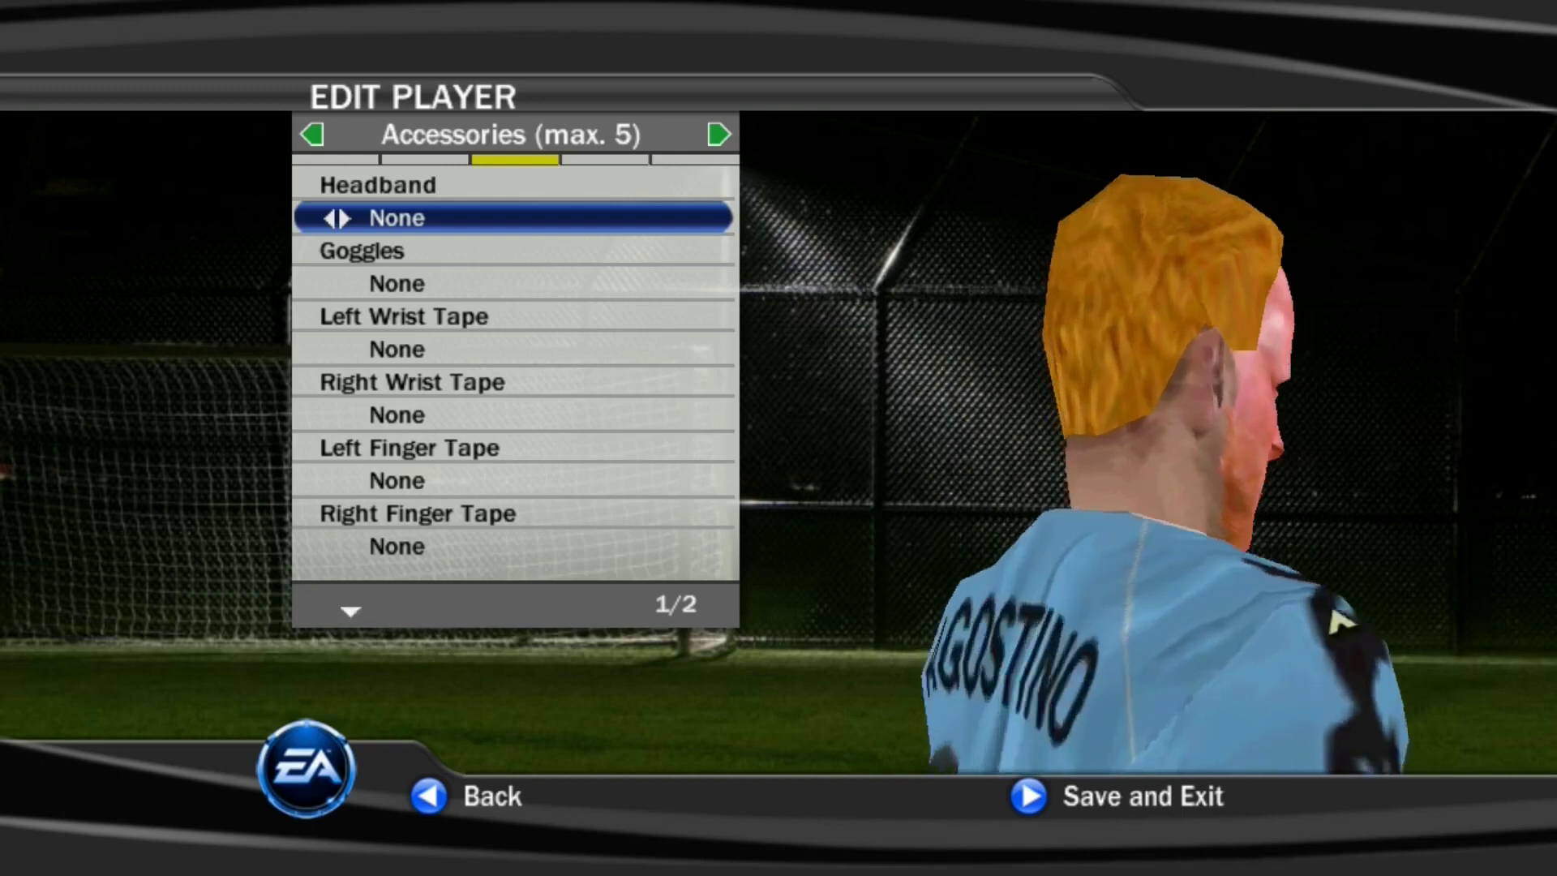
left_click_drag(1030, 593, 1342, 584)
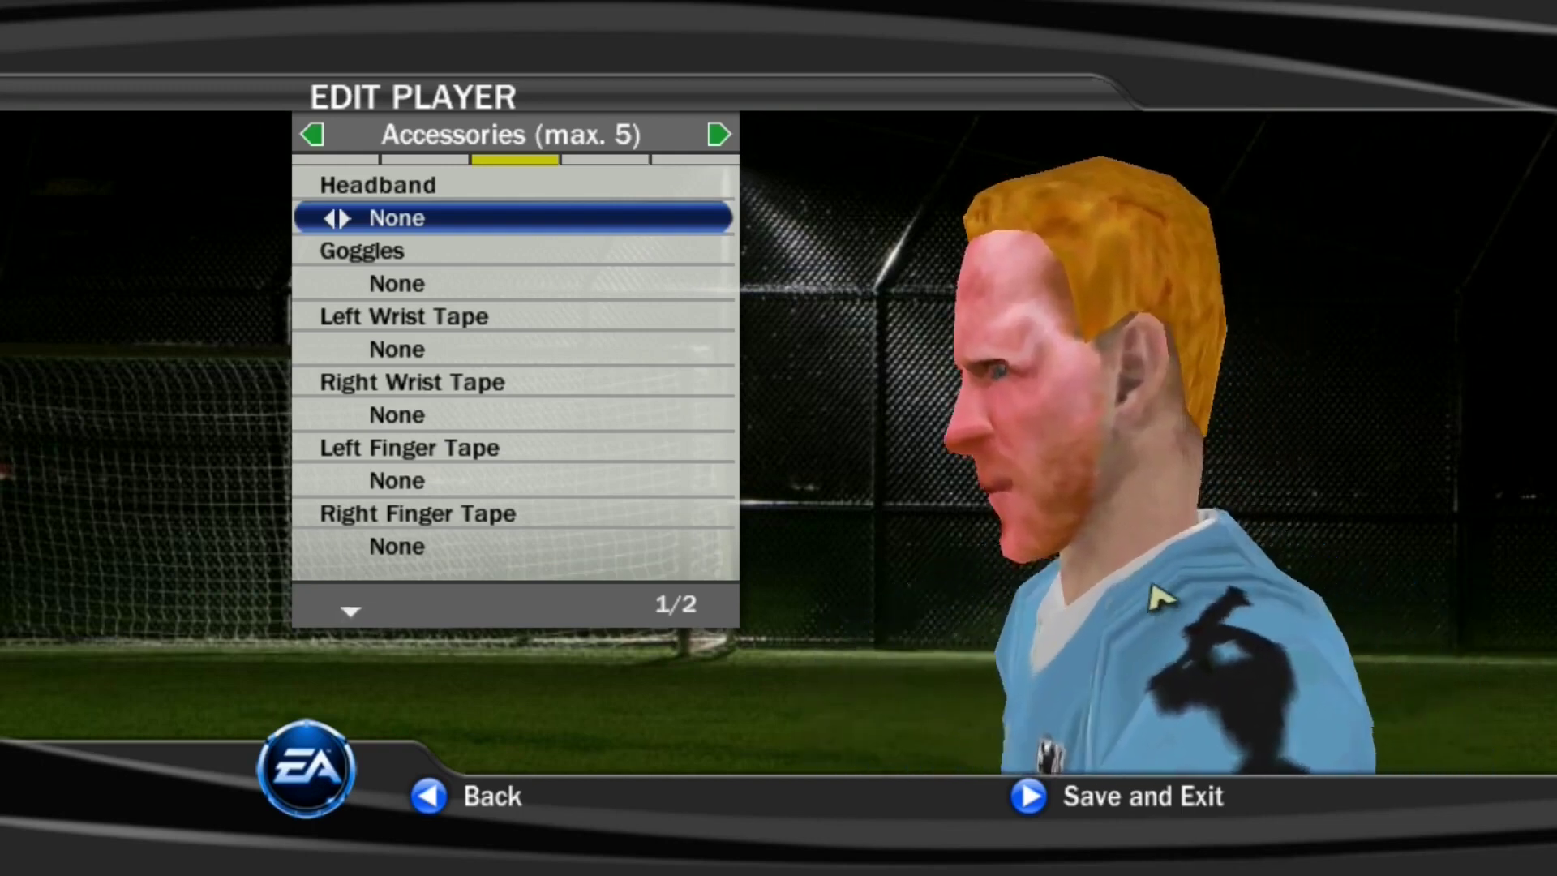